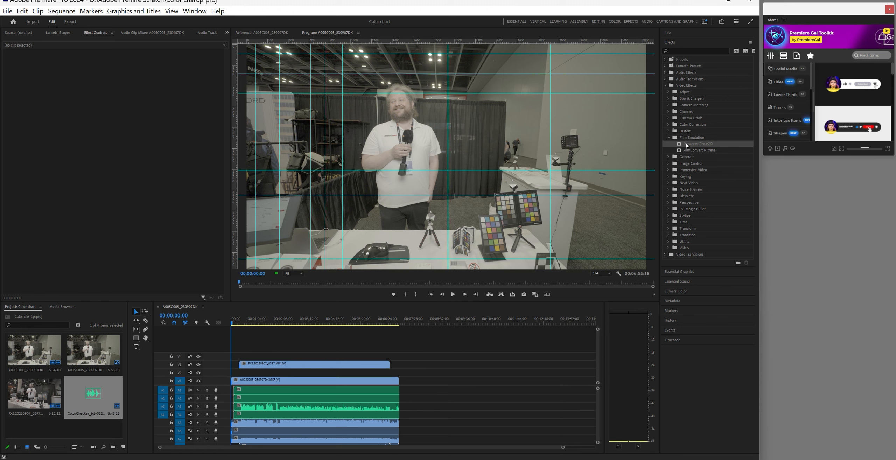
# Apply Dehancer Pro v2.0 to the A005C005 FX3 clip on the upper video track
pyautogui.moveTo(686, 145); pyautogui.dragTo(241, 380)
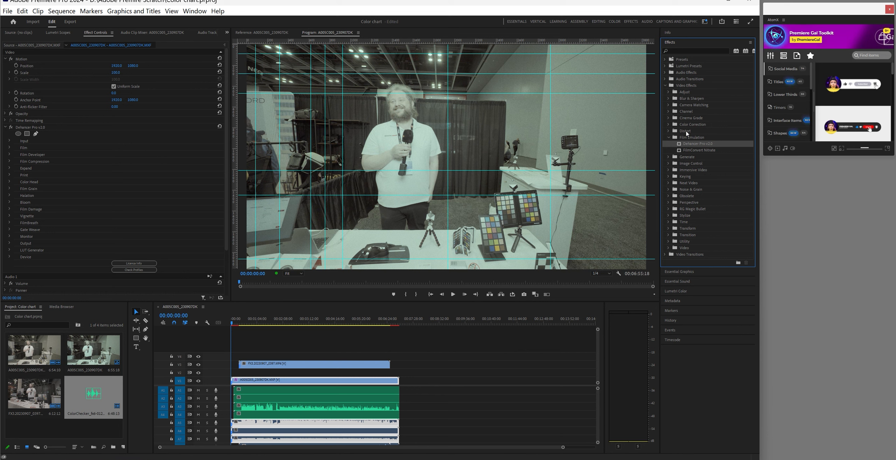
pyautogui.moveTo(632, 181); pyautogui.dragTo(288, 364)
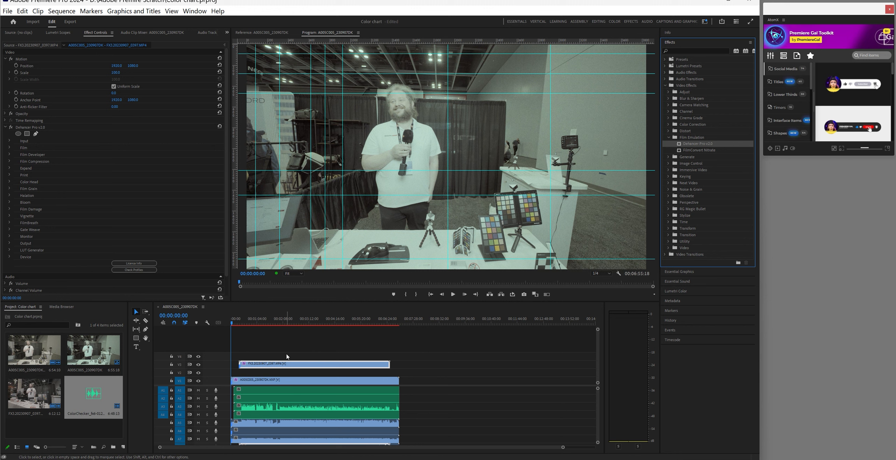
# Synchronize the stacked camera clips by timecode, then select the A005C005 clip
pyautogui.moveTo(290, 341); pyautogui.dragTo(315, 408)
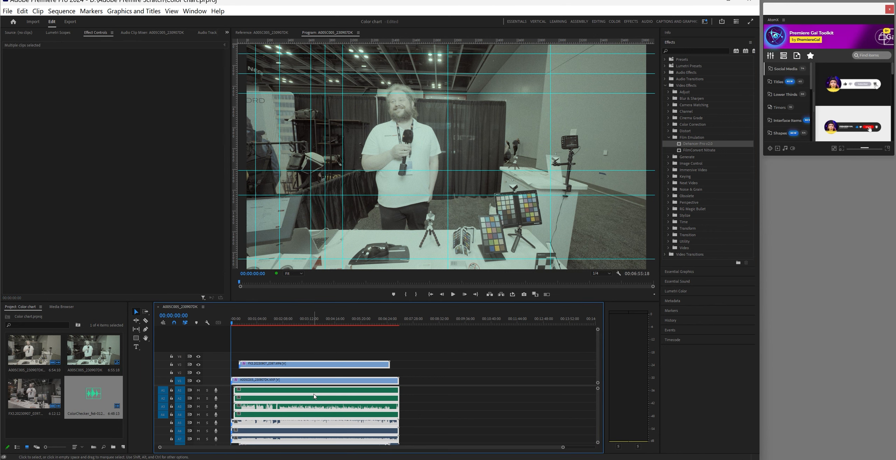
pyautogui.rightClick(313, 396)
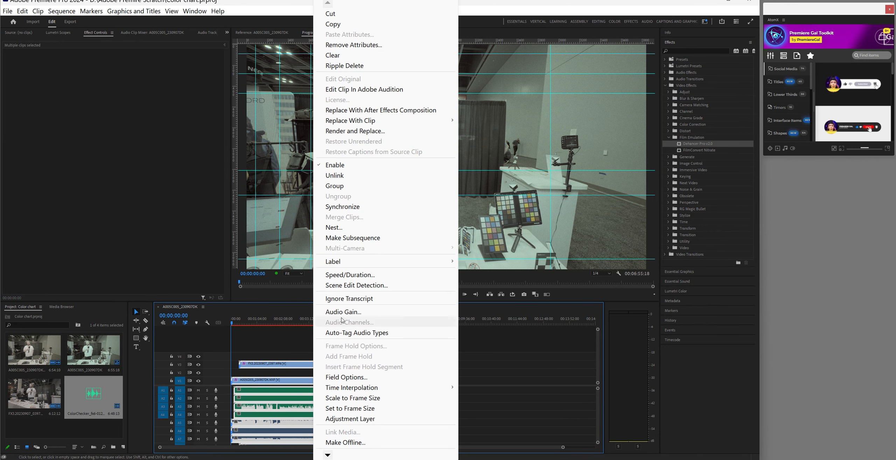
pyautogui.click(353, 208)
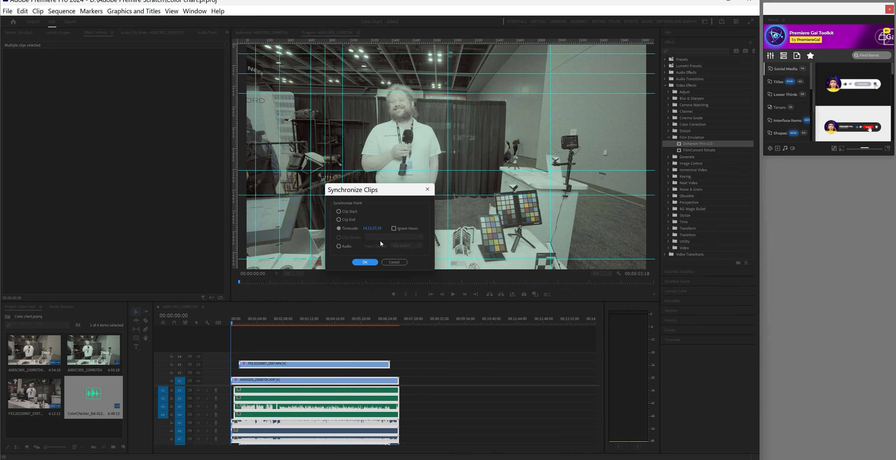
pyautogui.click(365, 262)
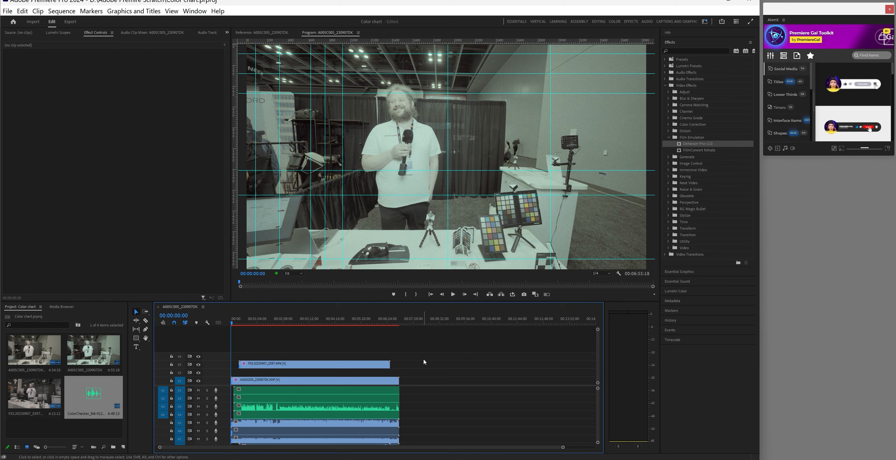
pyautogui.click(247, 381)
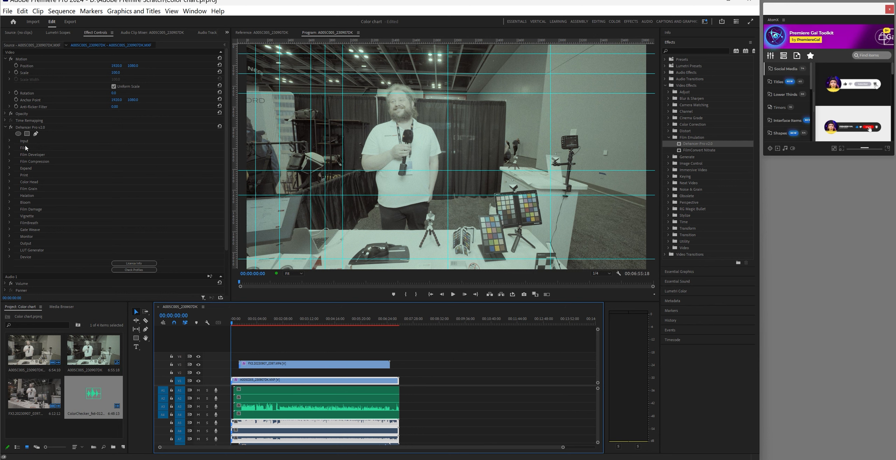
# Set Dehancer's input camera to Sony Cinema Line FX6 S-Log3 S-Gamut3.Cine ISO 800
pyautogui.click(10, 141)
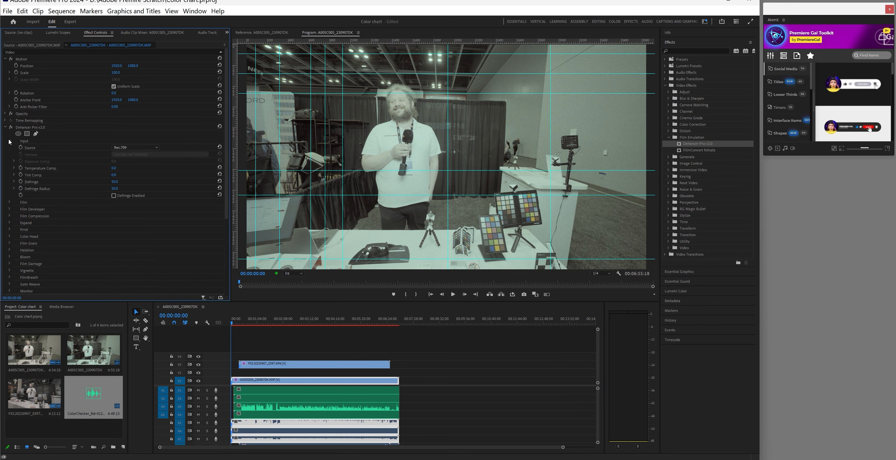
pyautogui.click(147, 147)
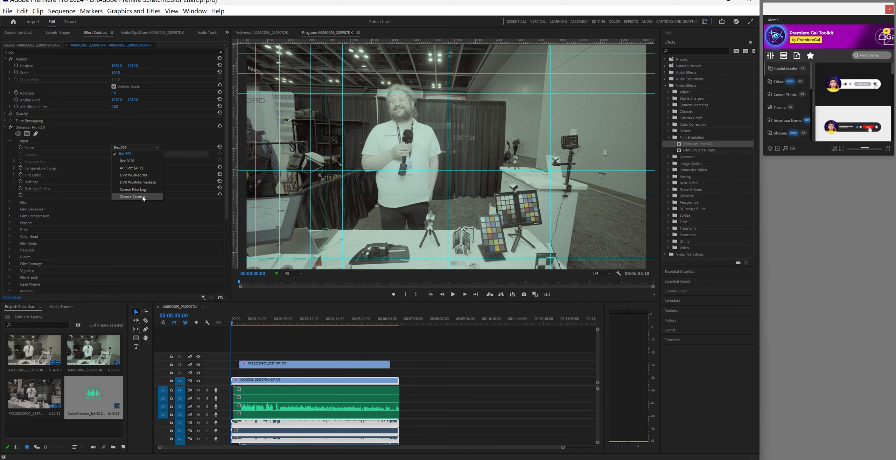
pyautogui.click(131, 197)
pyautogui.click(149, 155)
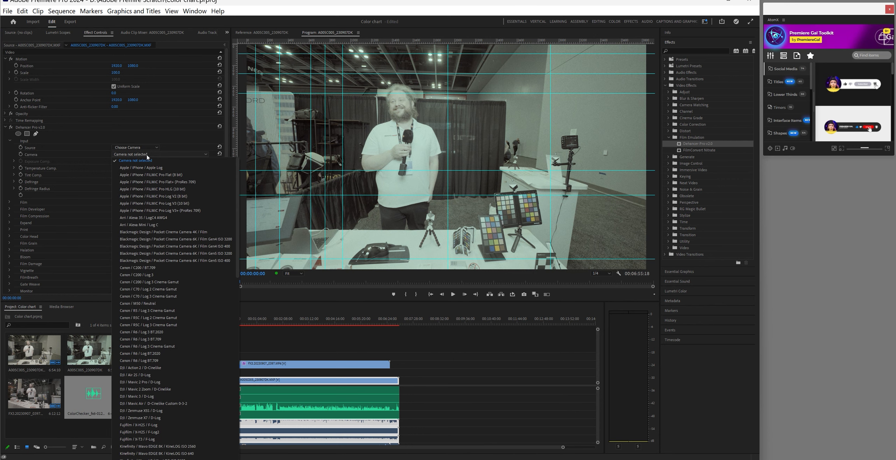
pyautogui.scroll(-20, 147, 248)
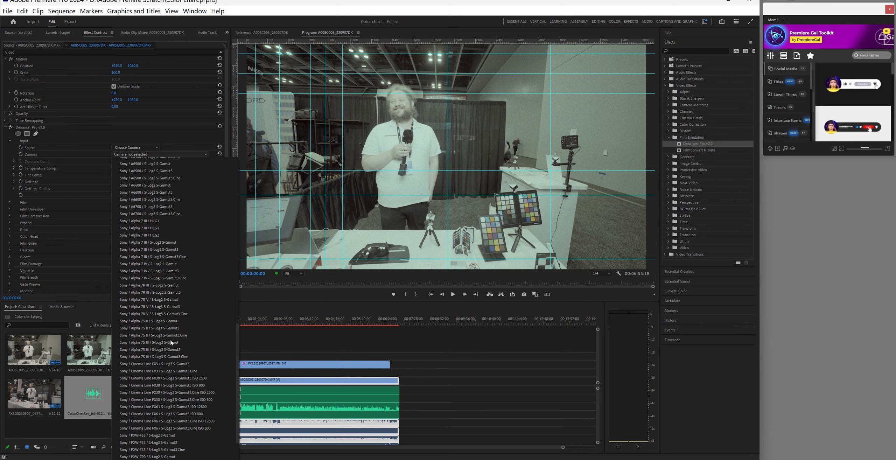
pyautogui.click(178, 429)
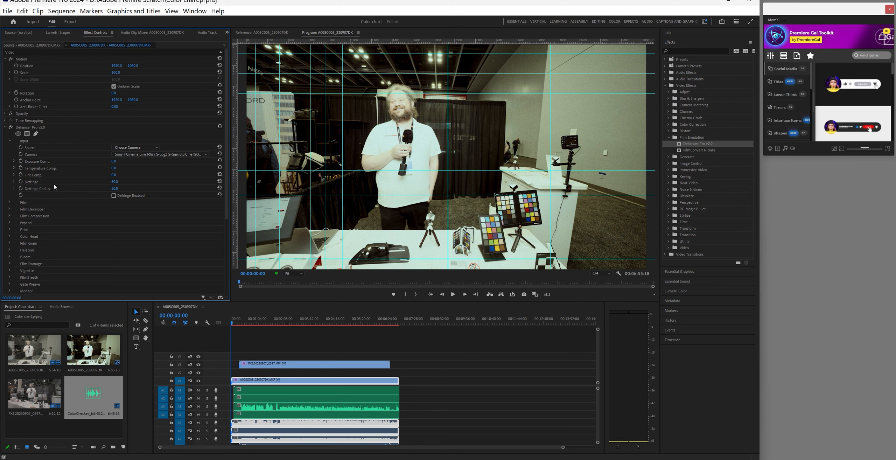
# Try the Ambrotype and Adox Color Implosion 100 film stocks in Dehancer's Film profile
pyautogui.click(10, 203)
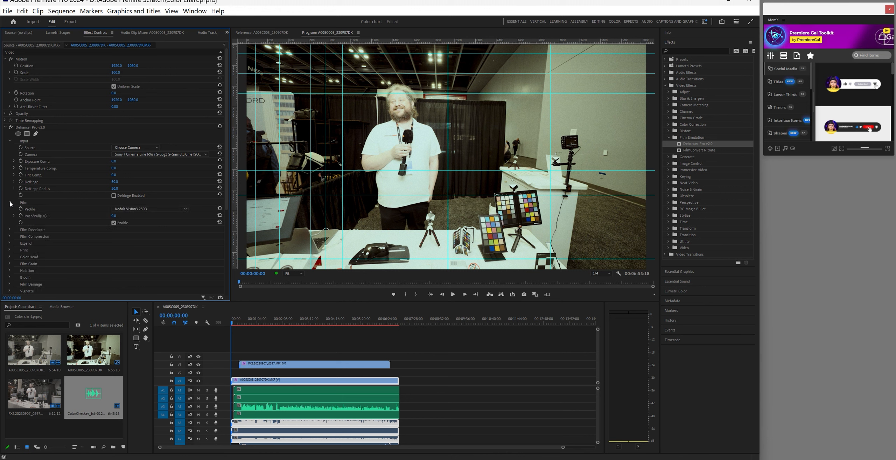
pyautogui.click(152, 209)
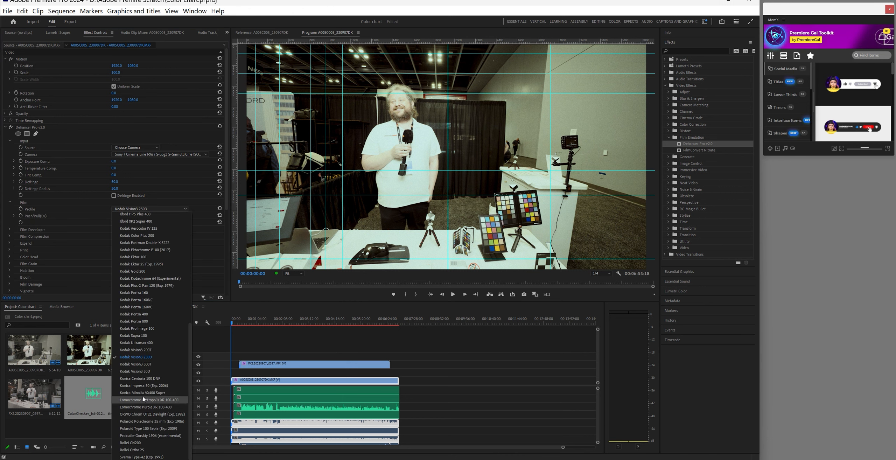
pyautogui.scroll(5, 142, 265)
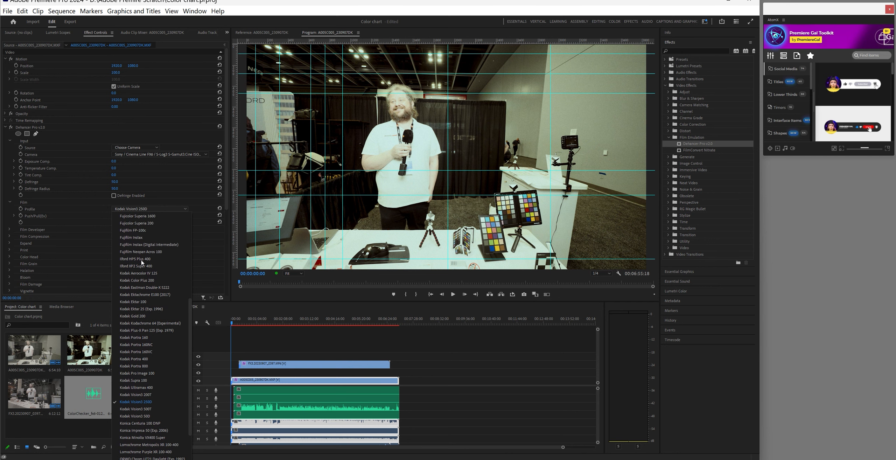
pyautogui.scroll(5, 143, 265)
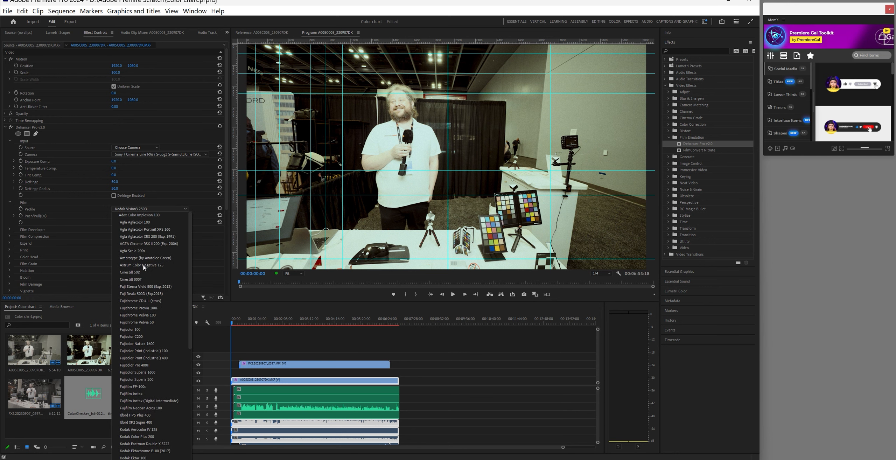
pyautogui.click(144, 259)
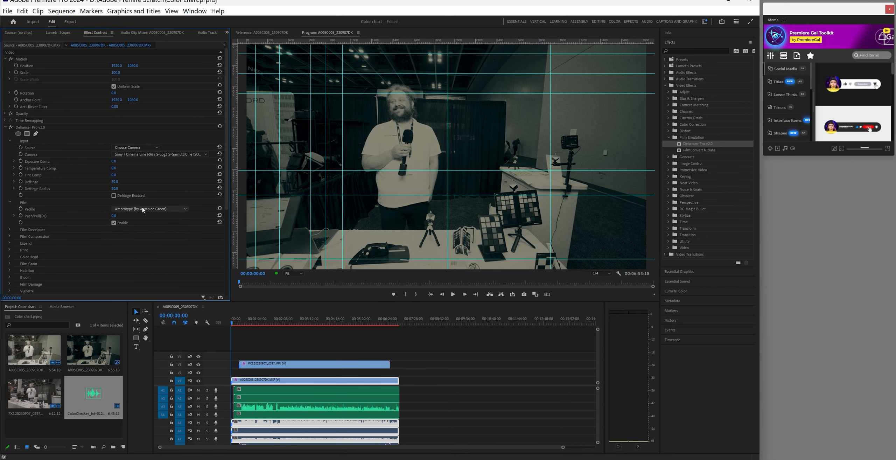
pyautogui.click(140, 209)
pyautogui.scroll(2, 143, 231)
pyautogui.scroll(1, 143, 231)
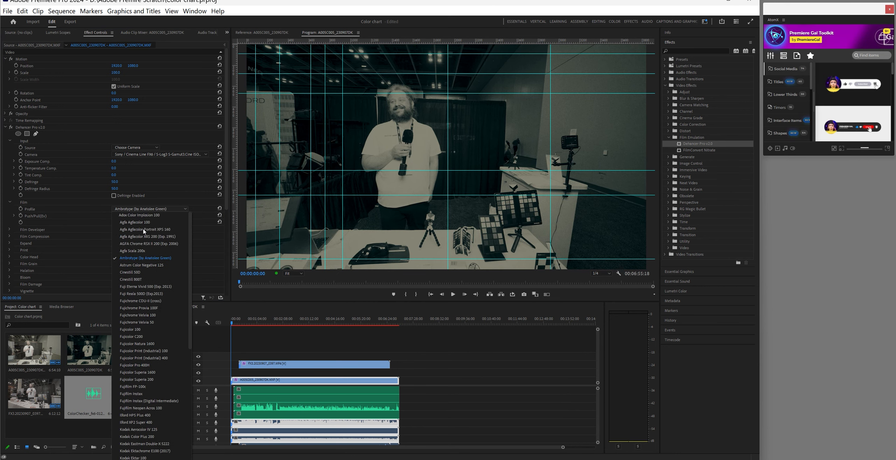
pyautogui.click(138, 215)
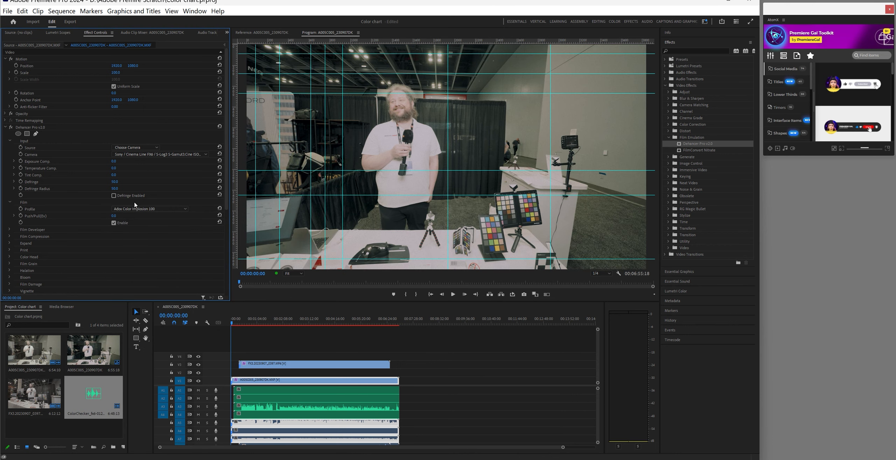
# Try Agfa Agfacolor 100, Agfacolor Portrait XPS 160, Agfa Scala 200x and Kodak Color Plus 200
pyautogui.click(138, 208)
pyautogui.click(142, 224)
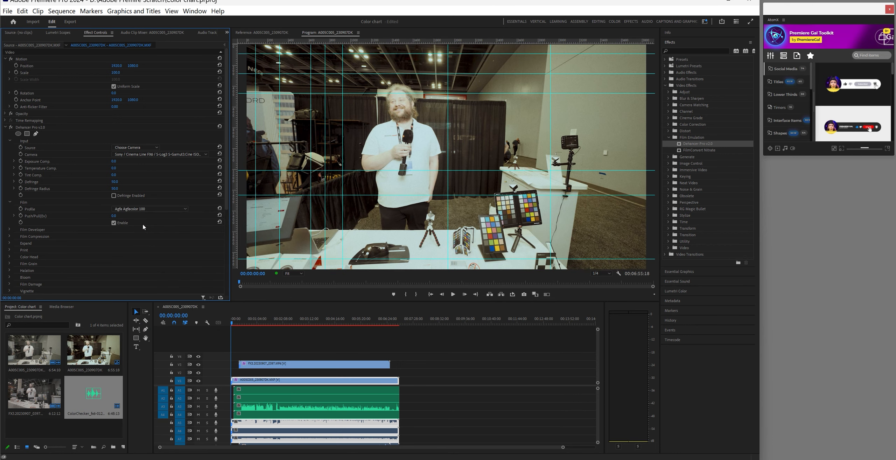
pyautogui.click(144, 209)
pyautogui.click(147, 223)
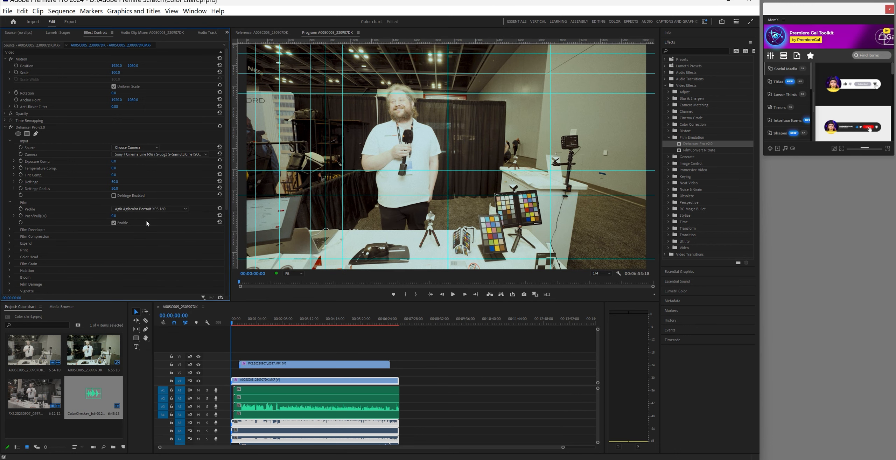
pyautogui.click(152, 209)
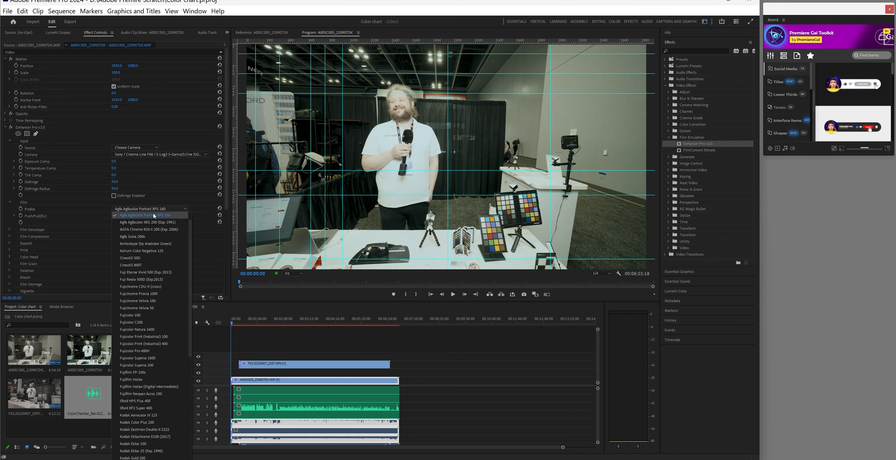
pyautogui.click(147, 237)
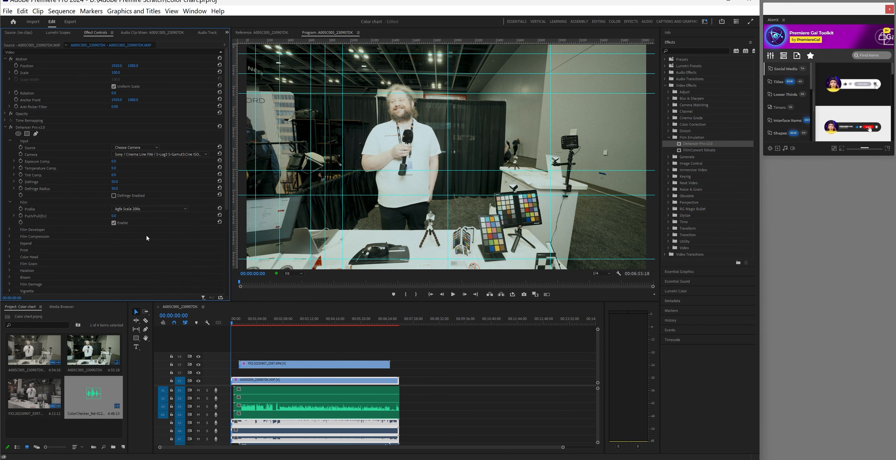
pyautogui.click(146, 209)
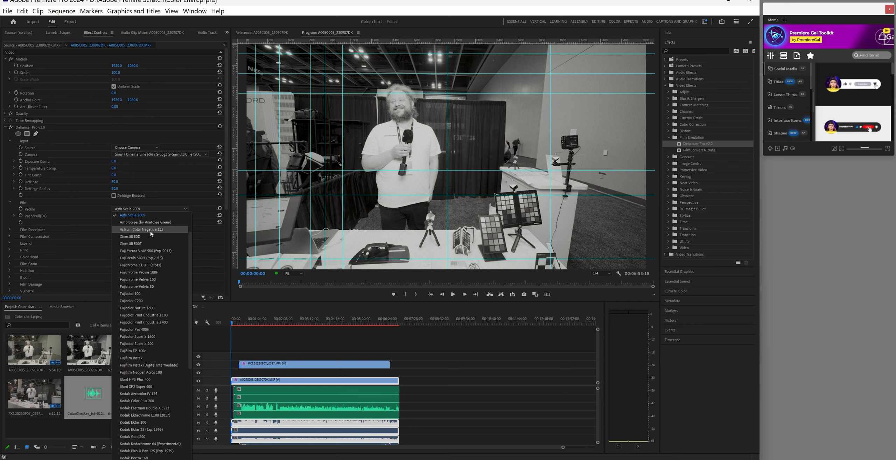
pyautogui.scroll(-3, 151, 234)
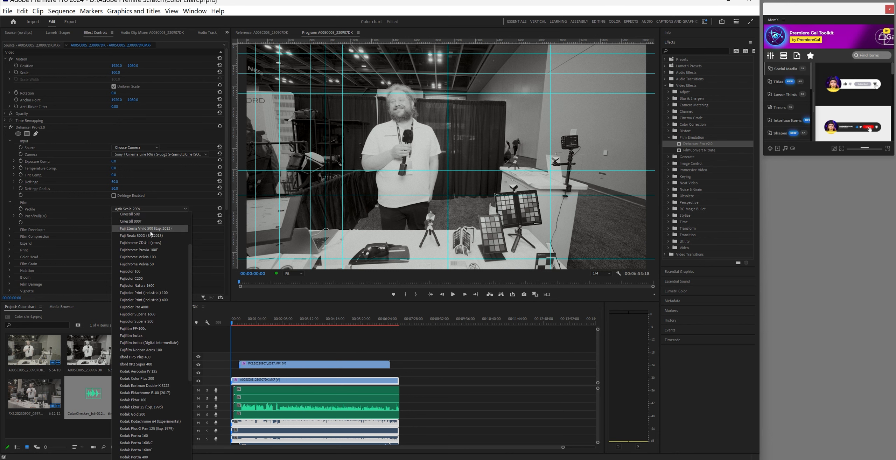
pyautogui.click(146, 372)
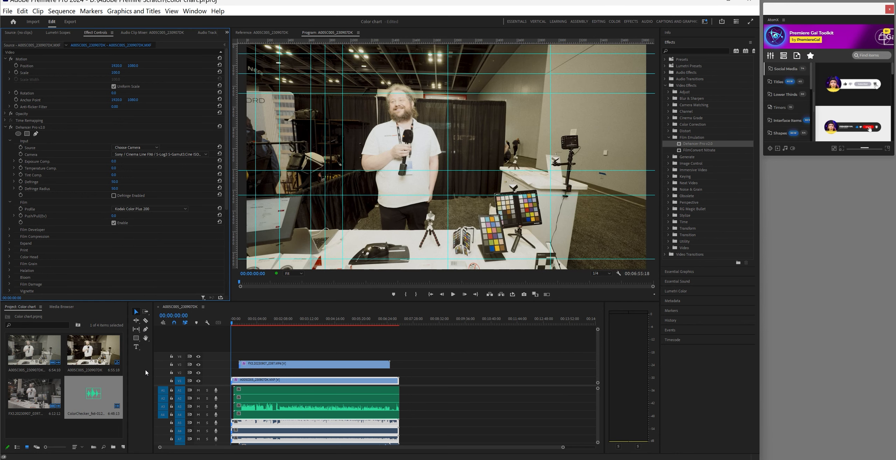
# Compare the Kodak Portra 400, Rollei CN200 and Astrum Color Negative 125 film stocks
pyautogui.click(151, 209)
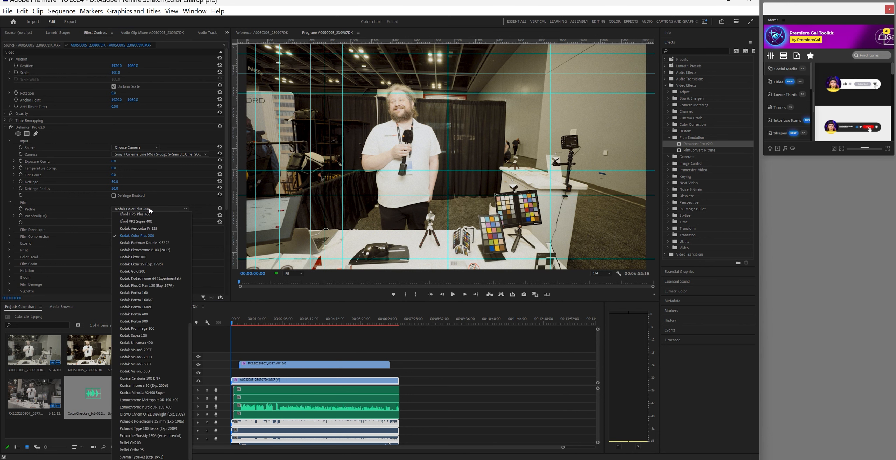
pyautogui.click(139, 314)
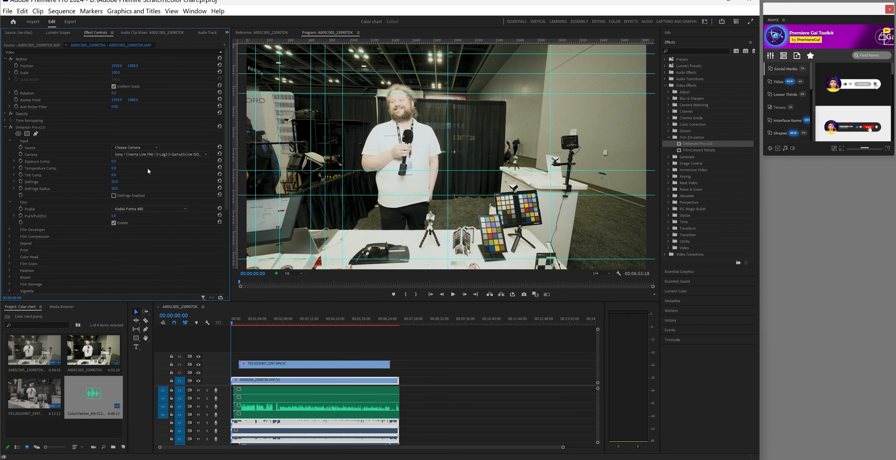
pyautogui.click(152, 209)
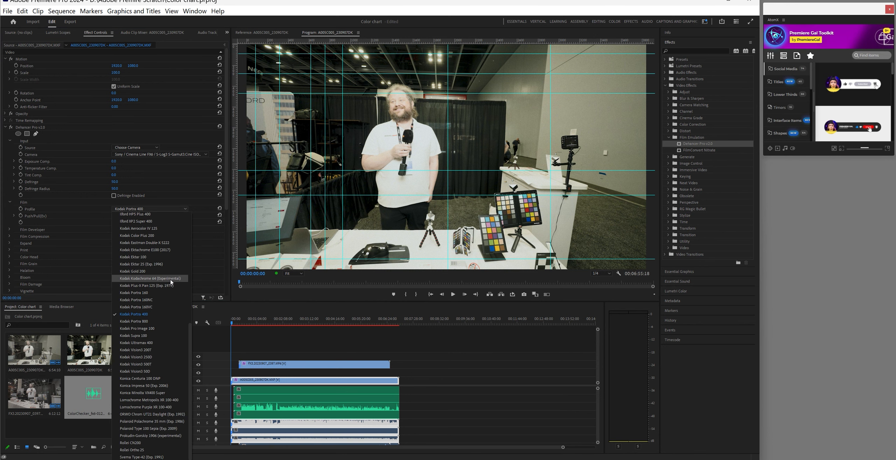
pyautogui.scroll(1, 155, 369)
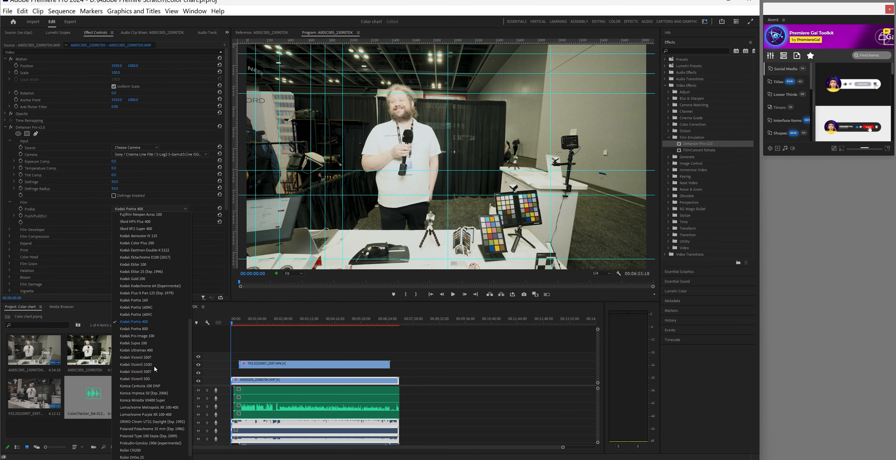
pyautogui.scroll(-1, 169, 409)
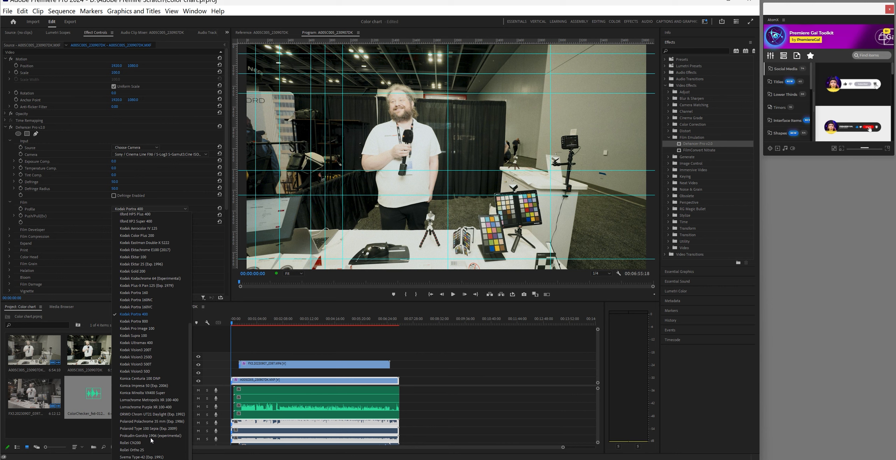
pyautogui.click(143, 444)
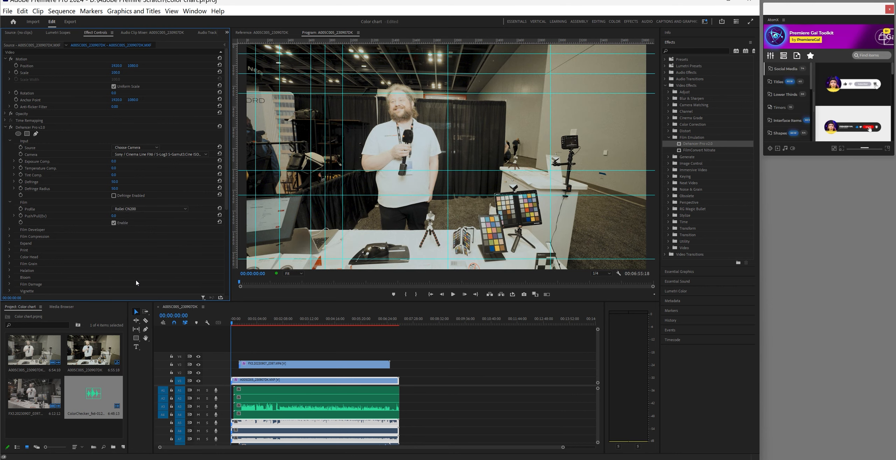
pyautogui.click(142, 210)
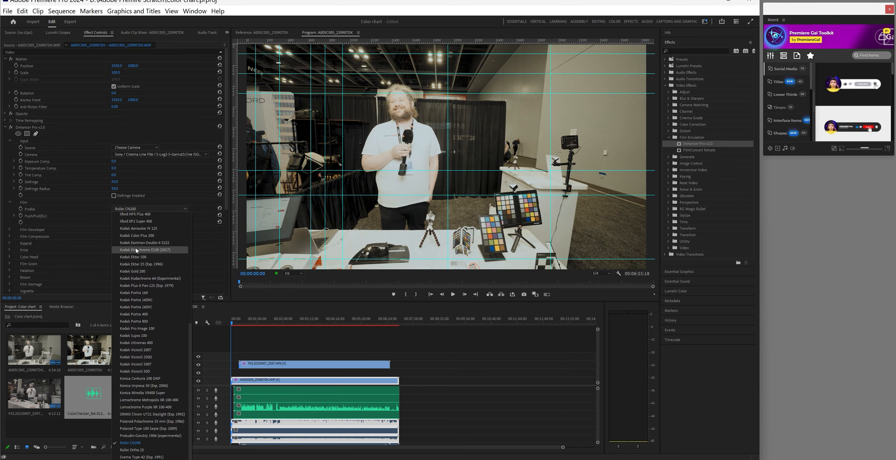
pyautogui.scroll(3, 135, 249)
pyautogui.scroll(7, 135, 249)
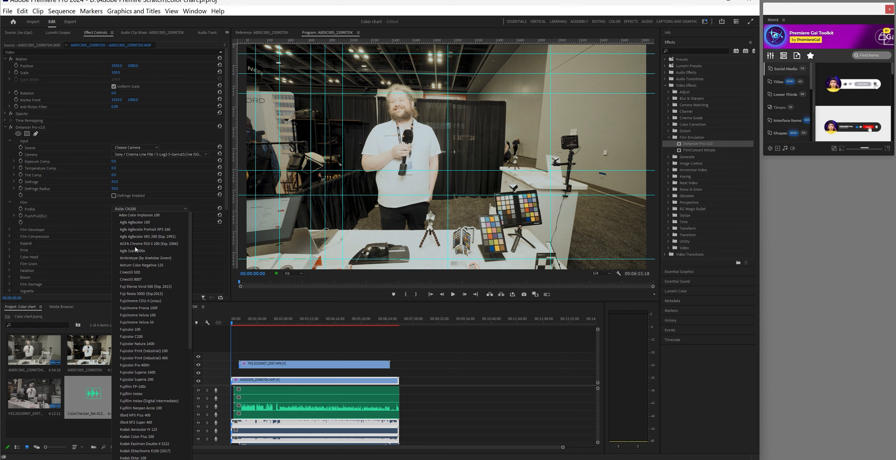
pyautogui.click(149, 266)
# Settle on Cinestill 800T over Cinestill 50D, comparing with the film look off and back on
pyautogui.click(143, 210)
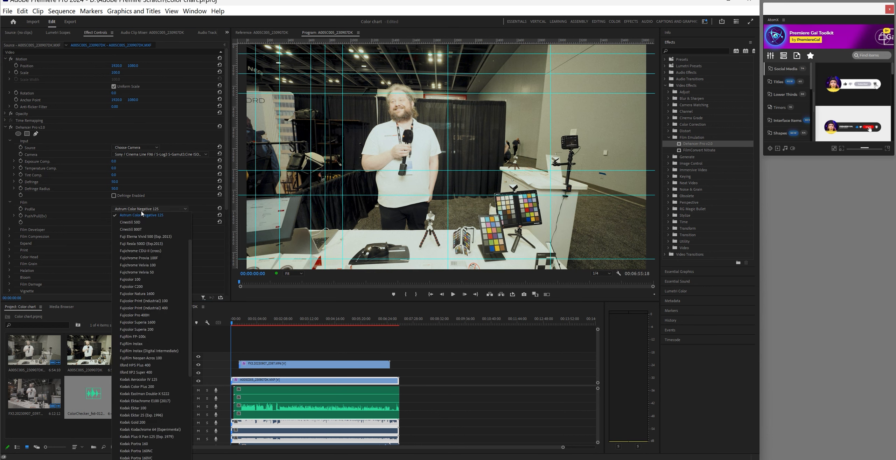
pyautogui.click(142, 229)
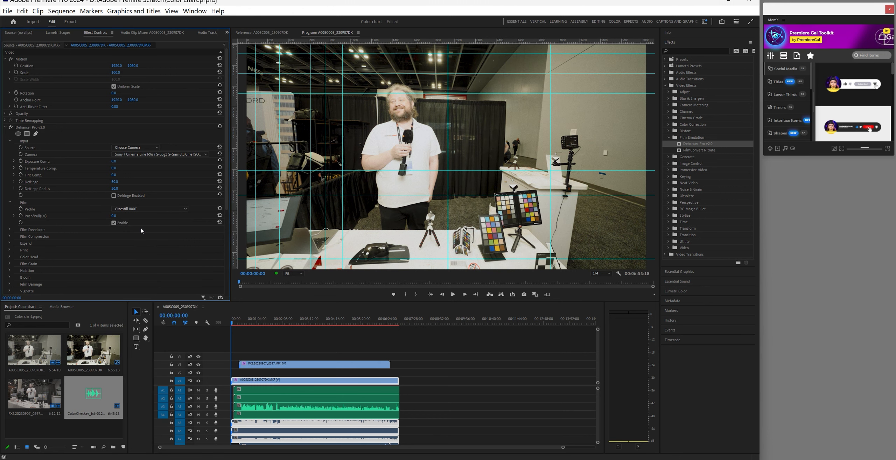
pyautogui.click(138, 210)
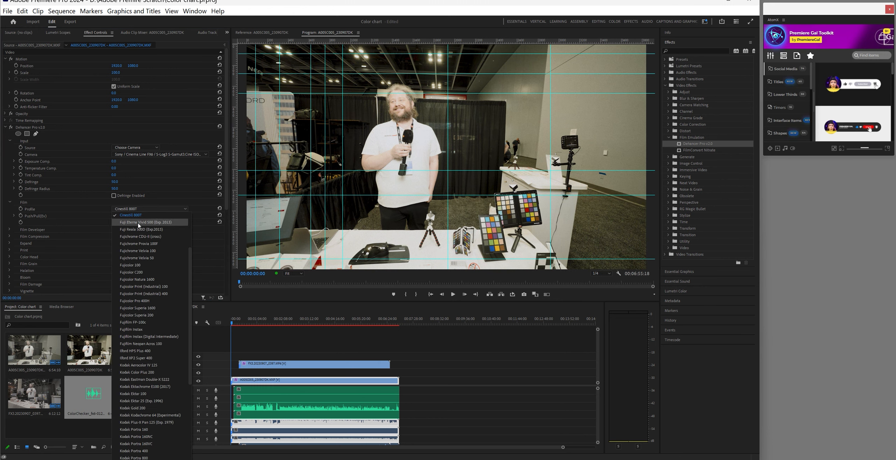
pyautogui.click(138, 215)
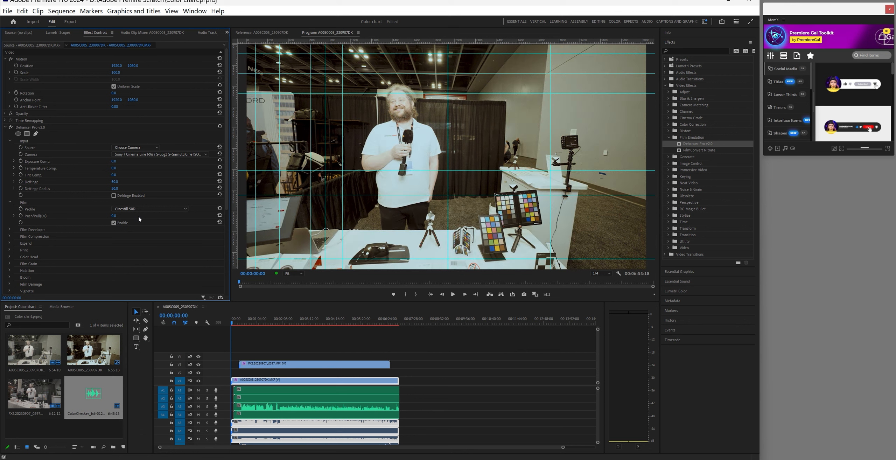
pyautogui.click(140, 209)
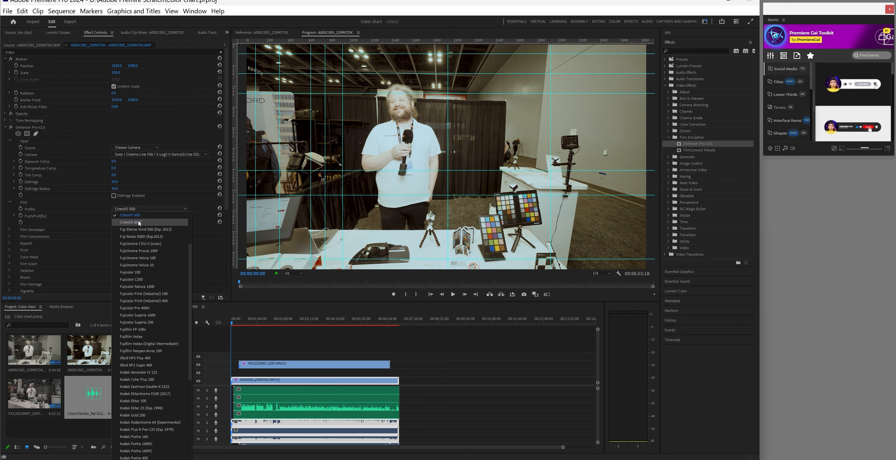
pyautogui.click(142, 226)
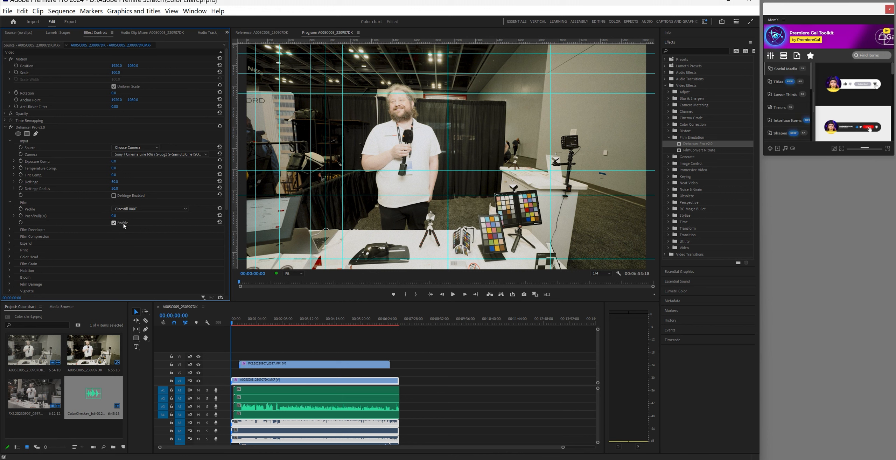
pyautogui.click(114, 223)
pyautogui.click(114, 223)
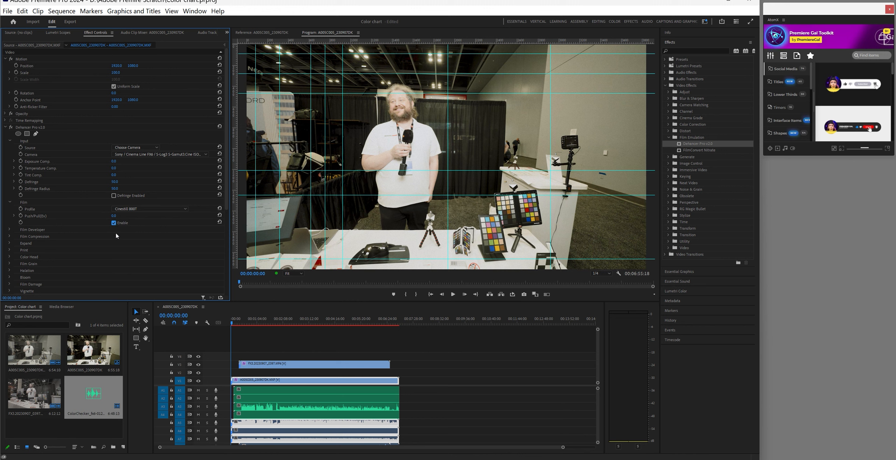
# Expand Film Developer and briefly inspect the Film Compression and Film Grain groups
pyautogui.click(10, 230)
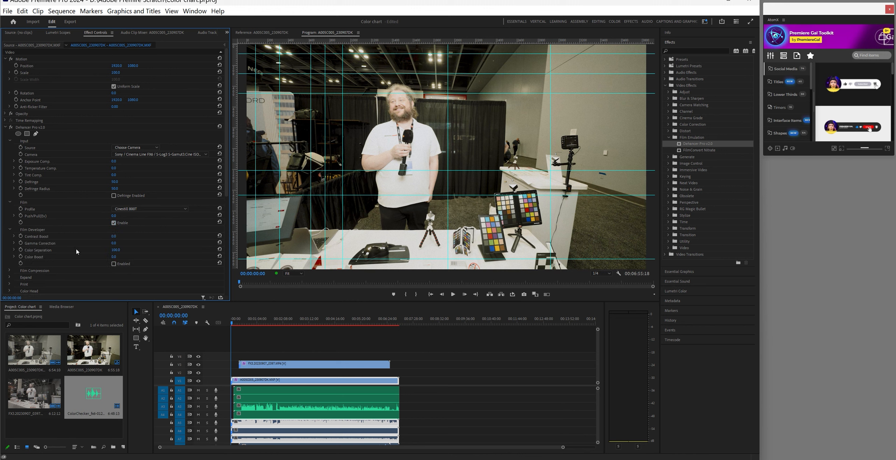
pyautogui.scroll(-3, 61, 238)
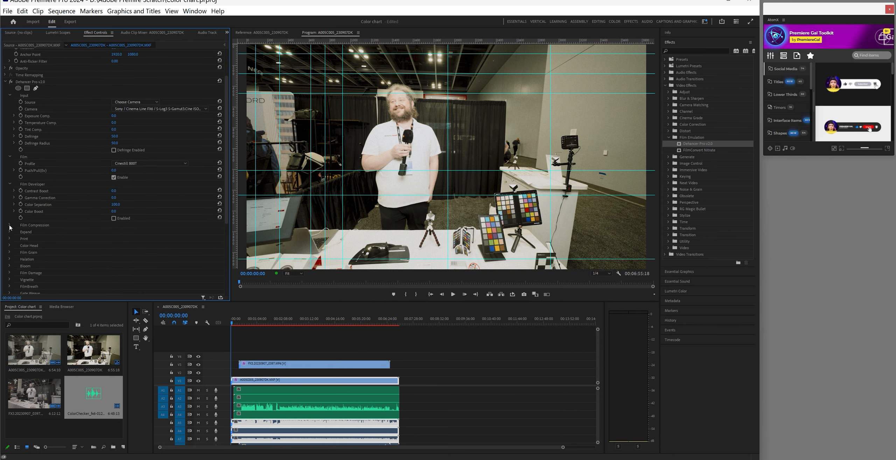
pyautogui.click(9, 225)
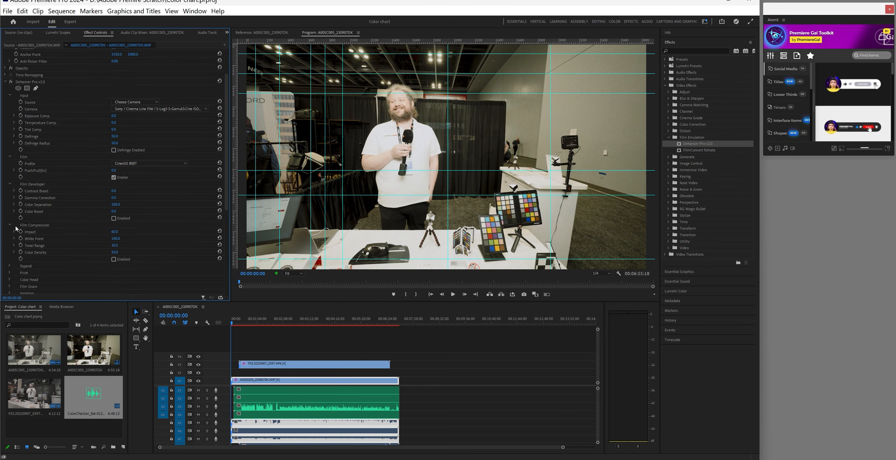
pyautogui.click(10, 224)
pyautogui.scroll(-1, 87, 250)
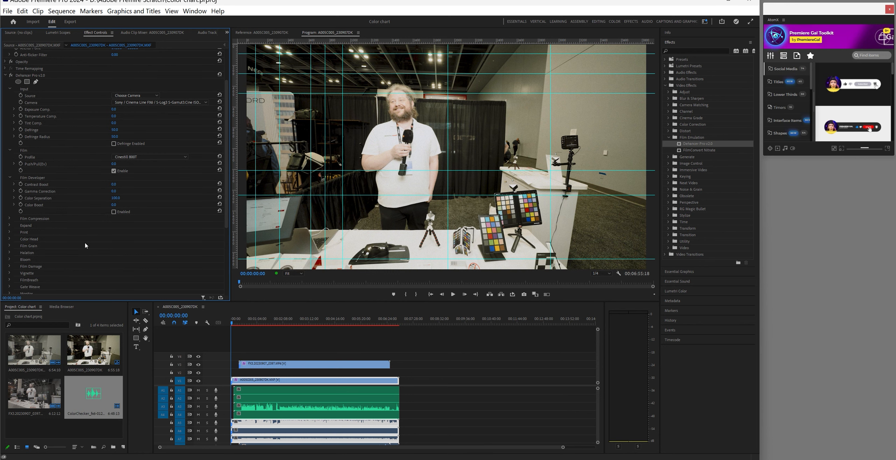
pyautogui.scroll(-1, 85, 245)
pyautogui.click(8, 239)
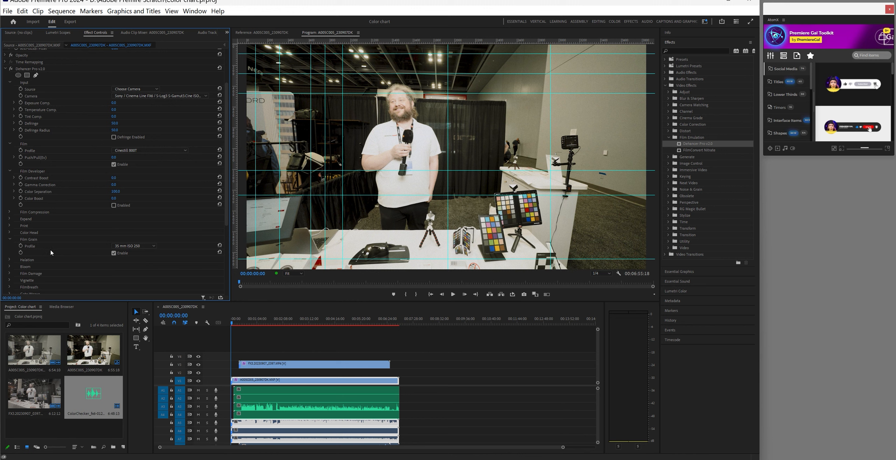
pyautogui.click(9, 240)
# Try Bloom on, leave it disabled, and collapse the Bloom group
pyautogui.scroll(-1, 10, 246)
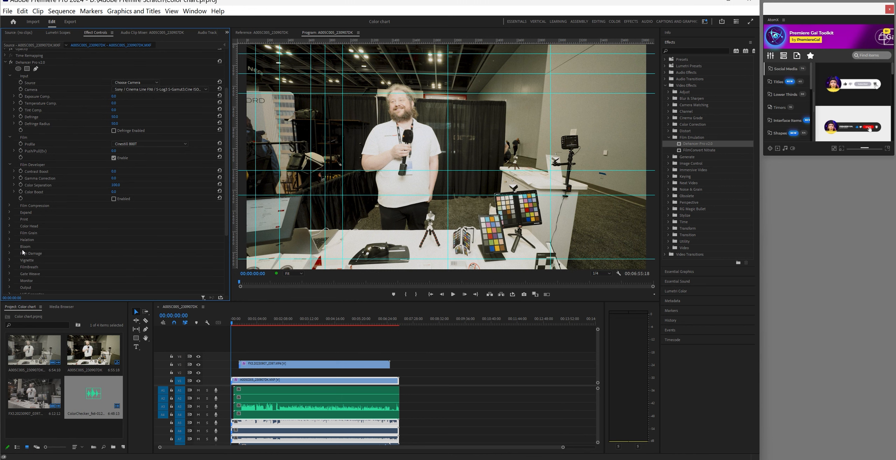
pyautogui.click(10, 246)
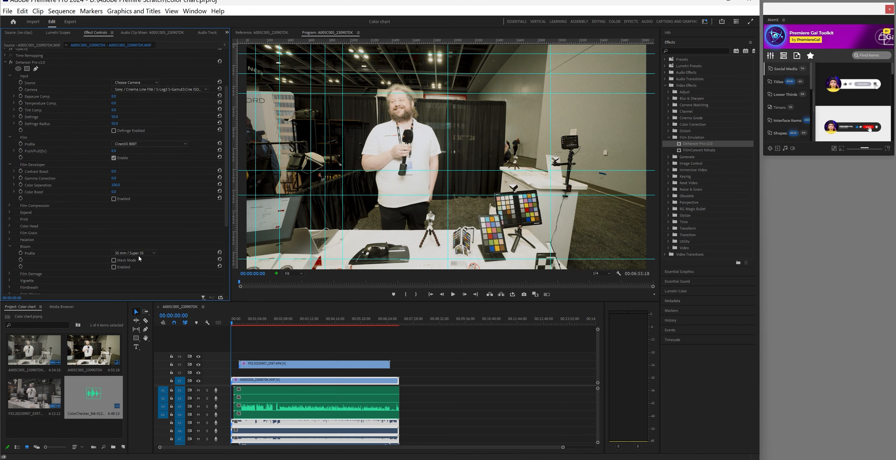
pyautogui.scroll(-2, 88, 265)
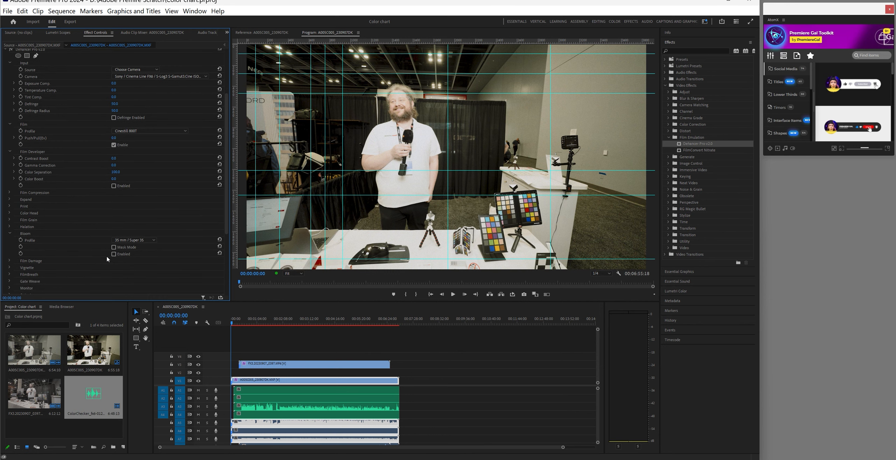
pyautogui.click(114, 254)
pyautogui.click(114, 254)
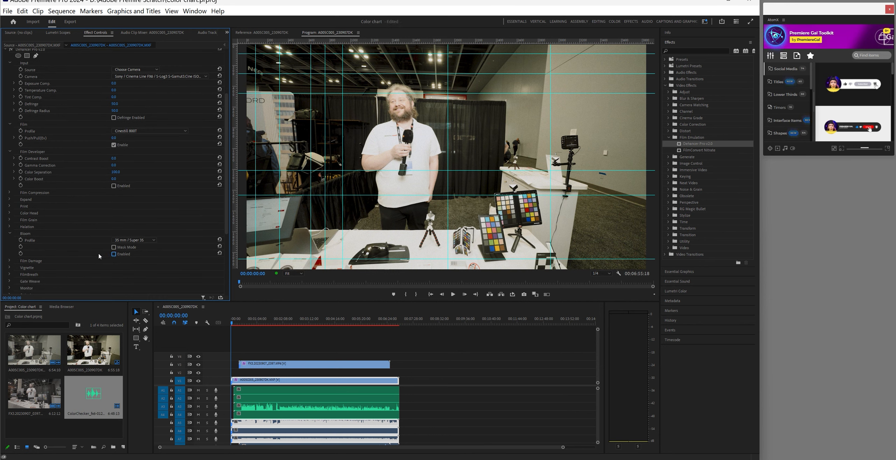
pyautogui.click(9, 234)
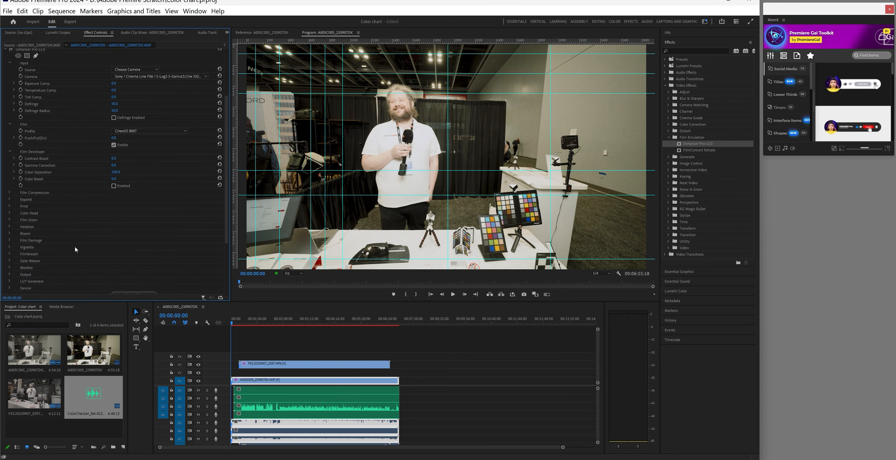
pyautogui.scroll(-2, 75, 249)
pyautogui.scroll(5, 75, 249)
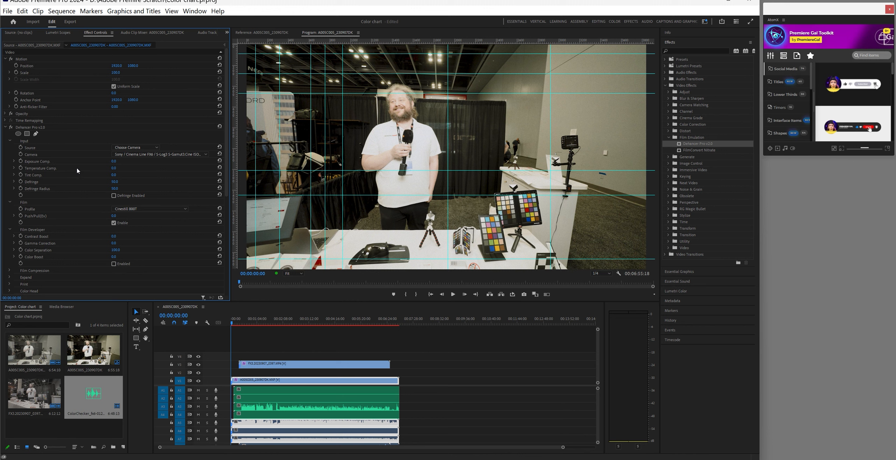
# Lower Dehancer Exposure Comp. to -0.2 and display the source clip's Catalyst Prepare settings
pyautogui.click(14, 162)
pyautogui.moveTo(113, 176); pyautogui.dragTo(106, 176)
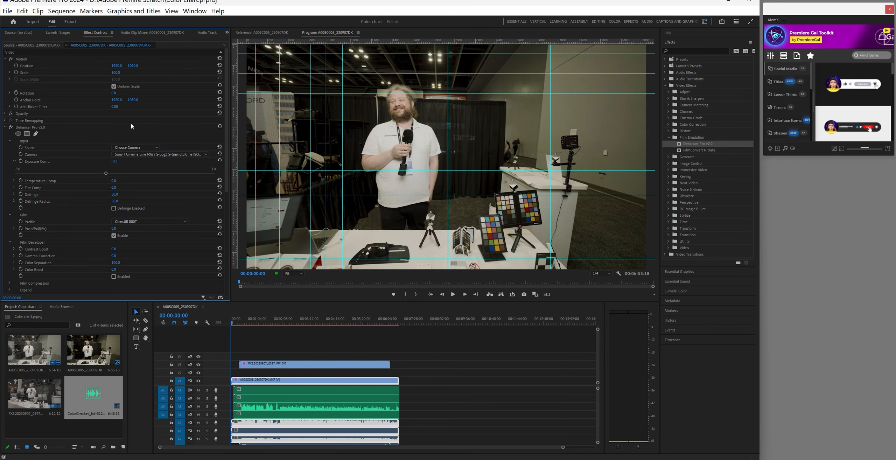
pyautogui.click(38, 46)
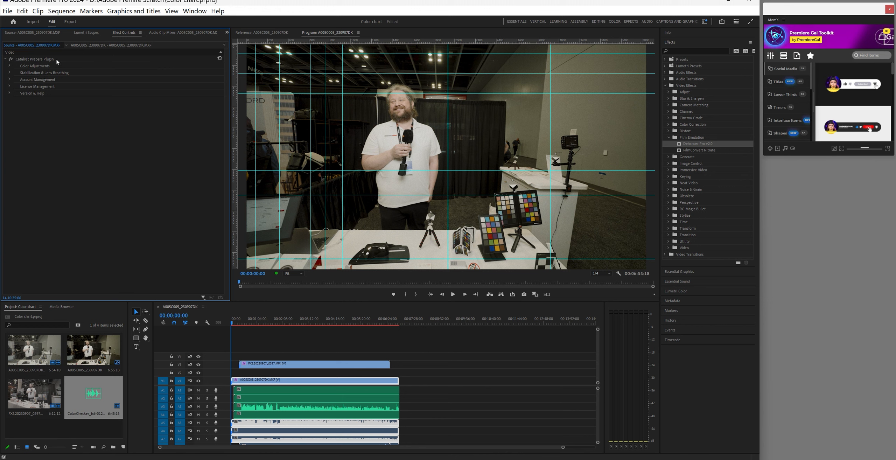
# Set the Catalyst Prepare Color Adjustments EI mode to Manual
pyautogui.click(9, 68)
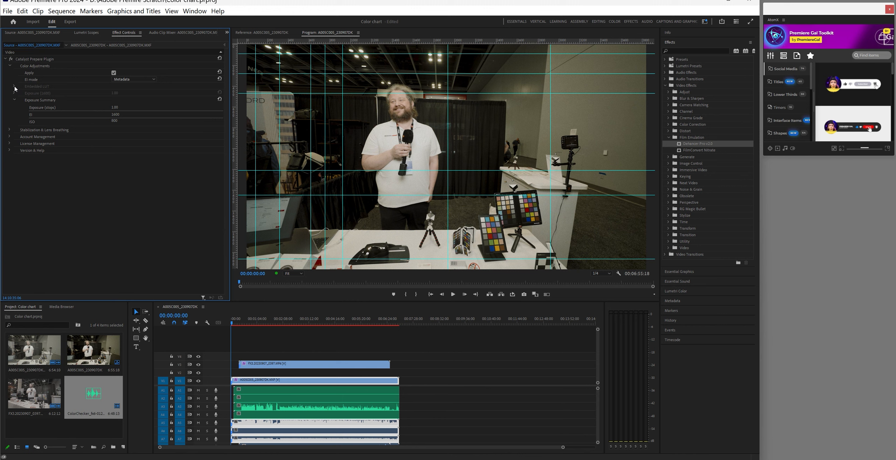
pyautogui.click(131, 80)
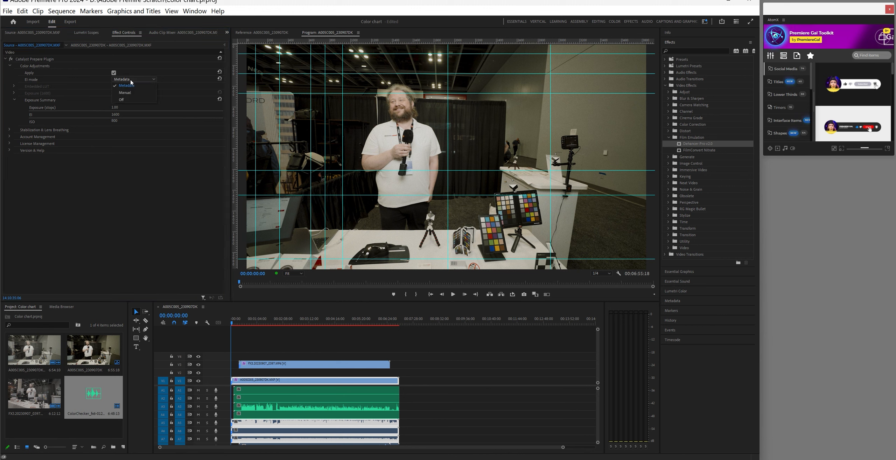
pyautogui.click(128, 93)
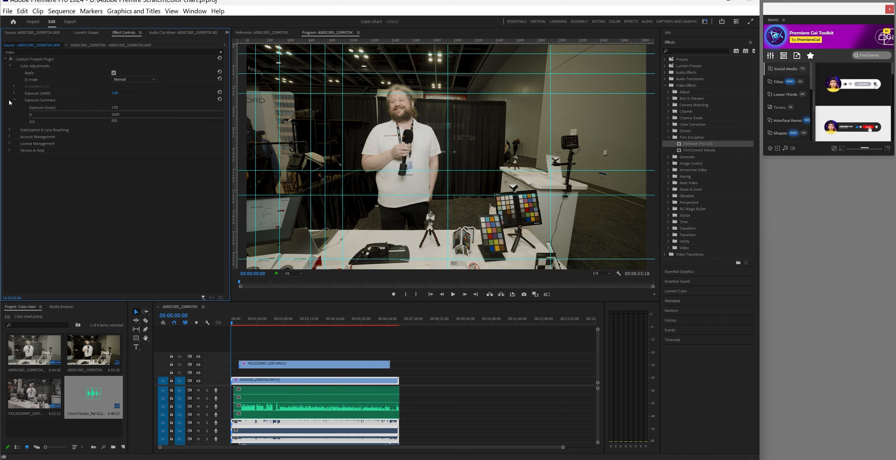
# Leave Catalyst Prepare's Apply unchecked after comparing, and return to the timeline clip's Dehancer settings
pyautogui.click(114, 74)
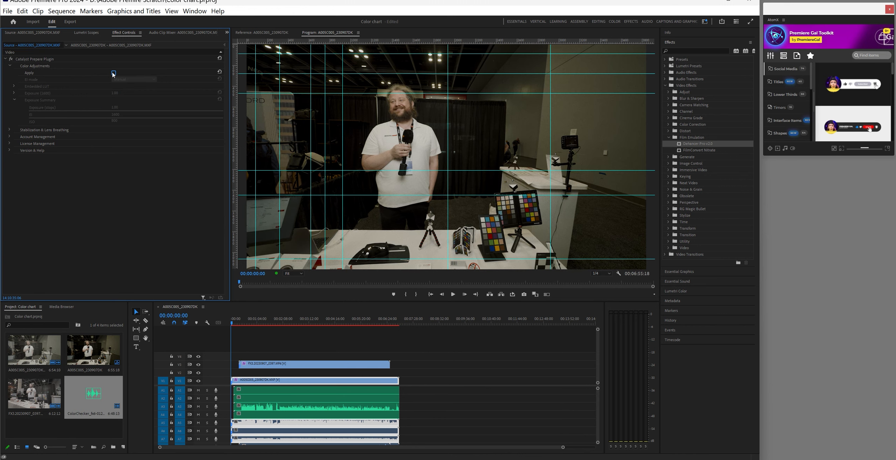
pyautogui.click(113, 73)
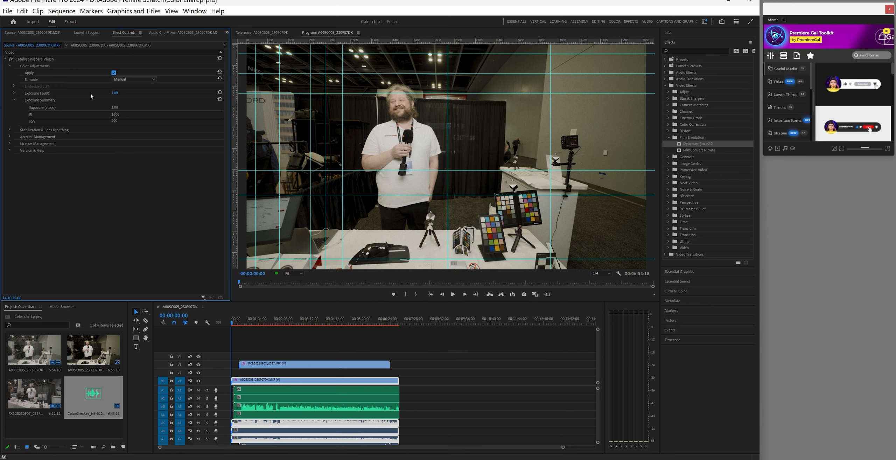
pyautogui.click(114, 73)
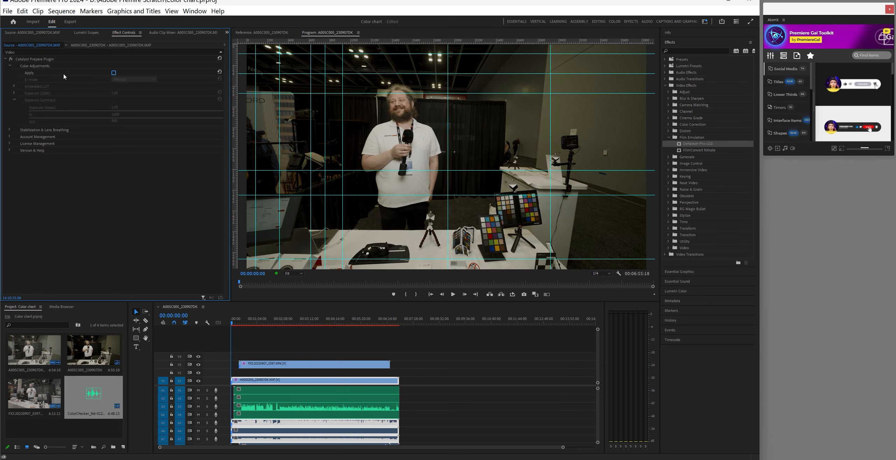
pyautogui.click(5, 59)
pyautogui.click(105, 45)
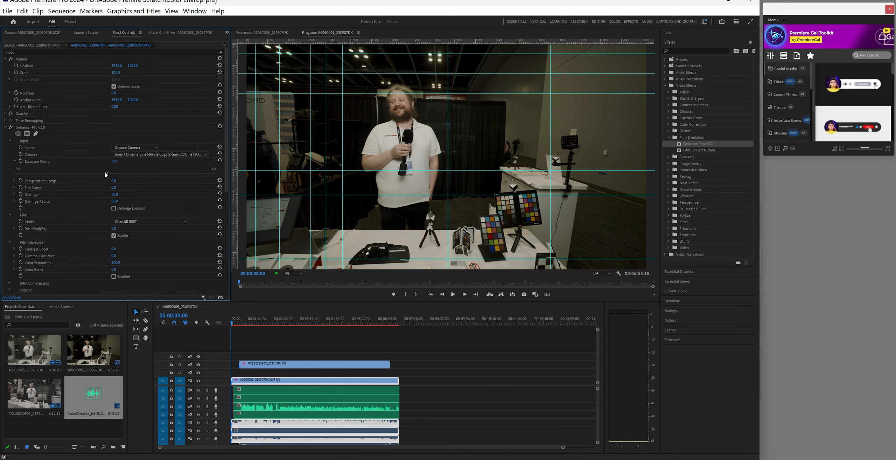
# Raise Dehancer Exposure Comp. from -0.3 to 0.0 and play the clip to review it
pyautogui.moveTo(106, 174); pyautogui.dragTo(114, 172)
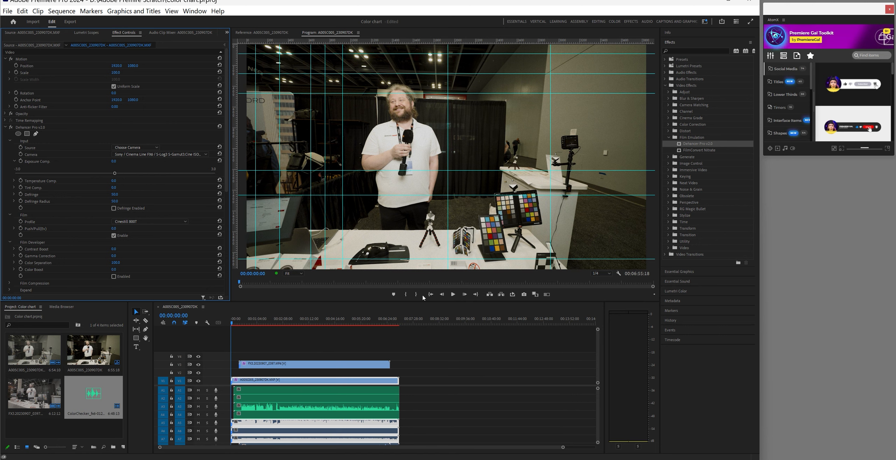
pyautogui.click(453, 294)
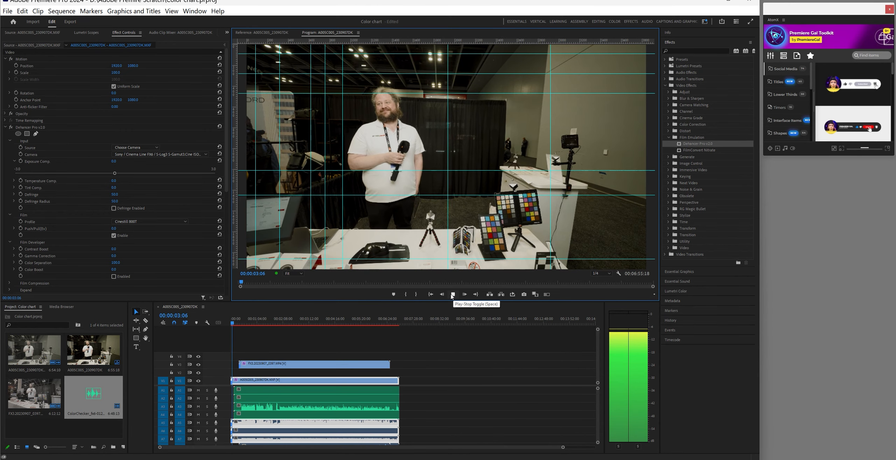
pyautogui.click(452, 295)
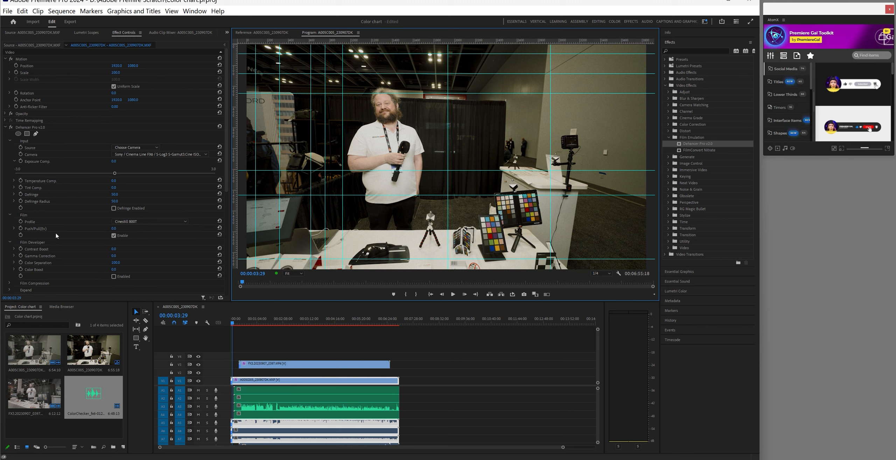
pyautogui.scroll(-1, 58, 233)
pyautogui.scroll(-5, 60, 229)
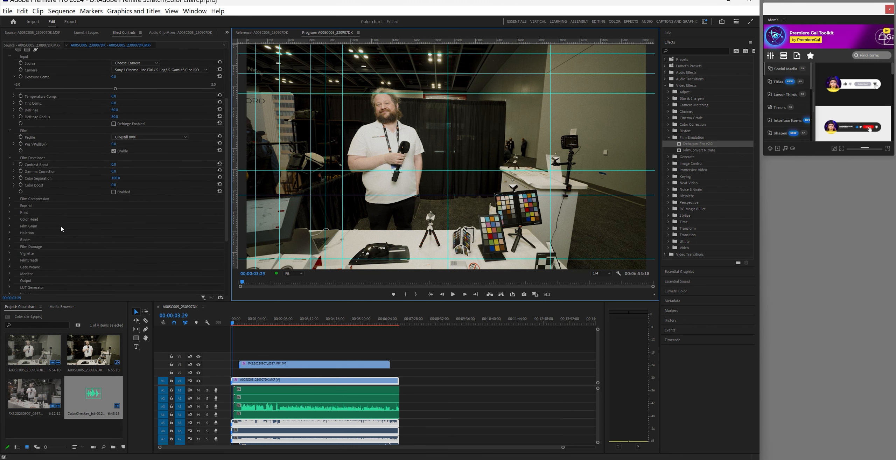
# Enable Defringe under Film Compression after comparing, then review the Expand settings
pyautogui.click(9, 199)
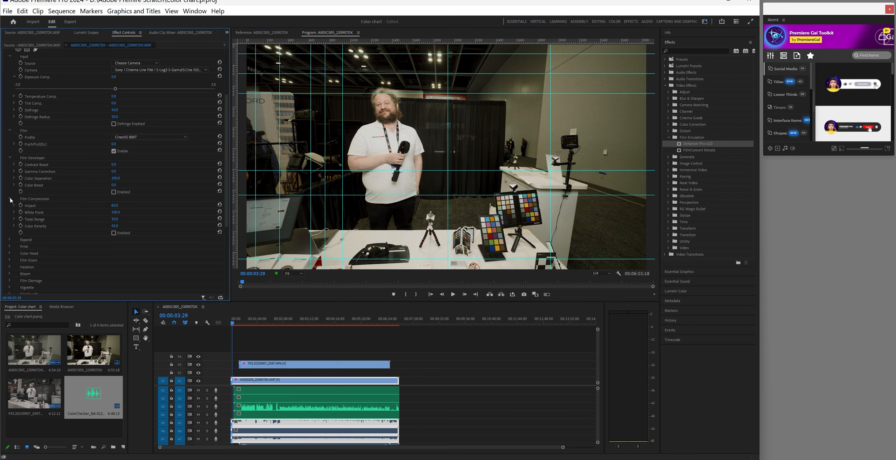
pyautogui.click(10, 199)
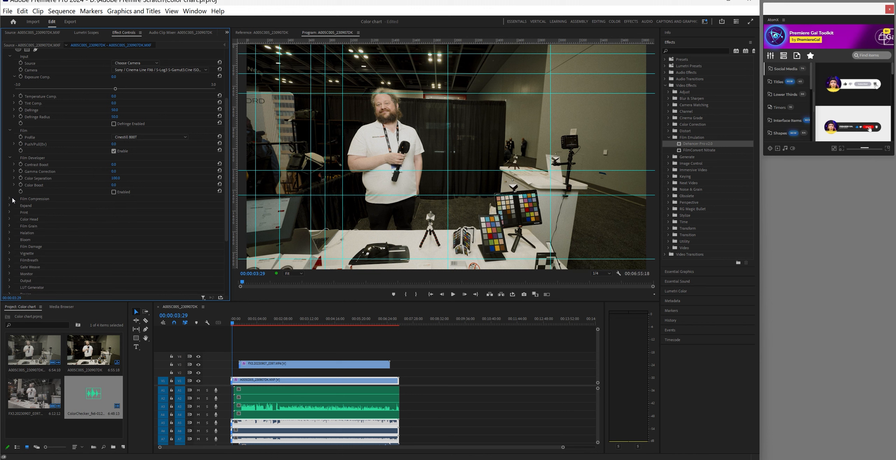
pyautogui.click(9, 198)
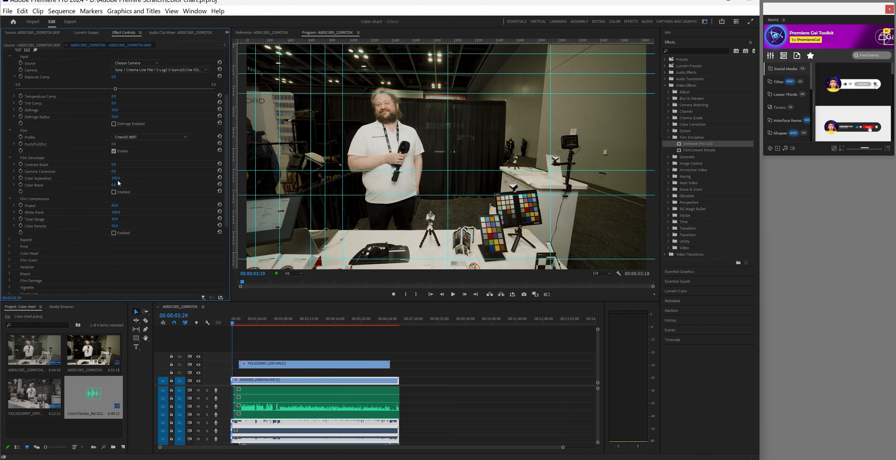
pyautogui.click(114, 125)
pyautogui.click(113, 124)
pyautogui.click(9, 199)
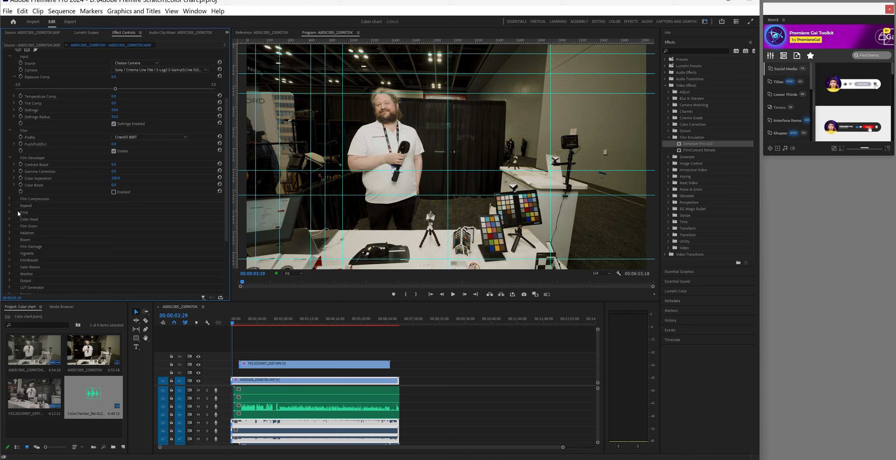
pyautogui.click(10, 205)
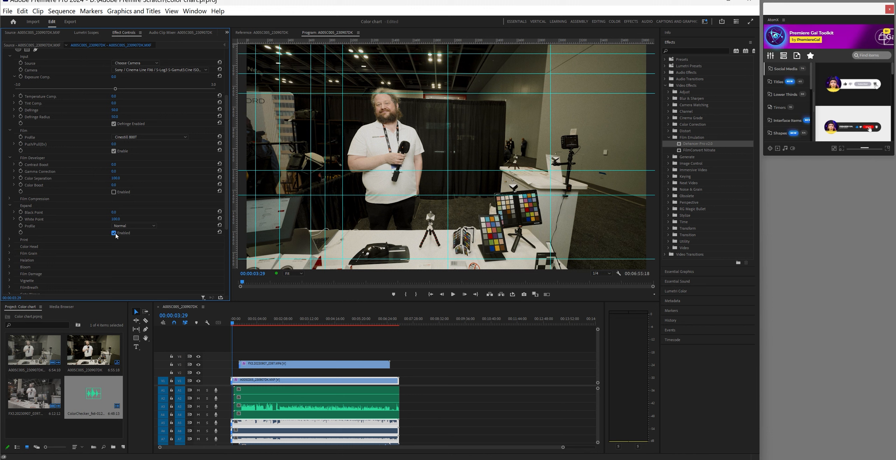
pyautogui.click(9, 205)
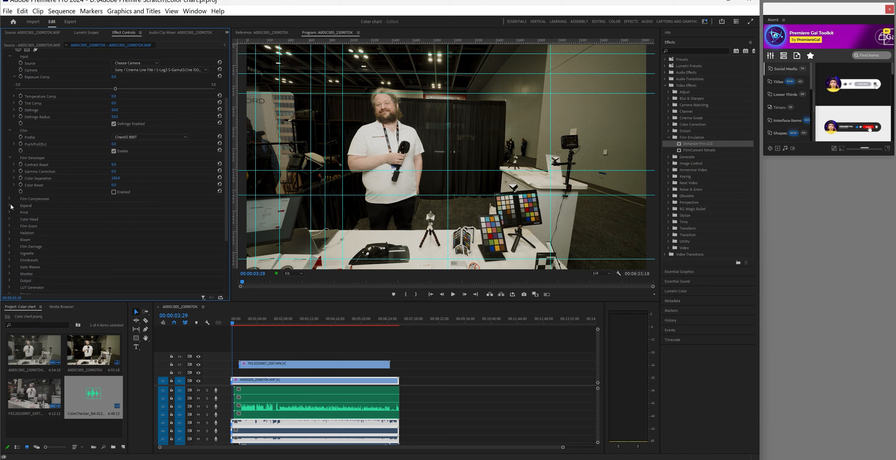
# Compare grain on and off, then set Dehancer Film Grain to 35 mm ISO 50 with grain enabled
pyautogui.click(9, 226)
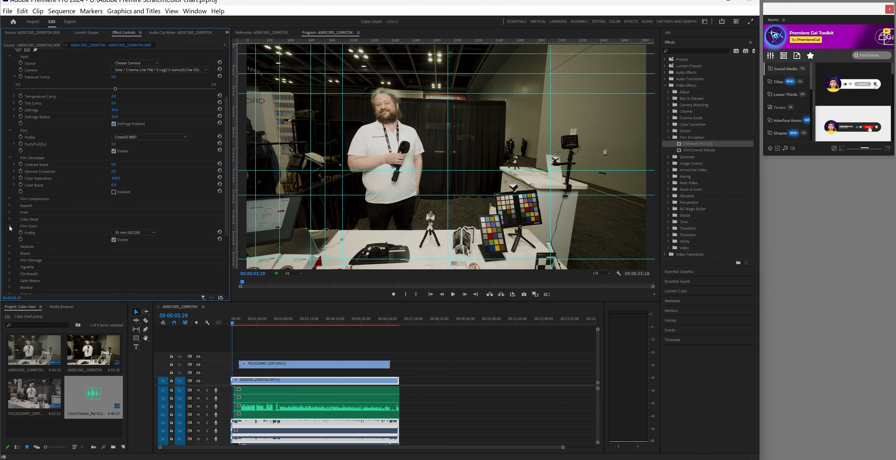
pyautogui.click(114, 240)
pyautogui.click(114, 240)
pyautogui.click(114, 240)
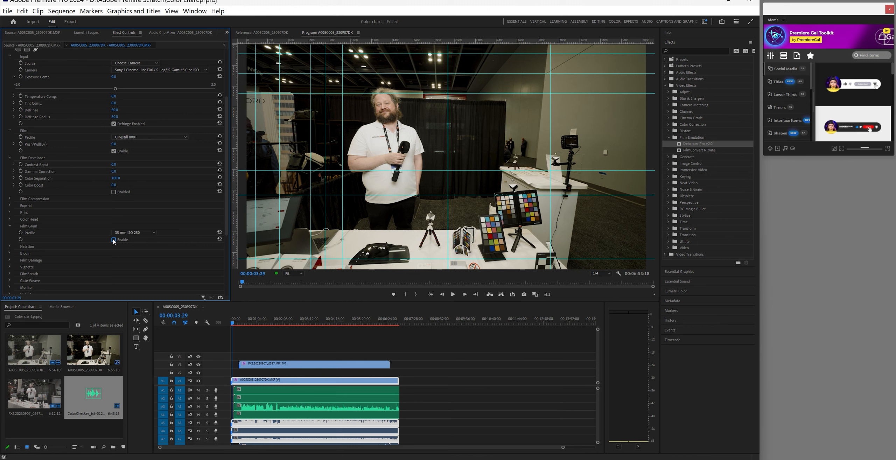
pyautogui.click(114, 240)
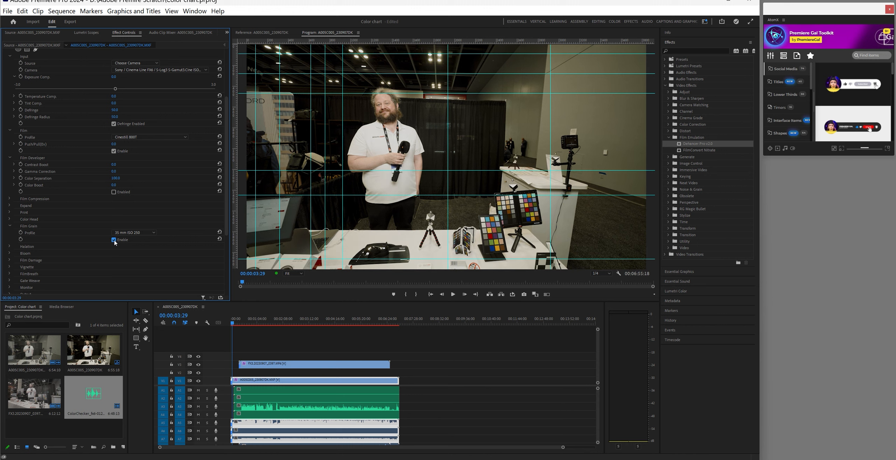
pyautogui.click(114, 240)
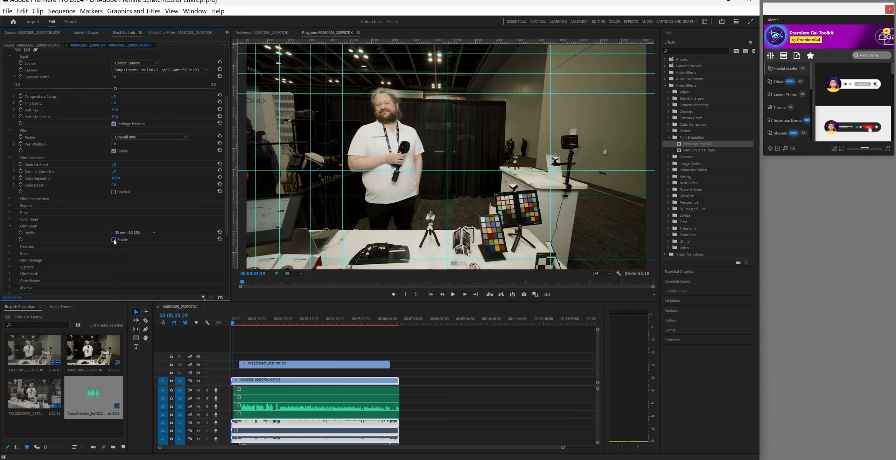
pyautogui.click(114, 240)
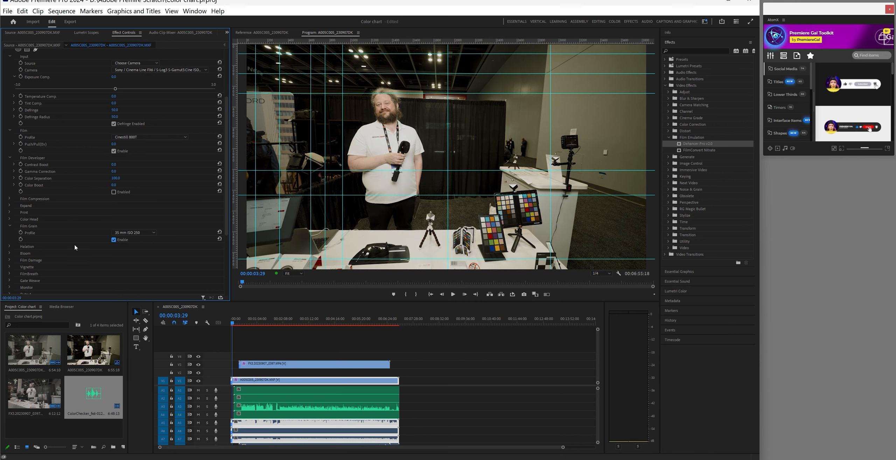
pyautogui.click(152, 233)
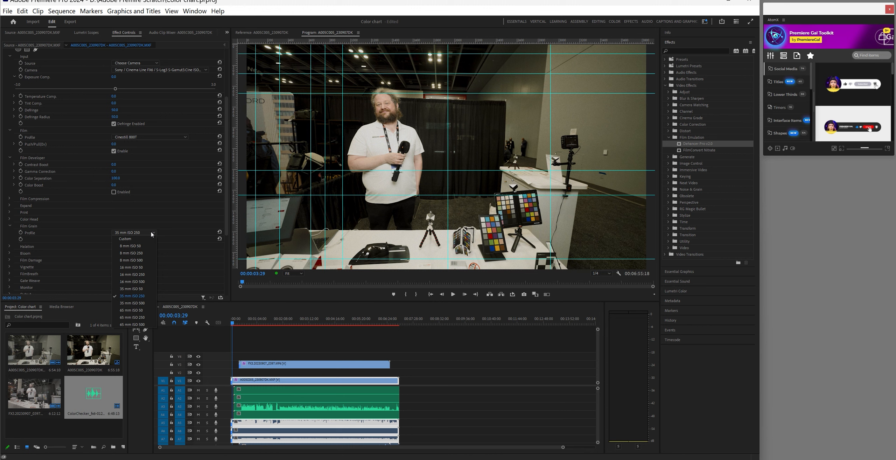
pyautogui.click(138, 290)
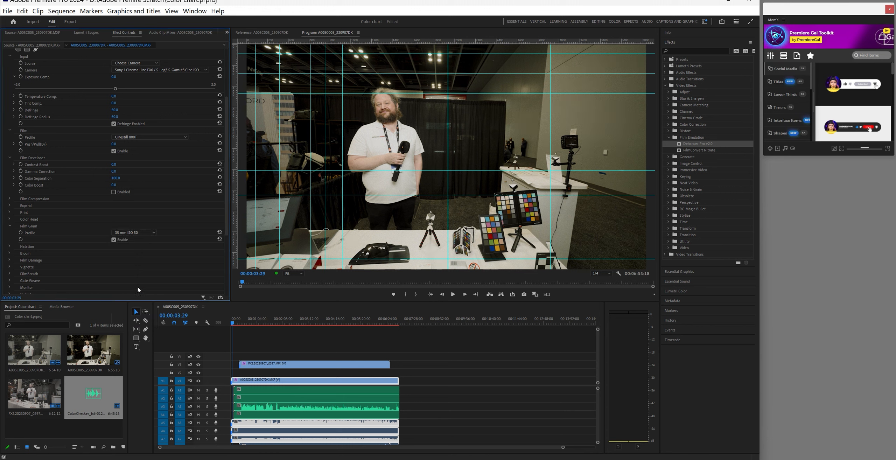
pyautogui.click(10, 226)
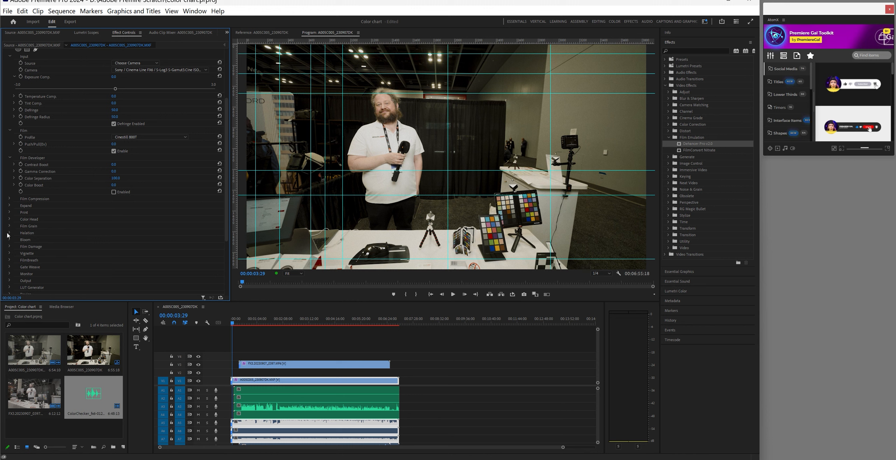
pyautogui.click(9, 233)
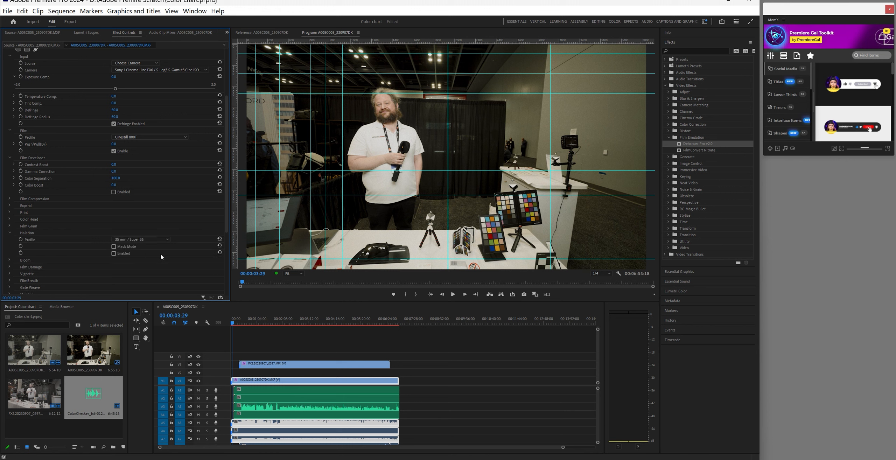
# Enable Dehancer's Halation, then check the Film Damage settings without changing them
pyautogui.click(114, 253)
pyautogui.click(9, 234)
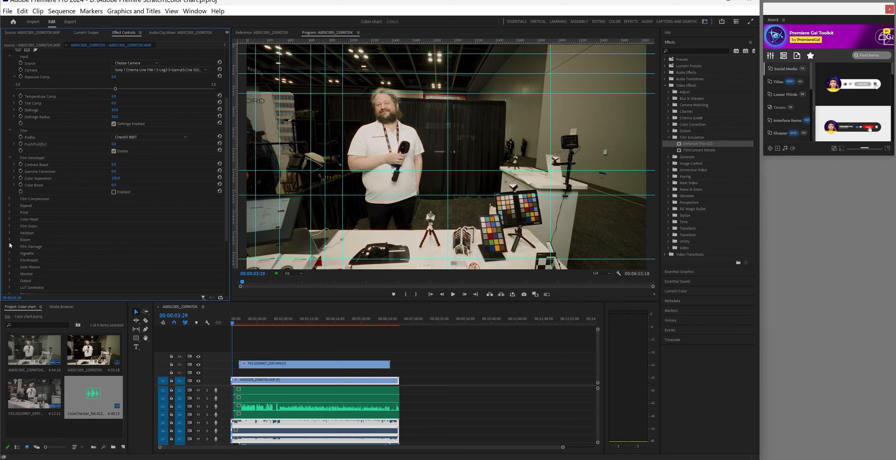
pyautogui.click(9, 246)
pyautogui.click(10, 248)
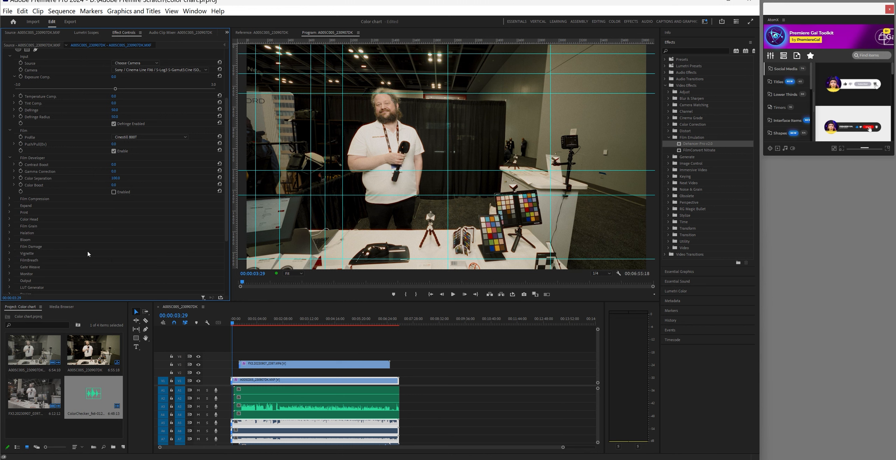
# Enable Dehancer's FilmBreath effect and collapse its section
pyautogui.scroll(-1, 12, 256)
pyautogui.click(9, 253)
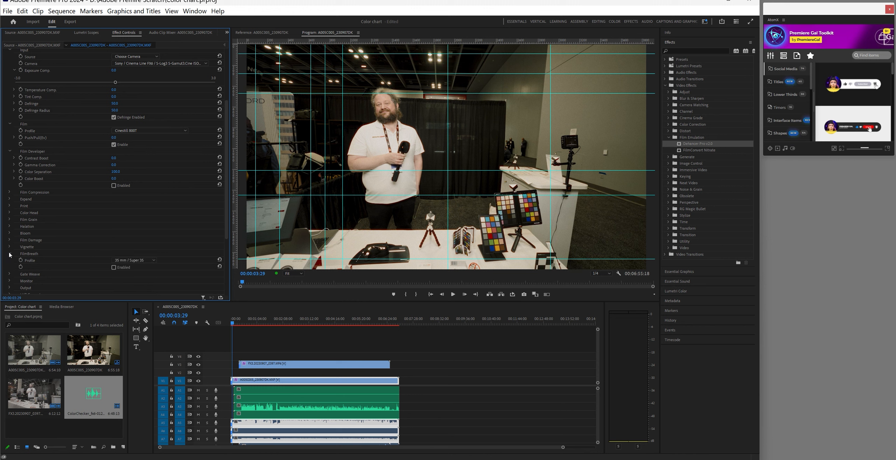
pyautogui.click(114, 267)
pyautogui.click(11, 255)
pyautogui.scroll(-4, 72, 263)
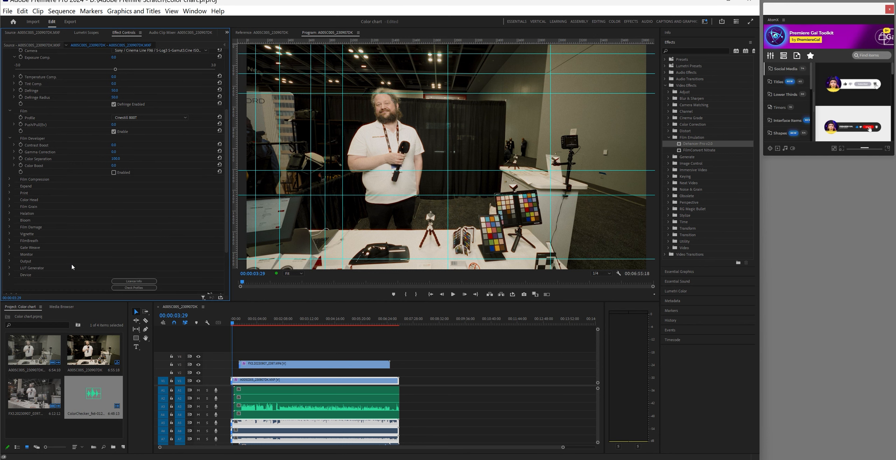
pyautogui.scroll(10, 72, 263)
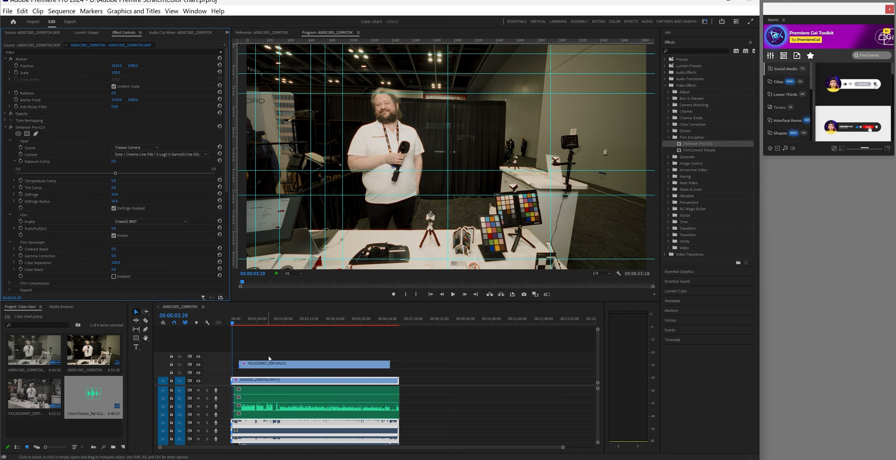
# Select the FX3 clip on V3 at 00:01:13:13 and show its Dehancer parameters
pyautogui.click(261, 322)
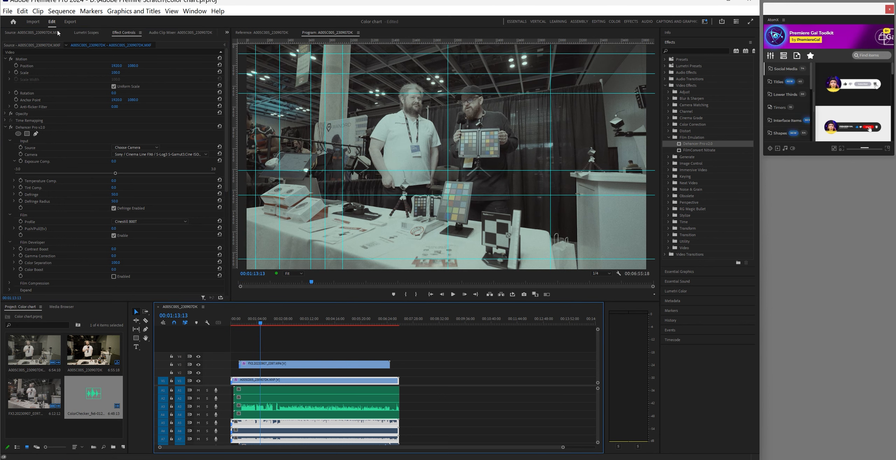
pyautogui.click(279, 364)
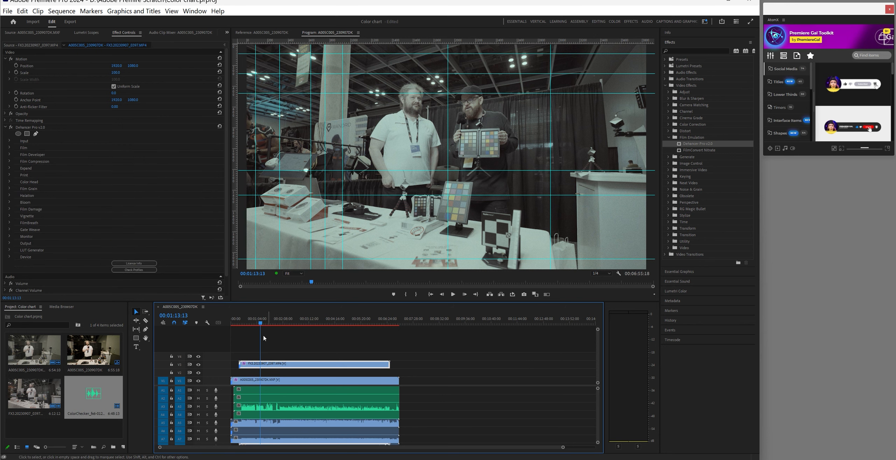
pyautogui.click(5, 128)
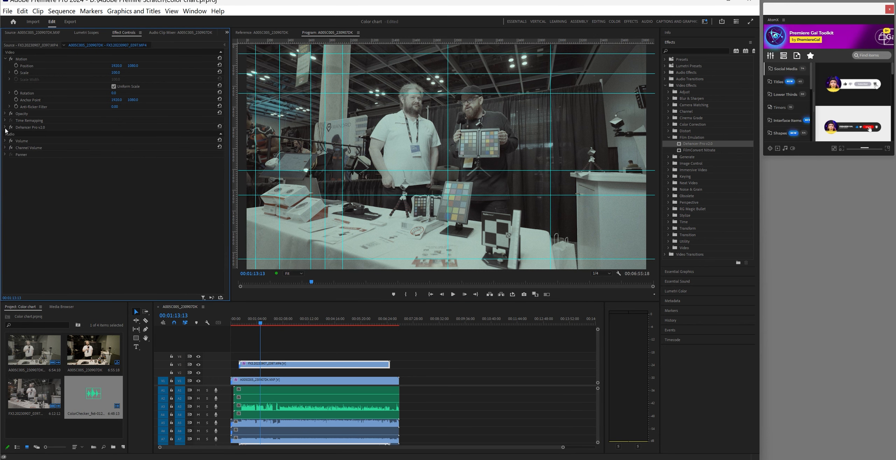
pyautogui.click(5, 127)
# Set Dehancer's input Source to Choose Camera with the Sony Cinema Line FX3 S-Log3 S-Gamut3.Cine profile
pyautogui.click(9, 141)
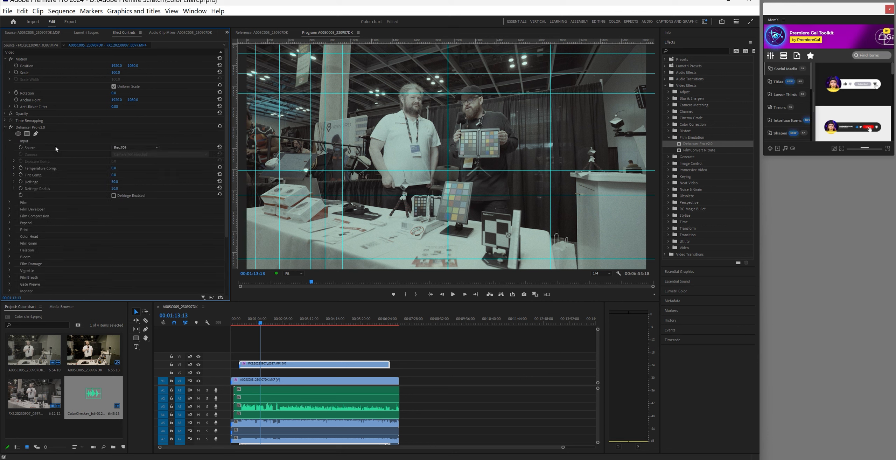
pyautogui.click(134, 148)
pyautogui.click(134, 196)
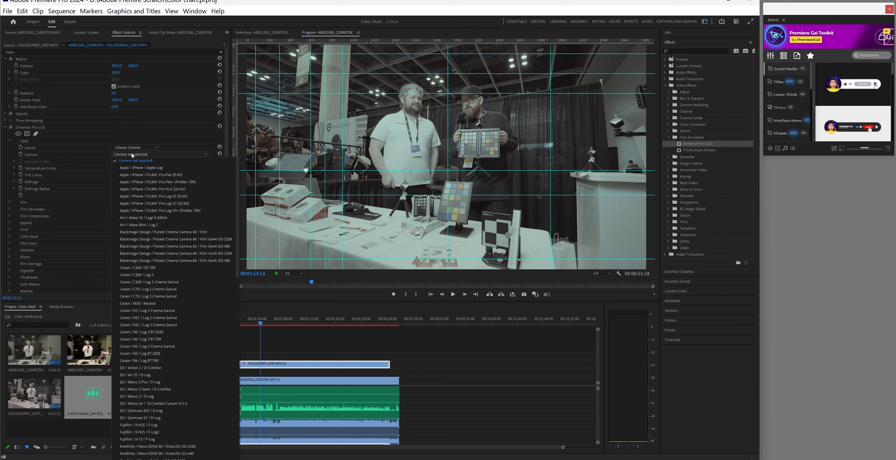
pyautogui.scroll(-9, 170, 367)
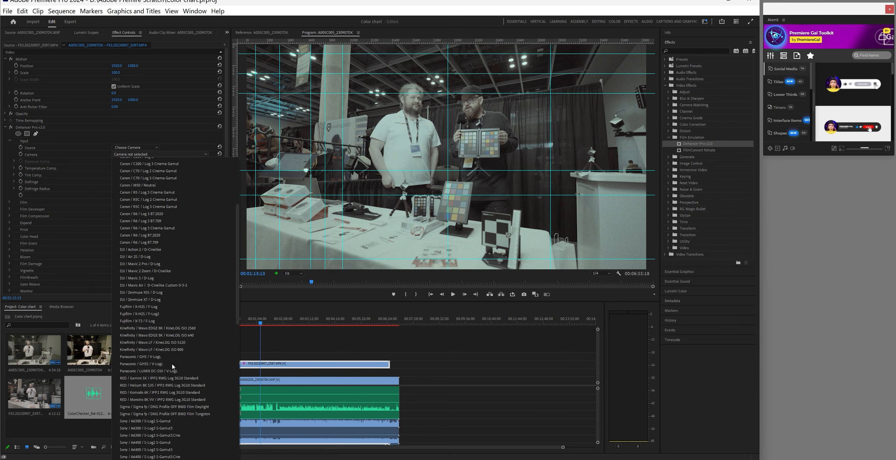
pyautogui.scroll(-8, 173, 366)
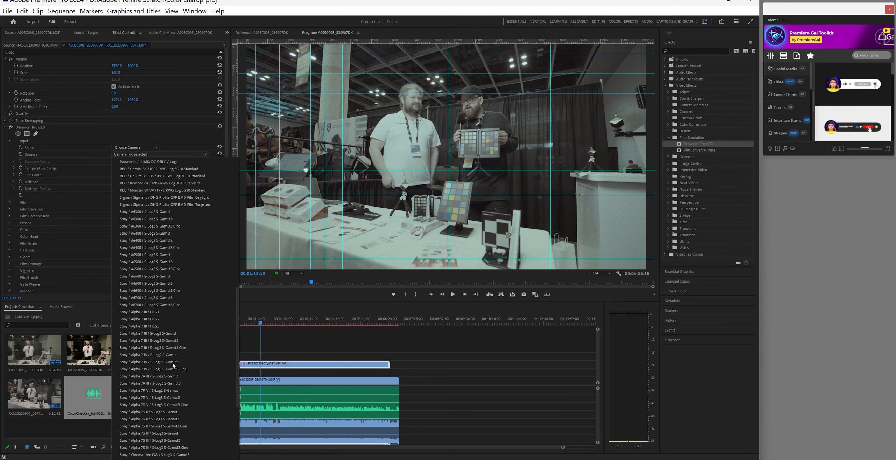
pyautogui.scroll(-2, 173, 365)
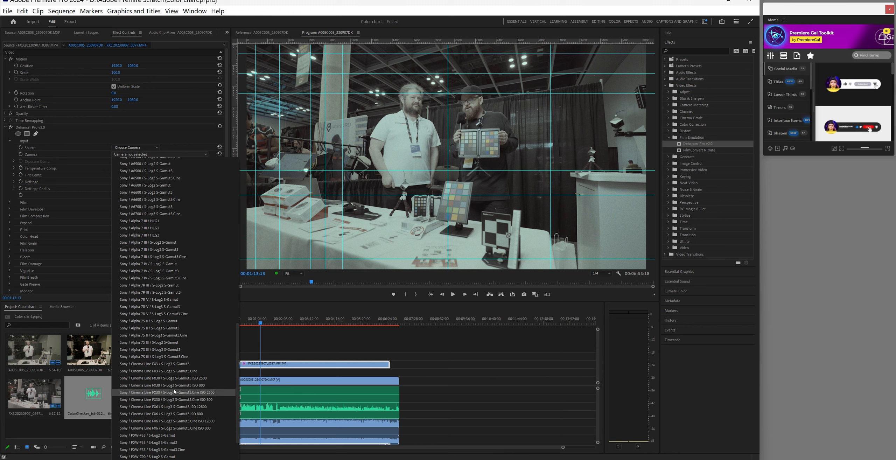
pyautogui.click(174, 371)
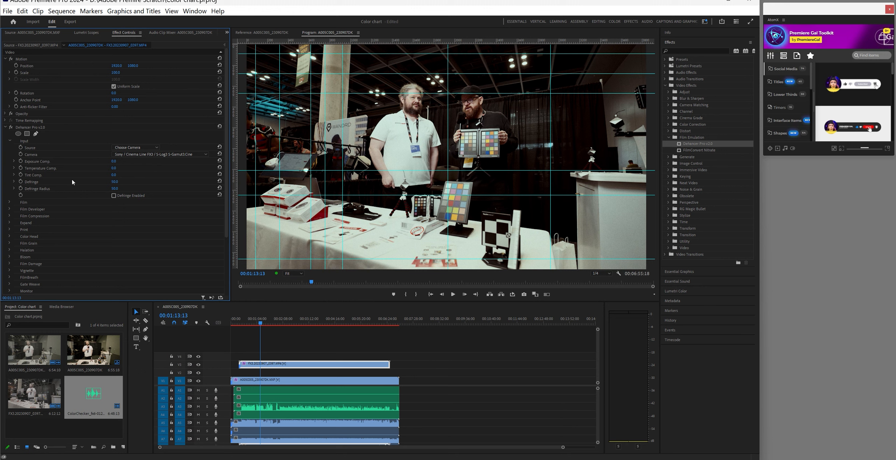
# Reselect the FX3 clip and switch Dehancer's film Profile to Cinestill 50D
pyautogui.click(243, 380)
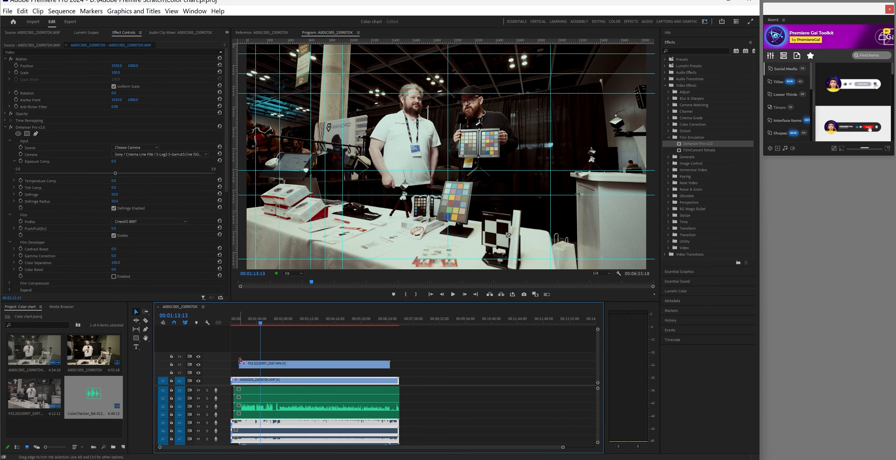
pyautogui.click(255, 365)
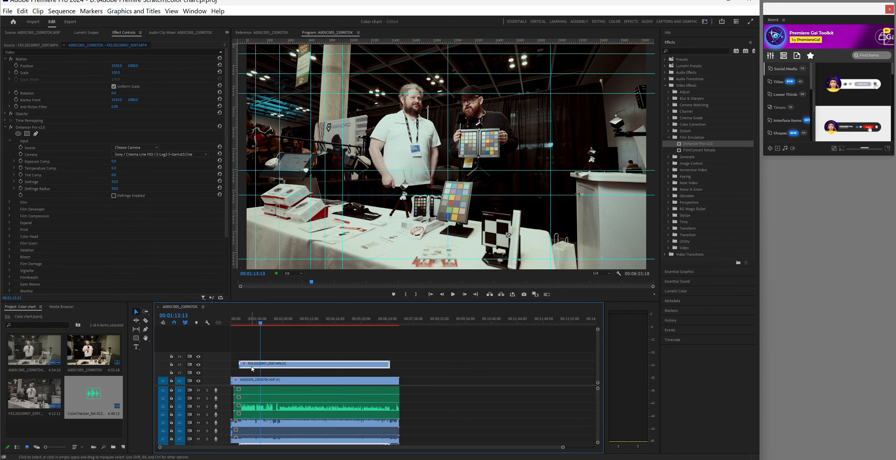
pyautogui.click(9, 202)
pyautogui.click(161, 208)
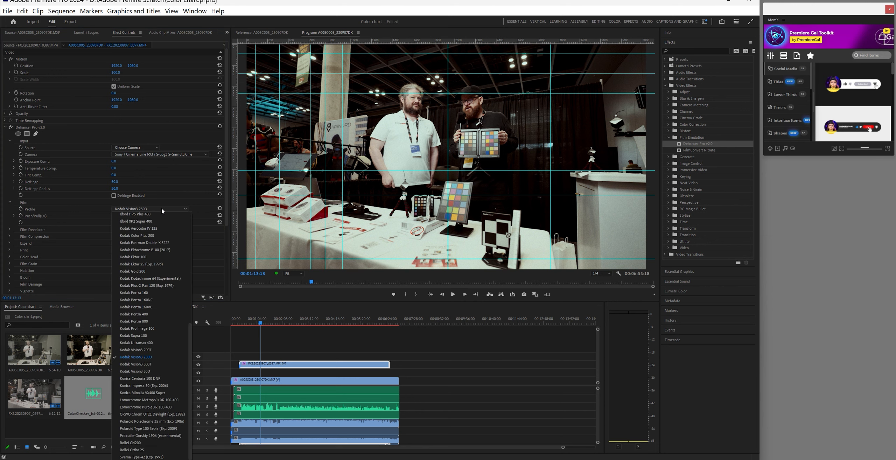
pyautogui.scroll(9, 169, 280)
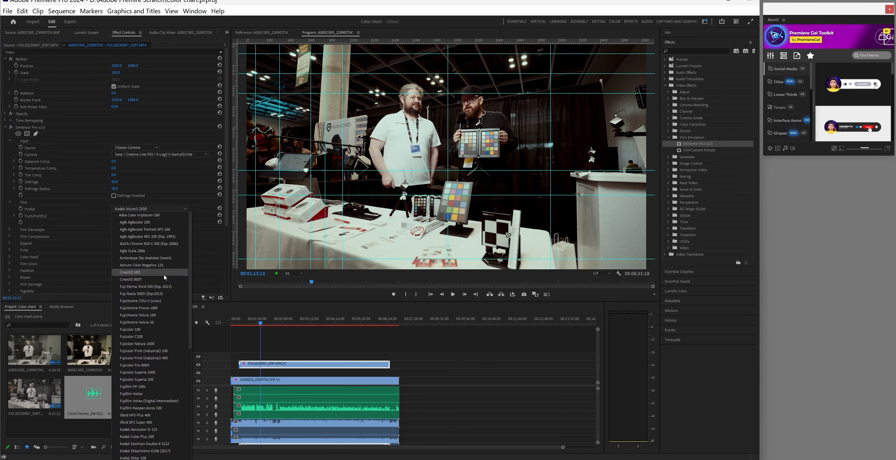
pyautogui.click(153, 273)
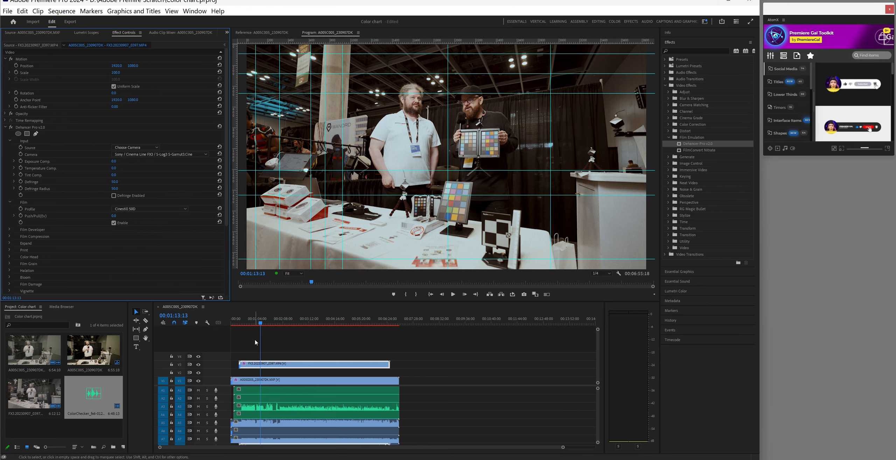
pyautogui.click(246, 379)
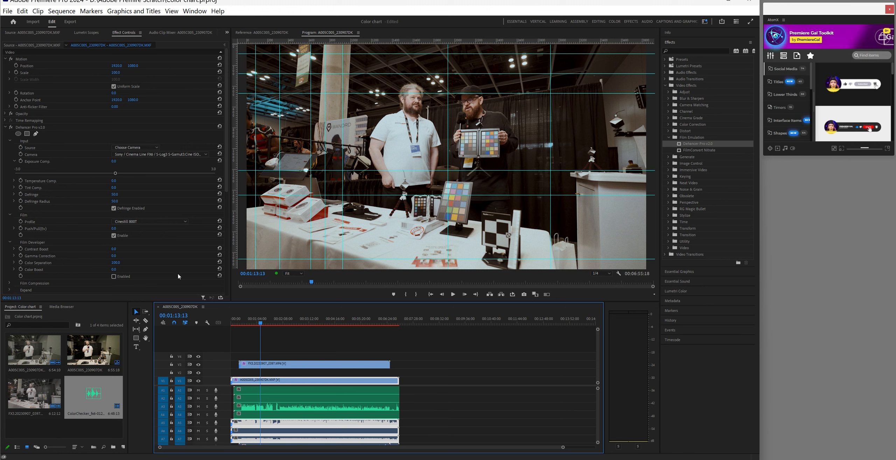
pyautogui.click(264, 366)
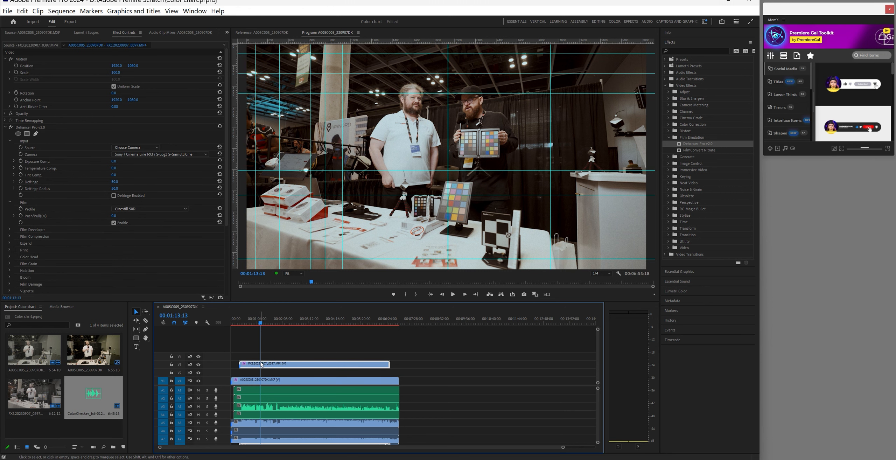
pyautogui.click(258, 381)
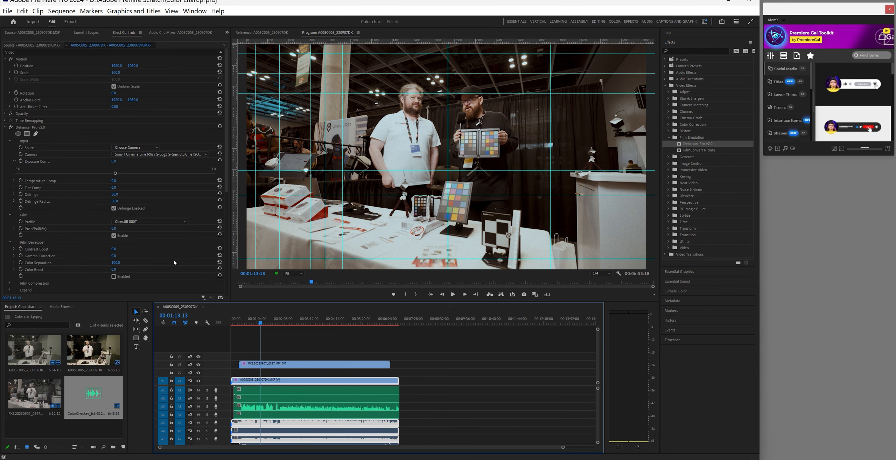
pyautogui.scroll(-5, 174, 263)
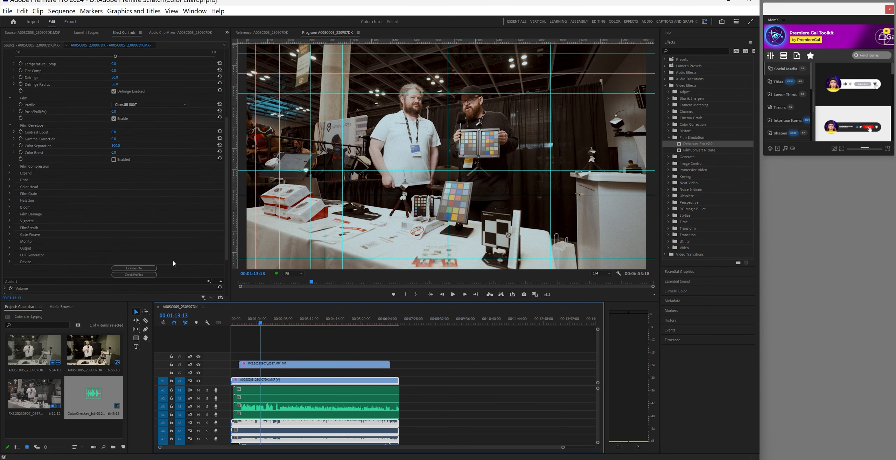
pyautogui.scroll(3, 174, 263)
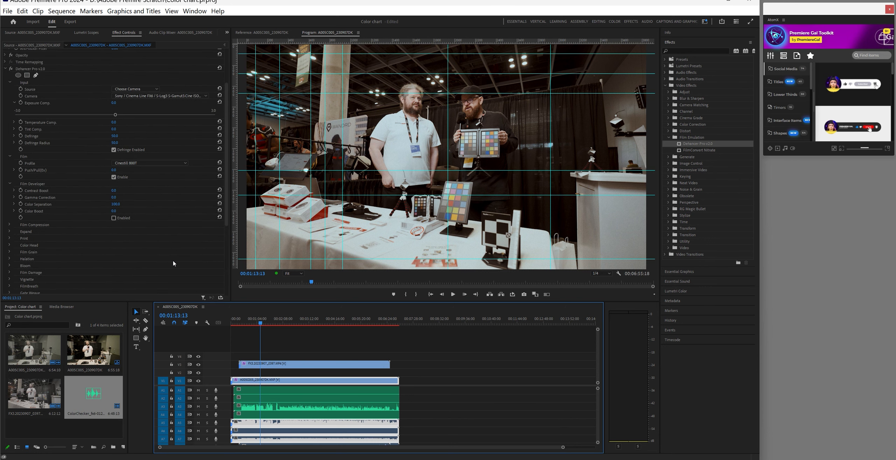
# Set the FX3 clip's Film Grain profile to 35 mm ISO 50, toggling it to compare
pyautogui.click(259, 365)
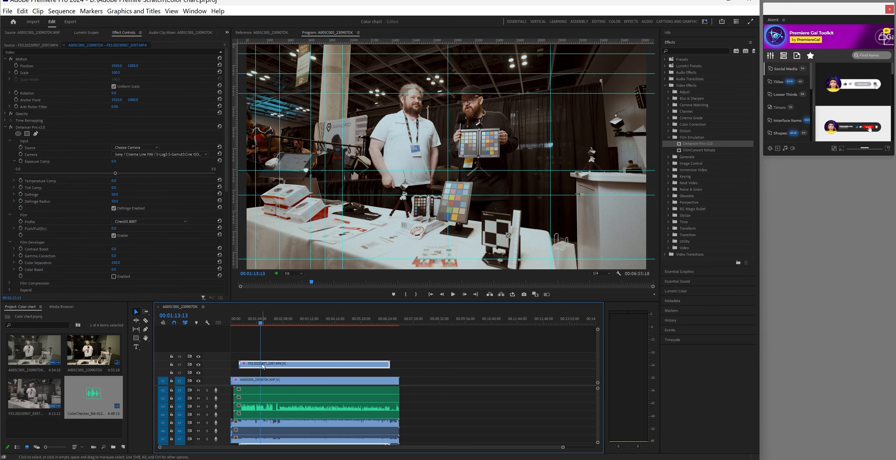
pyautogui.scroll(-3, 157, 236)
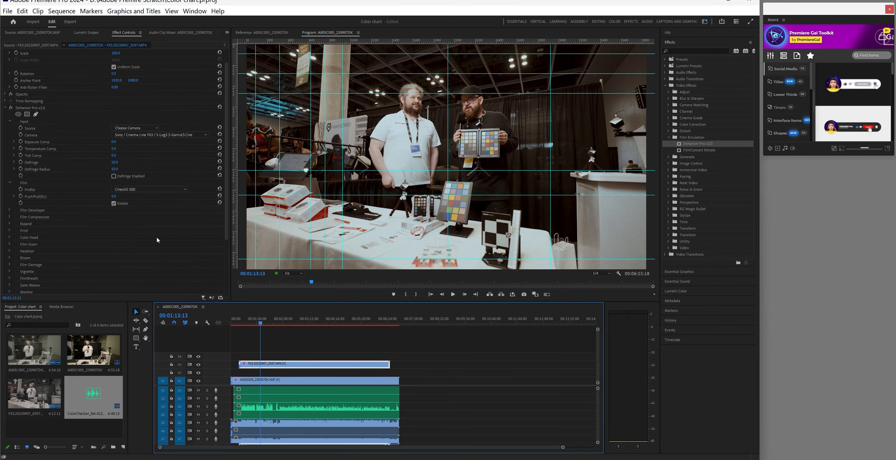
pyautogui.scroll(-2, 157, 239)
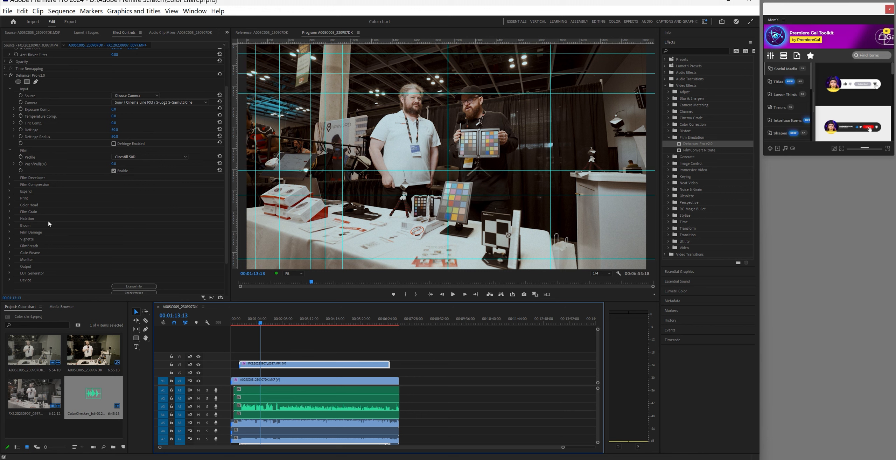
pyautogui.click(10, 212)
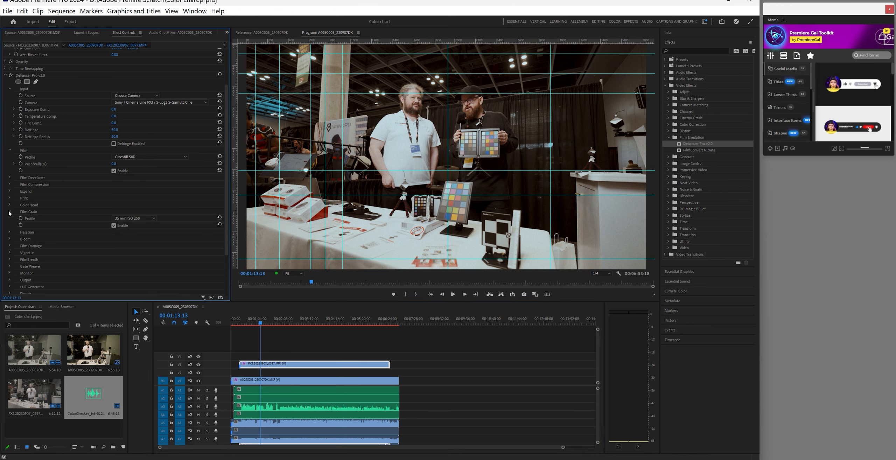
pyautogui.click(153, 219)
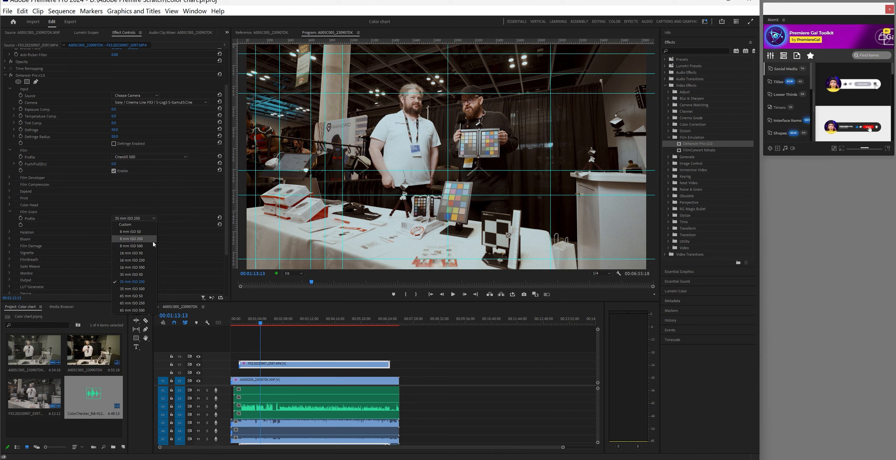
pyautogui.click(144, 275)
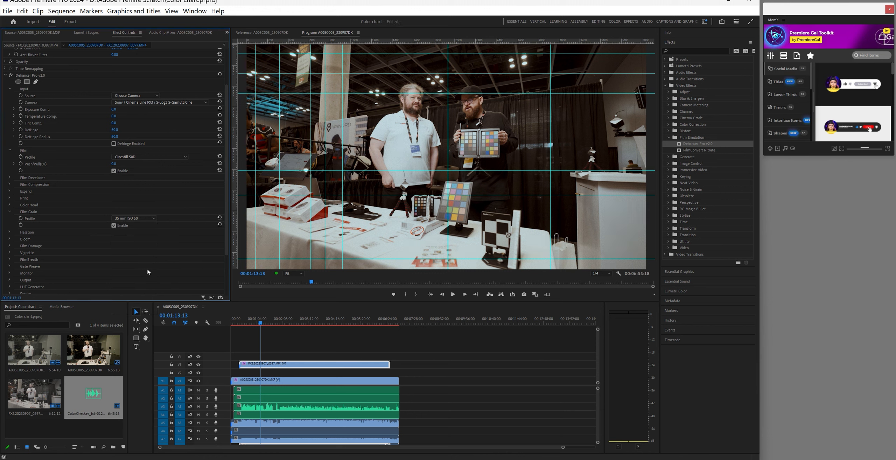
pyautogui.click(114, 226)
pyautogui.click(114, 226)
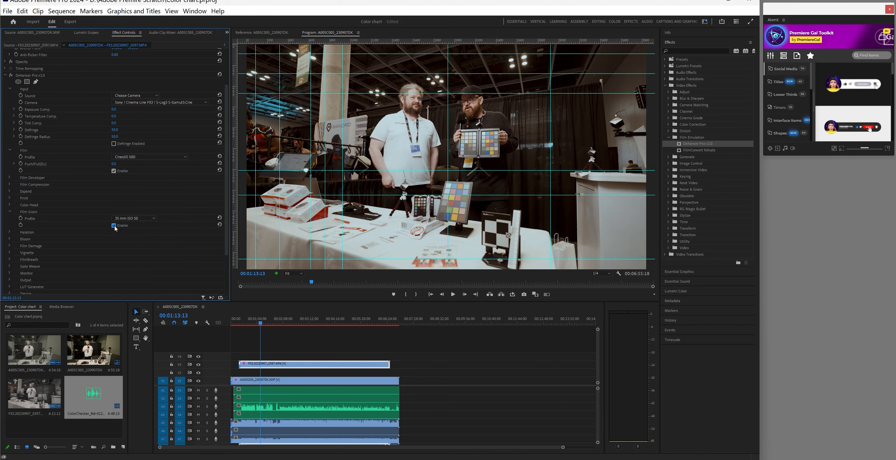
# Enable Dehancer's Bloom on the FX3 clip and choose a bloom profile
pyautogui.click(9, 239)
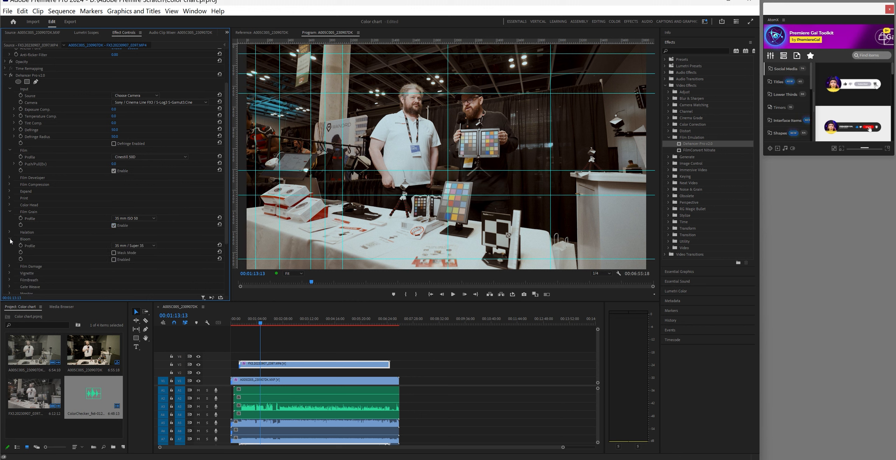
pyautogui.click(114, 260)
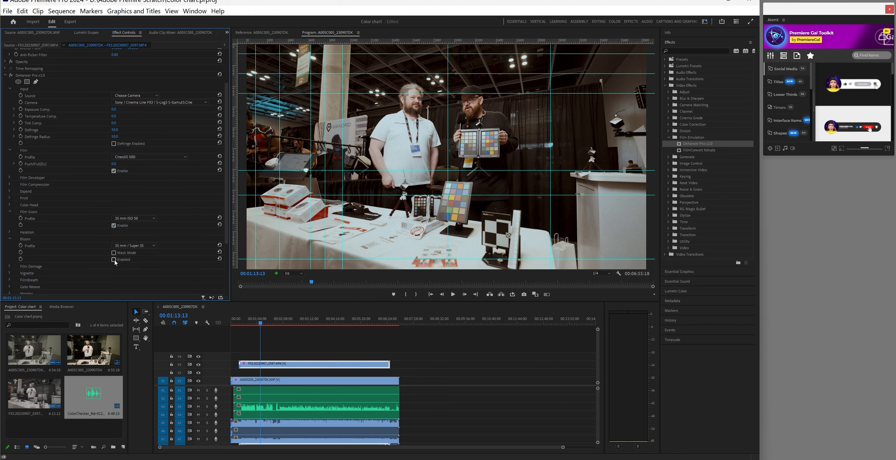
pyautogui.click(152, 247)
pyautogui.click(148, 272)
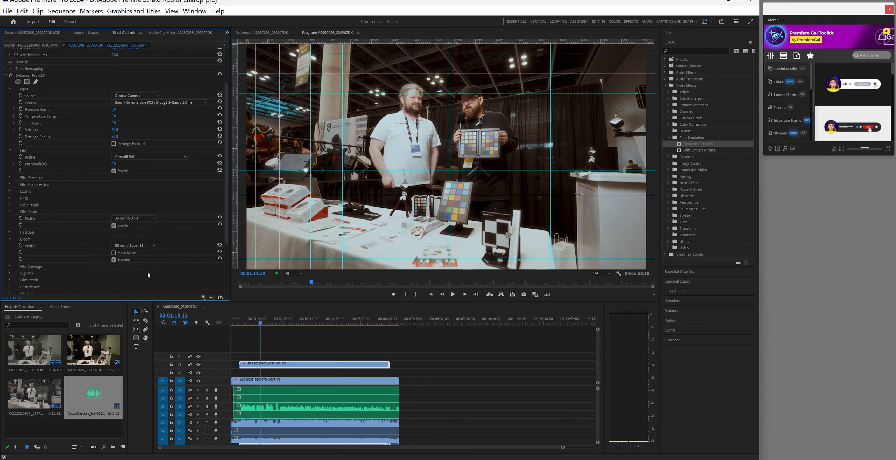
pyautogui.click(234, 325)
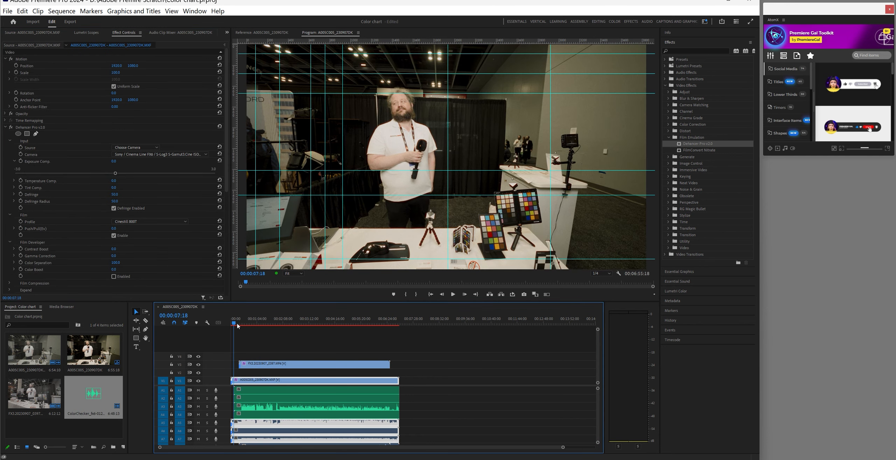
# With the playhead at 00:00:07:18, mute audio tracks A1, A2, A4, A5, A6 and A7
pyautogui.click(264, 324)
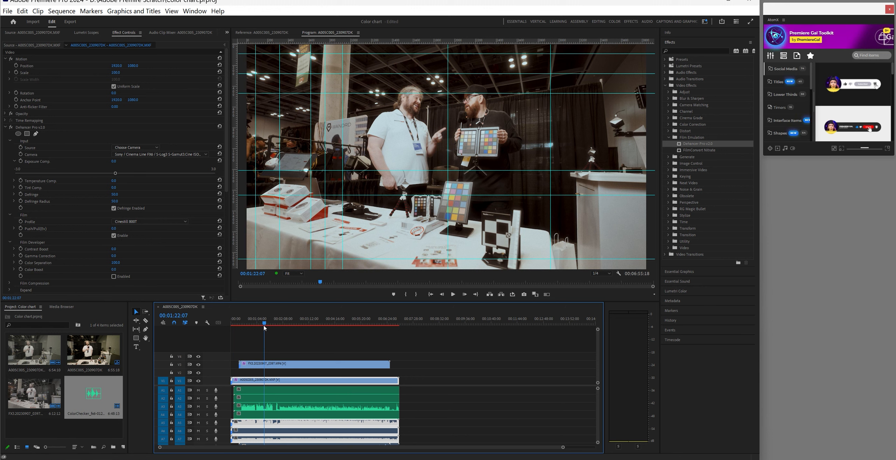
pyautogui.moveTo(264, 324); pyautogui.dragTo(234, 328)
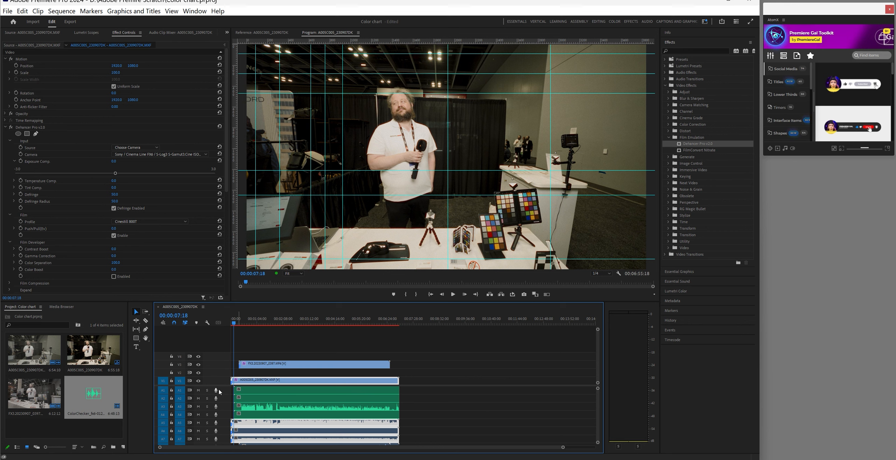
pyautogui.click(198, 390)
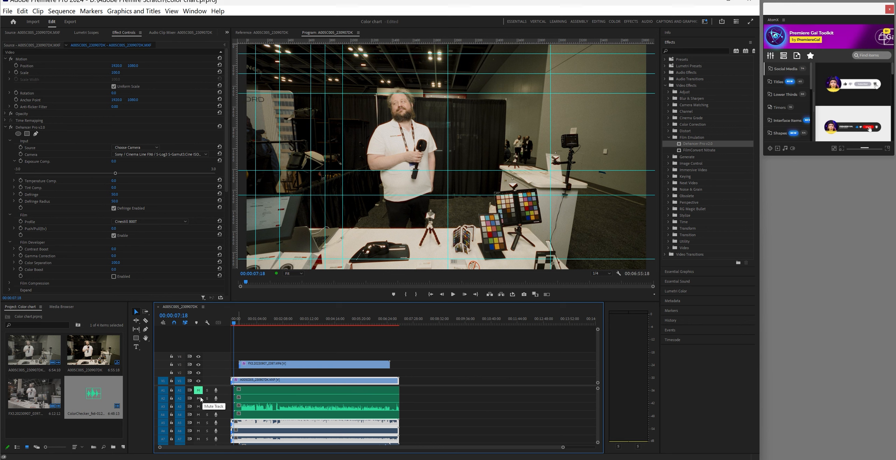
pyautogui.click(198, 398)
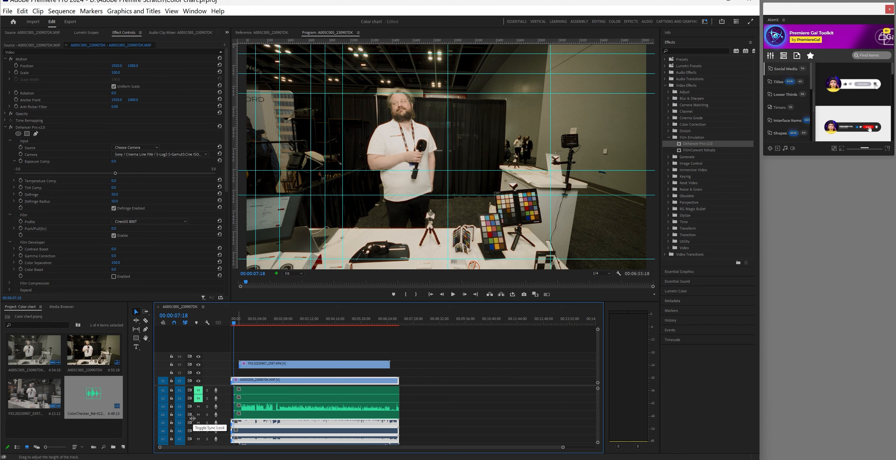
pyautogui.click(198, 414)
pyautogui.click(198, 423)
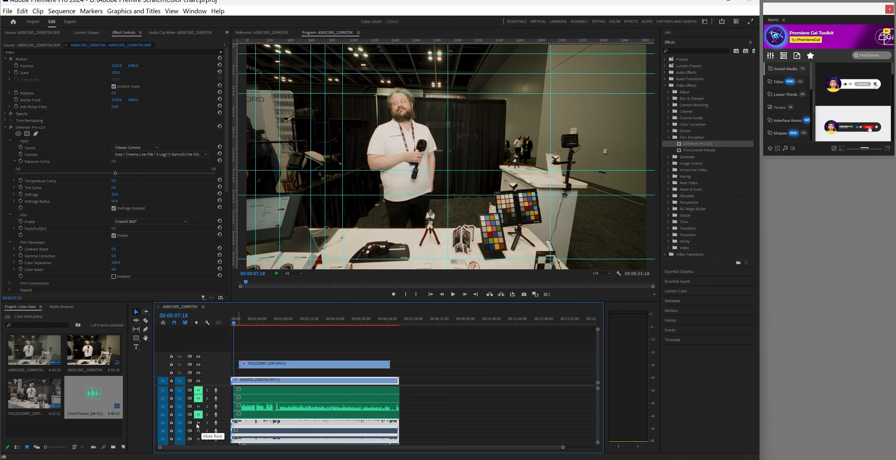
pyautogui.click(198, 430)
pyautogui.click(198, 439)
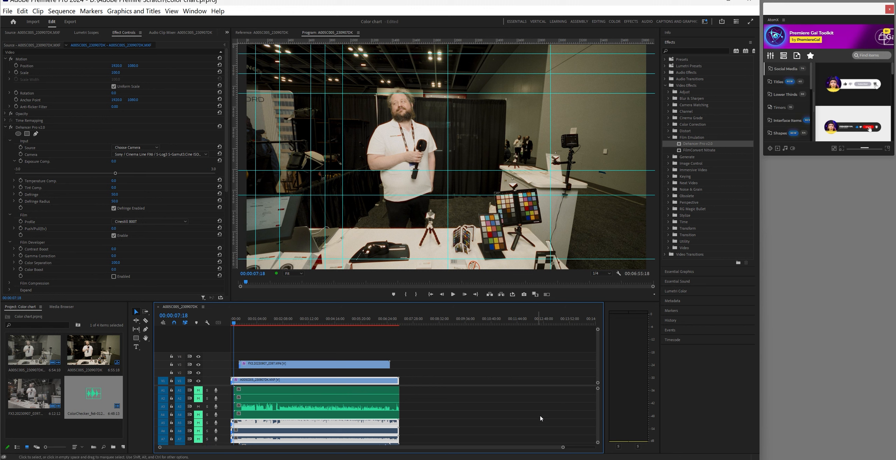
# Shrink the audio track heights and play the sequence, moving the playhead to about 27 seconds
pyautogui.moveTo(597, 442); pyautogui.dragTo(598, 445)
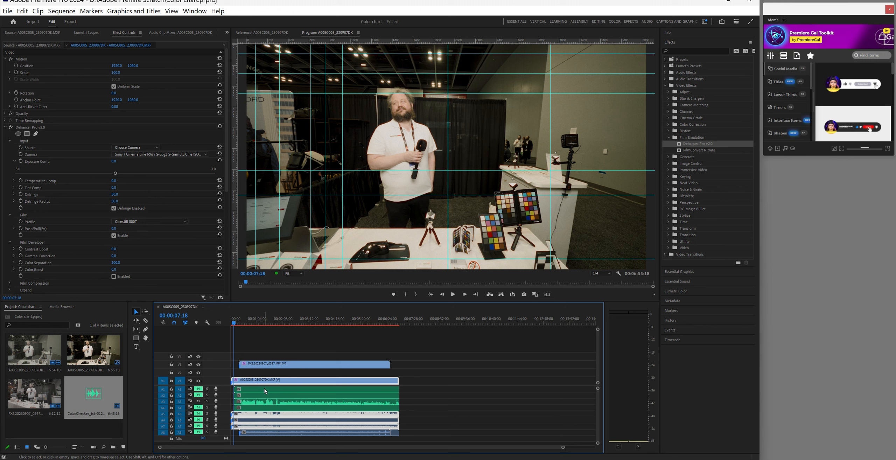
pyautogui.click(453, 294)
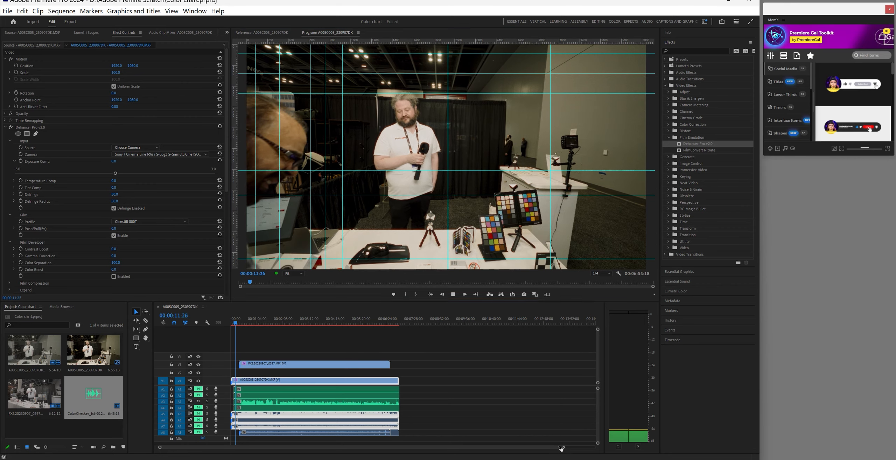
pyautogui.moveTo(563, 447); pyautogui.dragTo(413, 447)
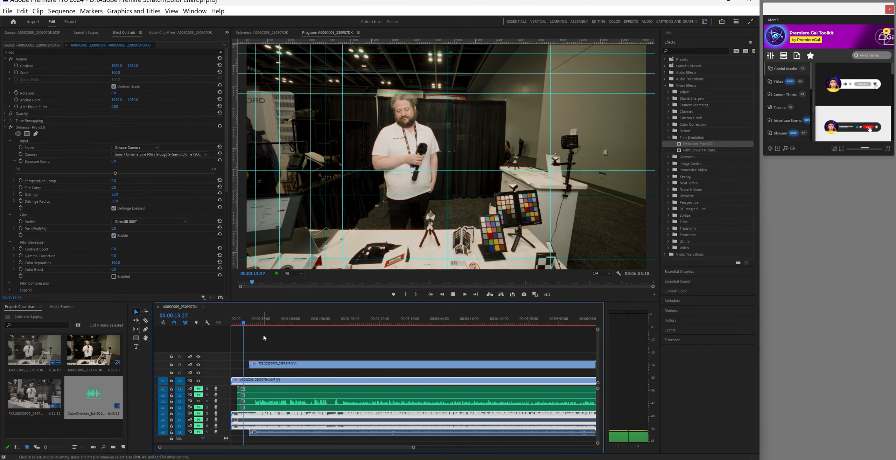
pyautogui.click(249, 324)
pyautogui.moveTo(250, 325); pyautogui.dragTo(255, 324)
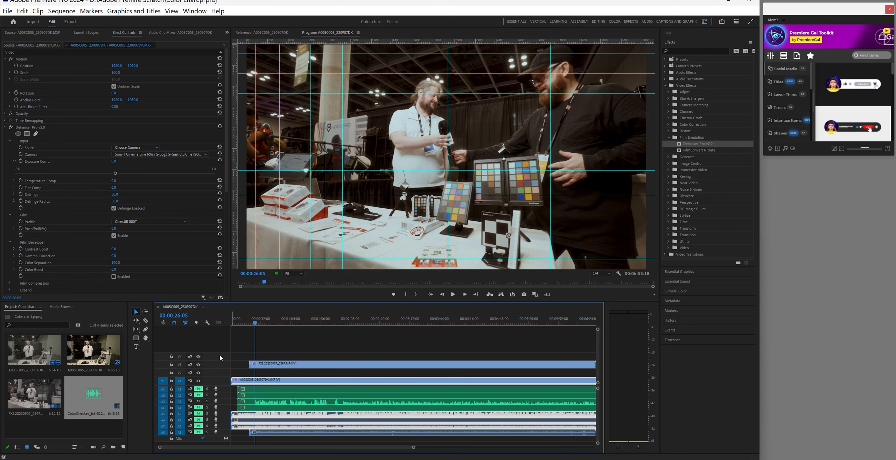
# Turn off V3's output to show the V1 angle and park the playhead at 00:00:26:15
pyautogui.click(199, 365)
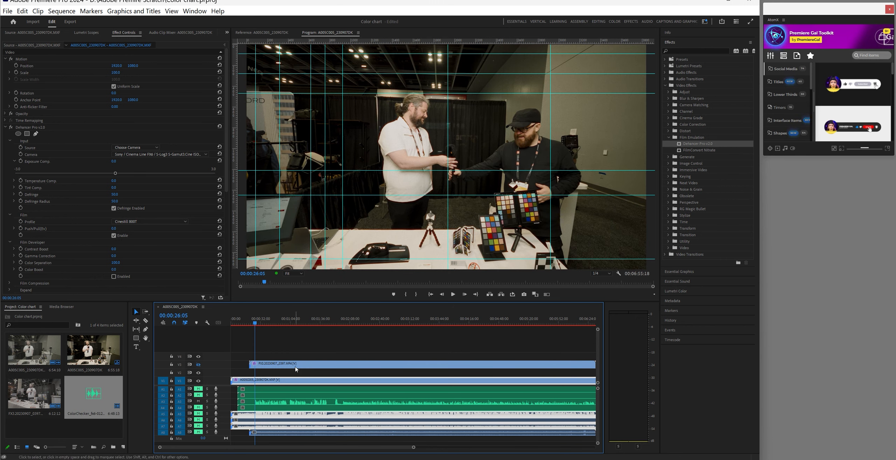
pyautogui.click(452, 294)
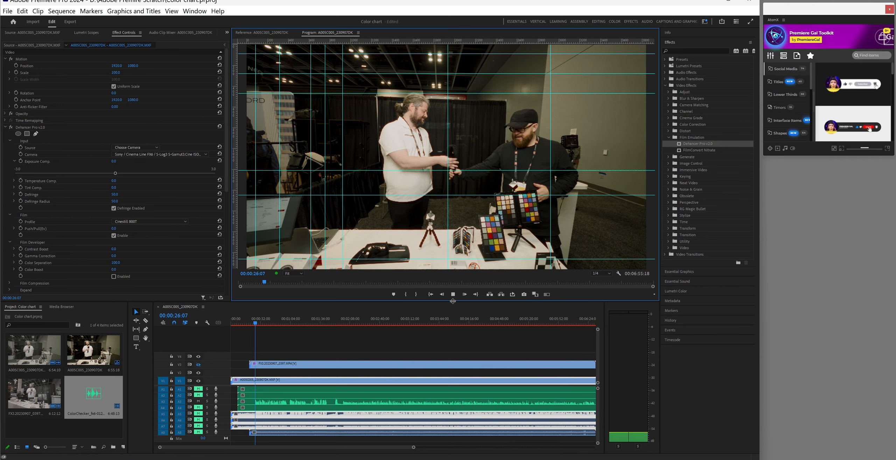
pyautogui.press('space')
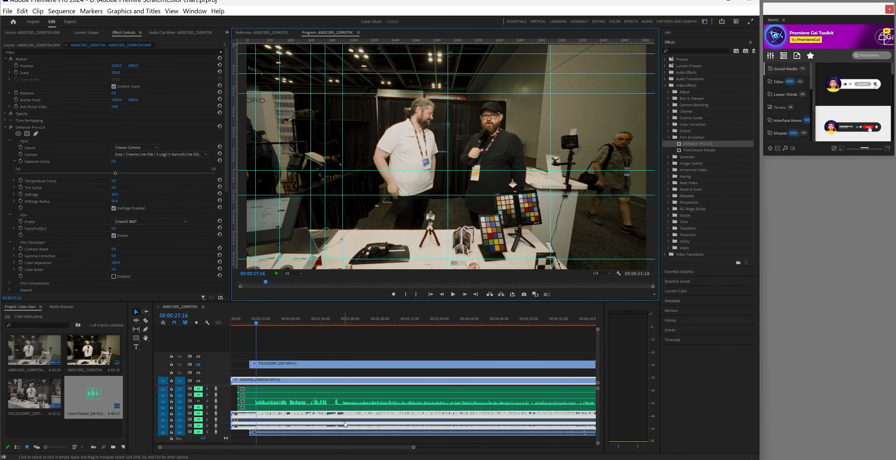
pyautogui.moveTo(413, 447); pyautogui.dragTo(322, 447)
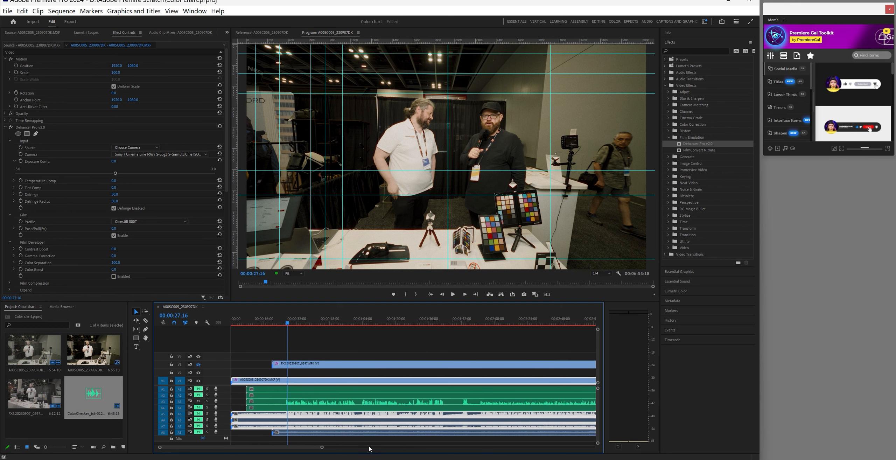
pyautogui.click(286, 322)
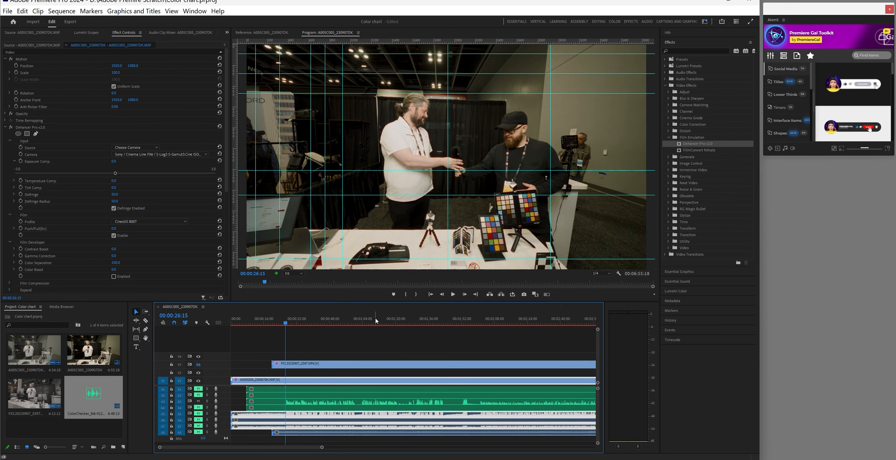
# Razor both V3 and V1 clips at 00:00:26:25, then make V3 visible again
pyautogui.click(452, 294)
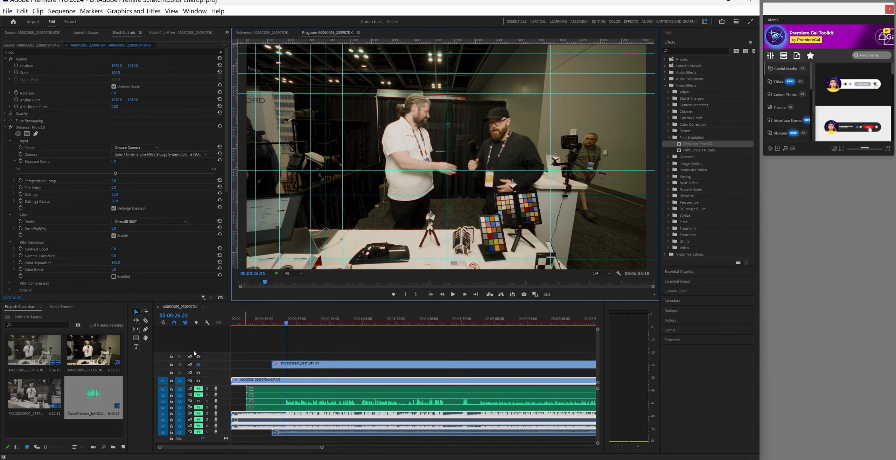
pyautogui.click(145, 320)
pyautogui.click(287, 364)
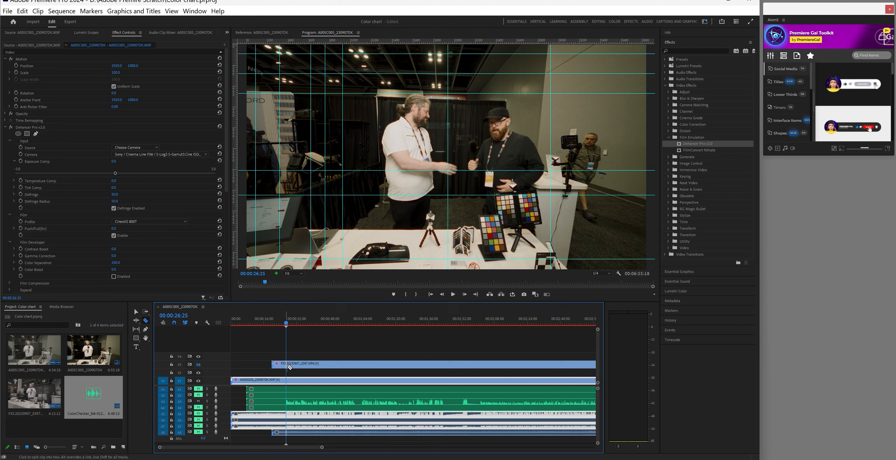
pyautogui.click(289, 384)
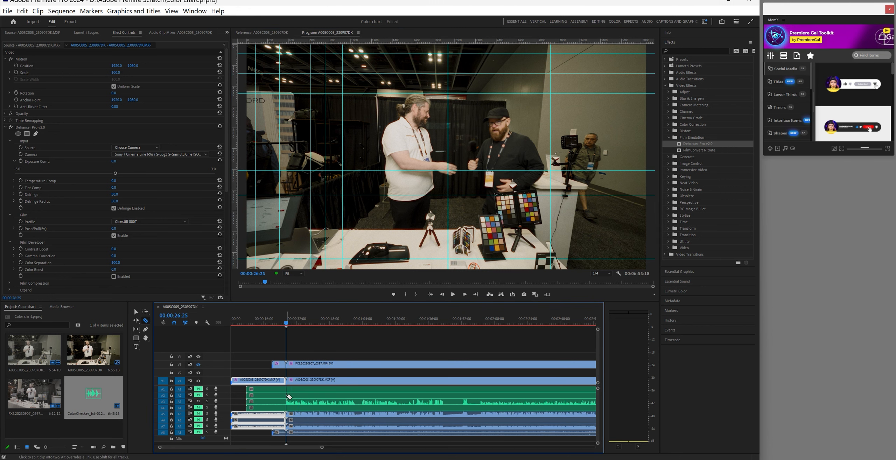
pyautogui.click(198, 365)
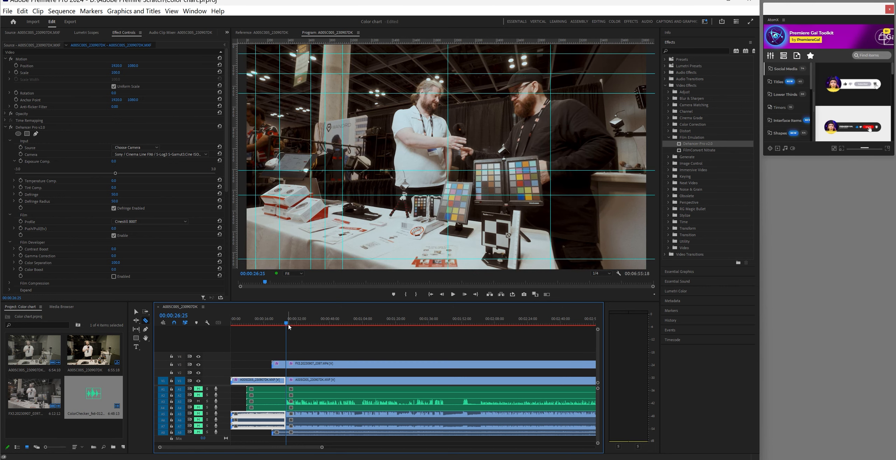
# Return the playhead to the cut and marquee-select every clip piece before it
pyautogui.click(281, 326)
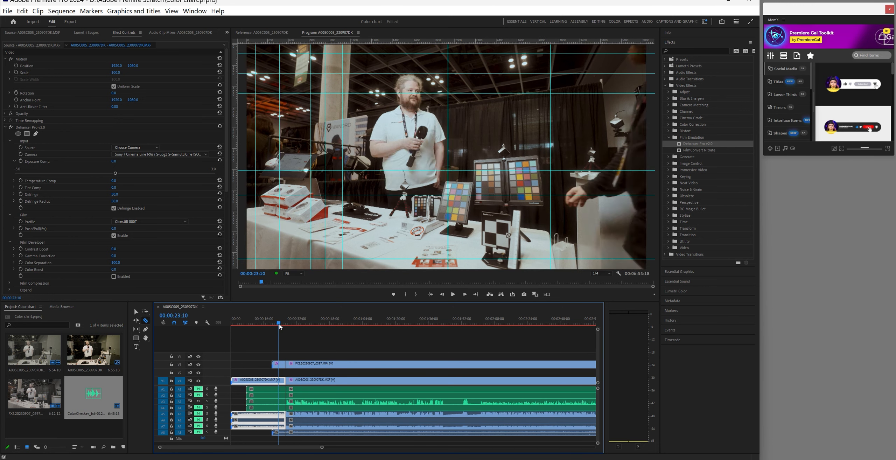
pyautogui.moveTo(281, 326); pyautogui.dragTo(287, 326)
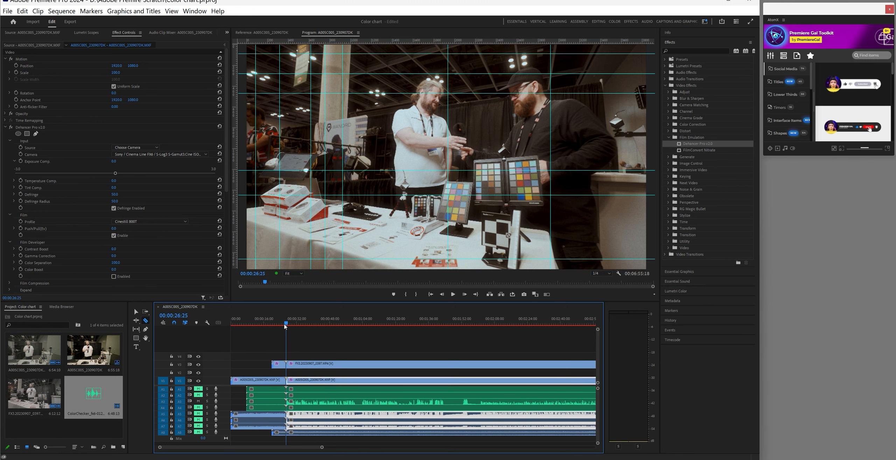
pyautogui.click(136, 312)
pyautogui.moveTo(237, 353); pyautogui.dragTo(279, 434)
# Delete the pieces before the cut and shift all remaining clips to 00:00:00:00
pyautogui.press('Delete')
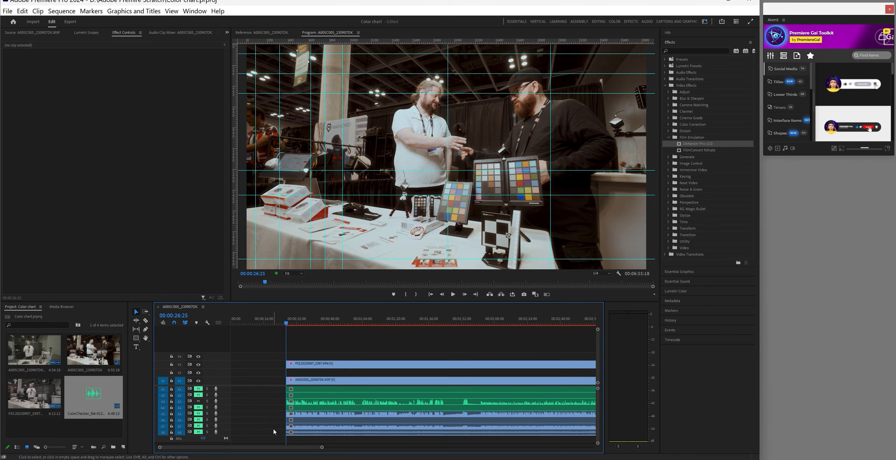
pyautogui.click(145, 312)
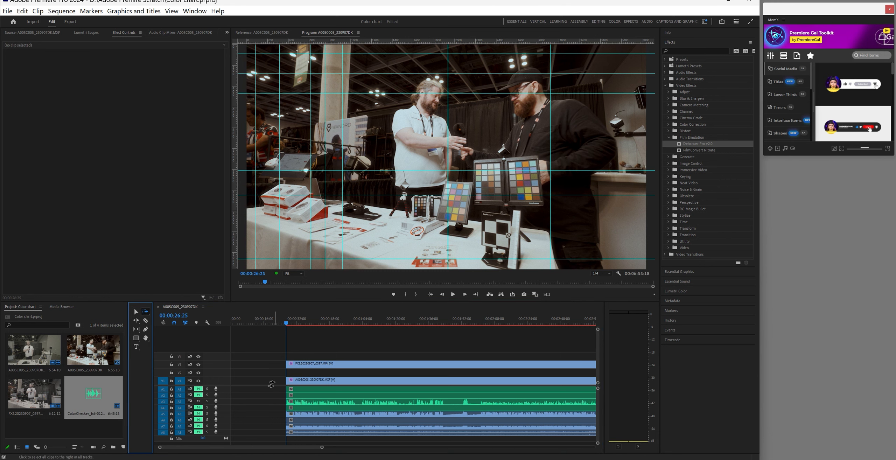
pyautogui.hotkey('ctrl', 'a')
pyautogui.click(137, 313)
pyautogui.moveTo(311, 364); pyautogui.dragTo(224, 369)
pyautogui.moveTo(287, 323); pyautogui.dragTo(232, 330)
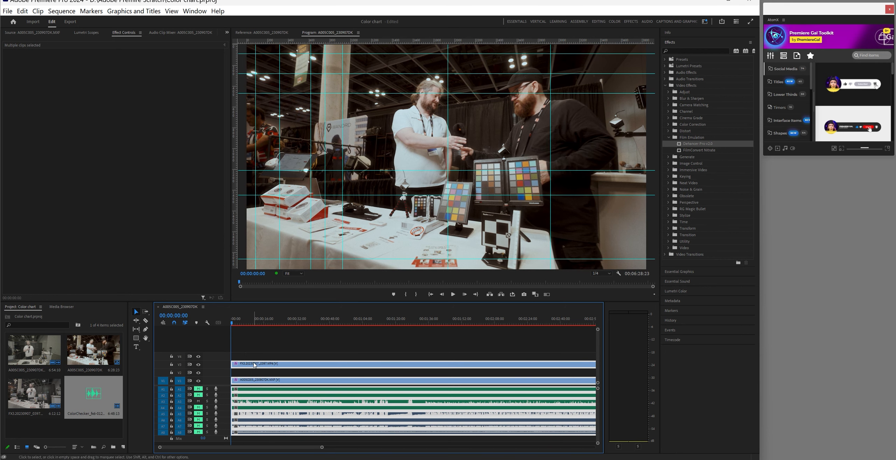
# Deselect the clips, zoom the timeline out, and move the playhead to 00:00:07:20
pyautogui.click(352, 441)
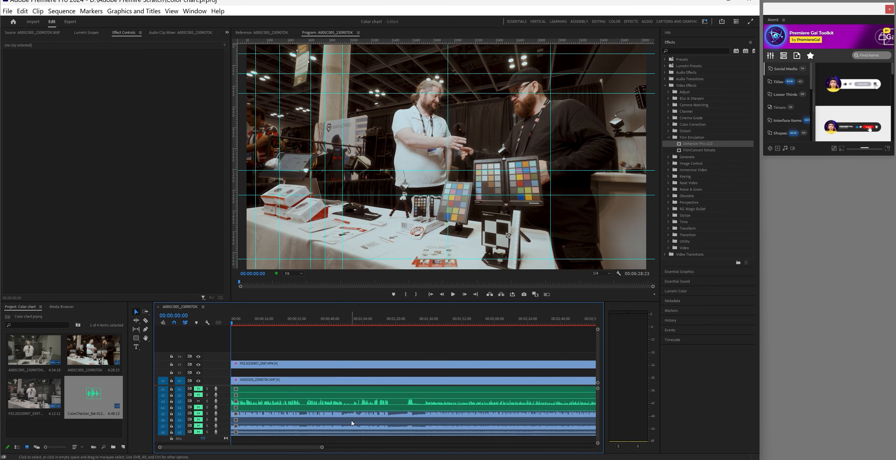
pyautogui.moveTo(322, 447); pyautogui.dragTo(429, 454)
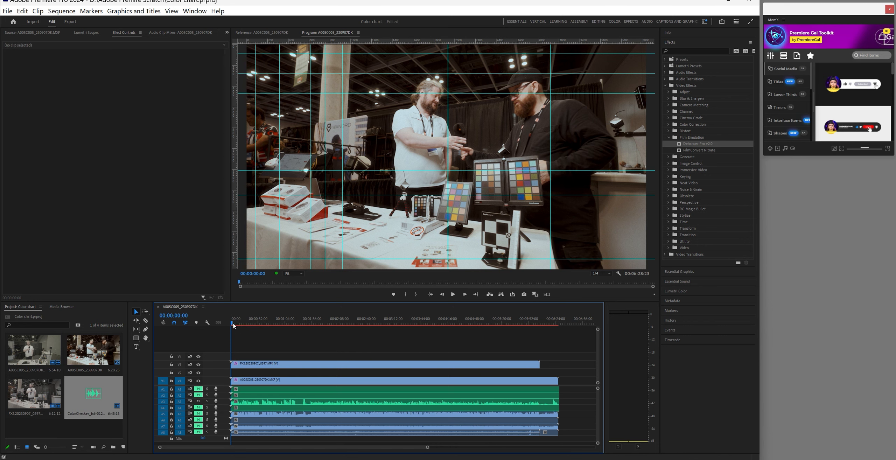
pyautogui.moveTo(234, 325); pyautogui.dragTo(239, 327)
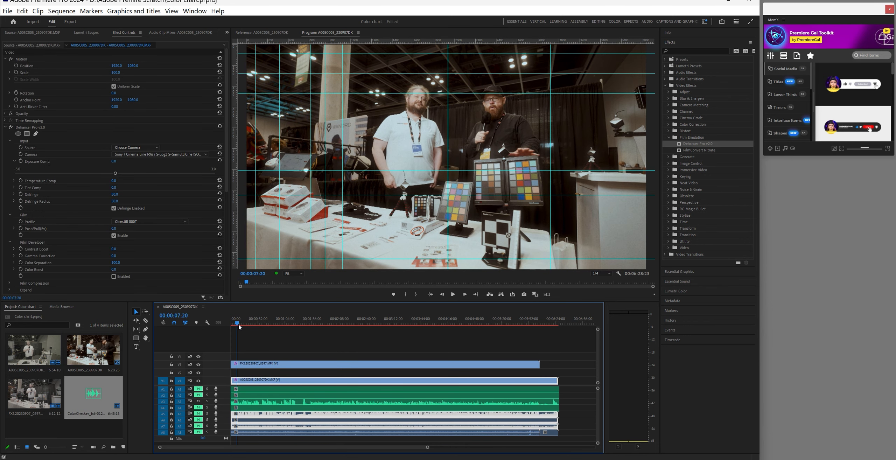
# Save the project and split the FX3 clip on V3 near the sequence start
pyautogui.moveTo(239, 327); pyautogui.dragTo(237, 327)
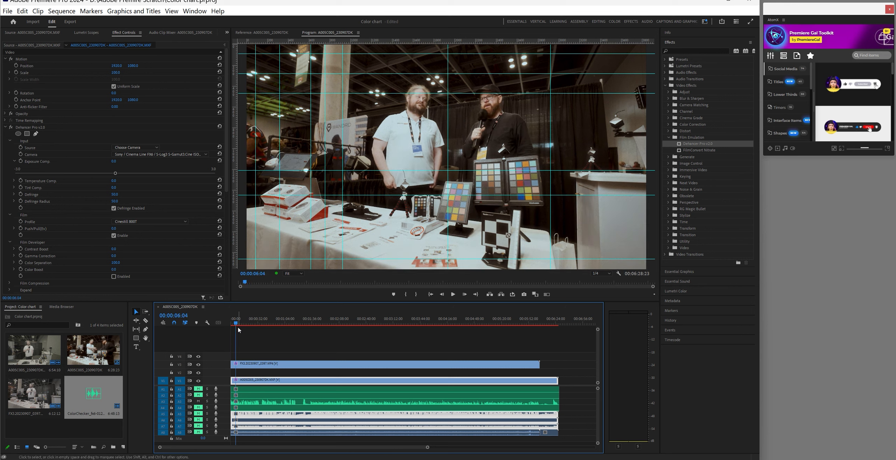
pyautogui.press('Right')
pyautogui.press('Right')
pyautogui.press('Right')
pyautogui.press('Right')
pyautogui.press('Right')
pyautogui.press('Right')
pyautogui.press('Right')
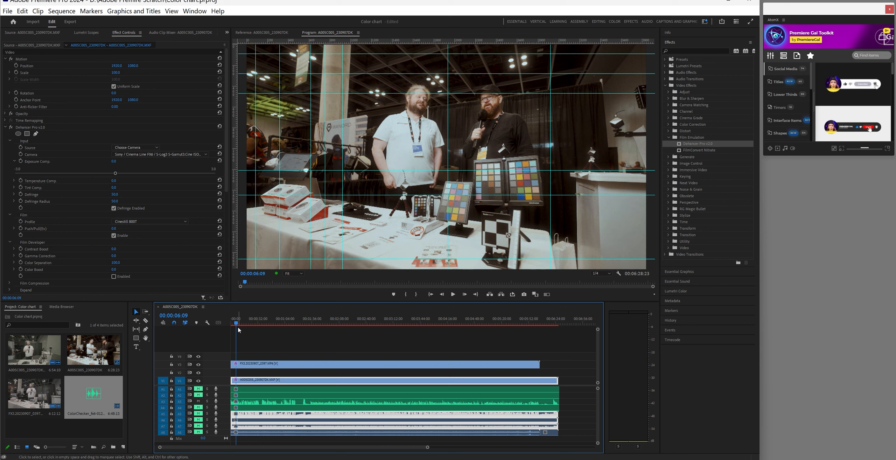
pyautogui.press('Right')
pyautogui.press('Right')
pyautogui.press('Right')
pyautogui.hotkey('ctrl', 's')
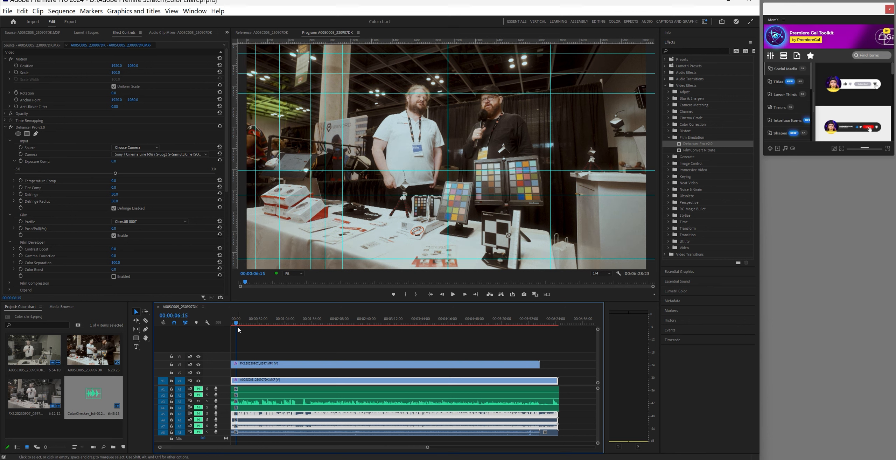
pyautogui.click(146, 321)
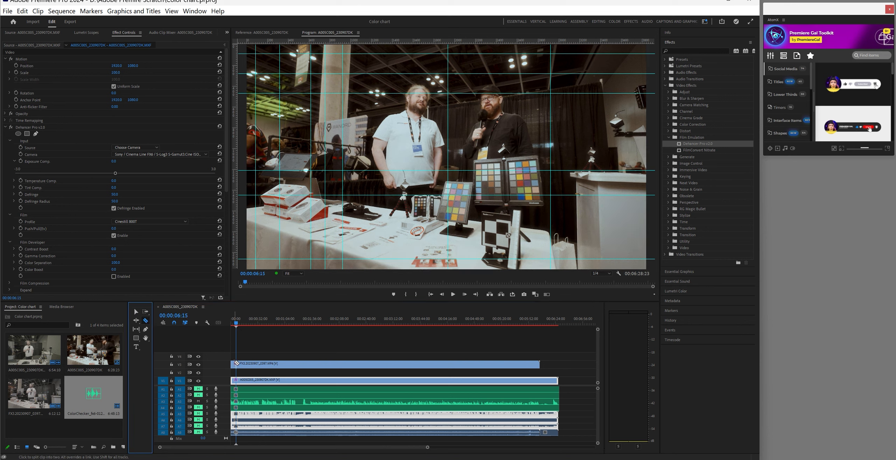
pyautogui.click(237, 363)
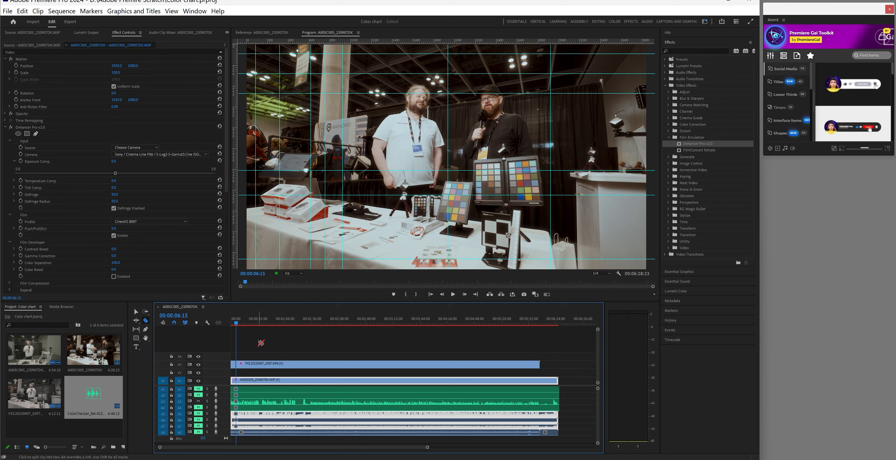
pyautogui.click(136, 312)
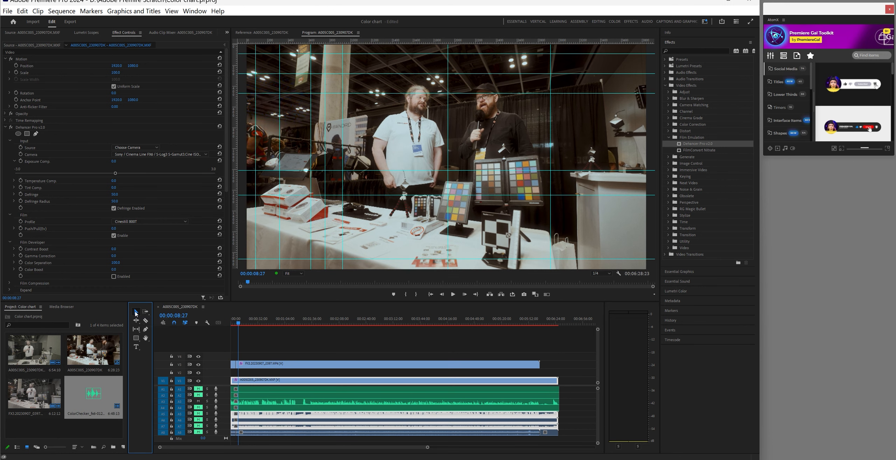
# Step back frame by frame to 00:00:08:10 and zoom into the timeline
pyautogui.press('Left')
pyautogui.press('Left')
pyautogui.press('Left')
pyautogui.press('Left')
pyautogui.press('Left')
pyautogui.press('Left')
pyautogui.press('Left')
pyautogui.press('Left')
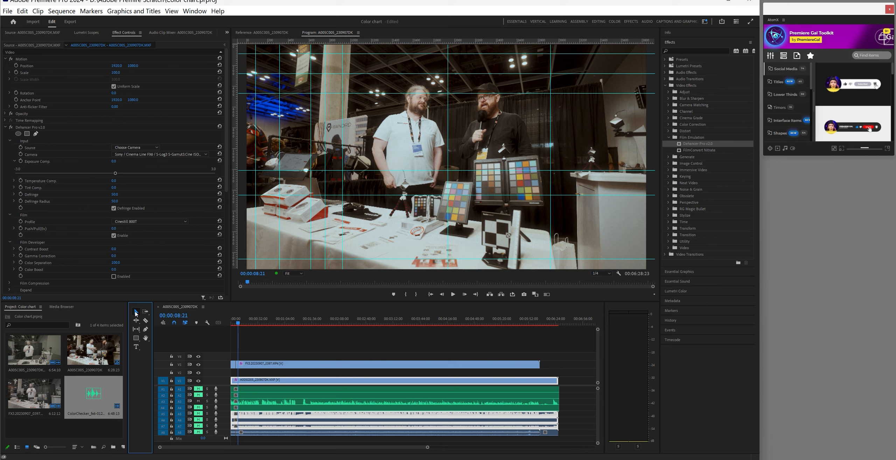
pyautogui.press('Left')
pyautogui.press('Left')
pyautogui.press('Left')
pyautogui.press('Left')
pyautogui.press('Left')
pyautogui.press('Left')
pyautogui.press('Left')
pyautogui.press('Left')
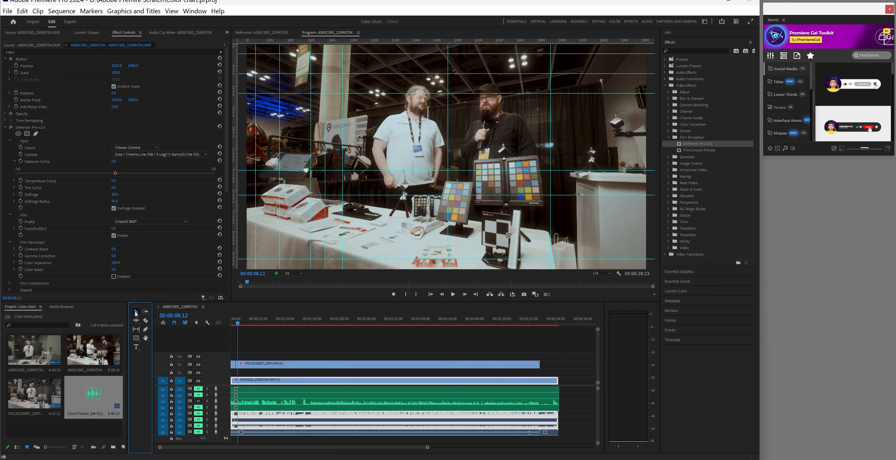
pyautogui.press('Left')
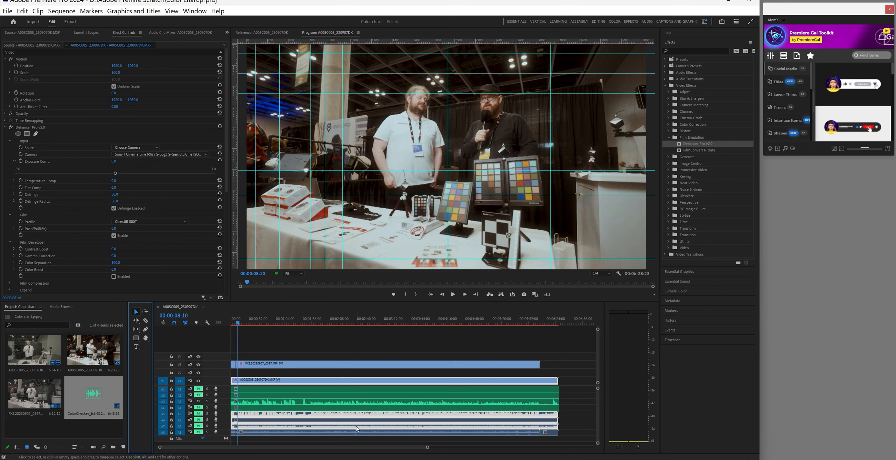
pyautogui.moveTo(428, 447); pyautogui.dragTo(336, 449)
# Split the V3 clip at 00:00:08:10 and drag the short piece down onto V2
pyautogui.click(145, 322)
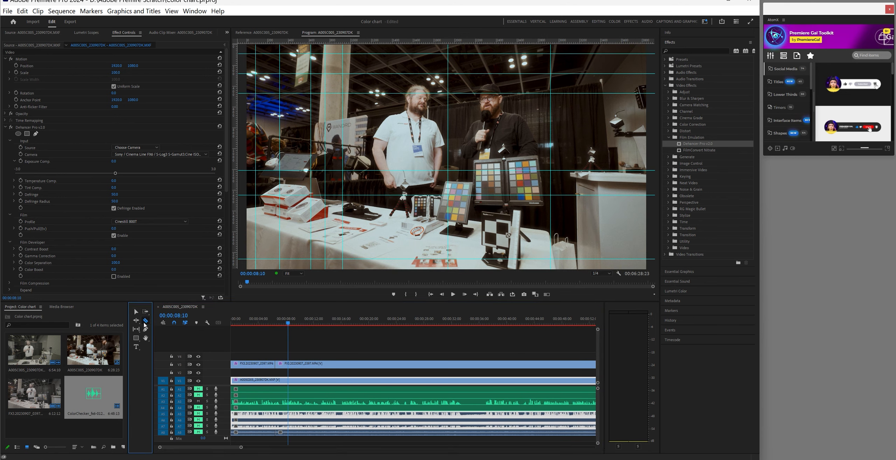
pyautogui.click(289, 364)
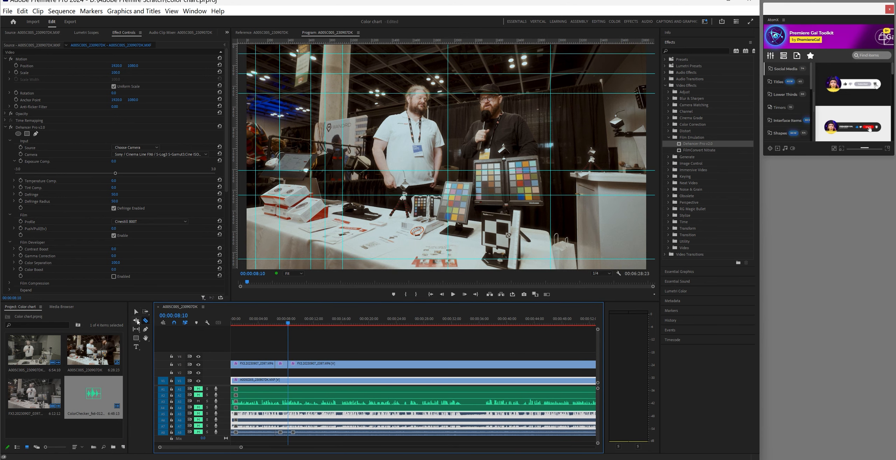
pyautogui.press('v')
pyautogui.moveTo(282, 365); pyautogui.dragTo(281, 372)
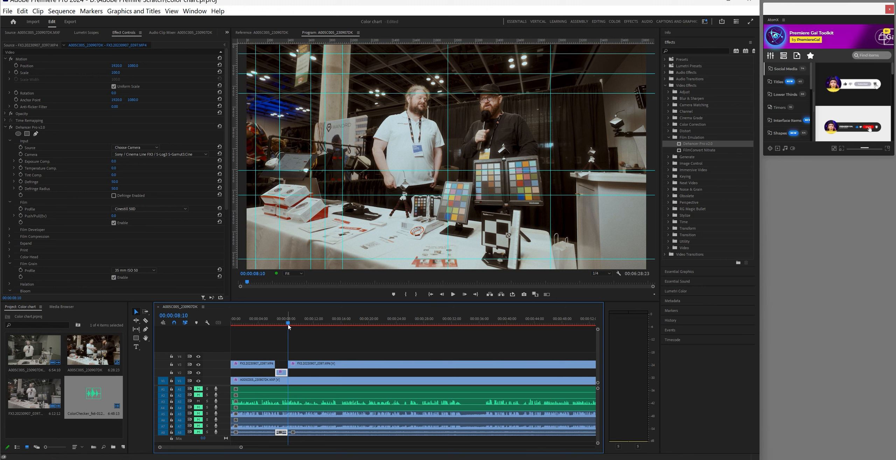
# Cut out the 12–16 second section of the V3 clip and move it down onto V2
pyautogui.moveTo(289, 326); pyautogui.dragTo(315, 333)
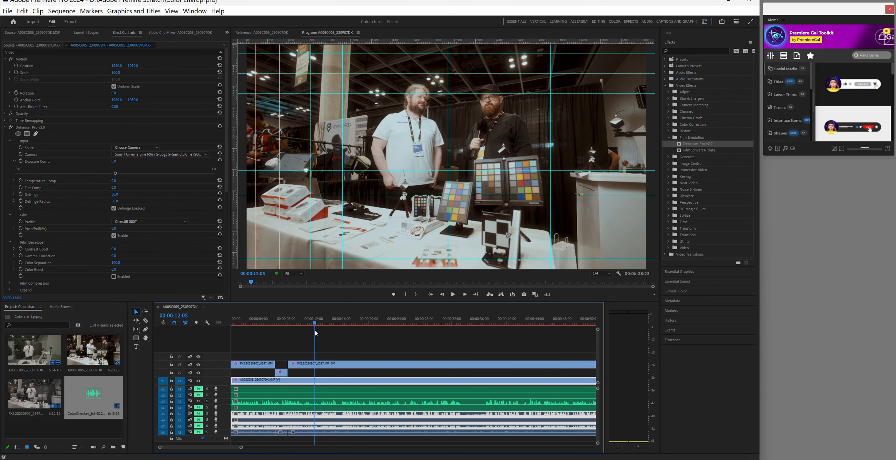
pyautogui.click(145, 320)
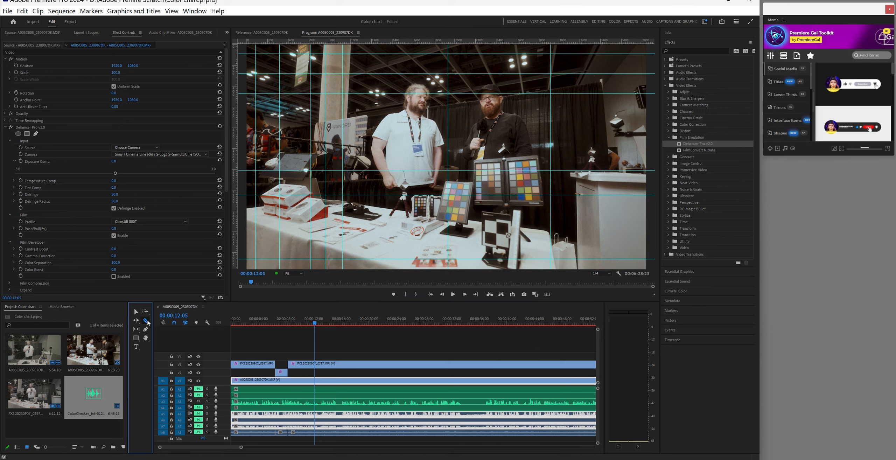
pyautogui.click(317, 364)
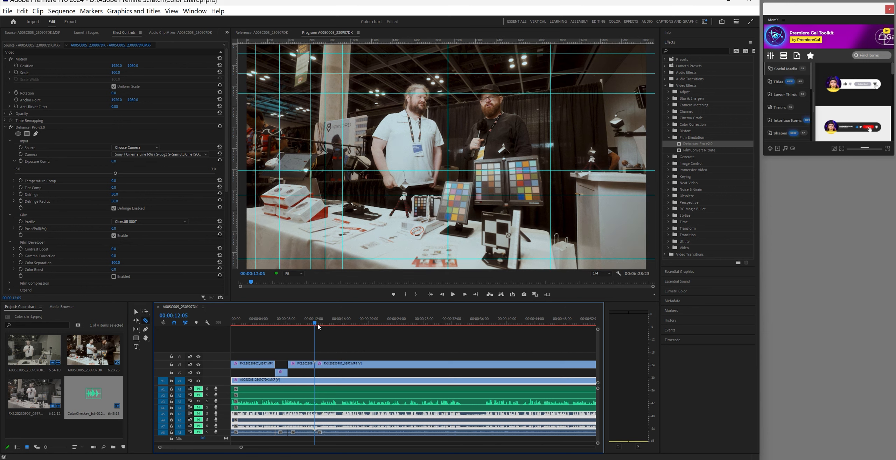
pyautogui.moveTo(318, 325); pyautogui.dragTo(346, 333)
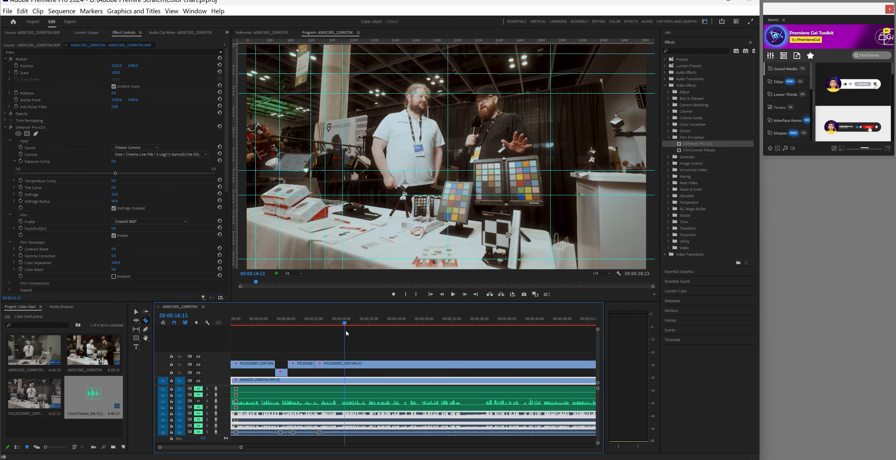
pyautogui.click(345, 364)
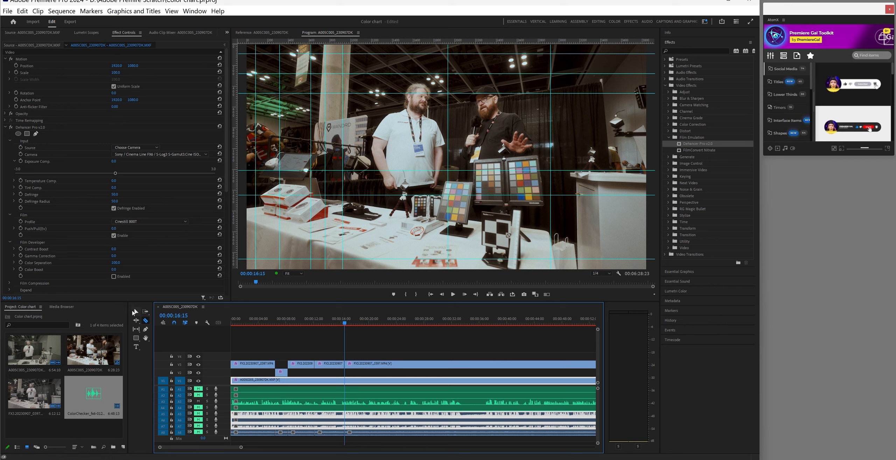
pyautogui.click(135, 311)
pyautogui.moveTo(331, 367); pyautogui.dragTo(331, 374)
pyautogui.moveTo(241, 448); pyautogui.dragTo(246, 448)
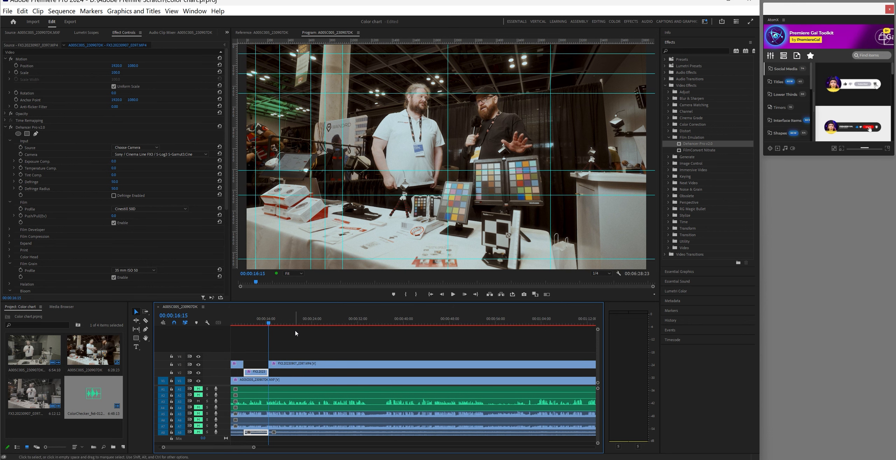
# Split the FX3 clip on V3 at 00:00:18:03 and again around 00:00:20:08
pyautogui.moveTo(270, 324); pyautogui.dragTo(280, 328)
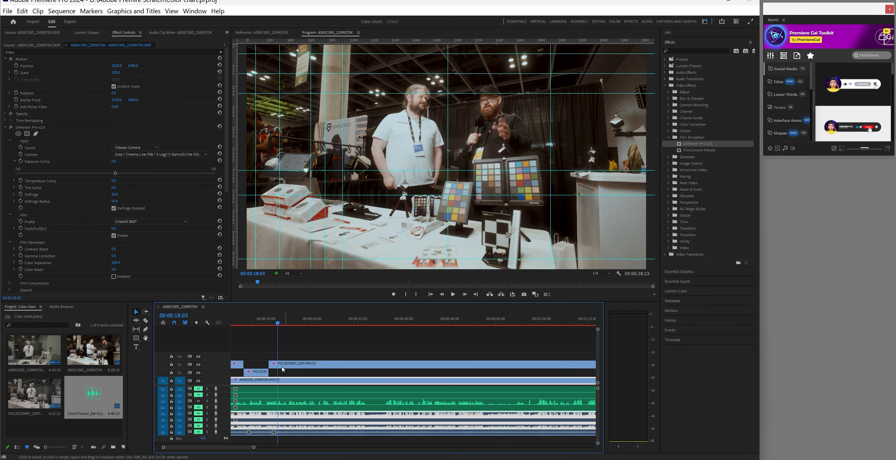
pyautogui.click(146, 320)
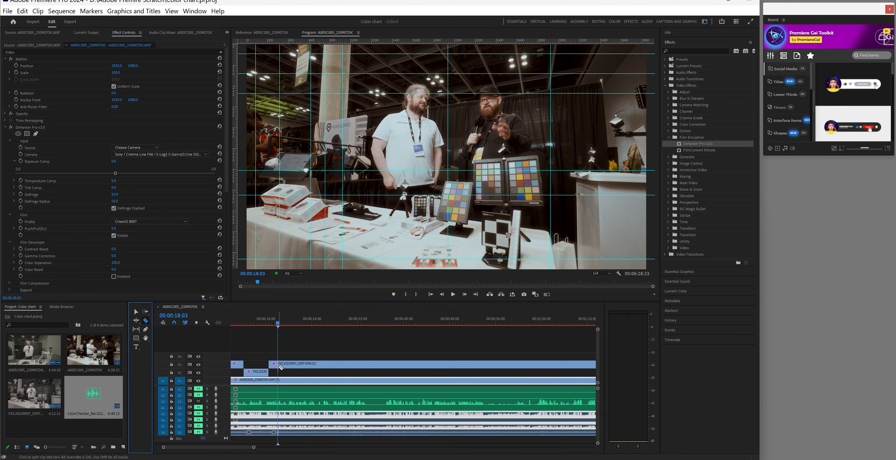
pyautogui.click(280, 367)
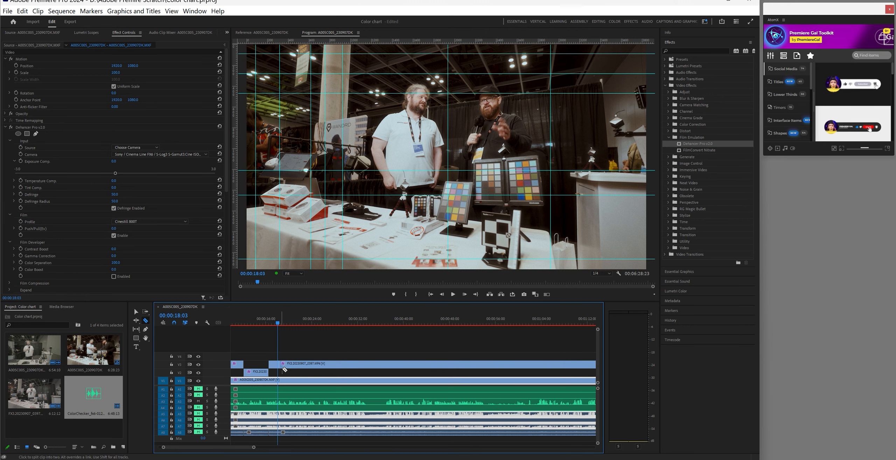
pyautogui.click(283, 323)
pyautogui.moveTo(284, 325); pyautogui.dragTo(292, 328)
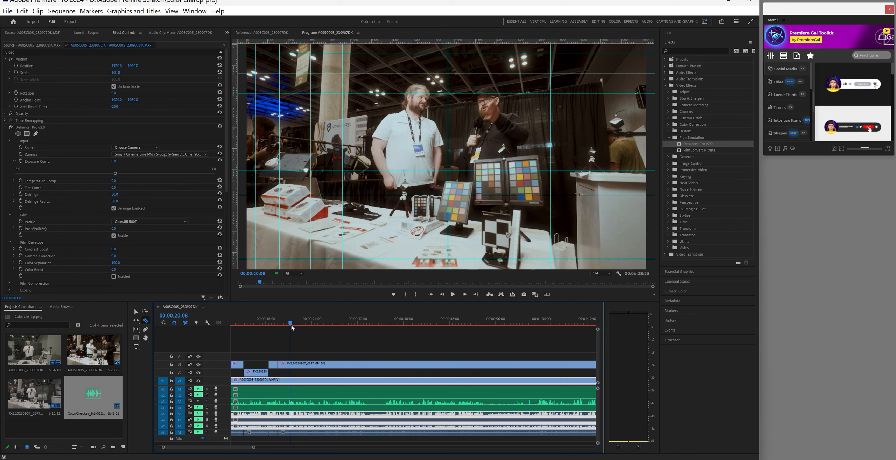
pyautogui.click(292, 364)
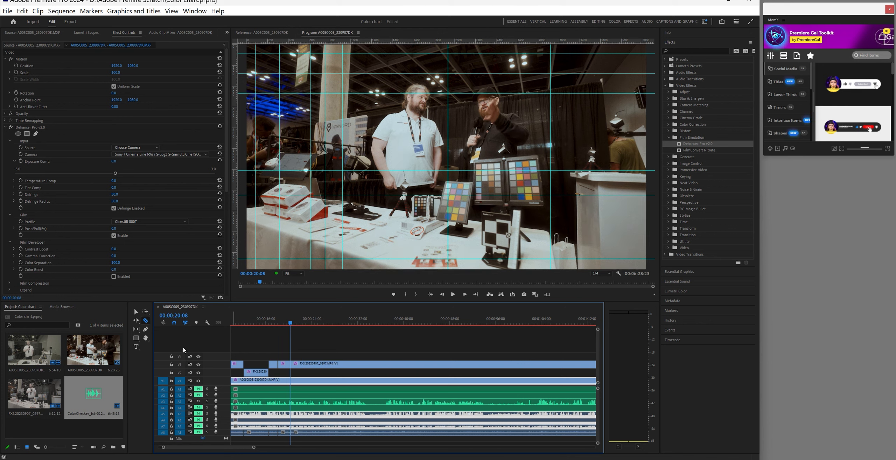
# Drag the cut 18–20 second FX3 piece from V3 down onto V2
pyautogui.click(136, 311)
pyautogui.click(286, 366)
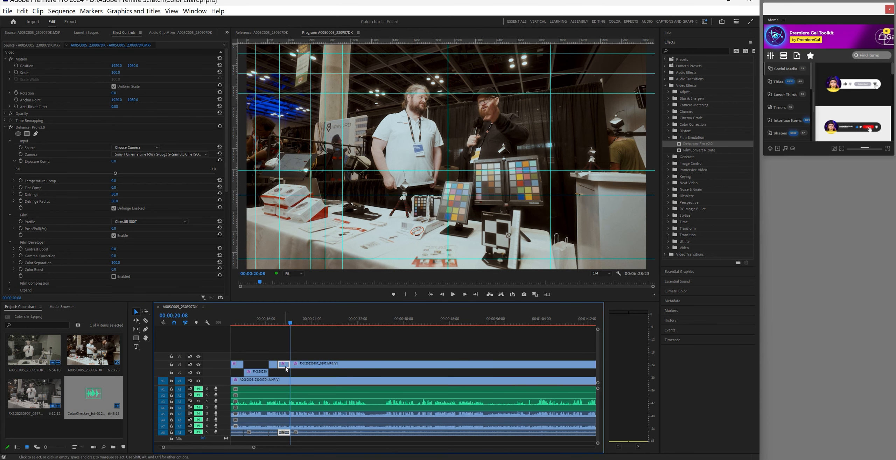
pyautogui.moveTo(286, 365); pyautogui.dragTo(286, 373)
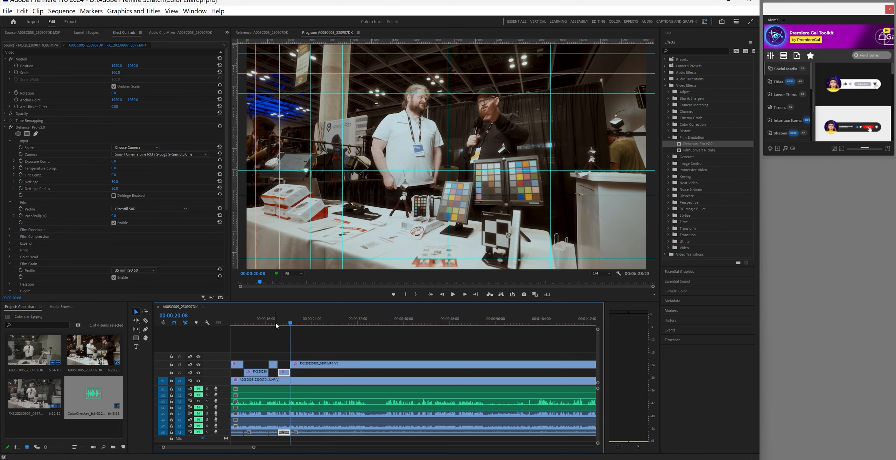
pyautogui.moveTo(292, 327); pyautogui.dragTo(335, 332)
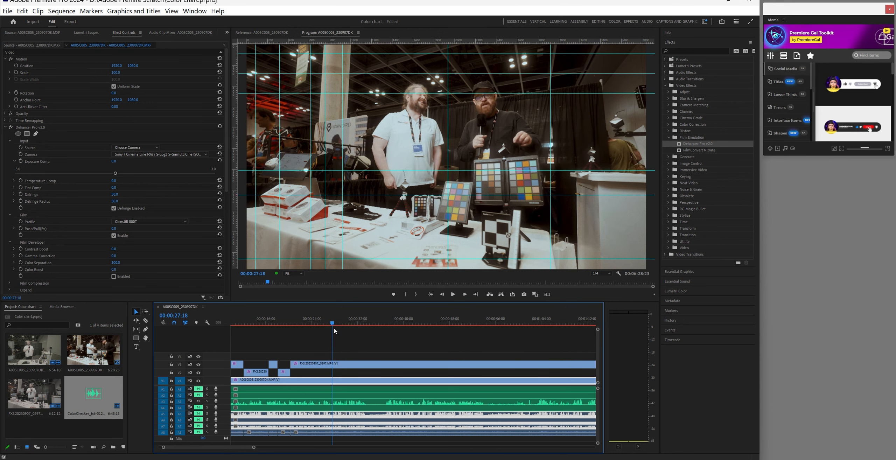
# Split V3 at 00:00:27:18 and drop the short FX3 piece down to V2
pyautogui.click(145, 321)
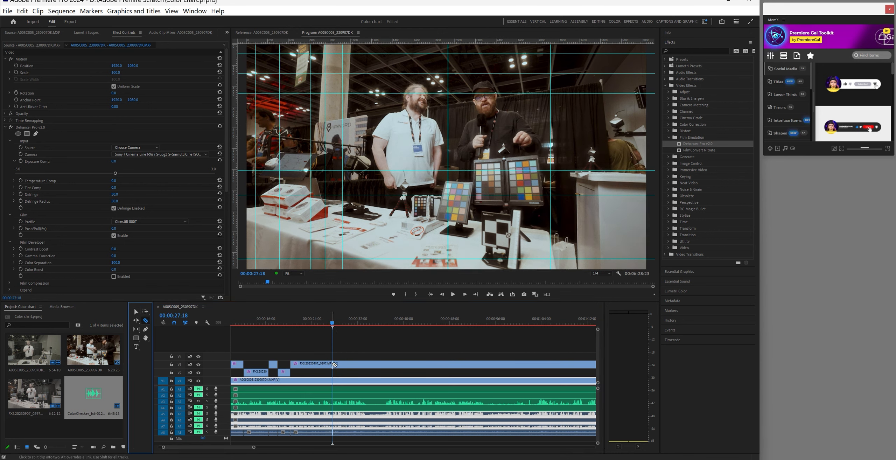
pyautogui.click(335, 364)
pyautogui.click(339, 326)
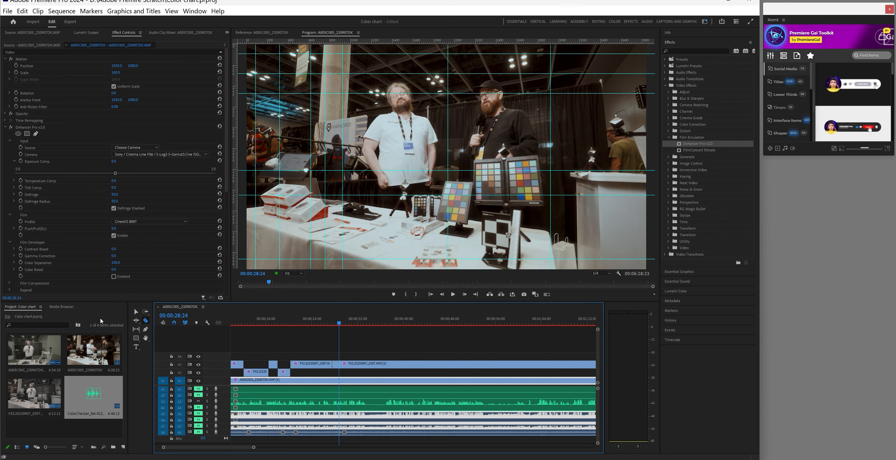
pyautogui.click(139, 313)
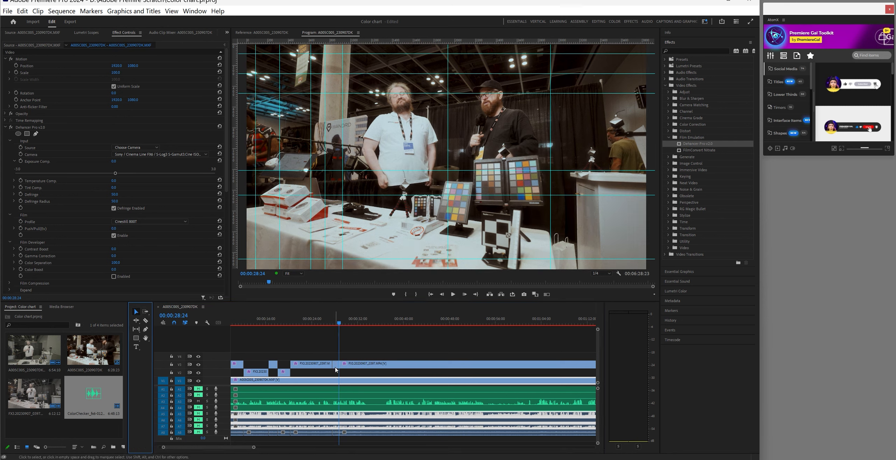
pyautogui.moveTo(336, 366); pyautogui.dragTo(336, 372)
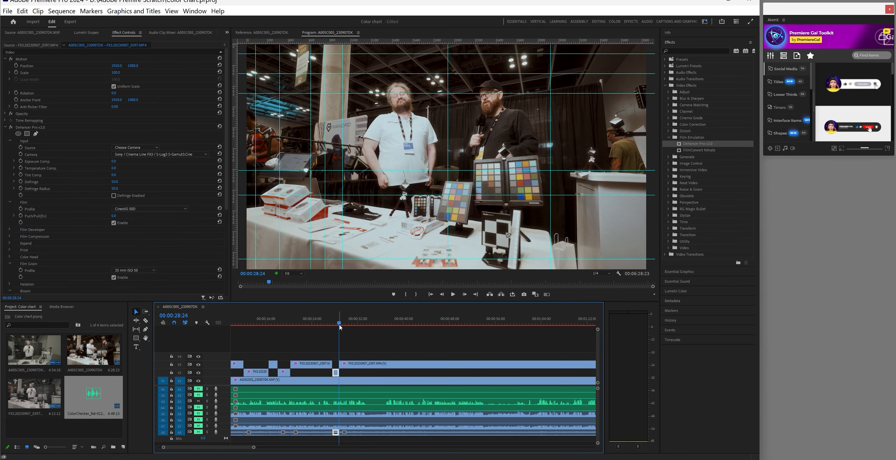
# Split the V3 clip at 00:00:33:00 and find the next switch near 00:00:37:00
pyautogui.moveTo(342, 327); pyautogui.dragTo(365, 332)
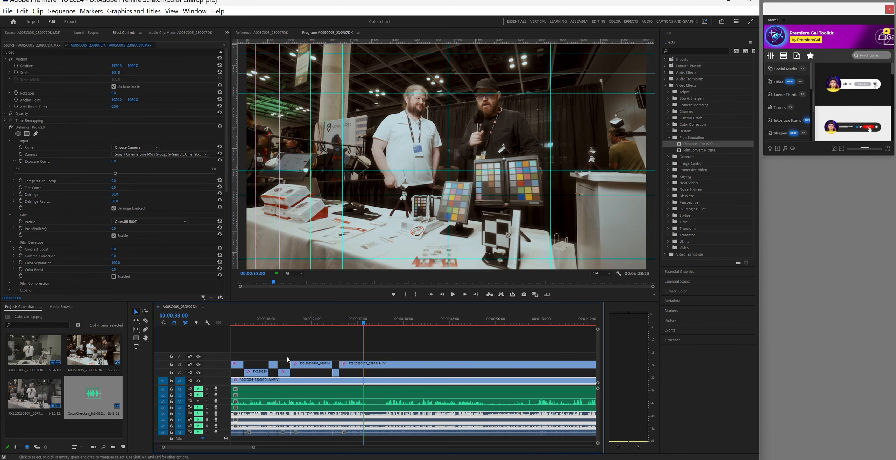
pyautogui.click(145, 321)
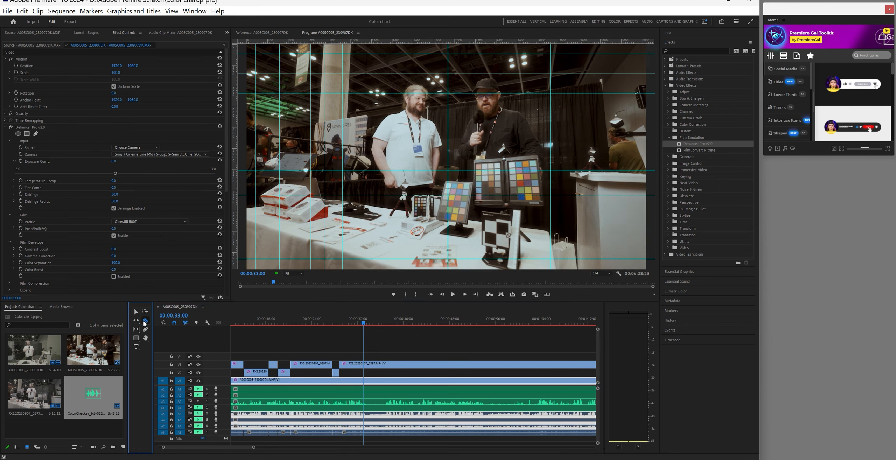
pyautogui.click(365, 365)
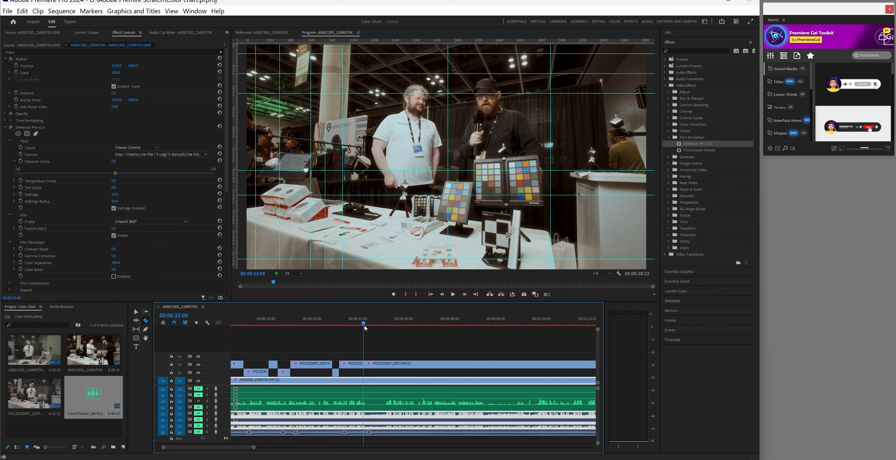
pyautogui.moveTo(365, 325); pyautogui.dragTo(388, 327)
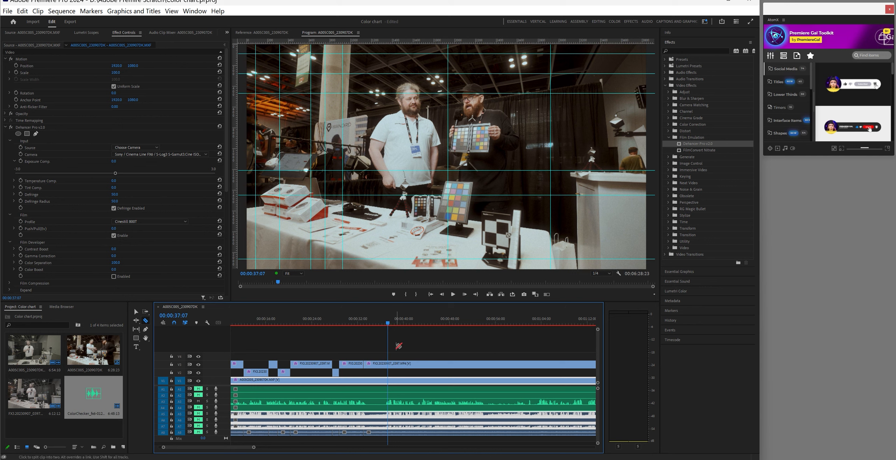
pyautogui.click(386, 325)
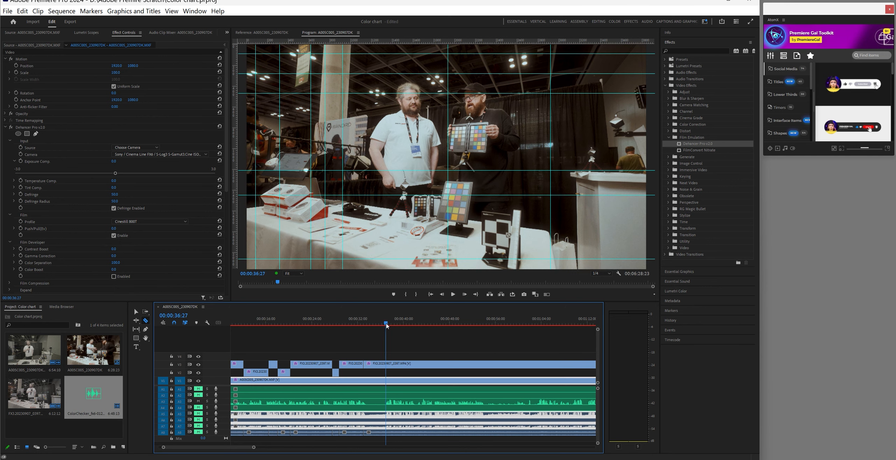
pyautogui.moveTo(386, 324); pyautogui.dragTo(386, 328)
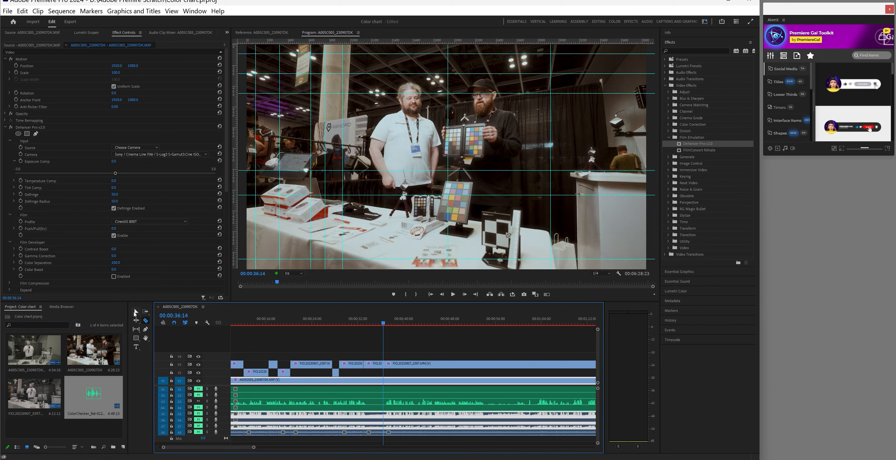
# Move the next short FX3 piece from V3 straight down to V2
pyautogui.click(136, 312)
pyautogui.click(374, 364)
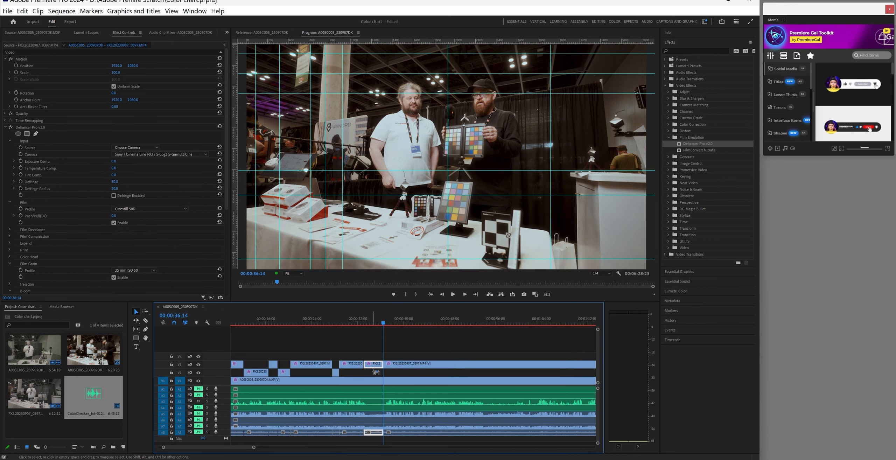
pyautogui.moveTo(375, 371); pyautogui.dragTo(374, 372)
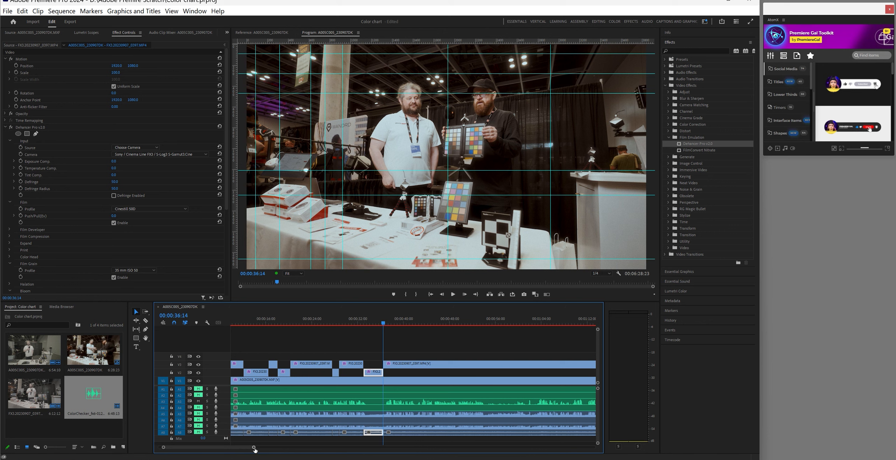
pyautogui.moveTo(254, 448); pyautogui.dragTo(259, 449)
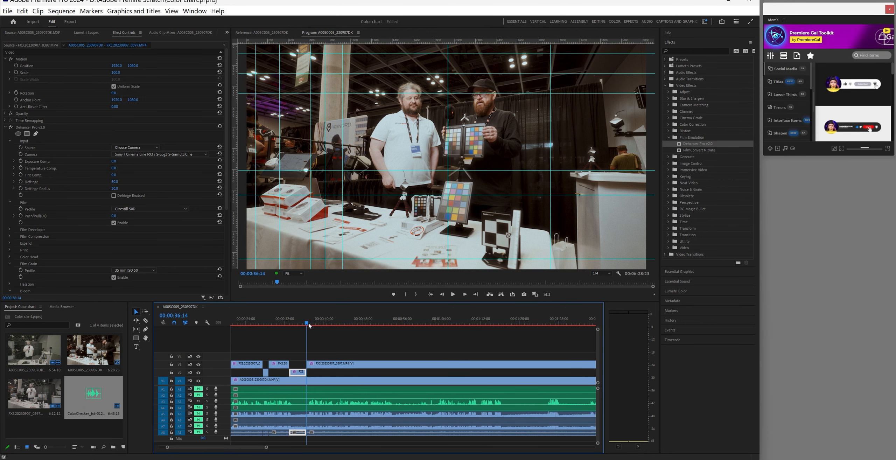
pyautogui.moveTo(308, 325); pyautogui.dragTo(493, 333)
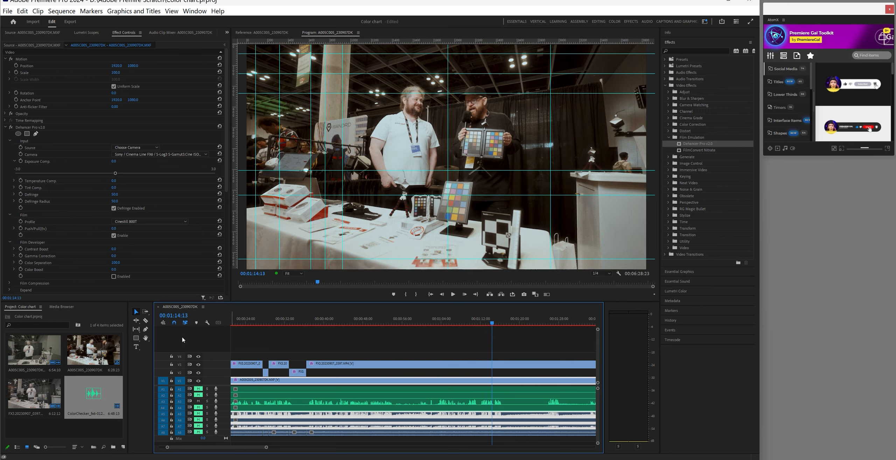
# Split the V3 clip at 00:01:14:13 and 00:01:25:21
pyautogui.click(145, 321)
pyautogui.click(493, 365)
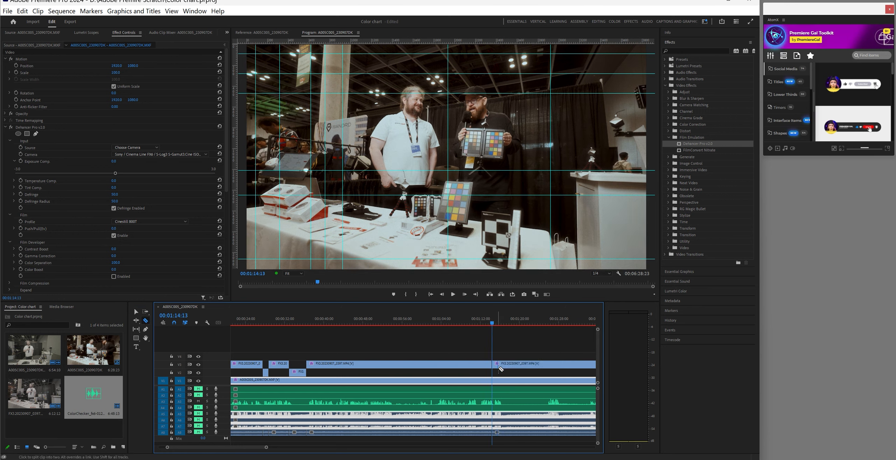
pyautogui.moveTo(266, 450); pyautogui.dragTo(278, 450)
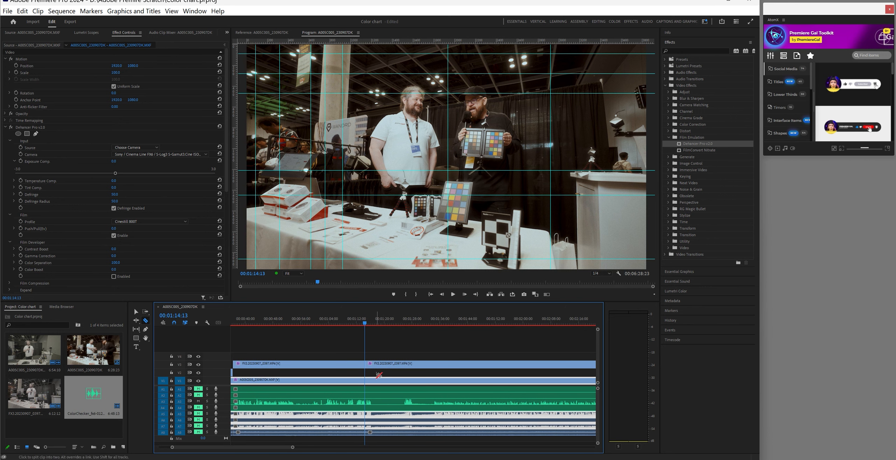
pyautogui.click(371, 325)
pyautogui.moveTo(372, 327); pyautogui.dragTo(405, 333)
pyautogui.click(405, 364)
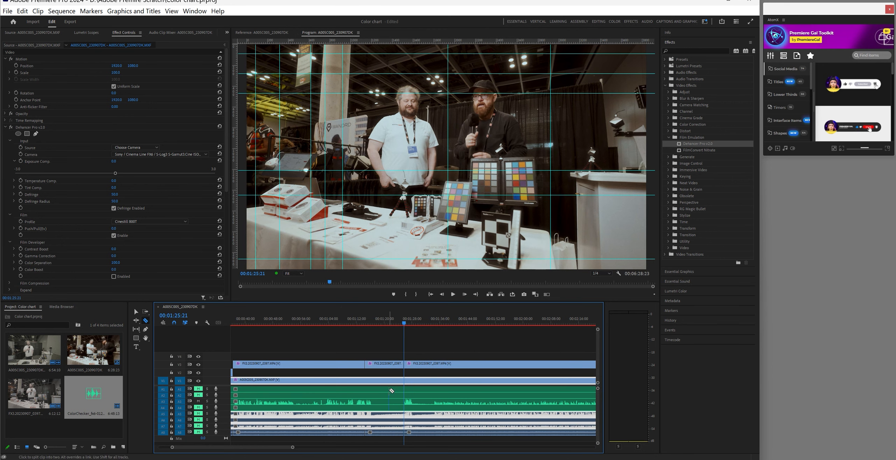
# Move the middle FX3 section (1:14–1:25) down from V3 to V2
pyautogui.click(135, 312)
pyautogui.moveTo(395, 365); pyautogui.dragTo(395, 374)
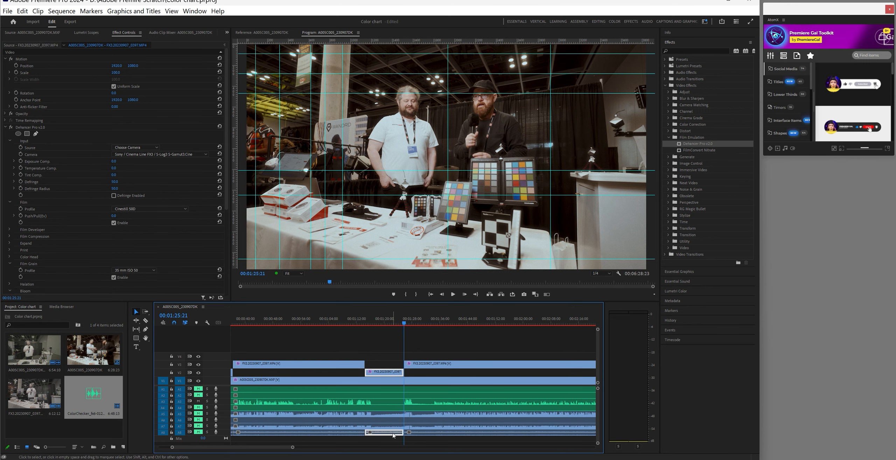
pyautogui.moveTo(293, 448); pyautogui.dragTo(298, 448)
pyautogui.moveTo(343, 324); pyautogui.dragTo(359, 327)
pyautogui.moveTo(360, 328)
pyautogui.mouseDown()
pyautogui.moveTo(352, 326)
pyautogui.moveTo(359, 330)
pyautogui.mouseUp()
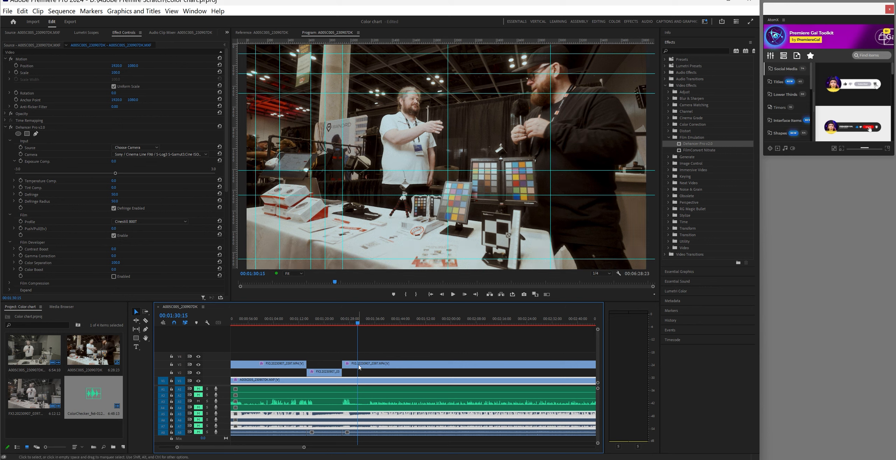
# Split the V3 clip again at 00:01:30:15
pyautogui.click(145, 322)
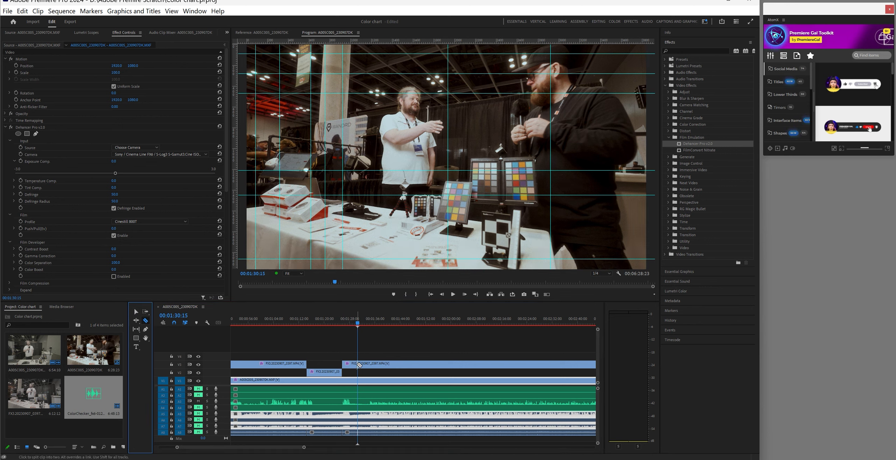
pyautogui.click(359, 365)
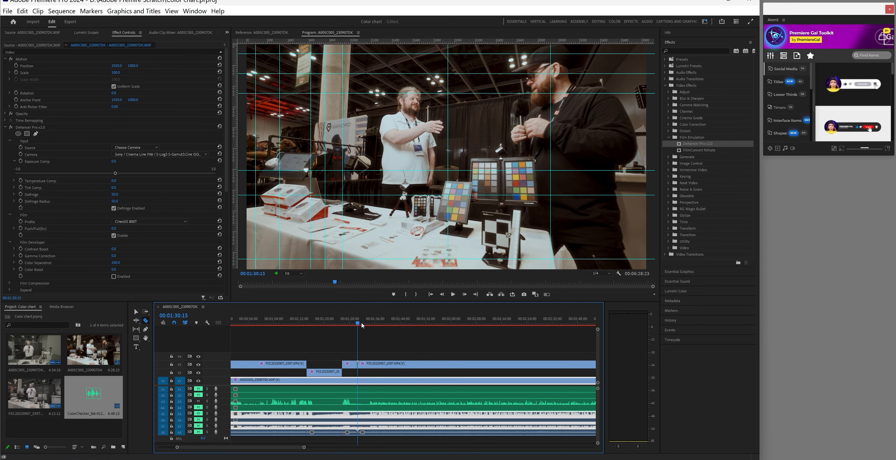
pyautogui.moveTo(361, 326); pyautogui.dragTo(368, 325)
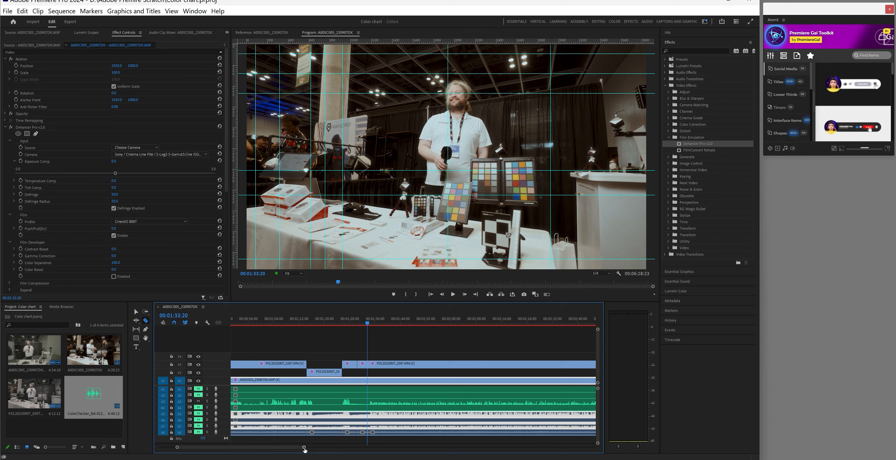
pyautogui.moveTo(304, 447); pyautogui.dragTo(311, 449)
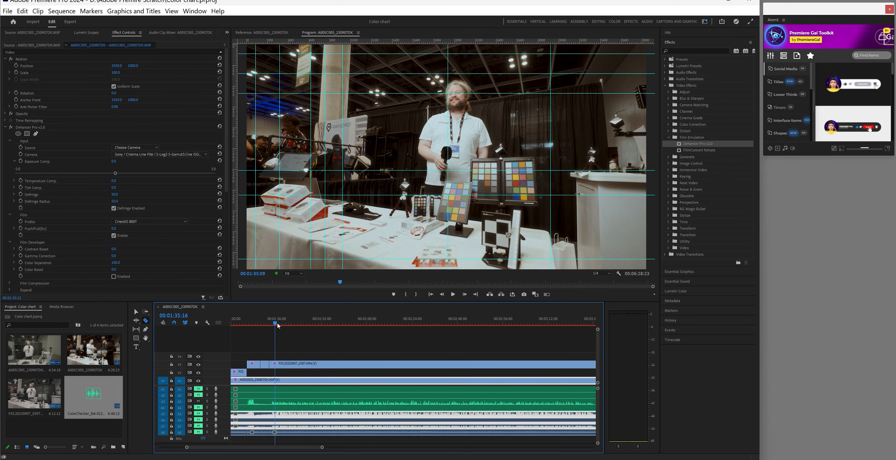
# Split V3 at 00:02:14:13 and move the short FX3 piece down to V2
pyautogui.moveTo(278, 326); pyautogui.dragTo(357, 336)
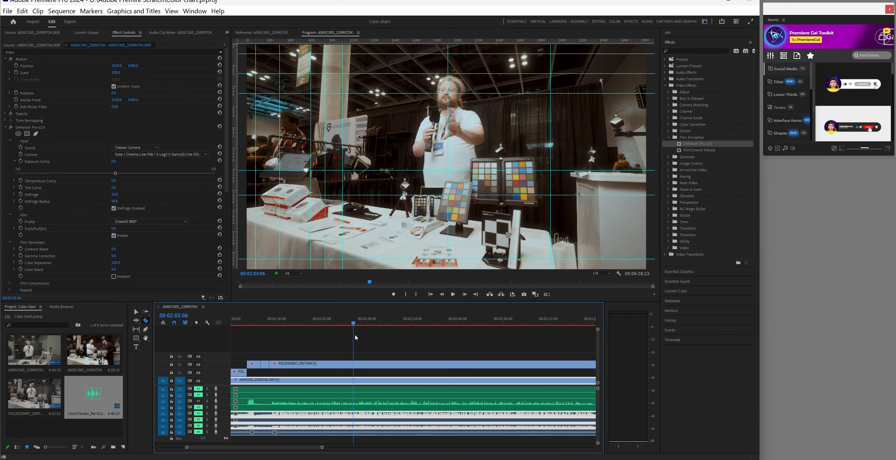
pyautogui.moveTo(355, 337); pyautogui.dragTo(360, 337)
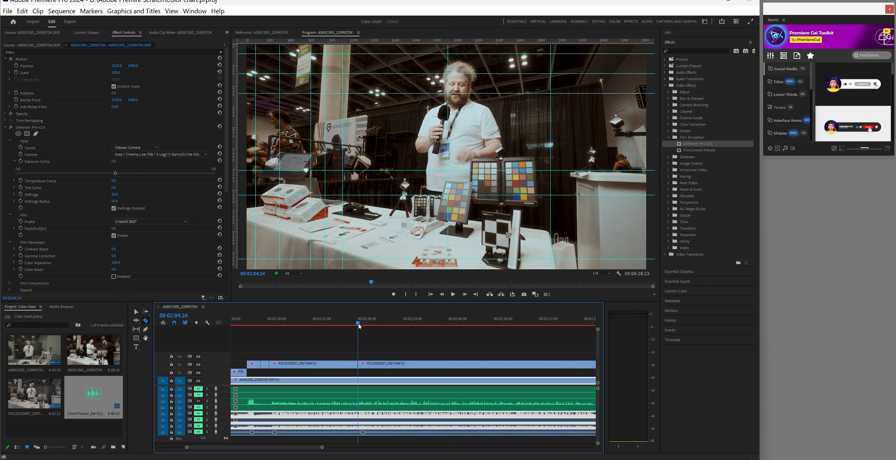
pyautogui.moveTo(359, 326); pyautogui.dragTo(386, 331)
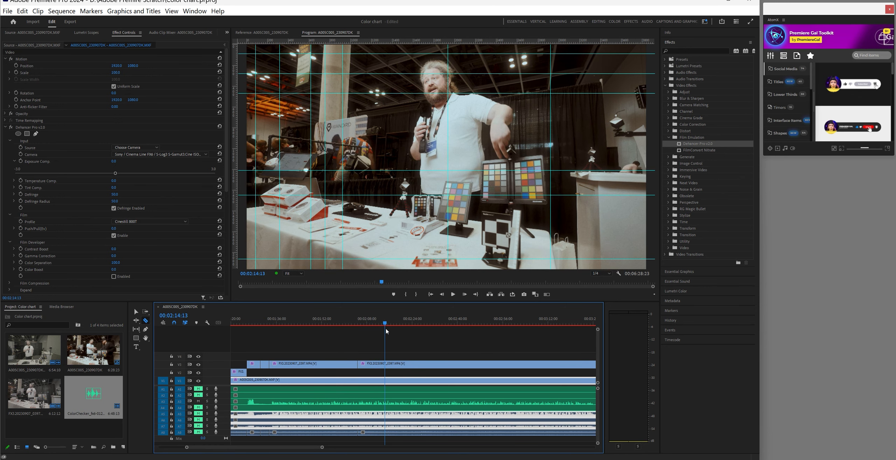
pyautogui.click(386, 363)
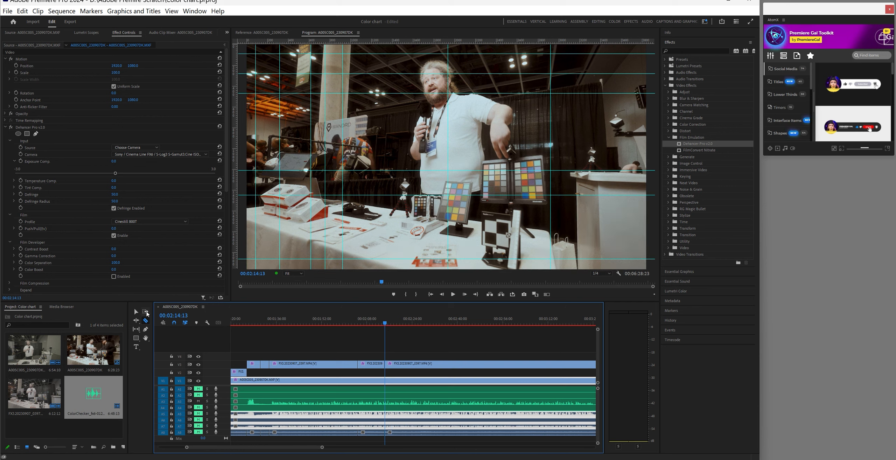
pyautogui.press('v')
pyautogui.click(373, 364)
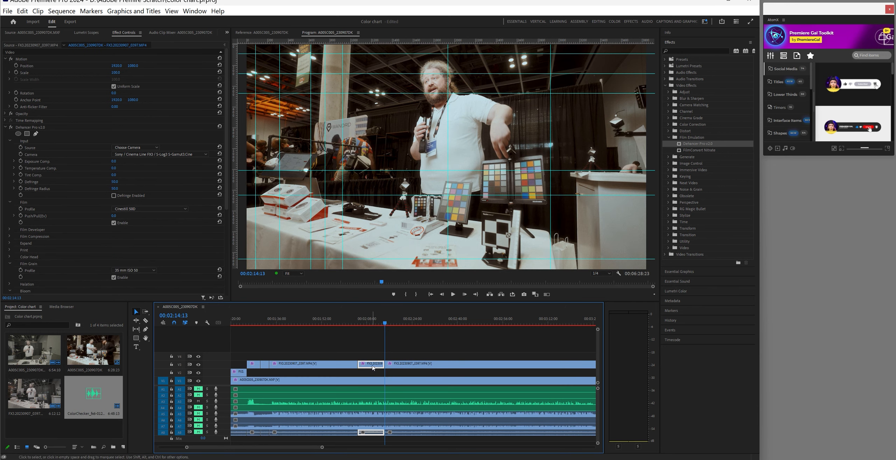
pyautogui.moveTo(372, 367); pyautogui.dragTo(373, 373)
# Split the V3 clip at 00:02:28:02 where the angle ends
pyautogui.moveTo(323, 448); pyautogui.dragTo(326, 450)
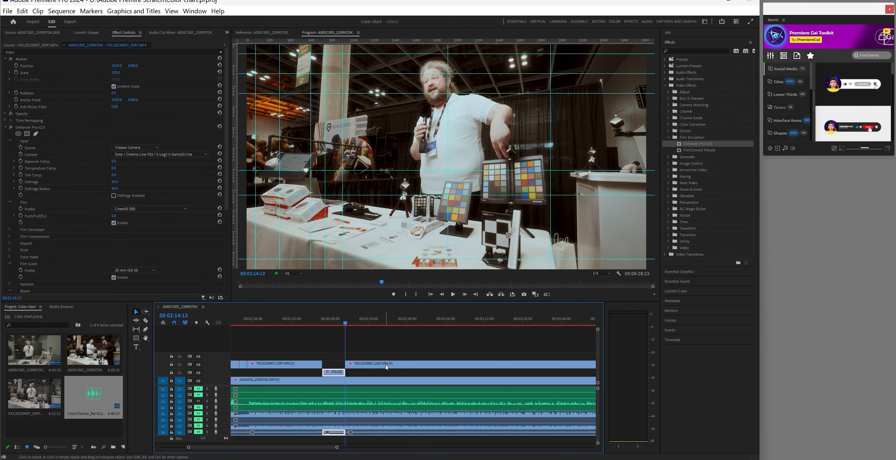
pyautogui.moveTo(347, 325); pyautogui.dragTo(379, 331)
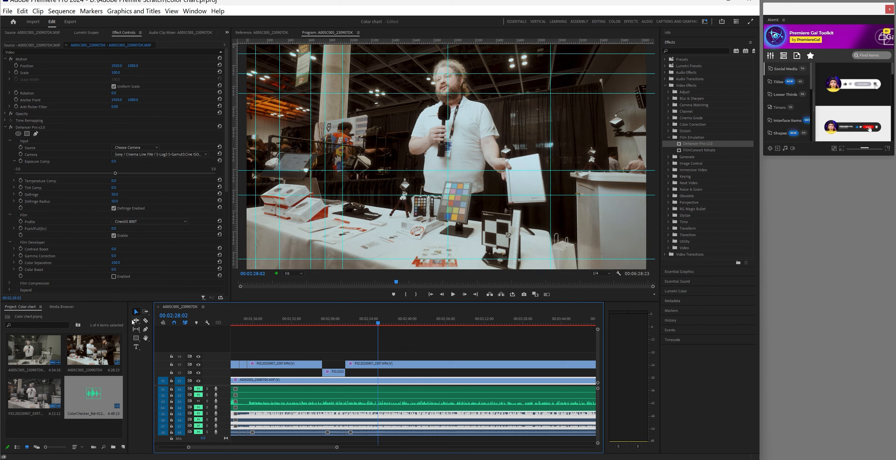
pyautogui.click(145, 321)
pyautogui.click(379, 364)
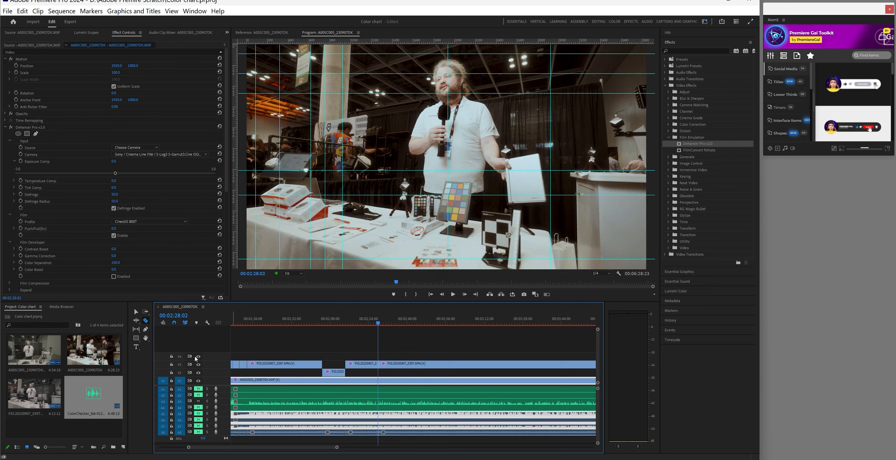
# Delete the V3 section before 00:02:28:02 and extend the V2 clip's end to it
pyautogui.click(136, 313)
pyautogui.click(362, 366)
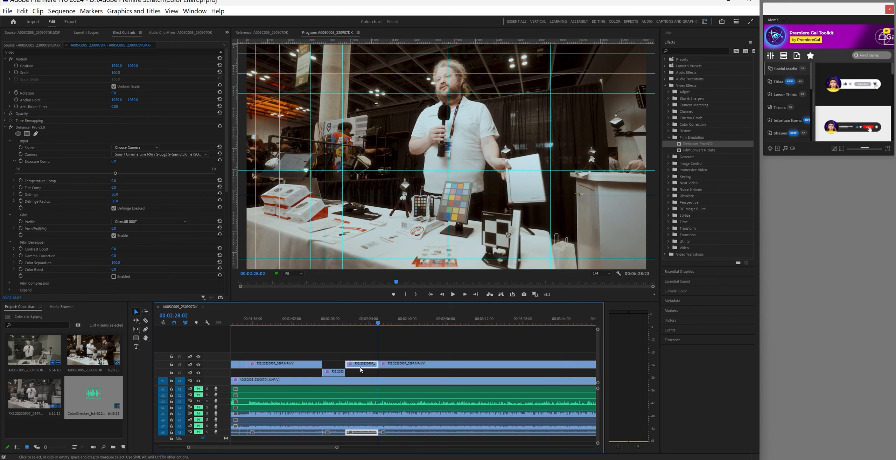
pyautogui.press('Delete')
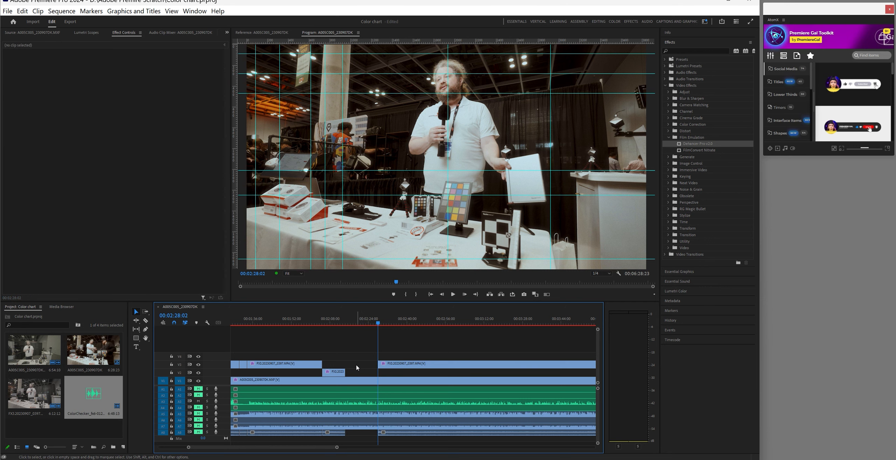
pyautogui.click(341, 374)
pyautogui.moveTo(350, 374); pyautogui.dragTo(377, 373)
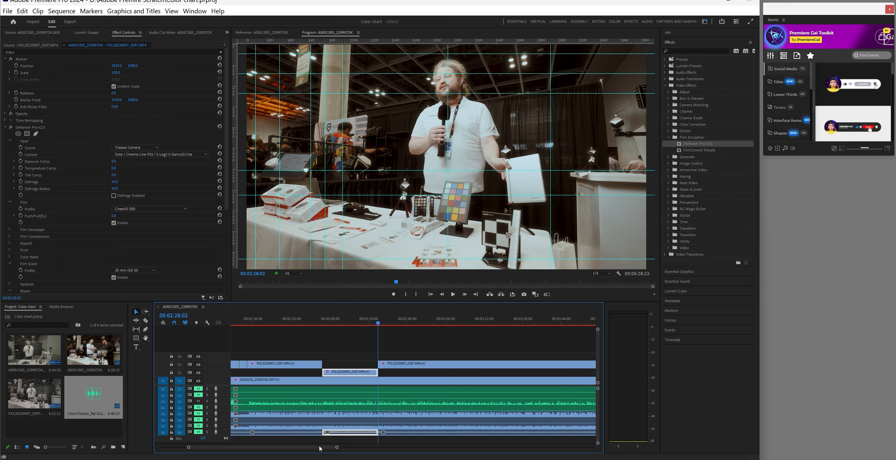
pyautogui.moveTo(320, 449); pyautogui.dragTo(328, 447)
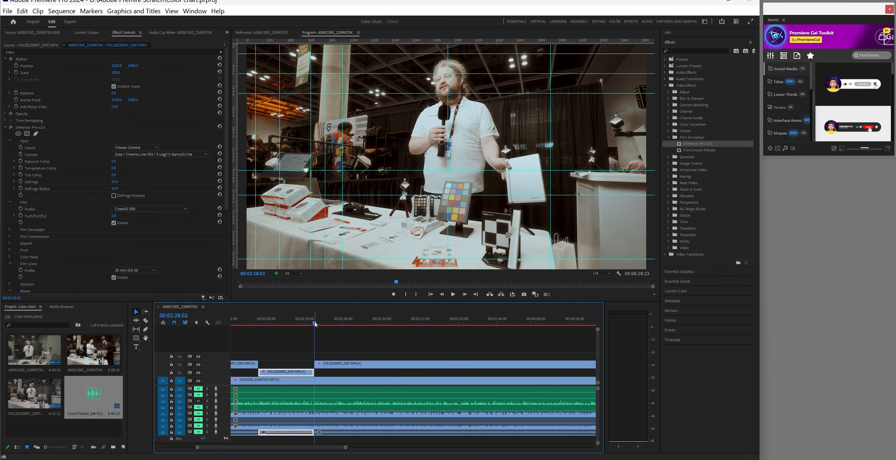
# Split the V3 clip at 00:02:37:15 and again around 00:02:40
pyautogui.moveTo(317, 325); pyautogui.dragTo(338, 331)
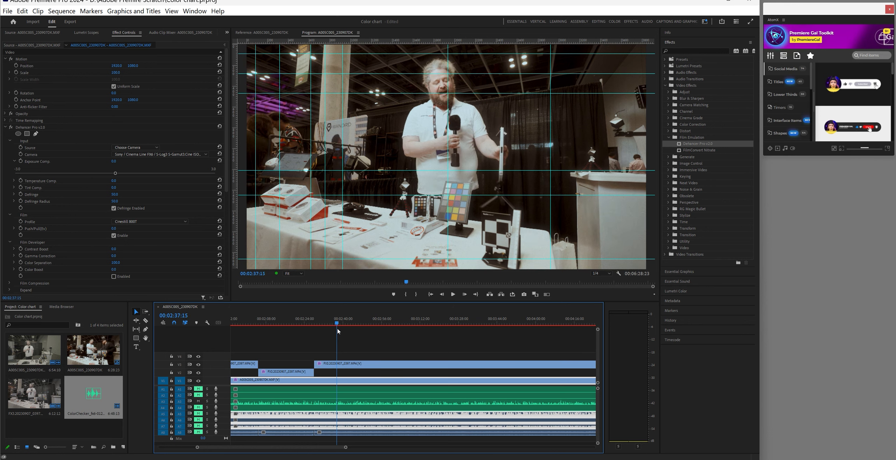
pyautogui.click(146, 320)
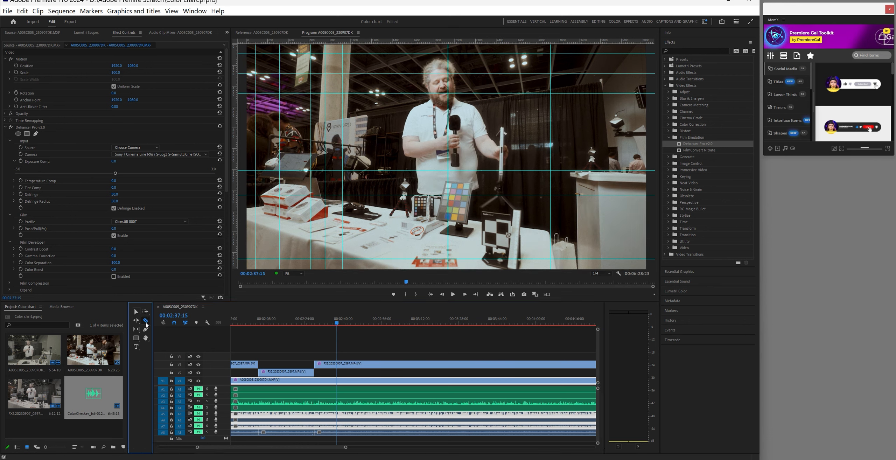
pyautogui.click(341, 364)
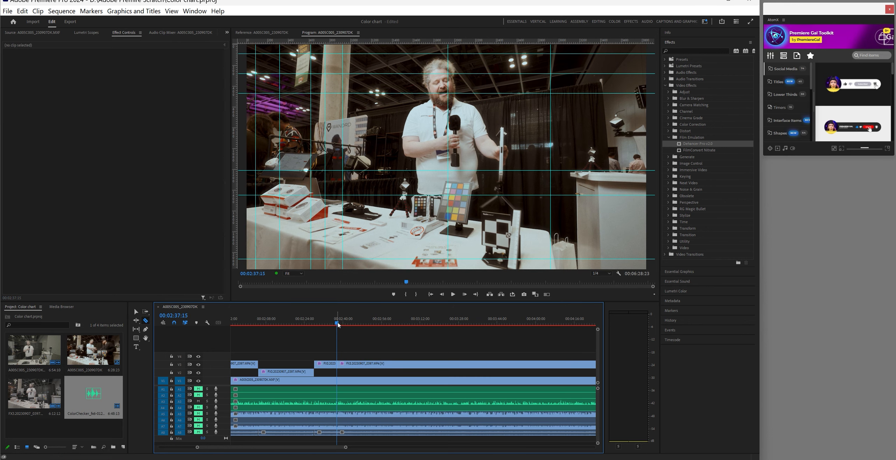
pyautogui.moveTo(338, 323); pyautogui.dragTo(344, 327)
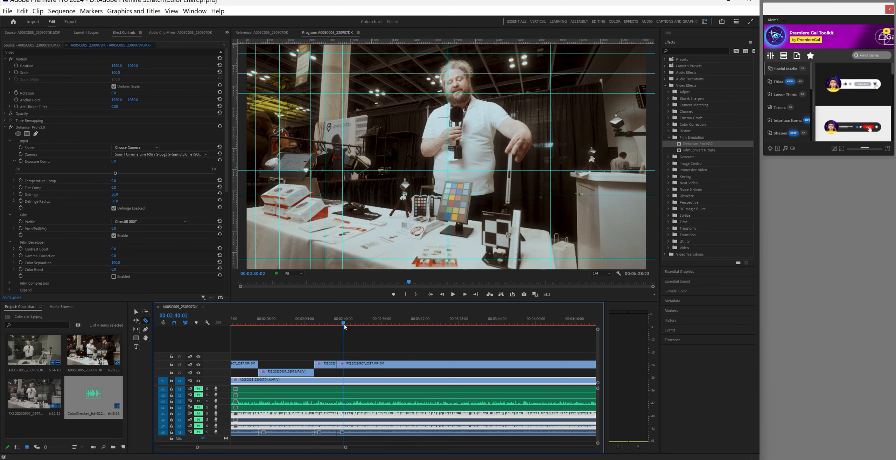
pyautogui.click(345, 364)
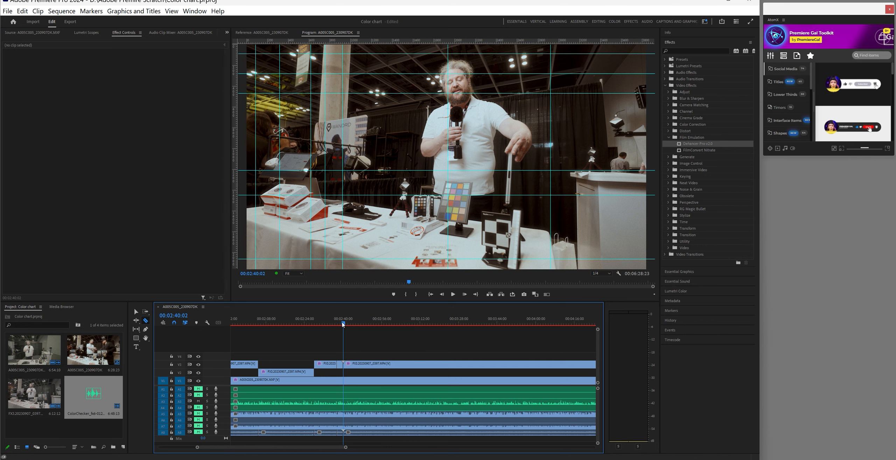
# Split V3 at 00:02:45:26 and move the FX3 piece before it down to V2
pyautogui.moveTo(342, 322)
pyautogui.mouseDown()
pyautogui.moveTo(330, 324)
pyautogui.moveTo(338, 325)
pyautogui.mouseUp()
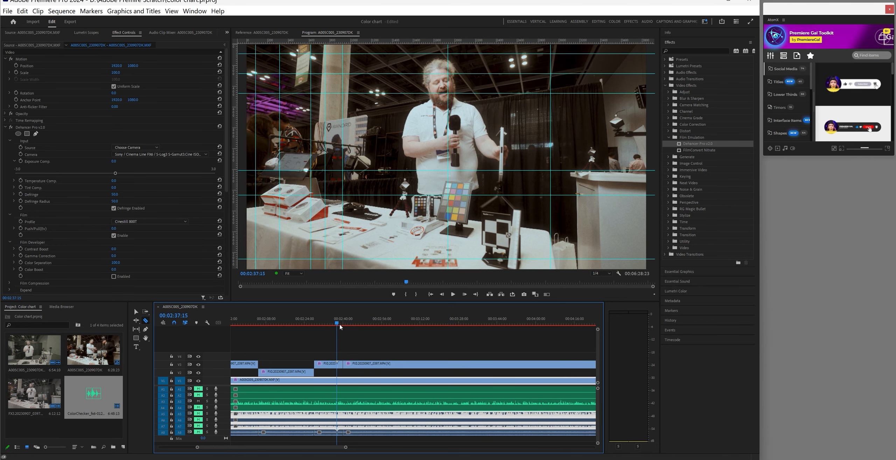
pyautogui.click(343, 325)
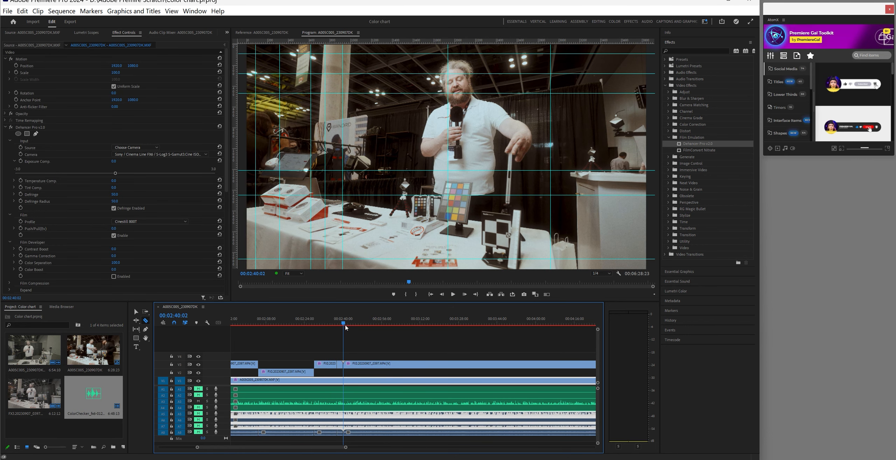
pyautogui.click(349, 326)
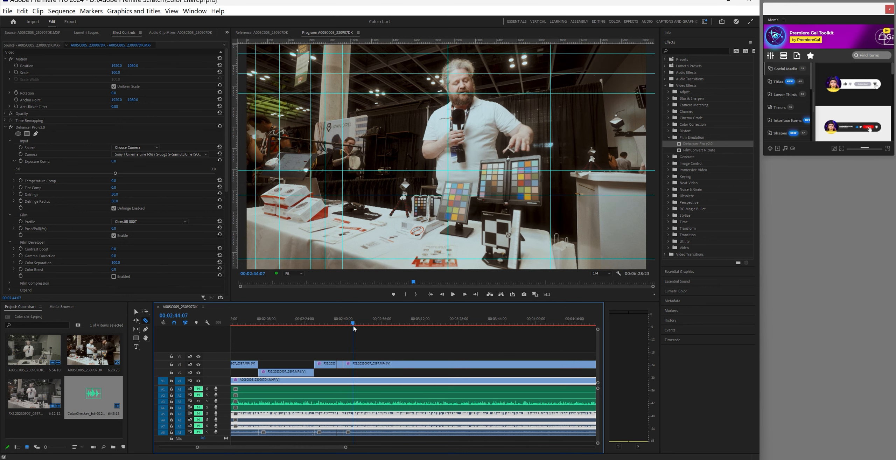
pyautogui.click(357, 328)
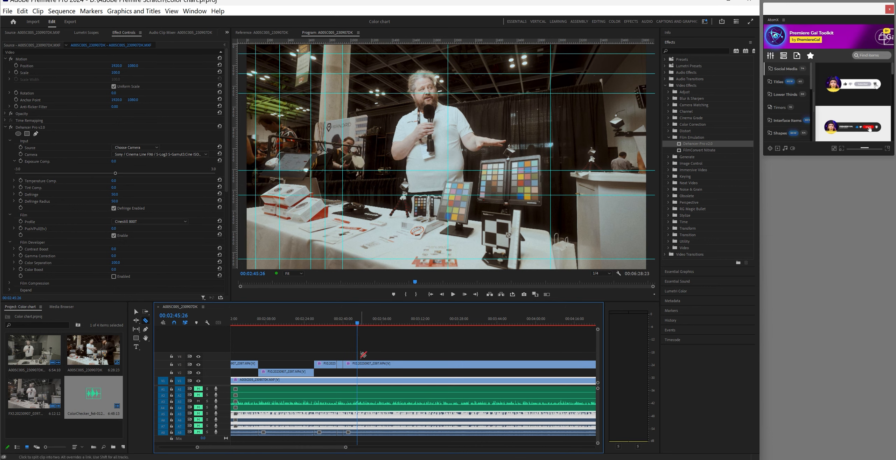
pyautogui.click(359, 367)
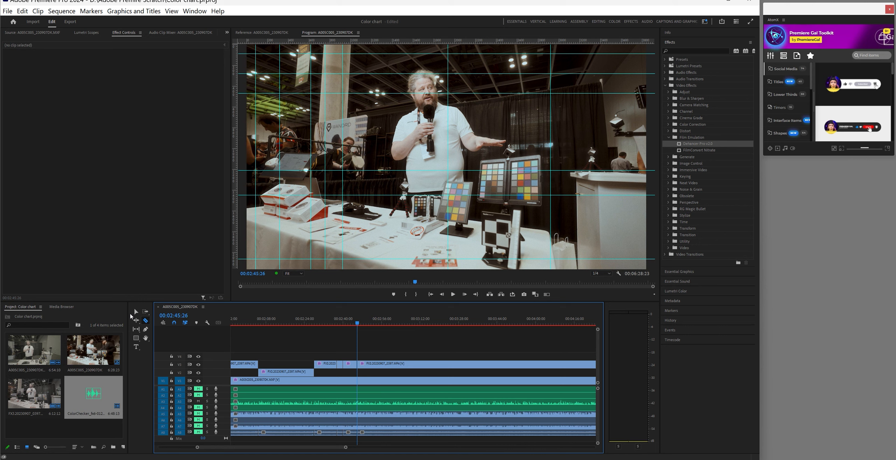
pyautogui.click(136, 311)
pyautogui.moveTo(351, 368); pyautogui.dragTo(351, 372)
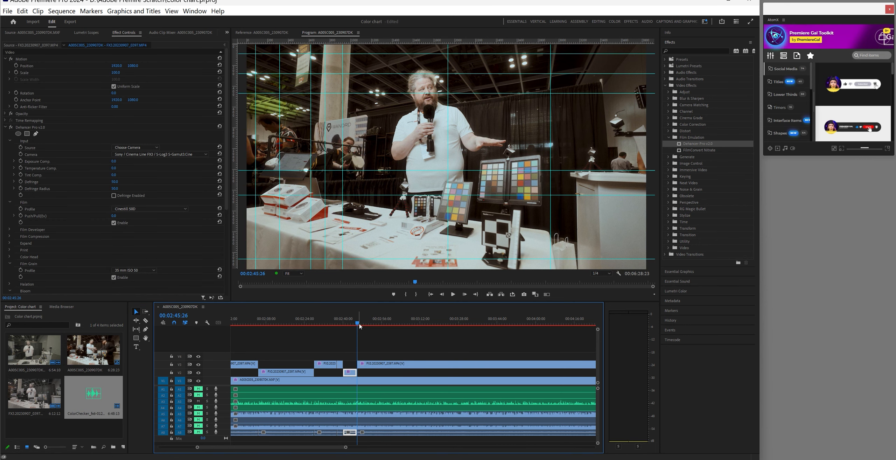
# Split V3 at 00:02:54:27, delete the leftover V3 piece, and extend the V2 clip to 00:02:54:27
pyautogui.moveTo(361, 325); pyautogui.dragTo(381, 332)
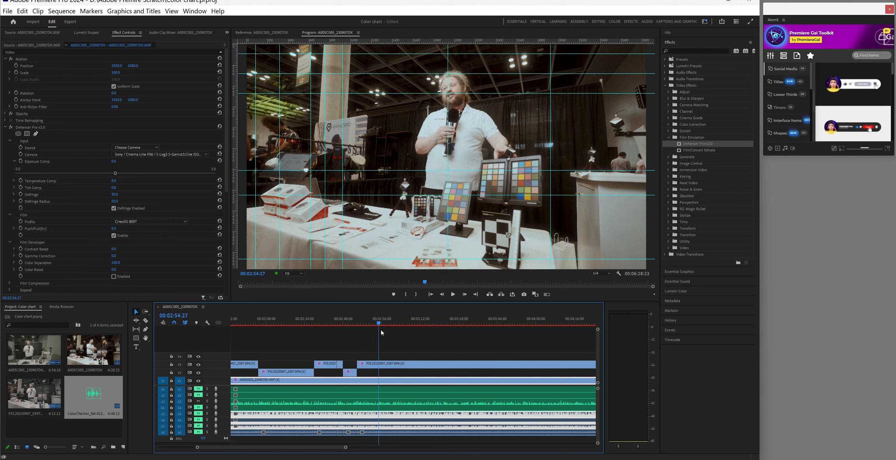
pyautogui.click(145, 320)
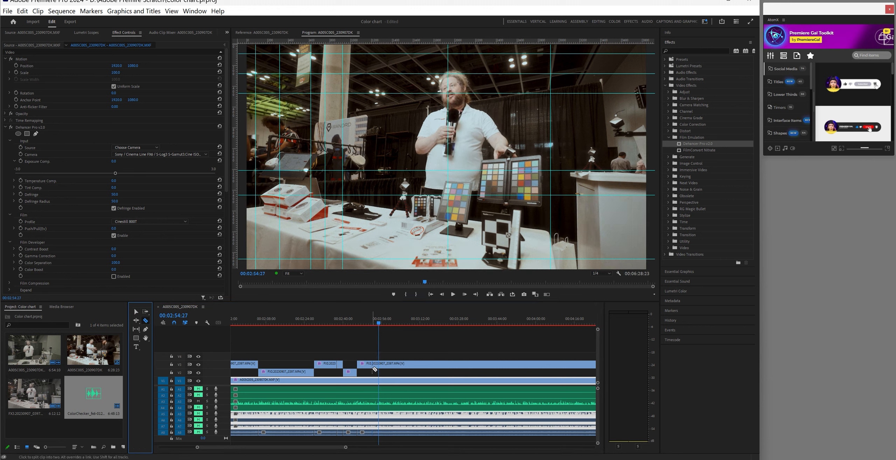
pyautogui.click(381, 365)
pyautogui.click(136, 312)
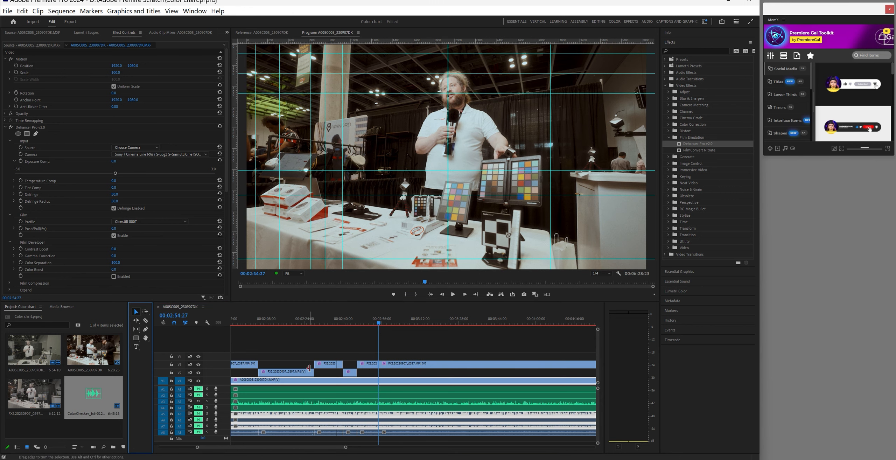
pyautogui.click(369, 365)
pyautogui.press('Delete')
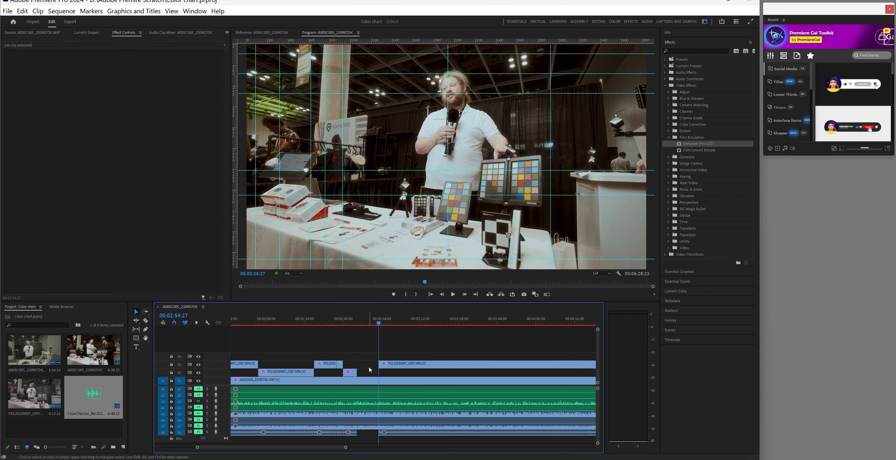
pyautogui.moveTo(356, 370); pyautogui.dragTo(379, 370)
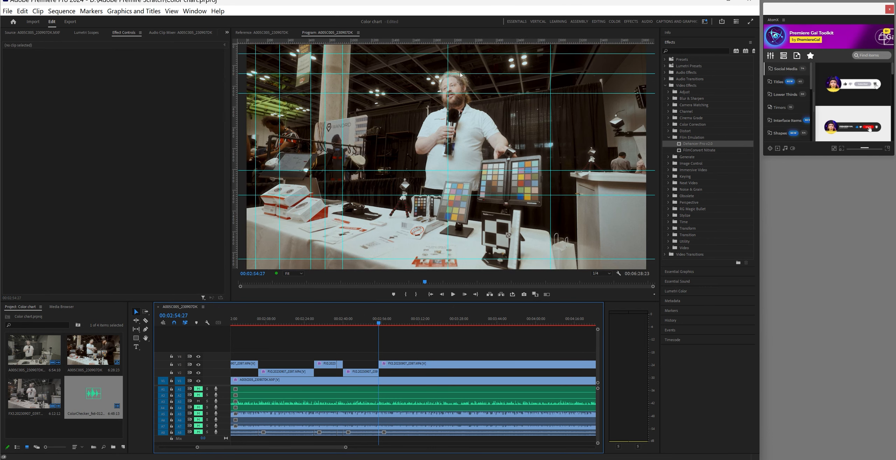
pyautogui.click(394, 381)
pyautogui.moveTo(379, 324); pyautogui.dragTo(403, 333)
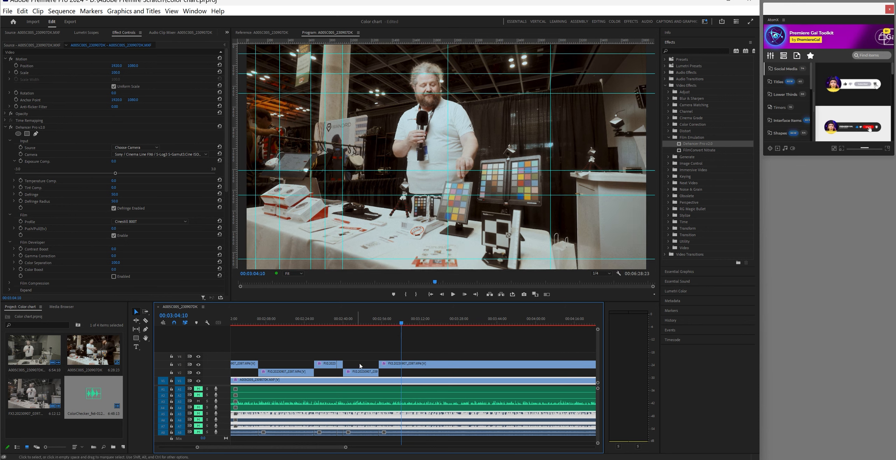
# Split the FX3 clip on V3 at 00:03:04:10 and 00:03:08:04
pyautogui.click(145, 320)
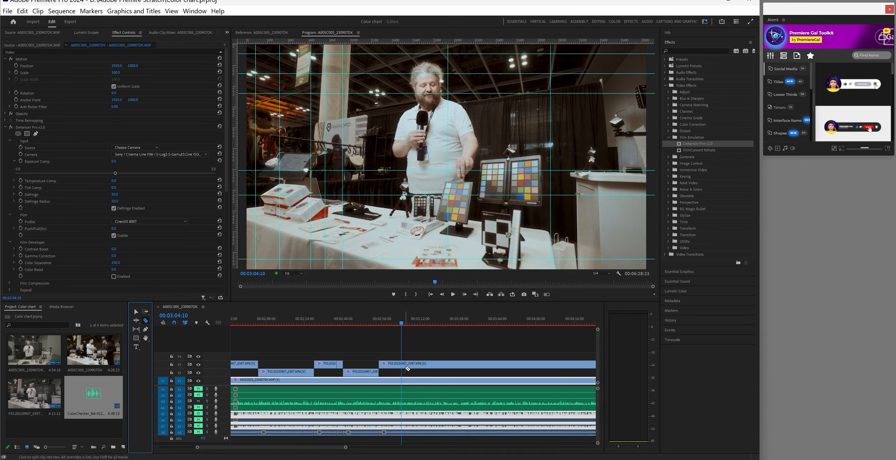
pyautogui.click(405, 366)
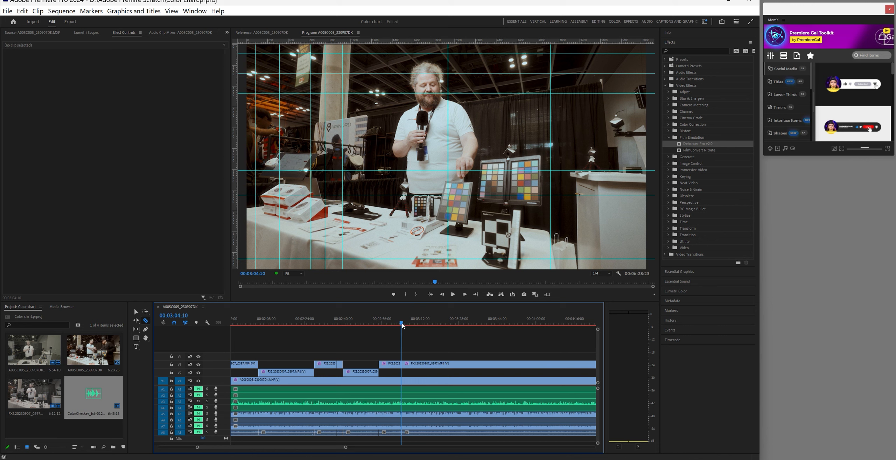
pyautogui.moveTo(403, 326); pyautogui.dragTo(422, 328)
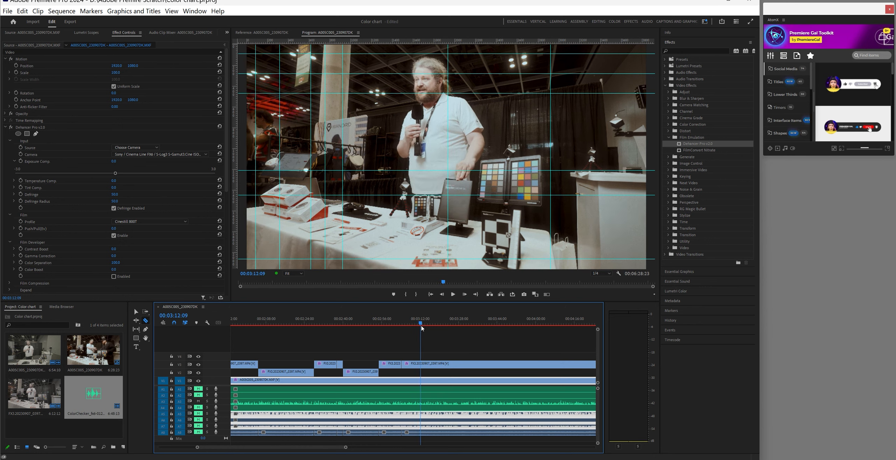
pyautogui.moveTo(422, 327); pyautogui.dragTo(412, 330)
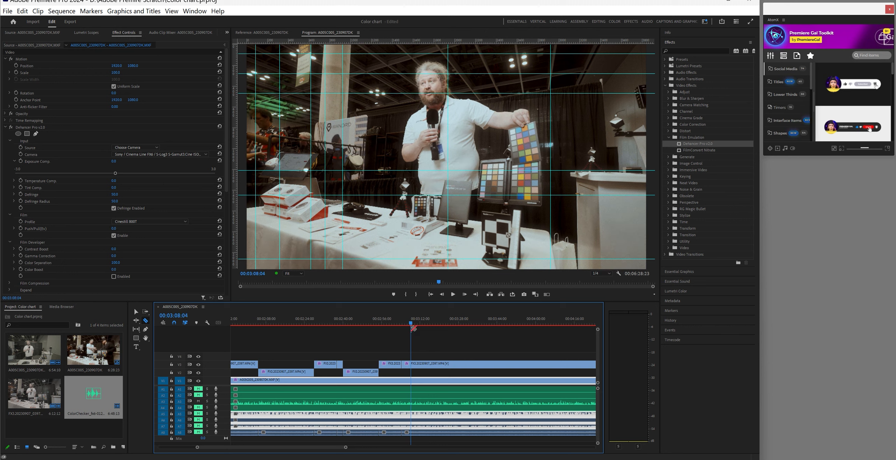
pyautogui.click(411, 365)
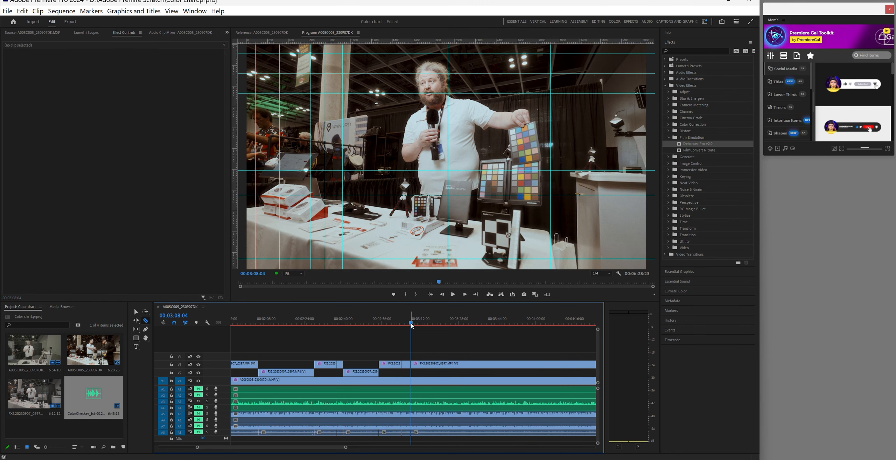
# Move the 3:04:10–3:08:04 piece down to V2, then split V3 at 00:03:25:16
pyautogui.moveTo(413, 325)
pyautogui.mouseDown()
pyautogui.moveTo(423, 327)
pyautogui.moveTo(408, 328)
pyautogui.mouseUp()
pyautogui.click(136, 312)
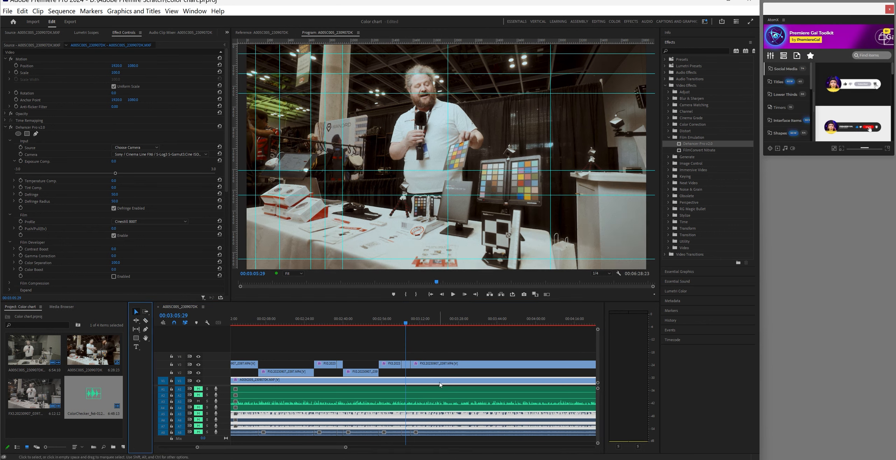
pyautogui.moveTo(407, 367); pyautogui.dragTo(411, 374)
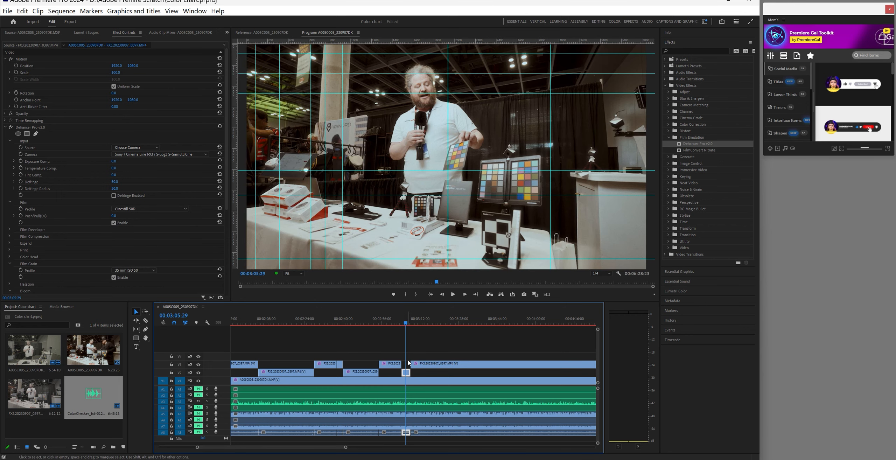
pyautogui.click(411, 325)
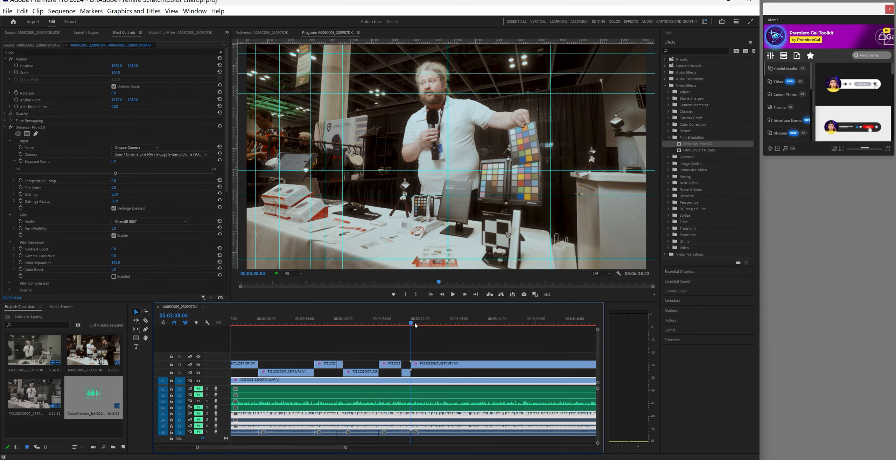
pyautogui.moveTo(415, 325); pyautogui.dragTo(454, 333)
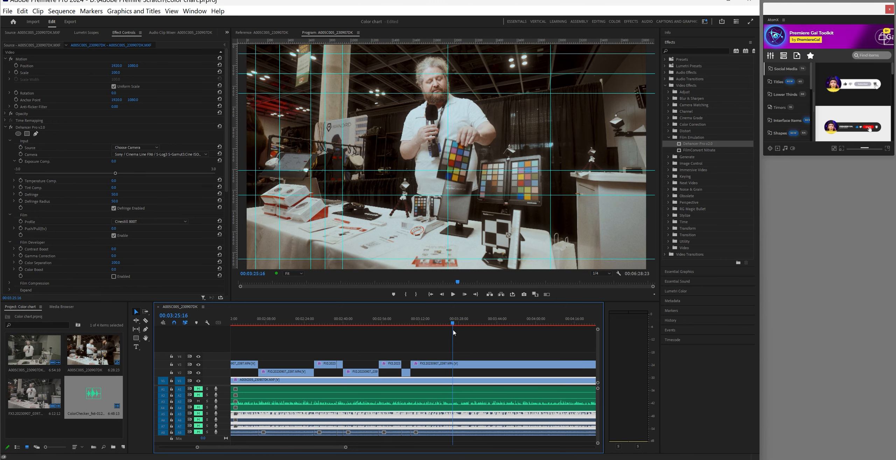
pyautogui.click(146, 320)
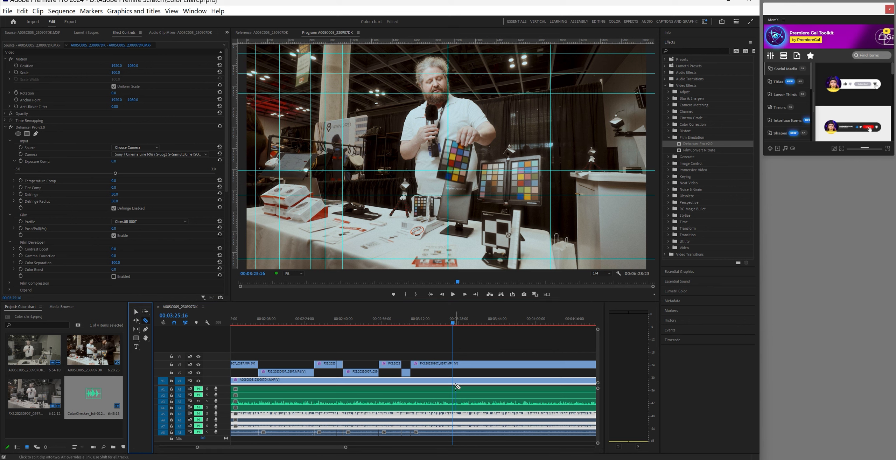
pyautogui.click(453, 366)
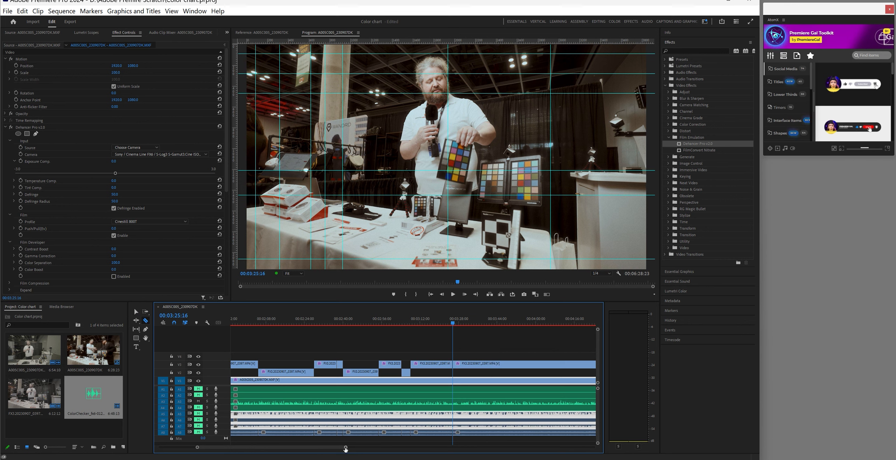
# Move the short FX3 piece from 3:25 to 3:31 down from V3 to V2
pyautogui.moveTo(345, 448); pyautogui.dragTo(347, 449)
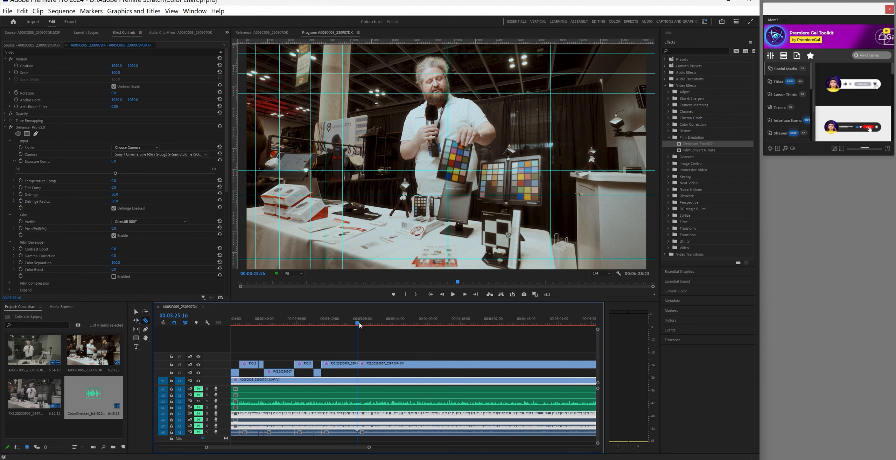
pyautogui.moveTo(359, 325); pyautogui.dragTo(370, 327)
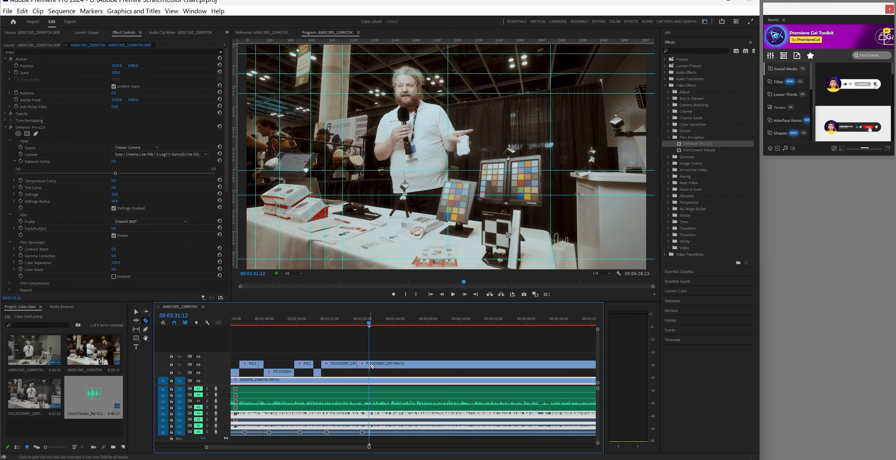
pyautogui.press('v')
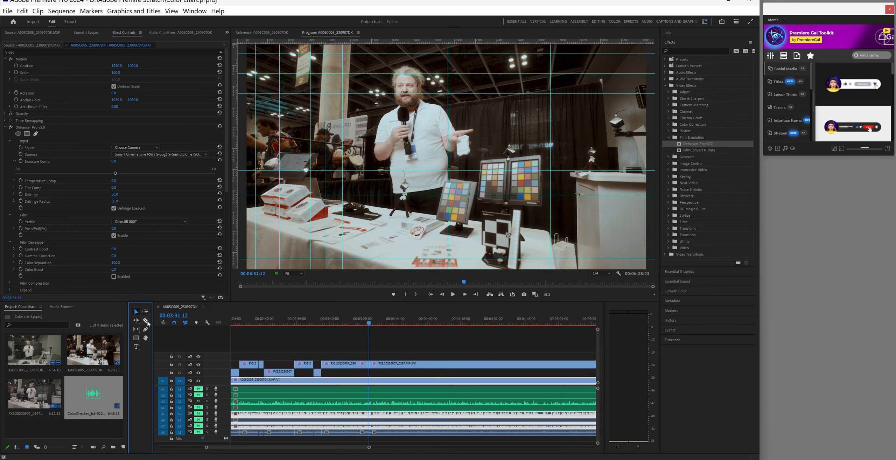
pyautogui.click(363, 364)
pyautogui.moveTo(368, 370); pyautogui.dragTo(366, 372)
pyautogui.moveTo(371, 322); pyautogui.dragTo(452, 337)
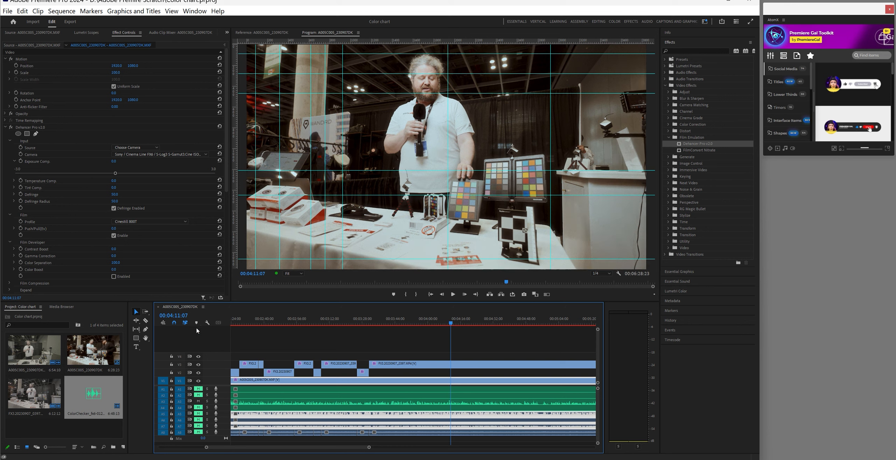
# Split the V3 clip and its audio at 00:04:11:07
pyautogui.click(146, 321)
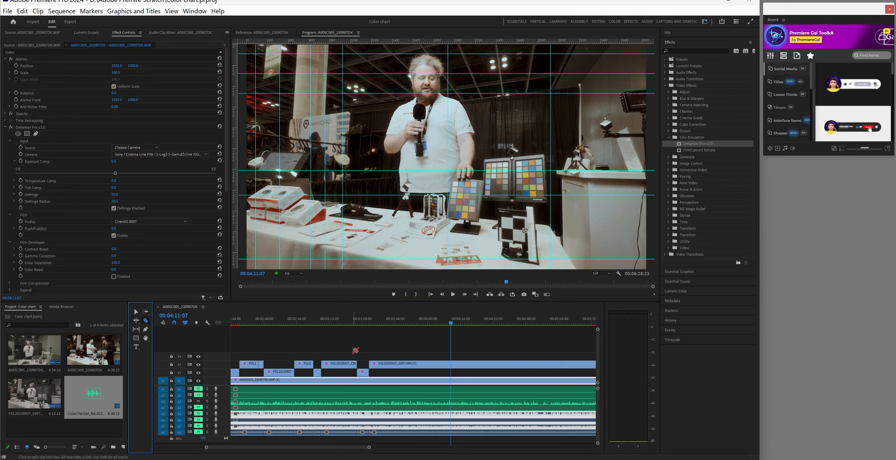
pyautogui.click(451, 364)
pyautogui.moveTo(370, 447); pyautogui.dragTo(381, 448)
pyautogui.moveTo(362, 448); pyautogui.dragTo(382, 448)
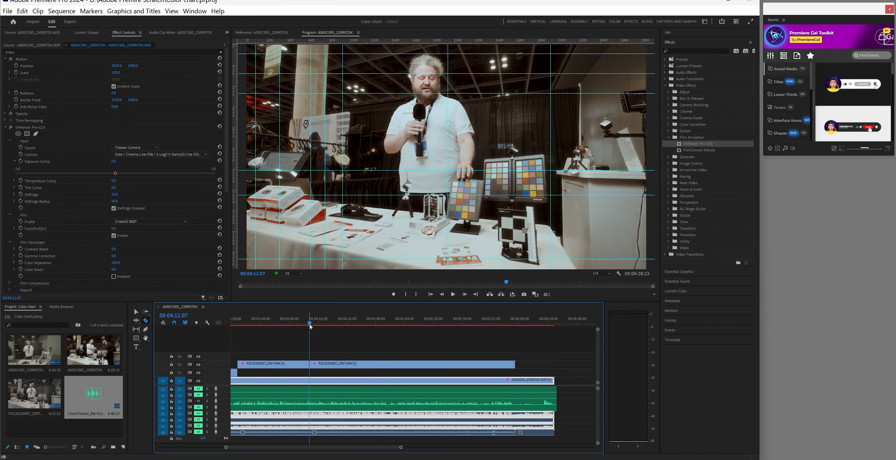
# Move the short FX3 piece between the two cuts near 4:15 down to V2
pyautogui.moveTo(314, 325); pyautogui.dragTo(318, 326)
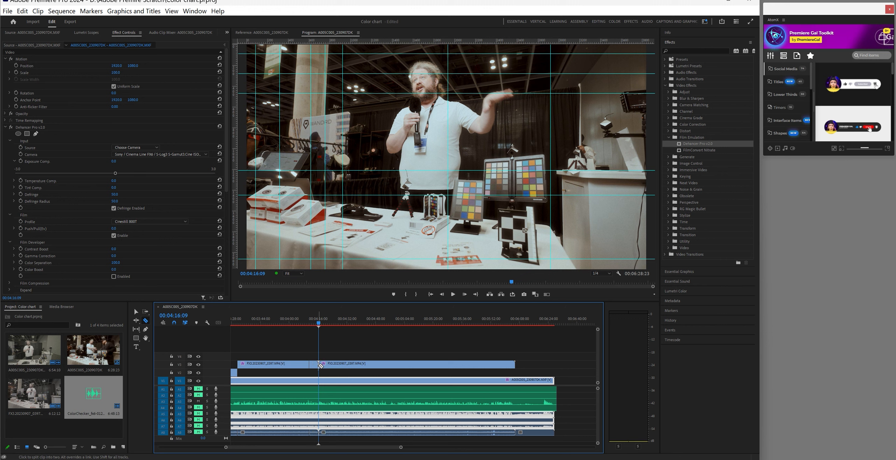
pyautogui.click(136, 312)
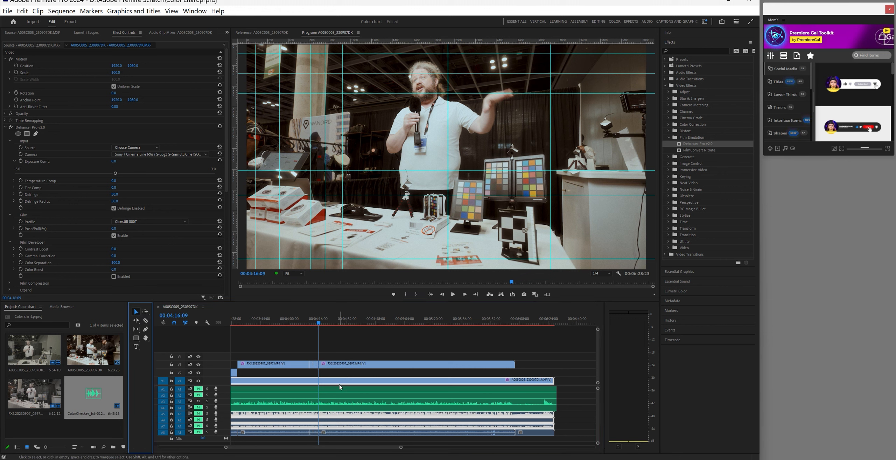
pyautogui.click(315, 367)
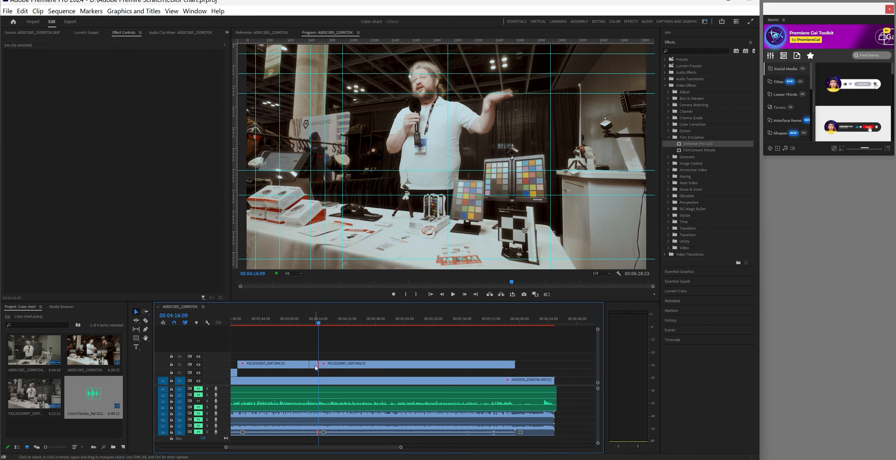
pyautogui.moveTo(315, 365); pyautogui.dragTo(315, 373)
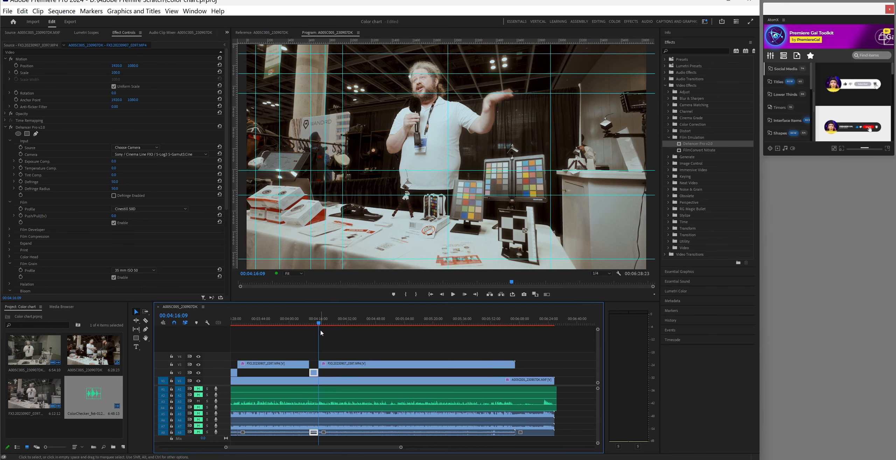
# Split V3 at 00:04:30:11 and drop the short FX3 piece before it onto V2
pyautogui.moveTo(319, 323); pyautogui.dragTo(343, 332)
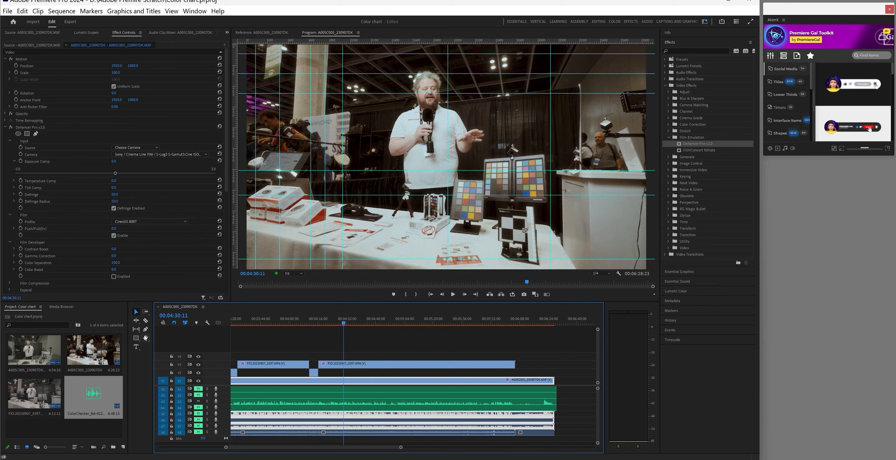
pyautogui.click(145, 321)
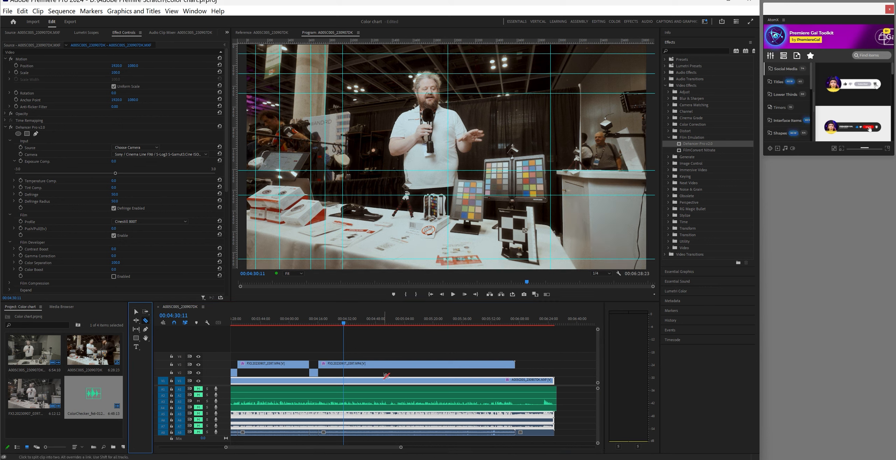
pyautogui.click(346, 364)
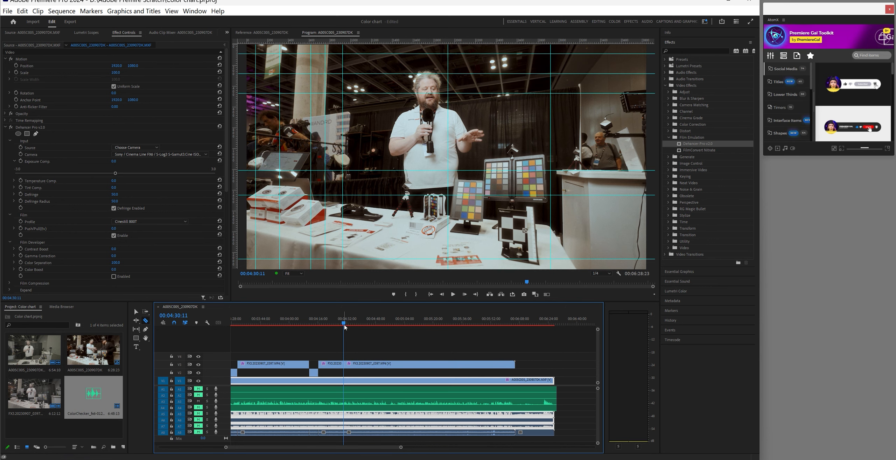
pyautogui.moveTo(347, 325); pyautogui.dragTo(351, 325)
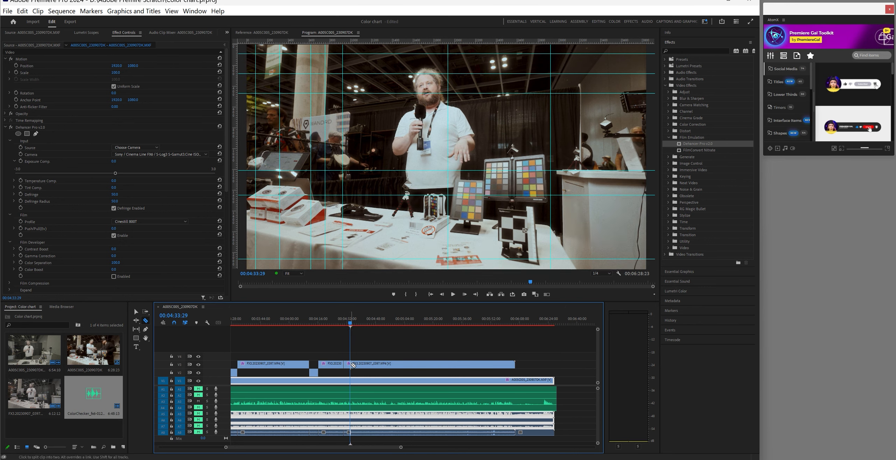
pyautogui.press('v')
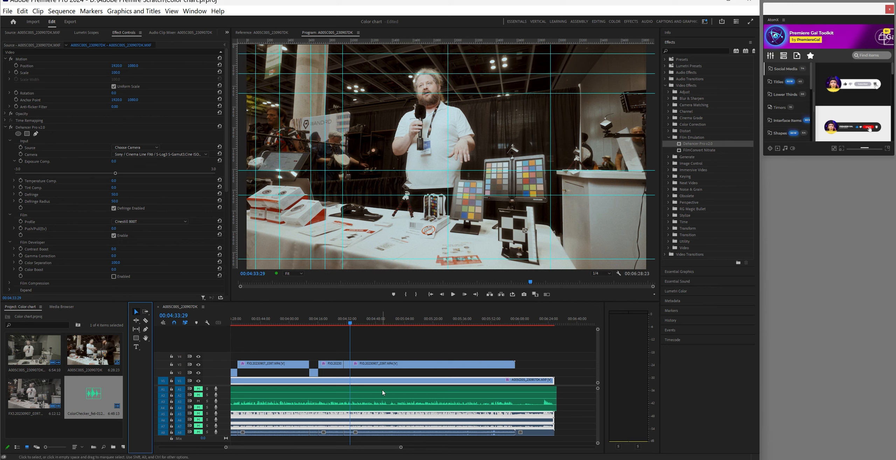
pyautogui.click(348, 366)
pyautogui.moveTo(348, 366); pyautogui.dragTo(349, 373)
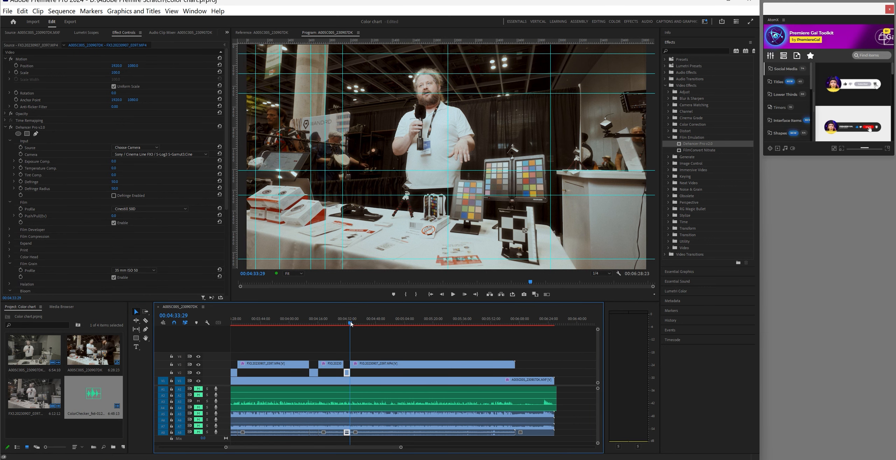
pyautogui.moveTo(352, 324); pyautogui.dragTo(397, 338)
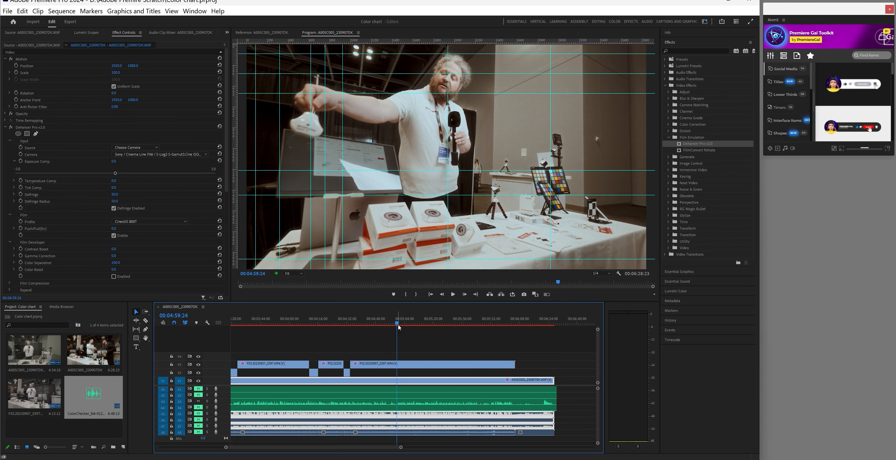
# Split the FX3 clip on V3 at 00:04:59:13 and 00:05:04:26
pyautogui.moveTo(397, 326); pyautogui.dragTo(397, 326)
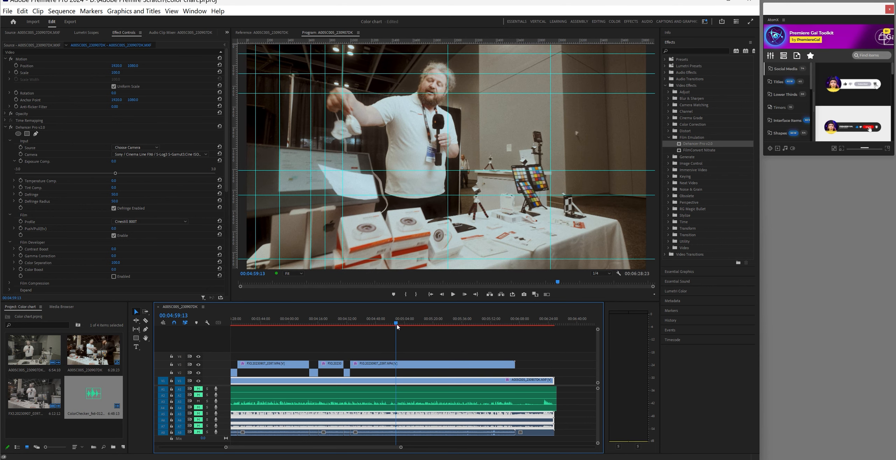
pyautogui.click(146, 321)
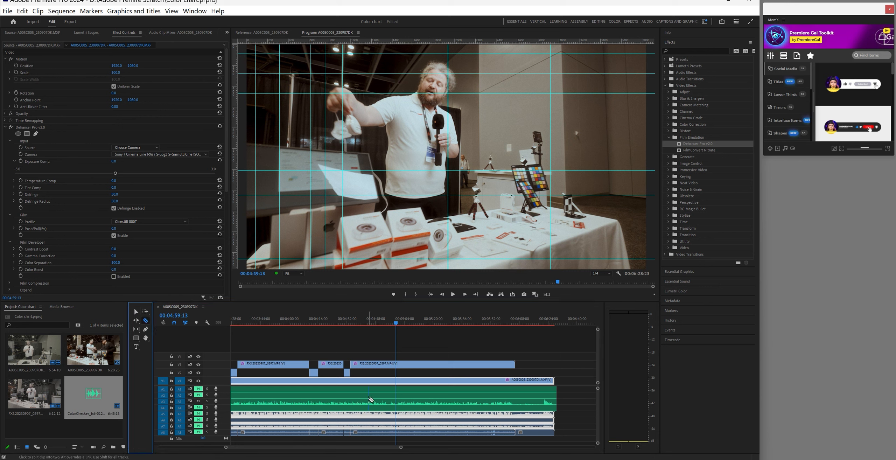
pyautogui.click(397, 364)
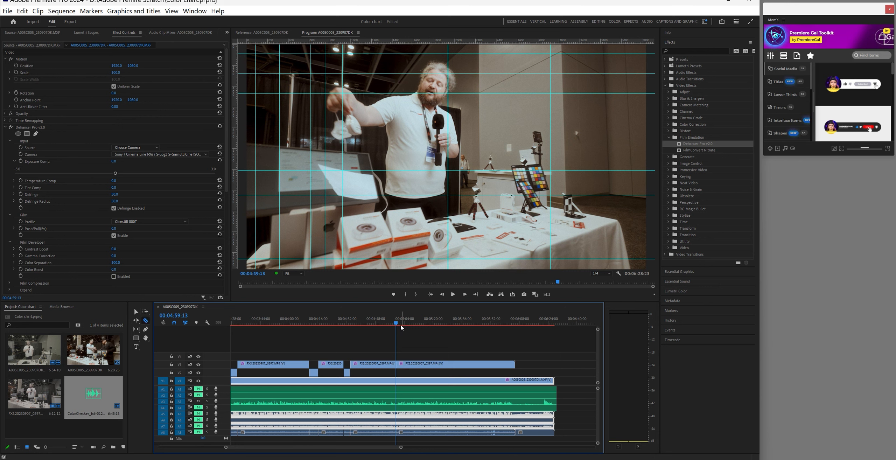
pyautogui.moveTo(401, 324); pyautogui.dragTo(409, 325)
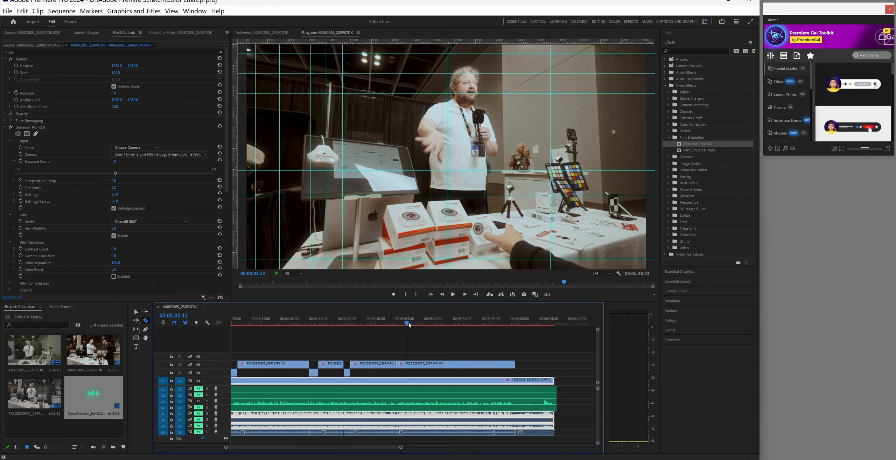
pyautogui.moveTo(409, 325); pyautogui.dragTo(408, 325)
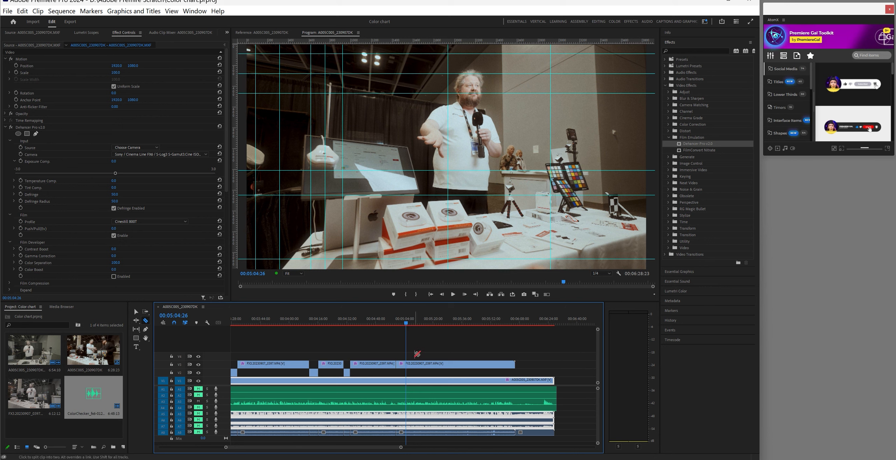
pyautogui.click(406, 365)
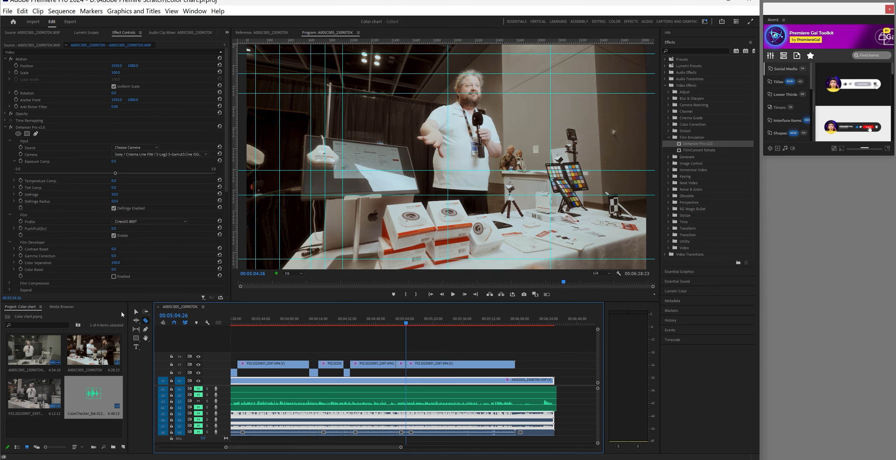
# Move the 4:59:13–5:04:26 FX3 piece down from V3 to V2
pyautogui.click(136, 311)
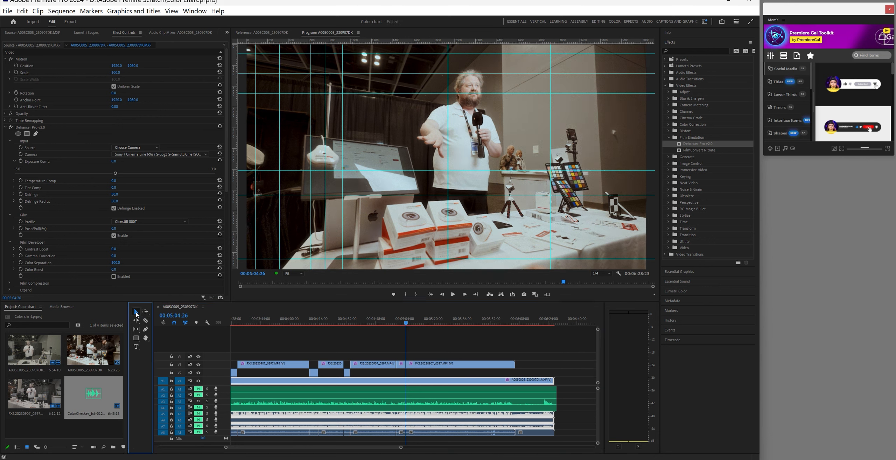
pyautogui.click(403, 366)
pyautogui.moveTo(403, 366); pyautogui.dragTo(401, 372)
pyautogui.moveTo(407, 325); pyautogui.dragTo(417, 327)
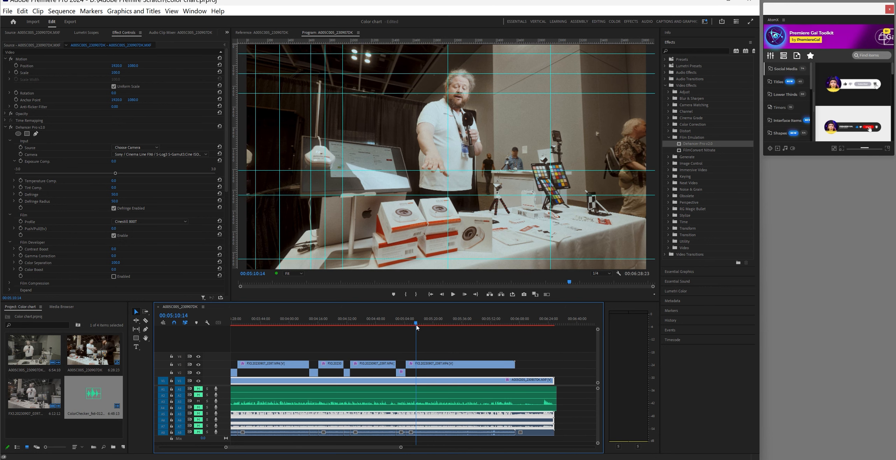
# Split the V3 clip again at 00:05:10:14
pyautogui.click(144, 320)
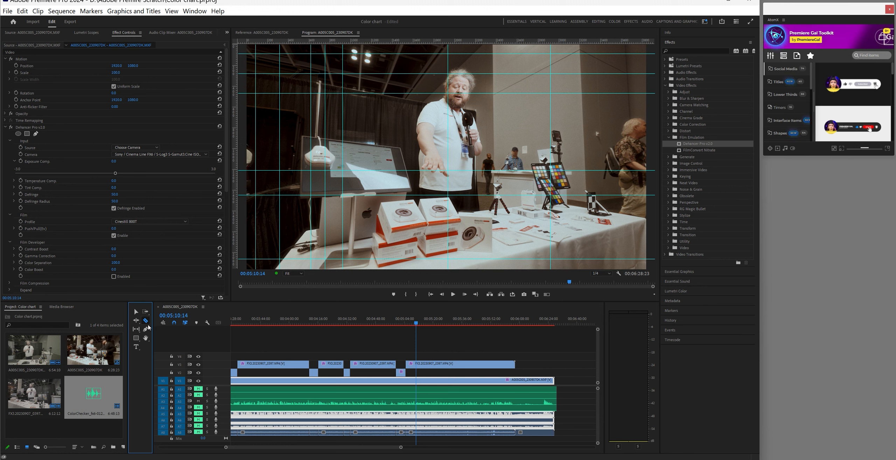
pyautogui.click(417, 365)
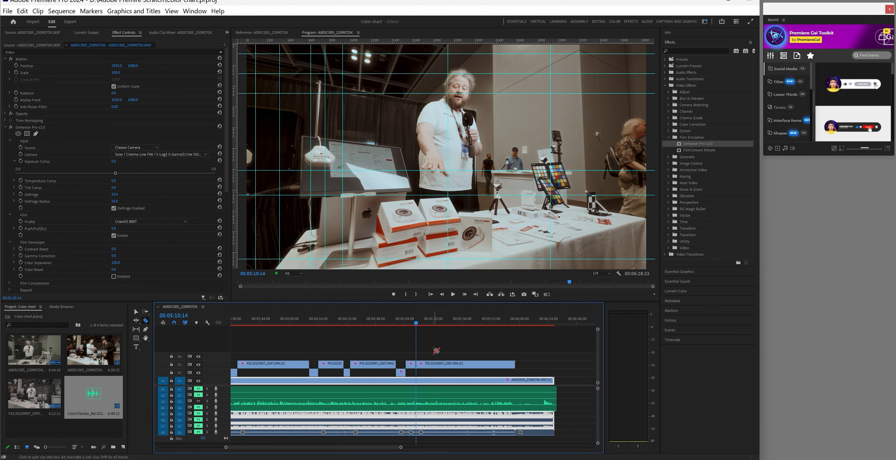
pyautogui.moveTo(421, 326); pyautogui.dragTo(421, 325)
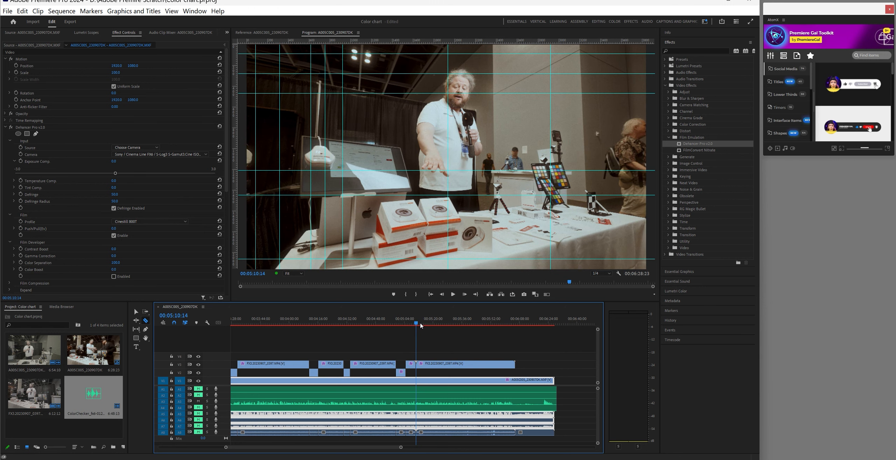
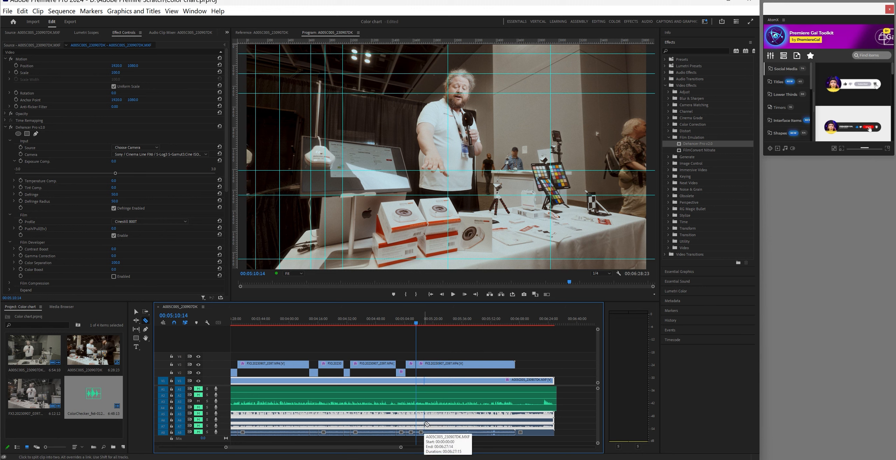
# Undo the stray razor cut on the V3 FX3 clip and play back to review the edit
pyautogui.hotkey('ctrl', 'z')
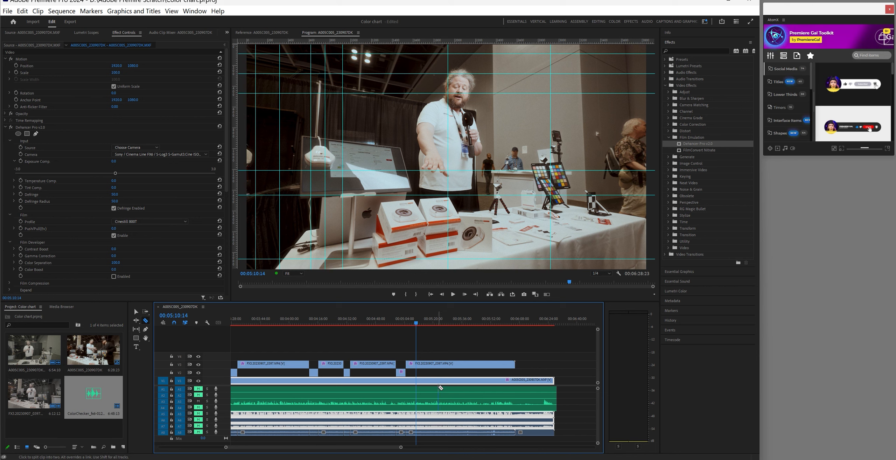
pyautogui.press('space')
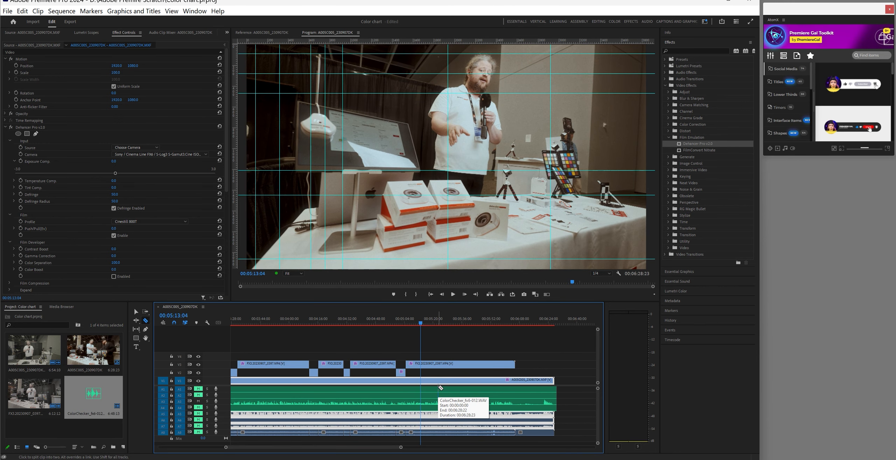
pyautogui.press('space')
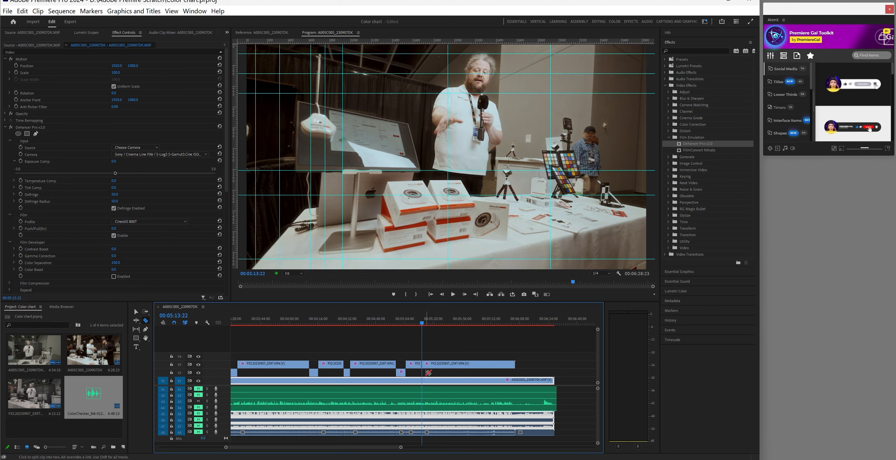
pyautogui.press('space')
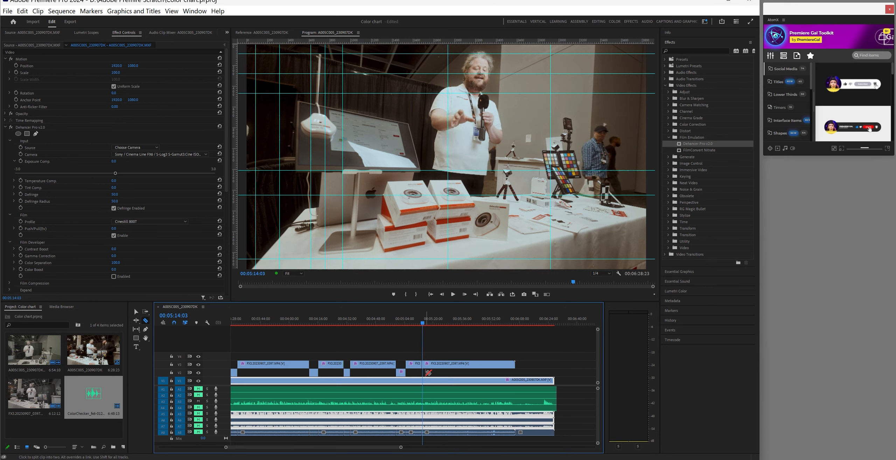
pyautogui.press('j')
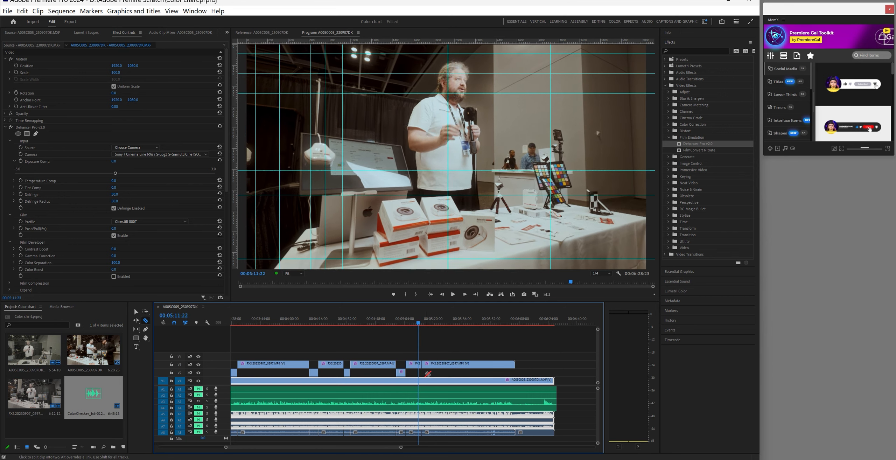
pyautogui.press('k')
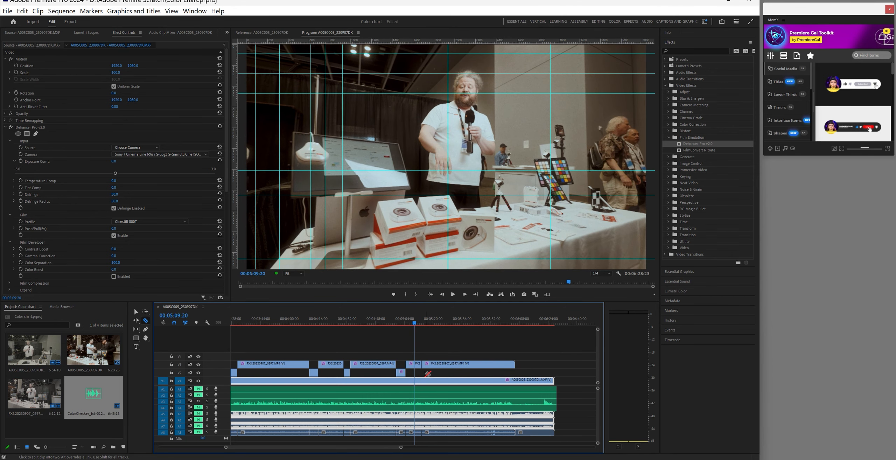
pyautogui.press('l')
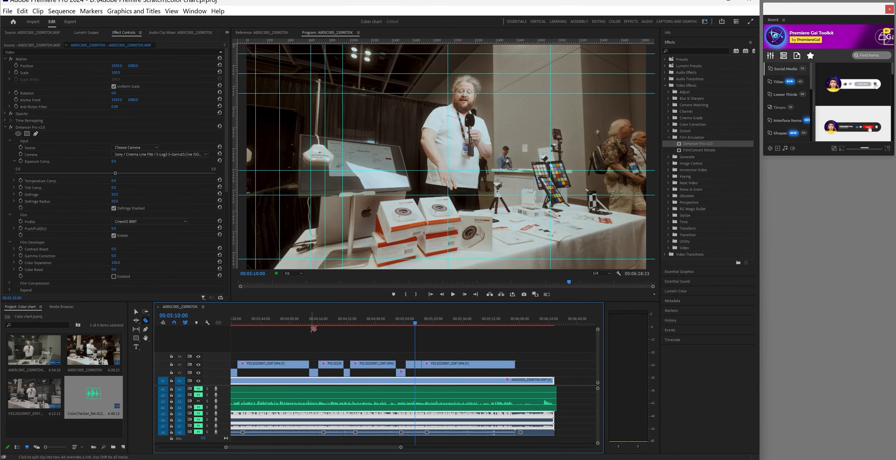
# Move the short FX3 section from V3 down to V2, then preview up to 00:05:20:28
pyautogui.press('v')
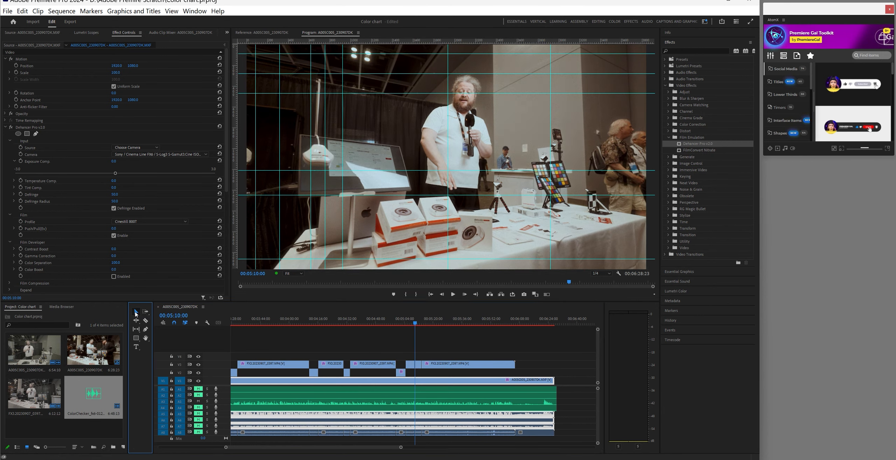
pyautogui.click(419, 366)
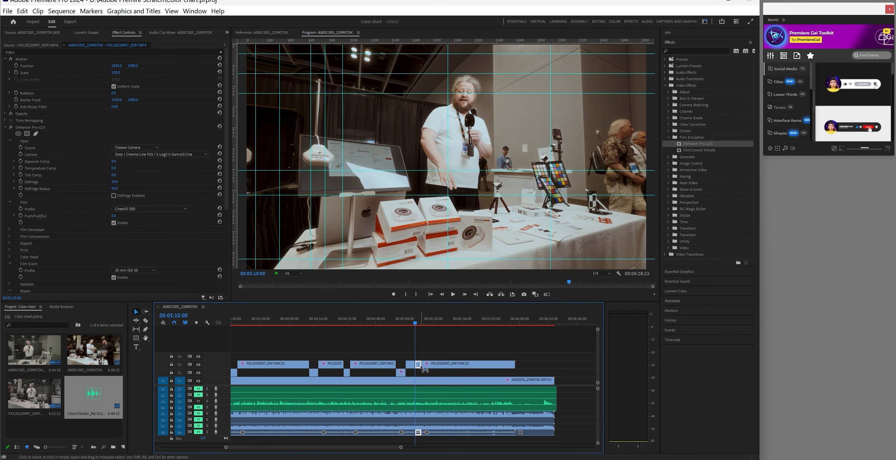
pyautogui.moveTo(421, 367); pyautogui.dragTo(421, 372)
pyautogui.click(423, 324)
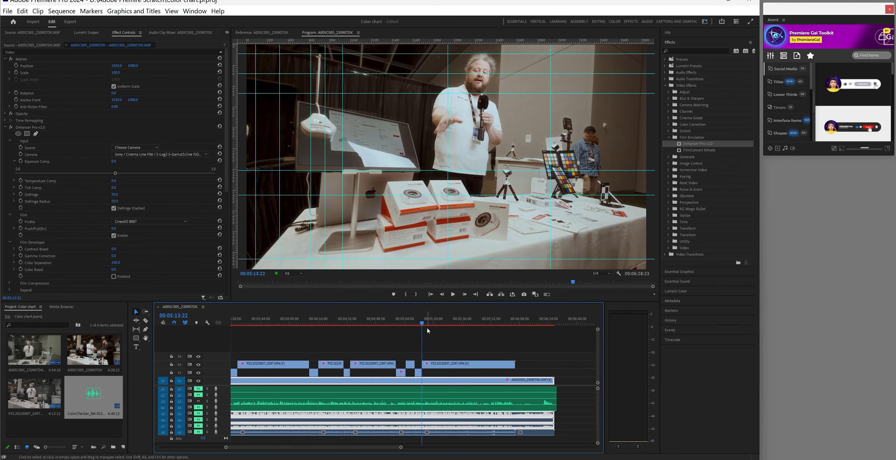
pyautogui.moveTo(426, 324)
pyautogui.mouseDown()
pyautogui.moveTo(451, 328)
pyautogui.moveTo(436, 327)
pyautogui.mouseUp()
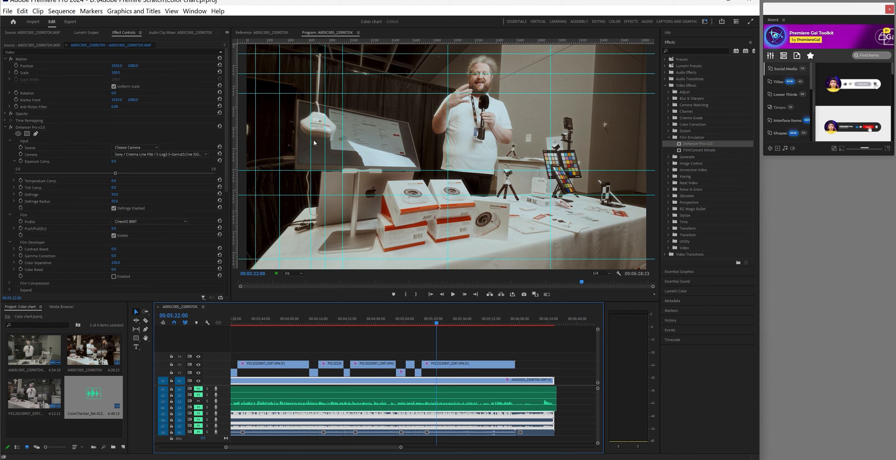
pyautogui.moveTo(437, 323)
pyautogui.mouseDown()
pyautogui.moveTo(465, 325)
pyautogui.moveTo(448, 324)
pyautogui.mouseUp()
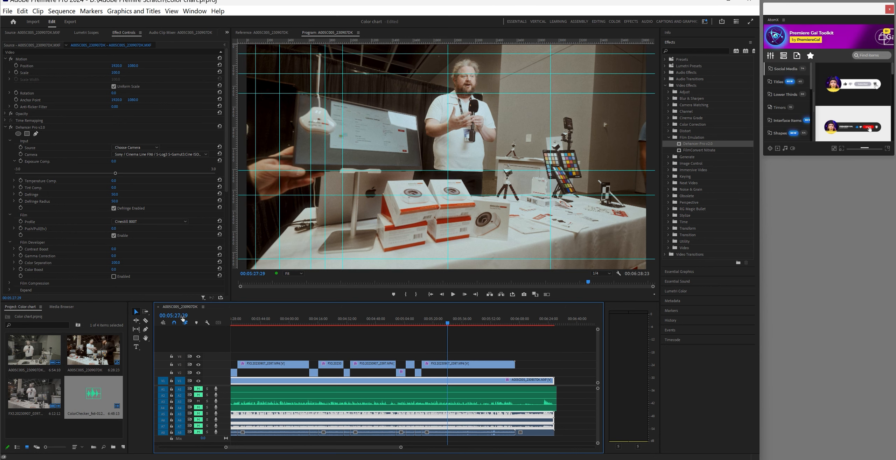
# Split the V3 FX3 clip at the playhead and at 00:05:35:06, moving that piece down to V2
pyautogui.press('c')
pyautogui.click(449, 364)
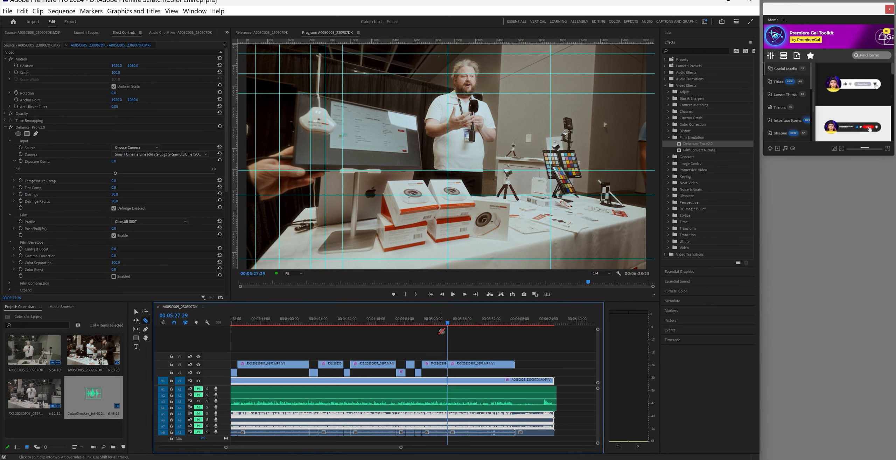
pyautogui.moveTo(452, 325); pyautogui.dragTo(462, 326)
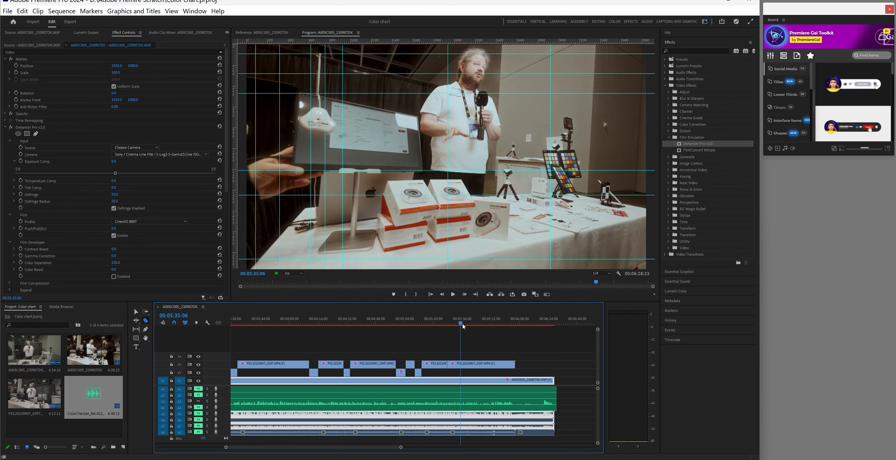
pyautogui.click(461, 364)
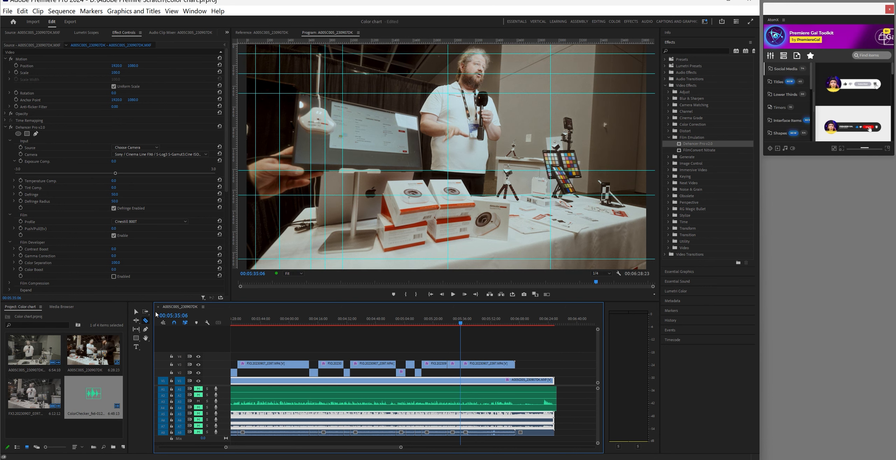
pyautogui.click(137, 313)
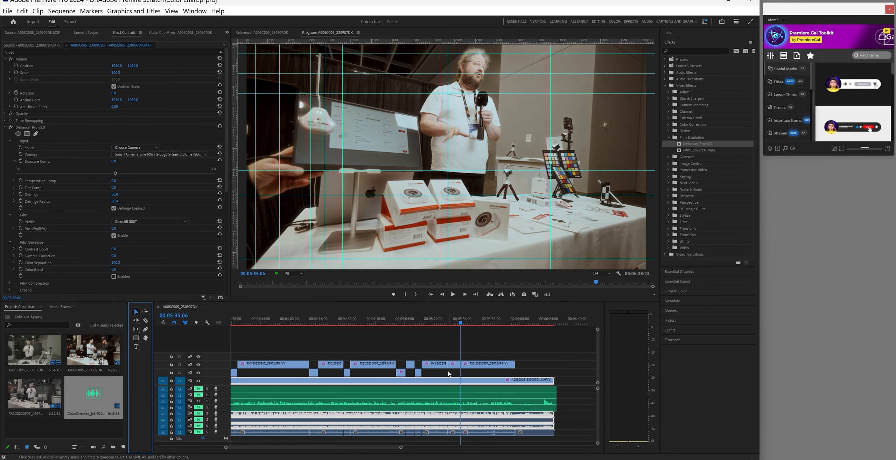
pyautogui.moveTo(454, 366); pyautogui.dragTo(454, 372)
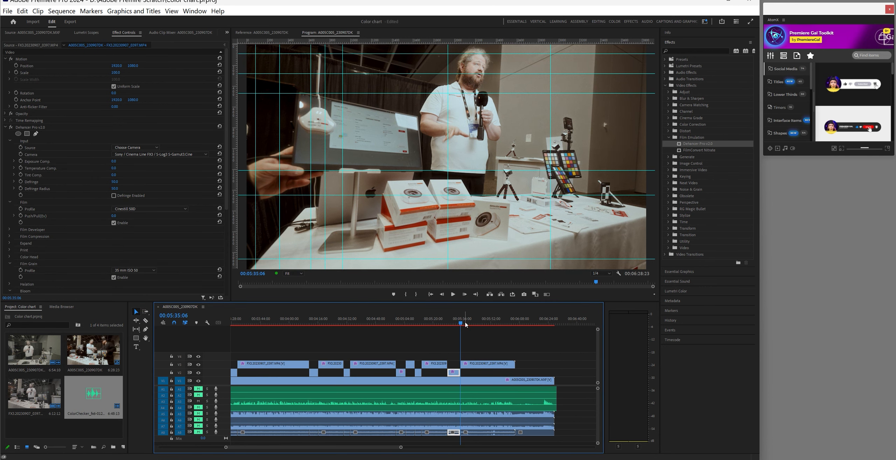
pyautogui.moveTo(462, 323); pyautogui.dragTo(483, 332)
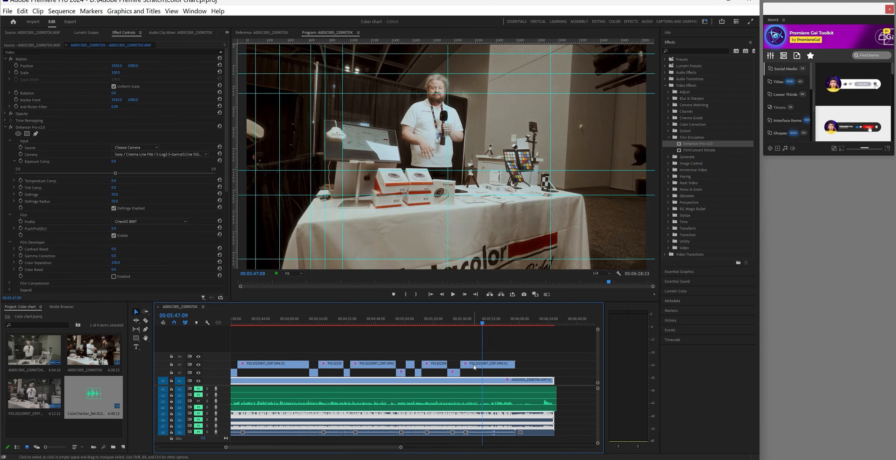
# Cut the FX3 clip on V3 at 00:05:47:09 and 00:05:52:16, moving that piece to V2
pyautogui.click(145, 321)
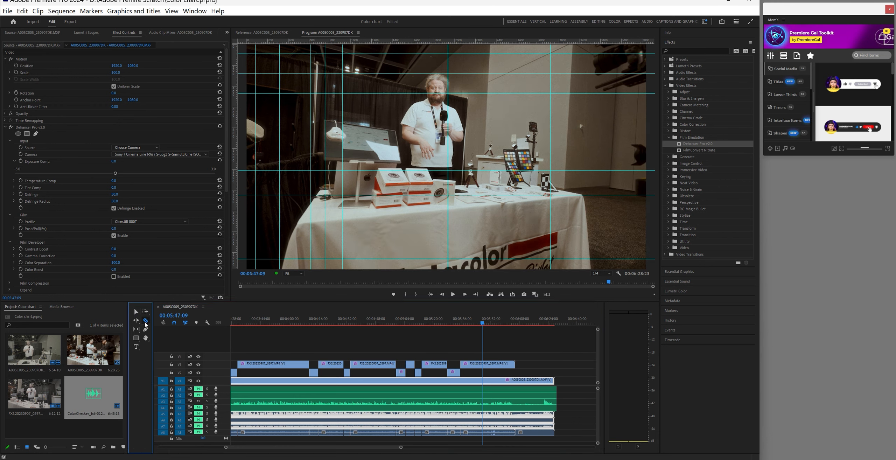
pyautogui.click(485, 365)
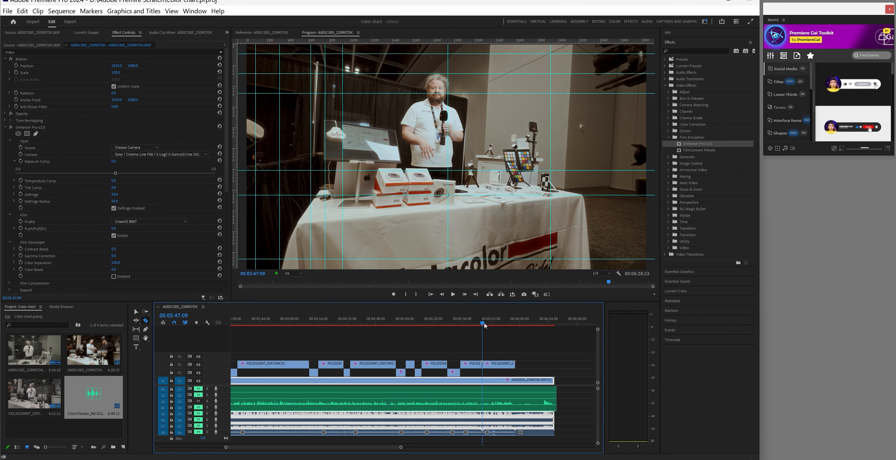
pyautogui.moveTo(484, 325); pyautogui.dragTo(493, 328)
pyautogui.click(491, 364)
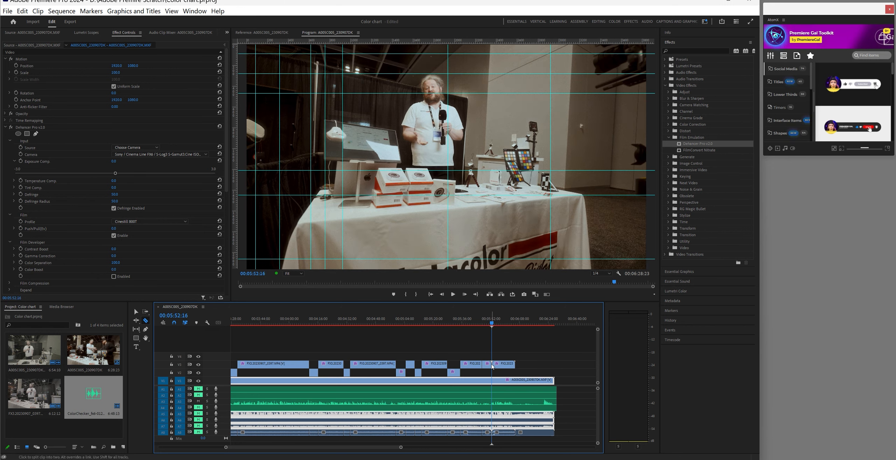
pyautogui.click(135, 312)
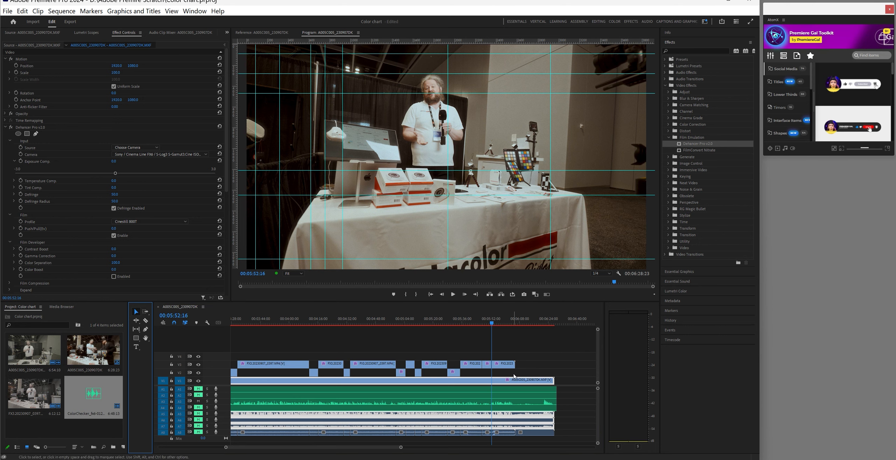
pyautogui.click(487, 364)
pyautogui.moveTo(489, 367); pyautogui.dragTo(489, 375)
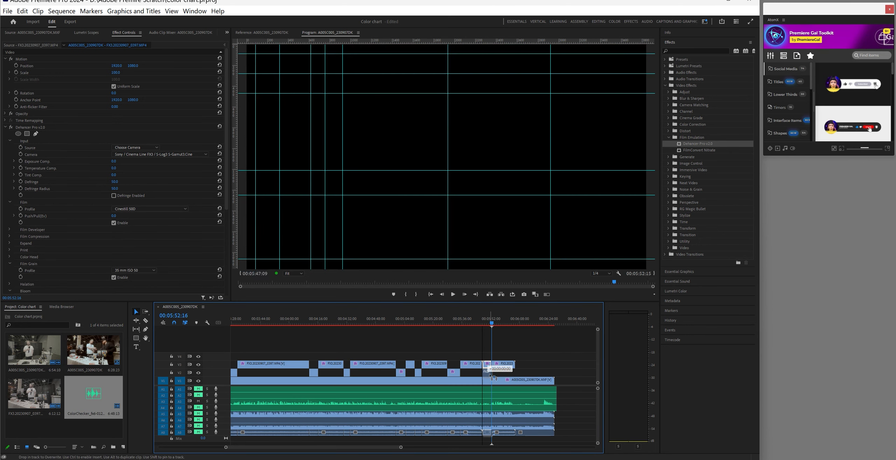
pyautogui.moveTo(493, 325); pyautogui.dragTo(507, 327)
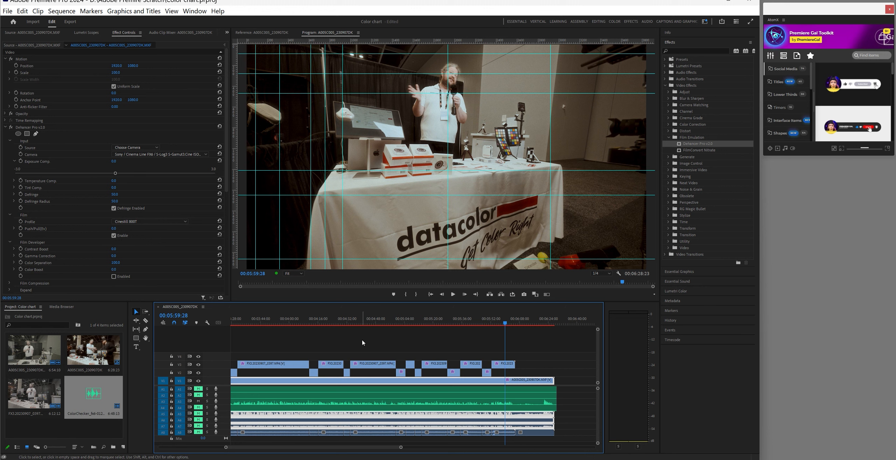
# Split the V3 clip again at the next cut point near 00:06:00
pyautogui.click(145, 320)
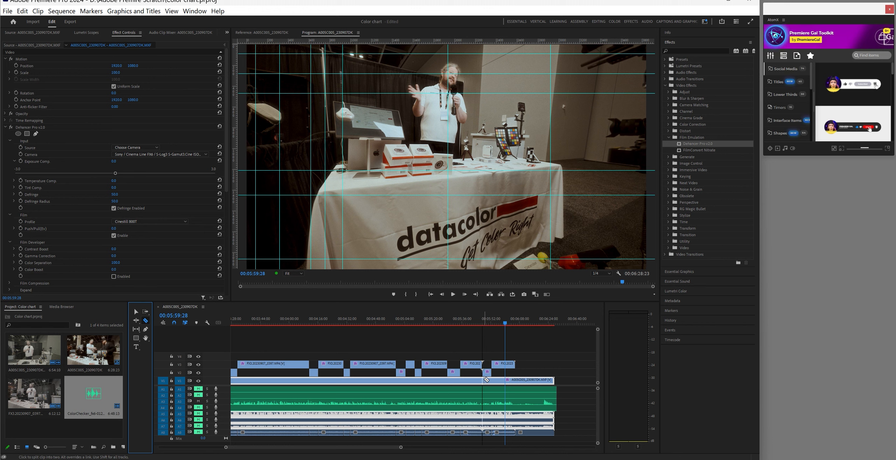
pyautogui.click(507, 366)
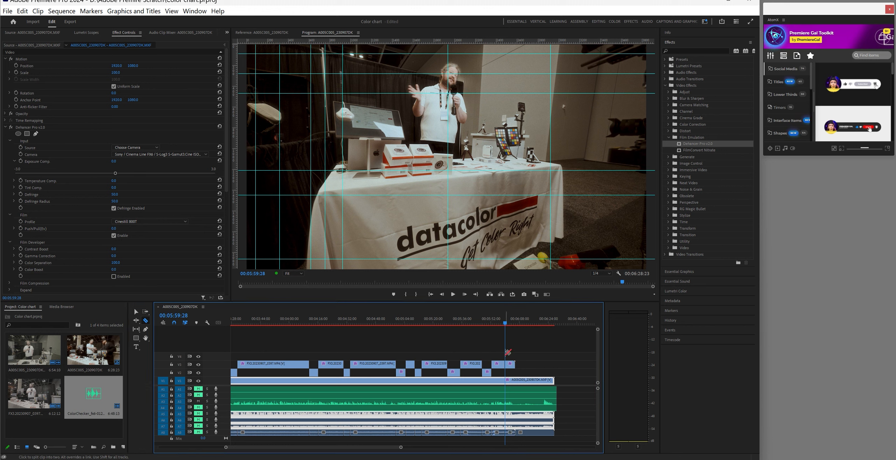
pyautogui.moveTo(510, 325); pyautogui.dragTo(515, 325)
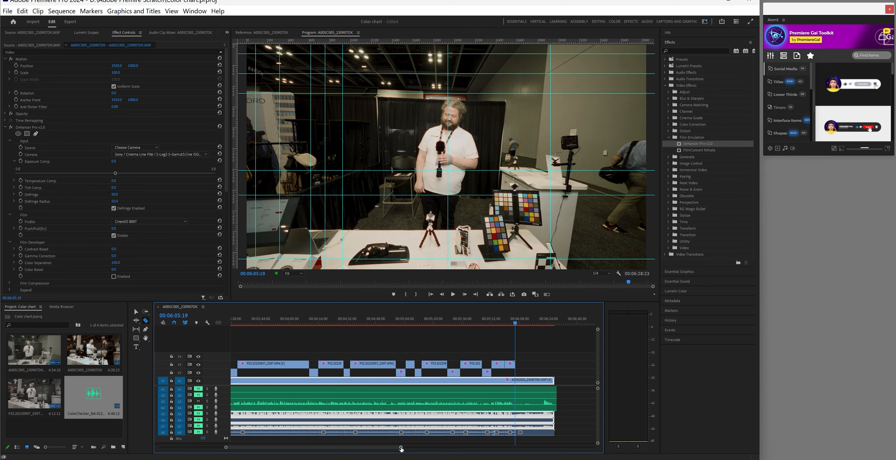
# Scrub to 00:06:21:14 and razor the FX6 interview clip on V1 with its audio there
pyautogui.moveTo(401, 447); pyautogui.dragTo(349, 447)
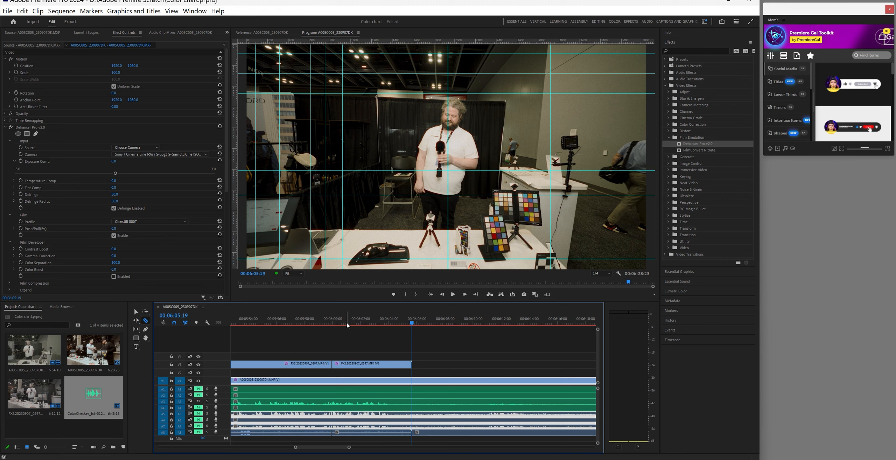
pyautogui.moveTo(412, 326); pyautogui.dragTo(491, 338)
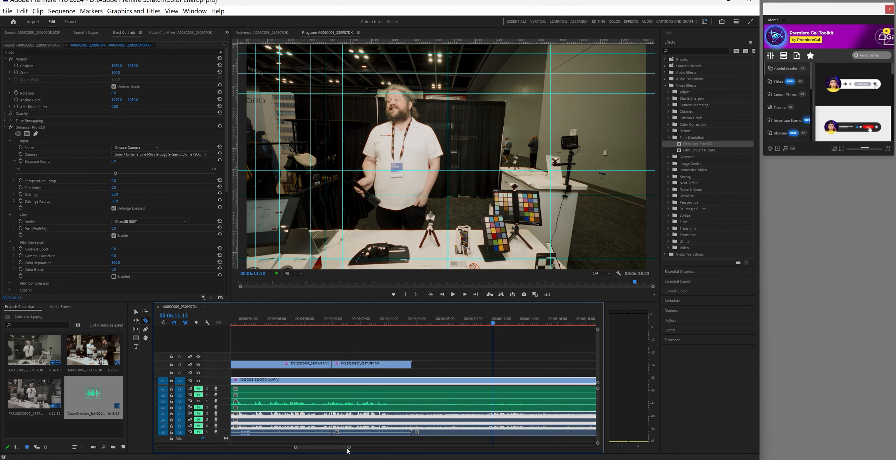
pyautogui.moveTo(349, 447); pyautogui.dragTo(375, 448)
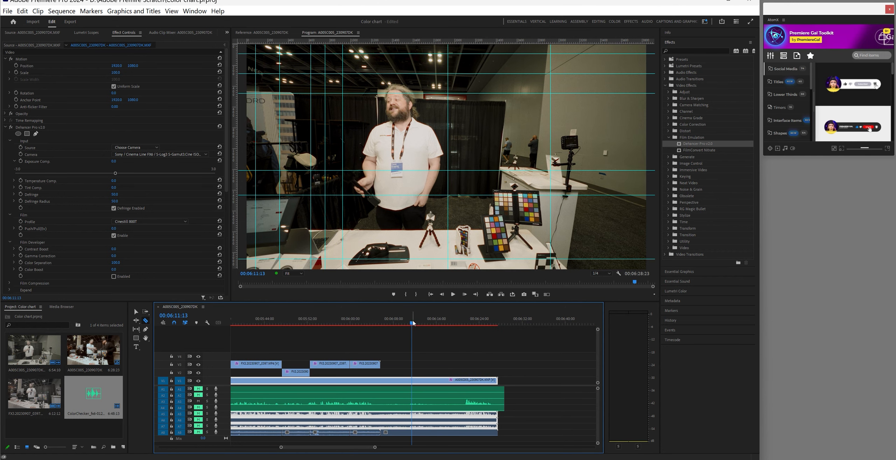
pyautogui.moveTo(413, 323); pyautogui.dragTo(468, 341)
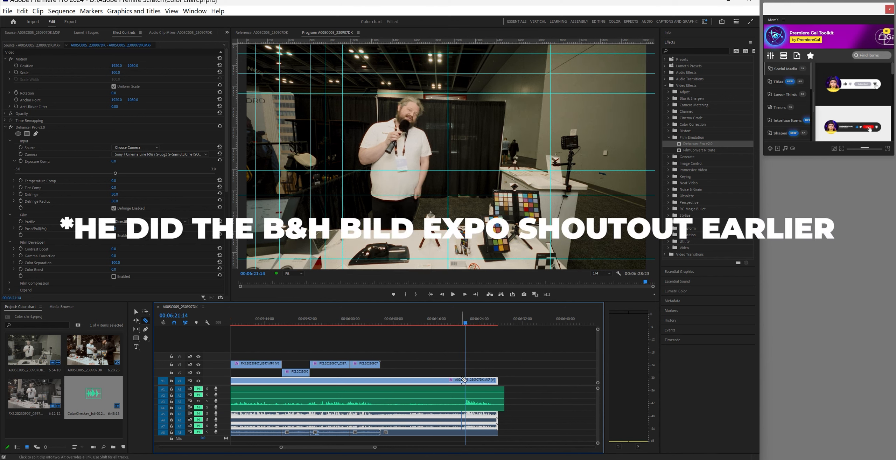
pyautogui.click(466, 380)
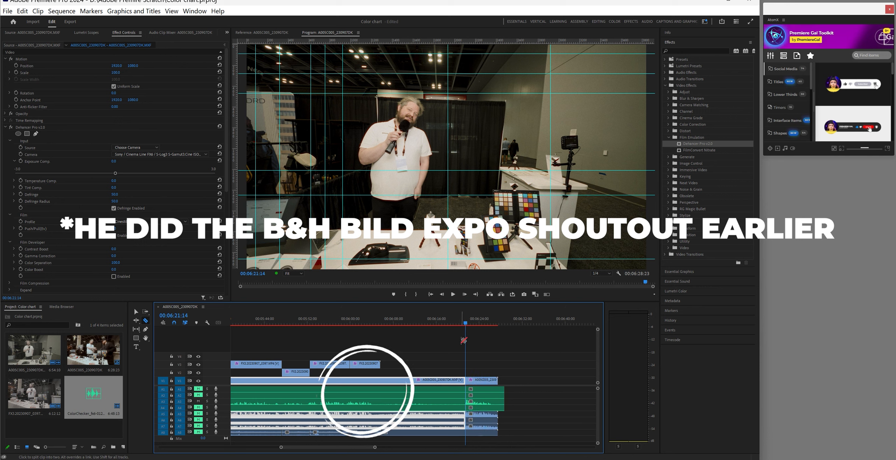
pyautogui.moveTo(466, 327); pyautogui.dragTo(492, 328)
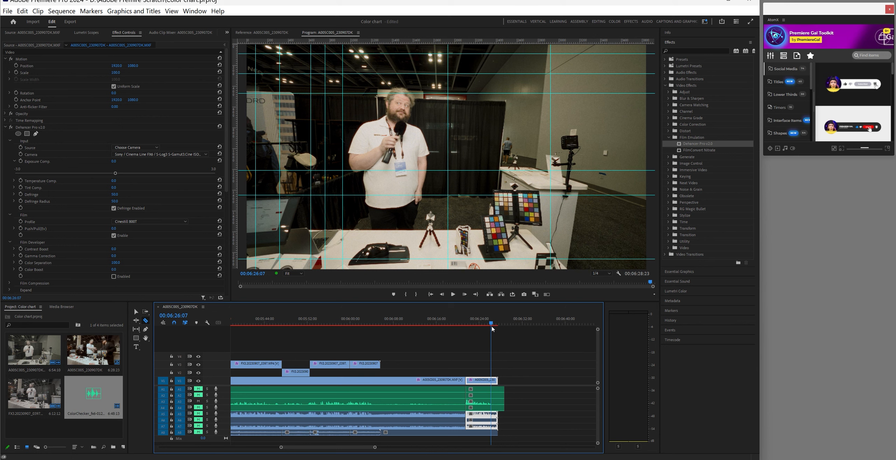
# Split the interview clip and audio at 00:06:26:07 and delete every clip tail beyond it
pyautogui.click(492, 380)
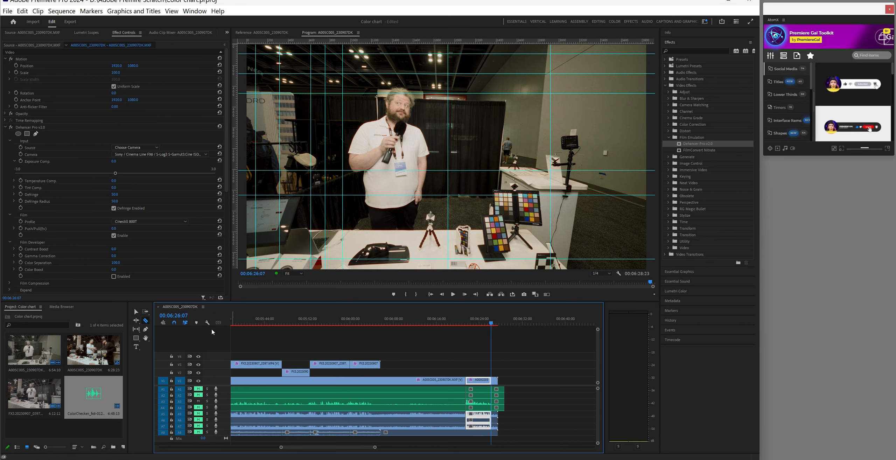
pyautogui.click(136, 311)
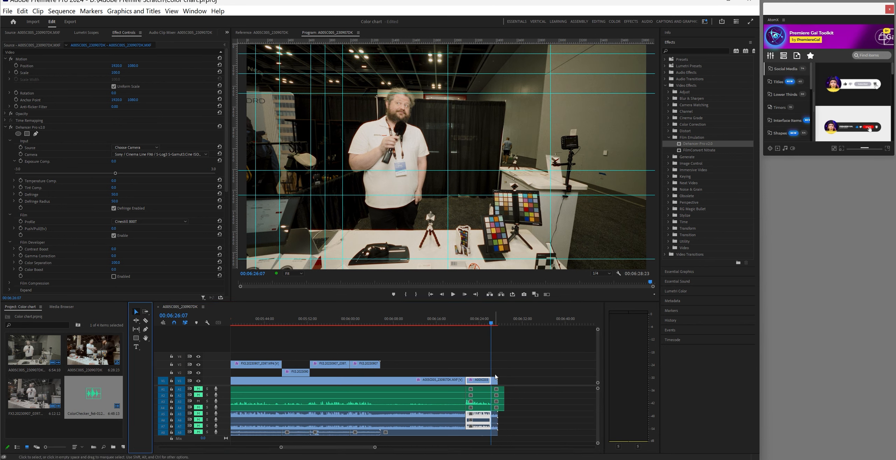
pyautogui.moveTo(496, 374); pyautogui.dragTo(518, 434)
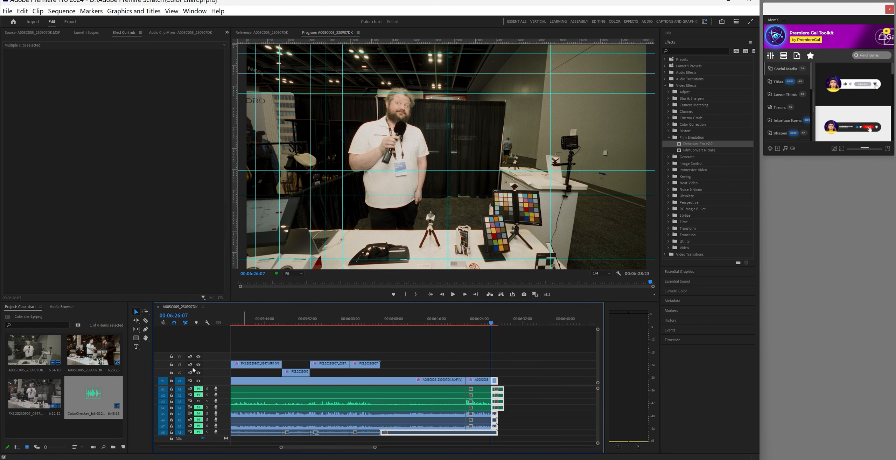
pyautogui.click(145, 320)
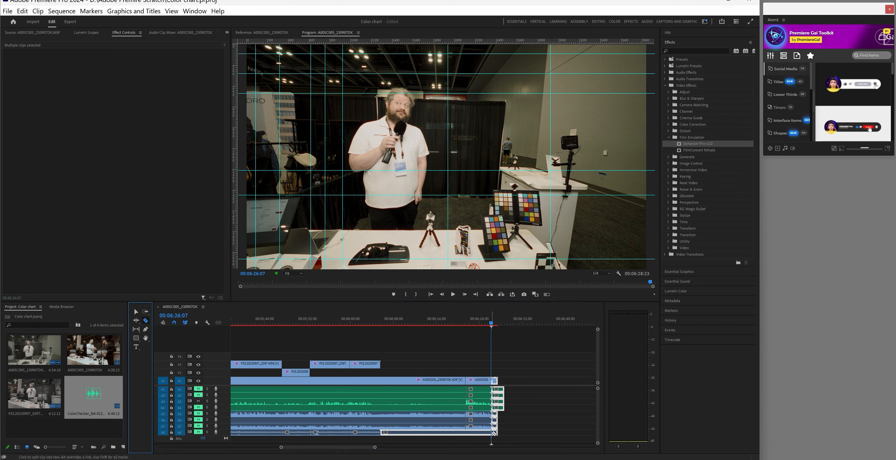
pyautogui.press('v')
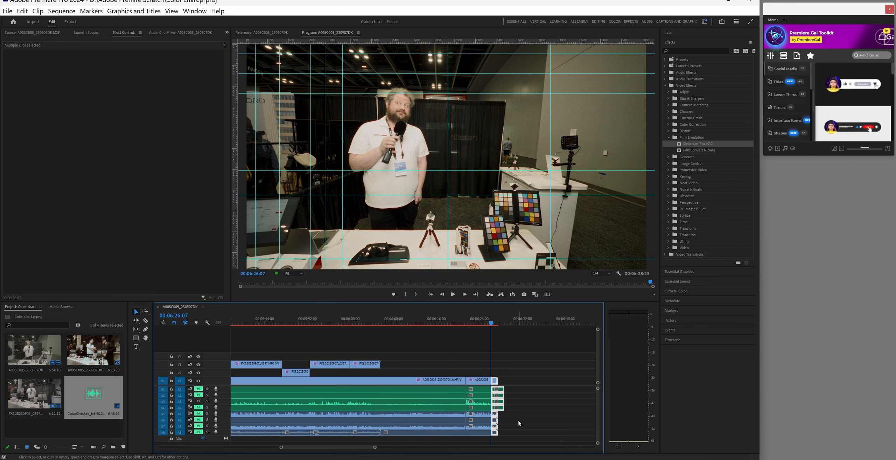
pyautogui.press('Delete')
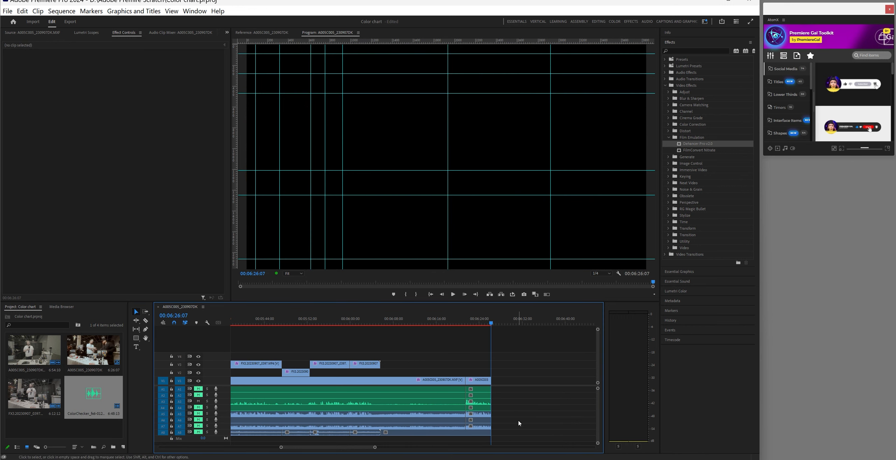
# Play back the footage from 00:06:03:14 and pin the next cut at 00:06:04:12
pyautogui.click(370, 321)
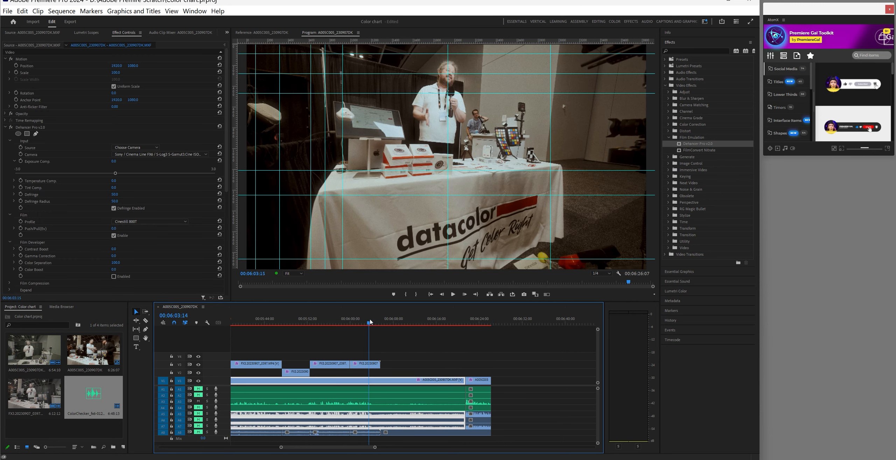
pyautogui.click(453, 295)
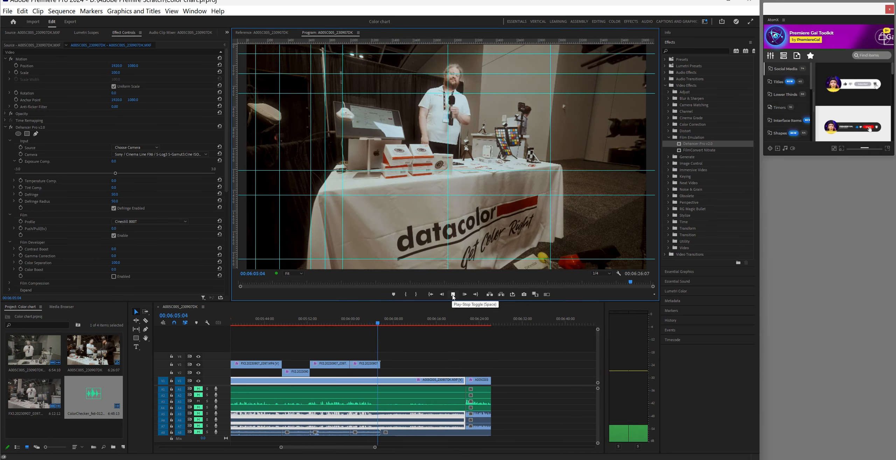
pyautogui.click(452, 295)
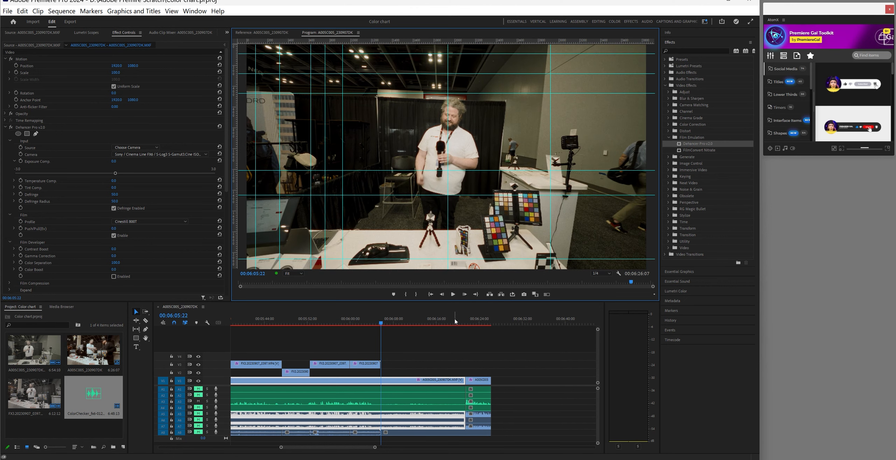
pyautogui.click(382, 324)
pyautogui.moveTo(381, 323); pyautogui.dragTo(380, 324)
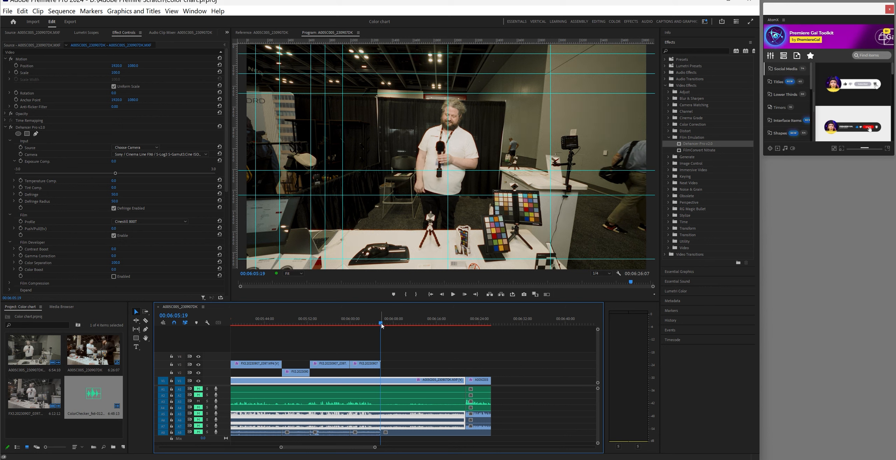
pyautogui.click(374, 324)
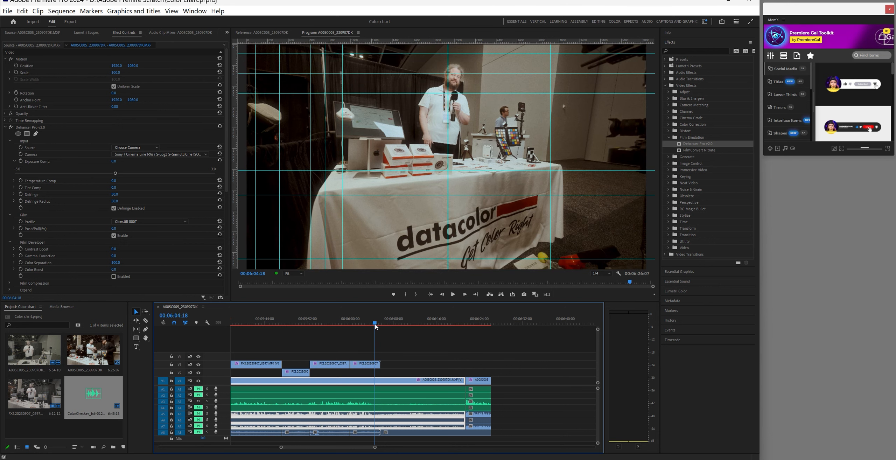
pyautogui.click(453, 295)
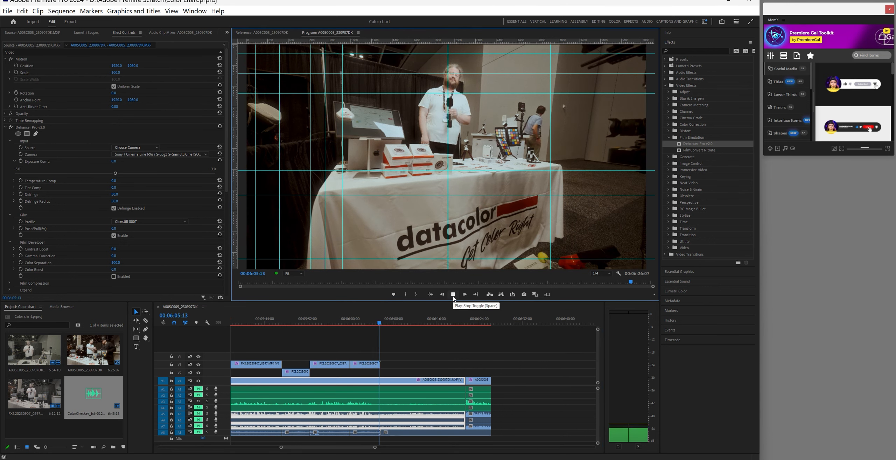
pyautogui.click(453, 294)
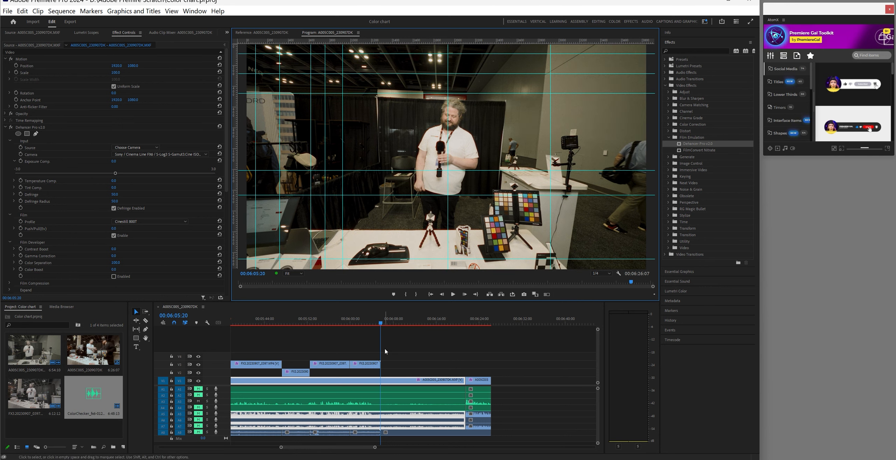
pyautogui.press('j')
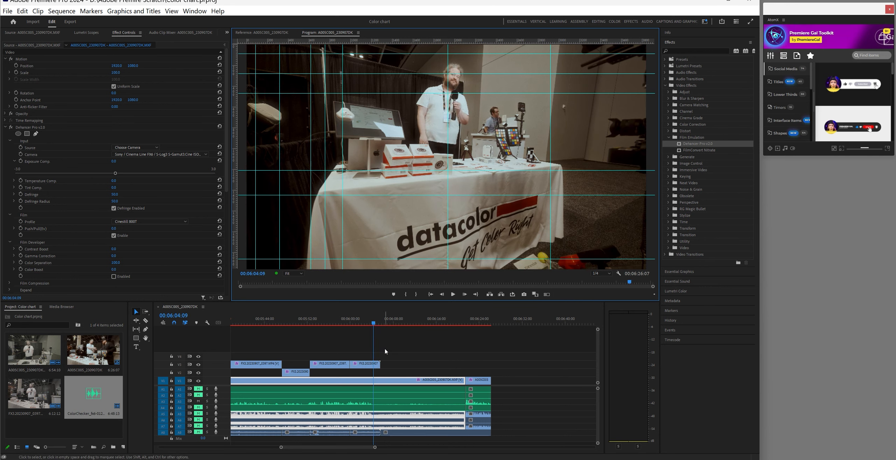
pyautogui.click(453, 294)
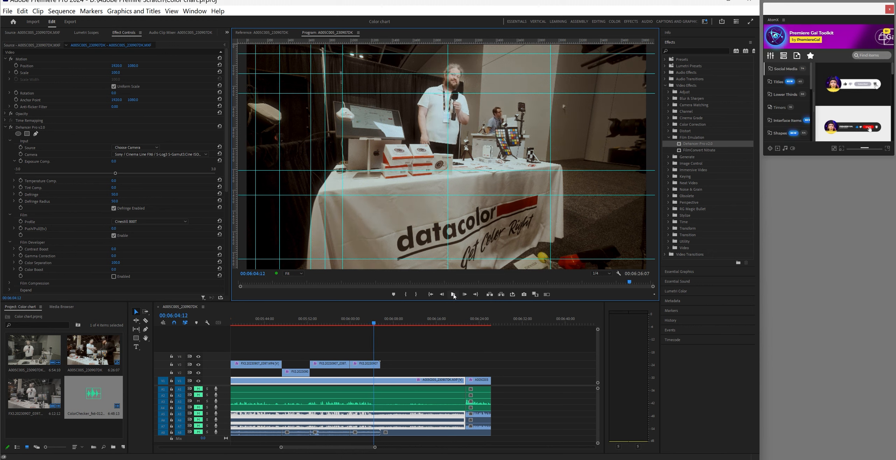
# Razor V3, V1 and audio tracks A1–A4 at 00:06:04:12 and delete the following section
pyautogui.click(146, 321)
pyautogui.click(375, 364)
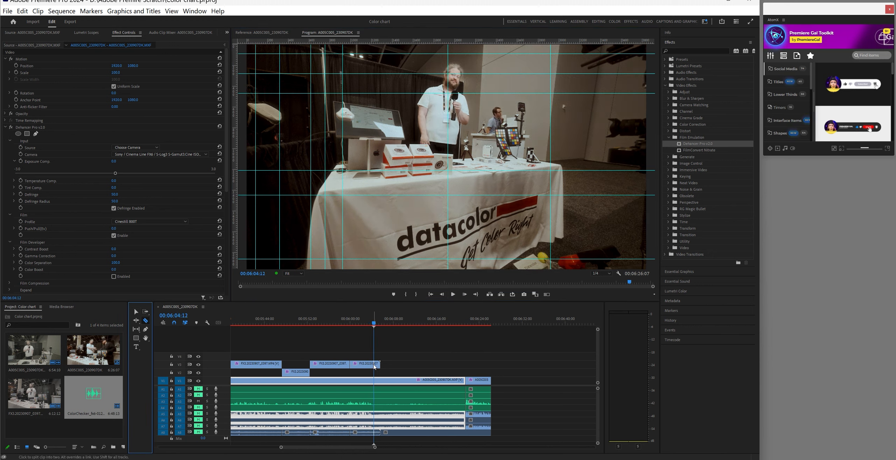
pyautogui.click(374, 381)
pyautogui.click(375, 397)
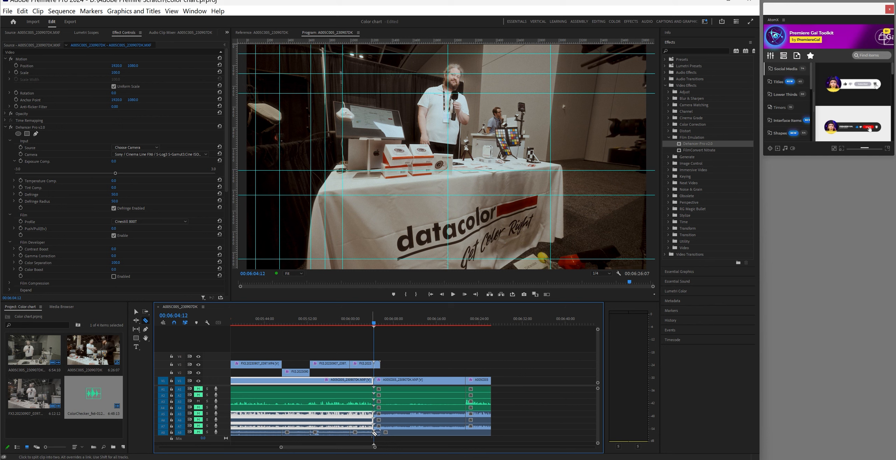
pyautogui.press('v')
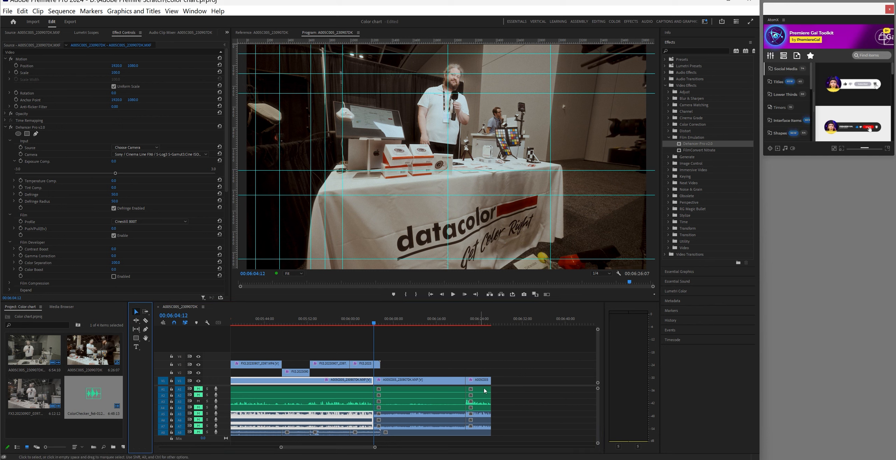
pyautogui.moveTo(377, 356); pyautogui.dragTo(385, 434)
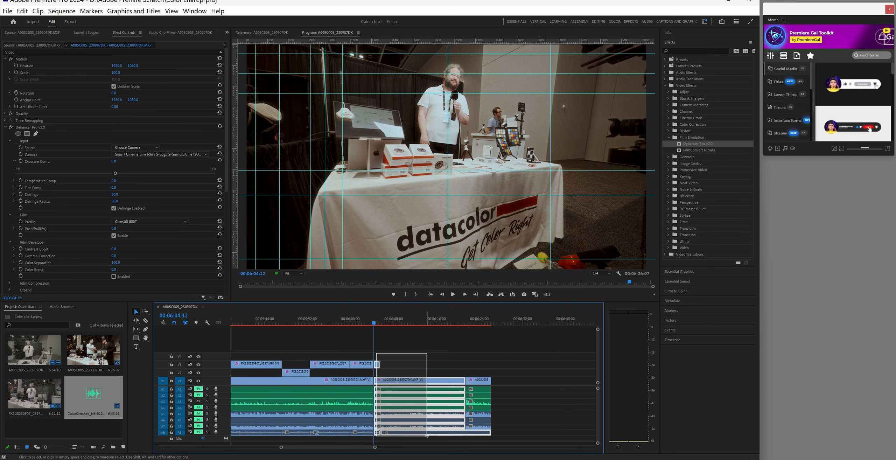
pyautogui.click(146, 320)
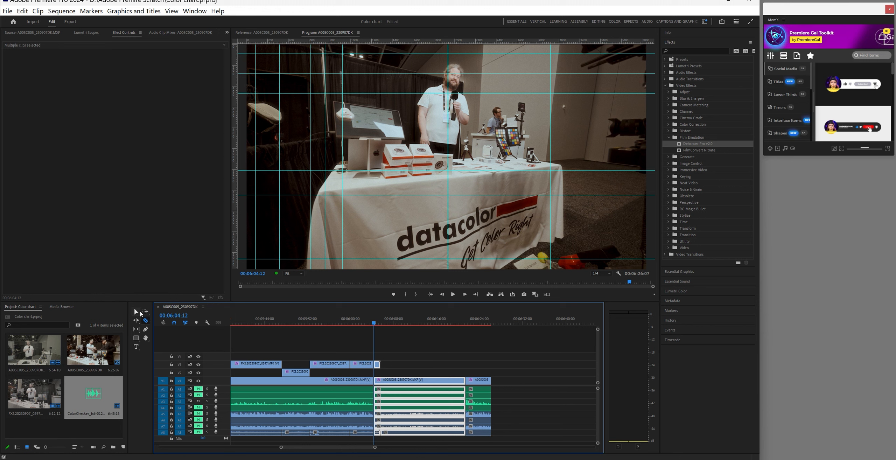
pyautogui.click(137, 312)
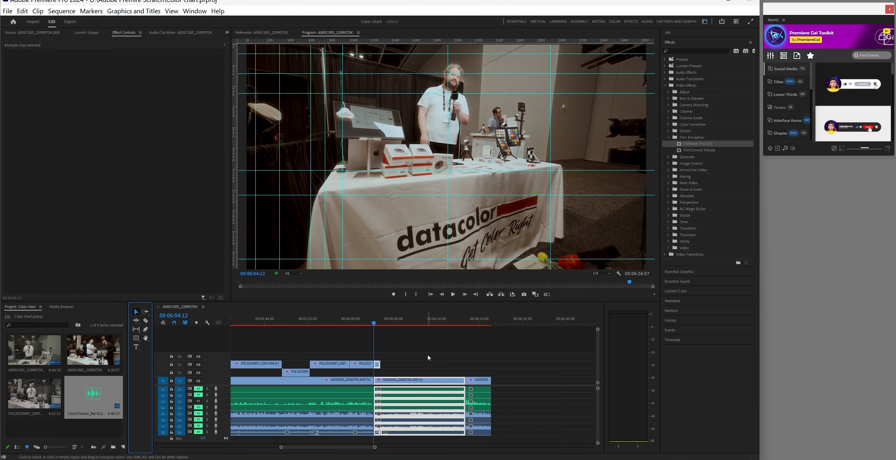
pyautogui.moveTo(377, 349); pyautogui.dragTo(431, 437)
pyautogui.press('Delete')
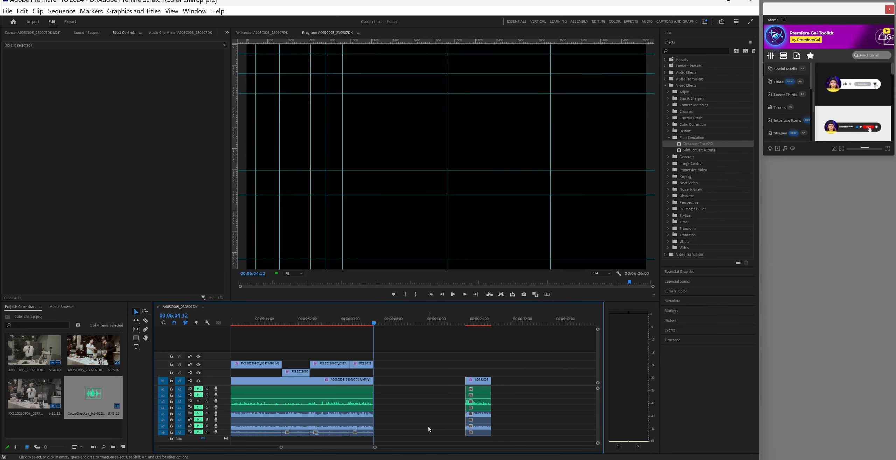
# Pull the closing clip block left to close the gap, ending at 00:06:09:01
pyautogui.click(144, 311)
pyautogui.click(454, 395)
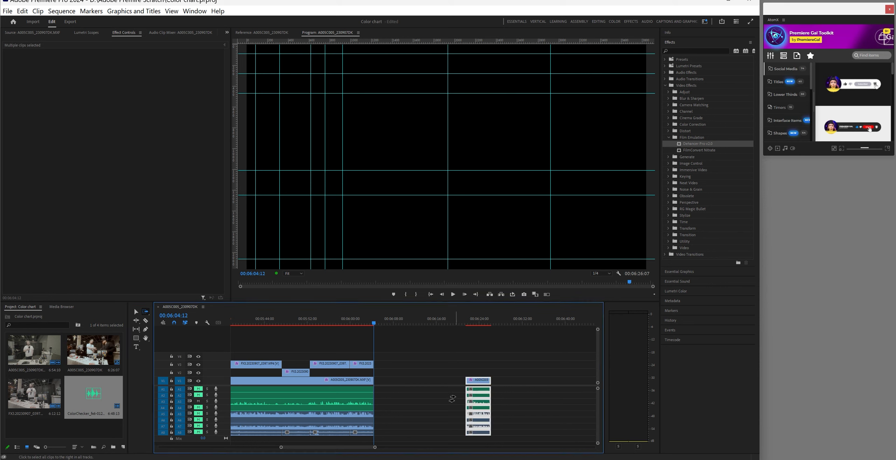
pyautogui.click(136, 311)
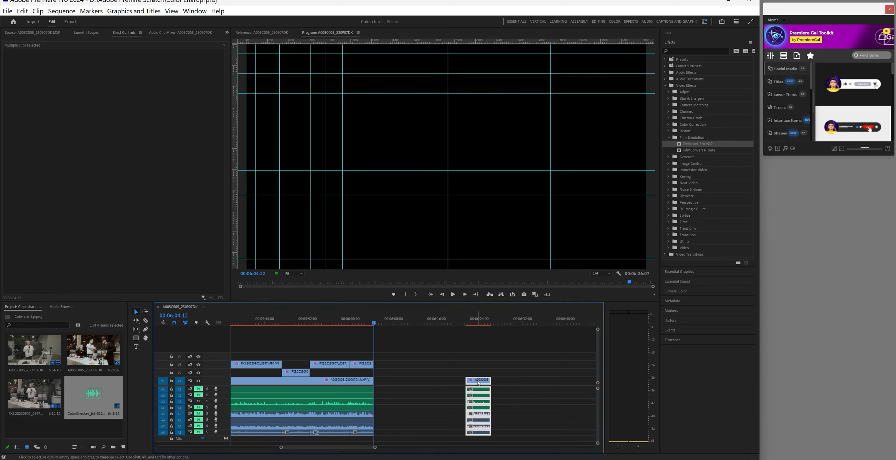
pyautogui.moveTo(478, 381); pyautogui.dragTo(386, 382)
pyautogui.moveTo(371, 448); pyautogui.dragTo(226, 440)
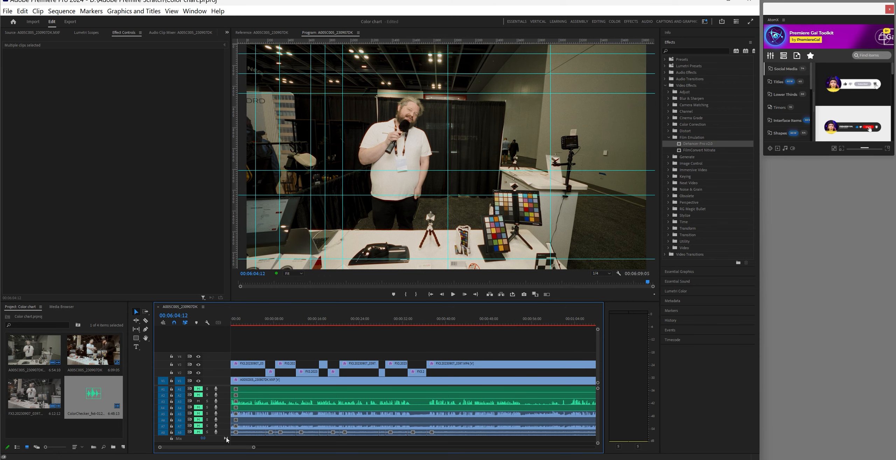
# Import BH-50-logo-RGB-secondary.png into the project
pyautogui.doubleClick(93, 423)
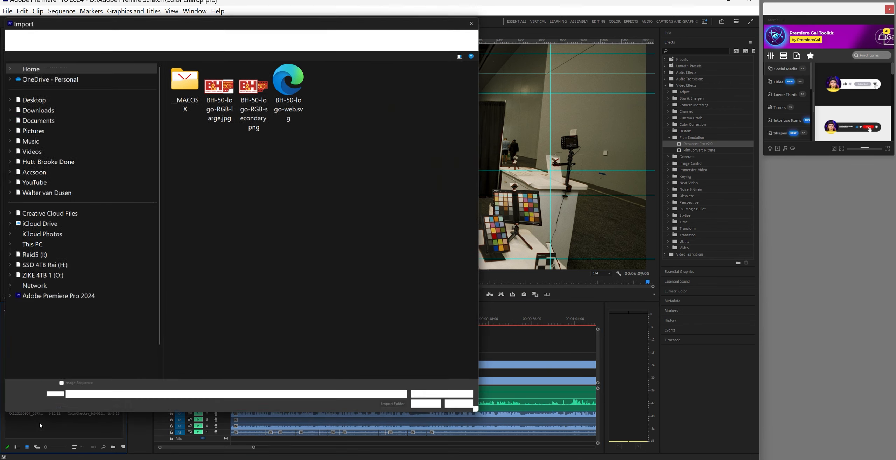
pyautogui.click(254, 91)
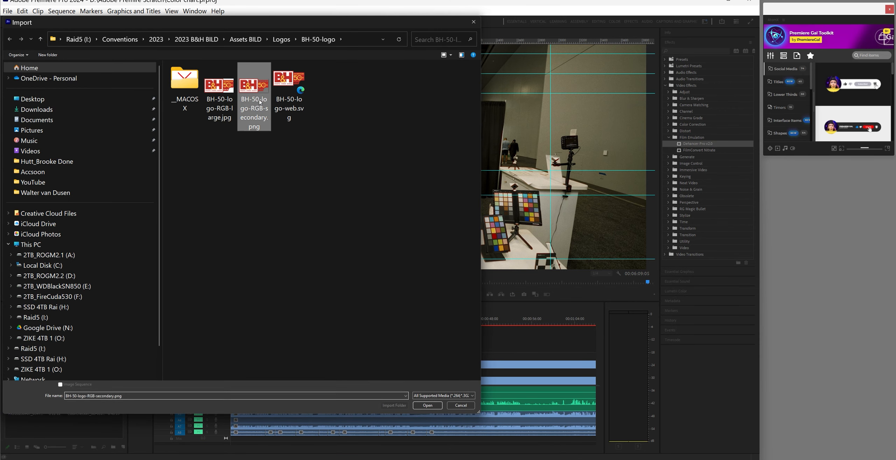
pyautogui.click(428, 405)
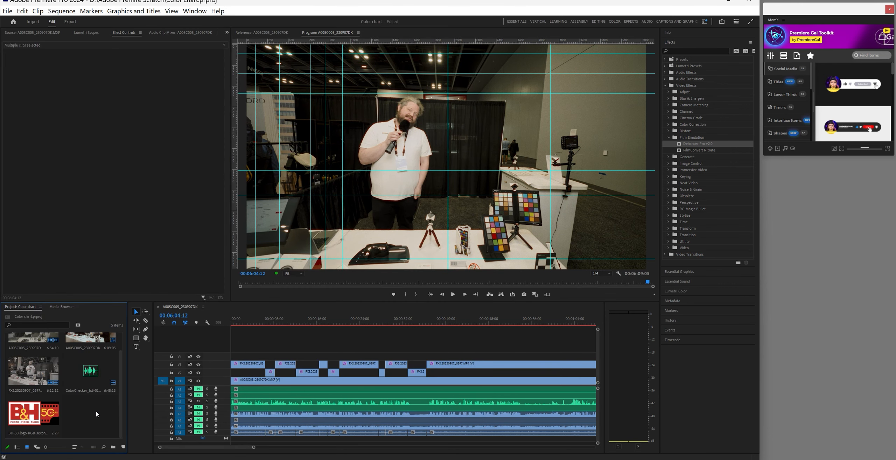
# Import 1920x1080-Bild-Final-Blank-Template-H.png from the Logos folder
pyautogui.doubleClick(88, 407)
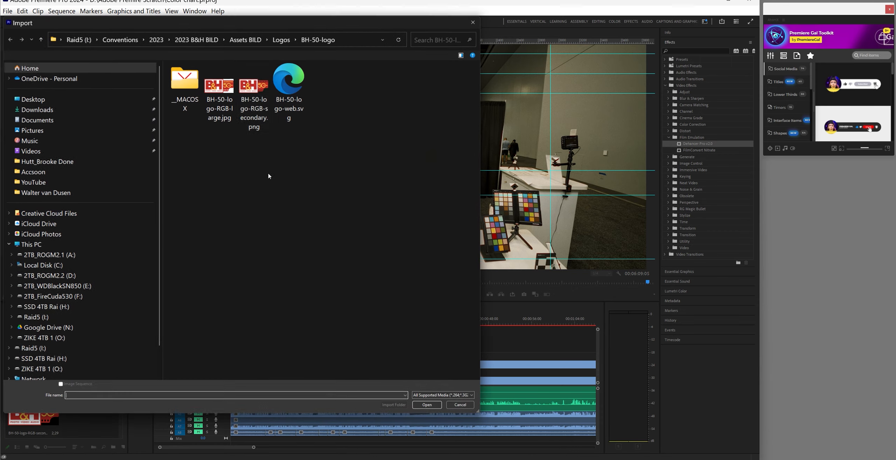
pyautogui.click(282, 40)
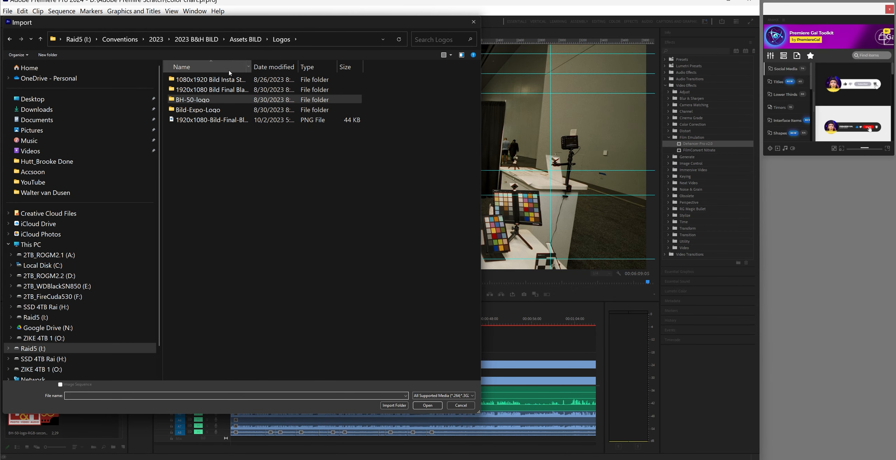
pyautogui.click(171, 92)
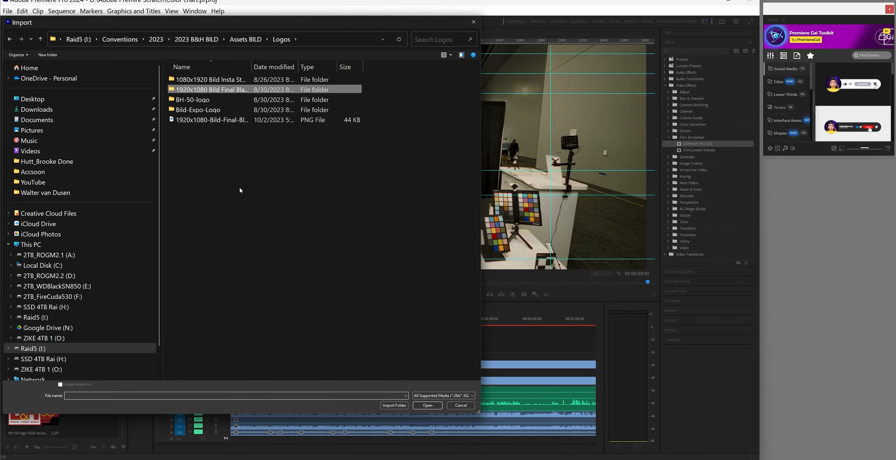
pyautogui.press('Return')
pyautogui.click(198, 39)
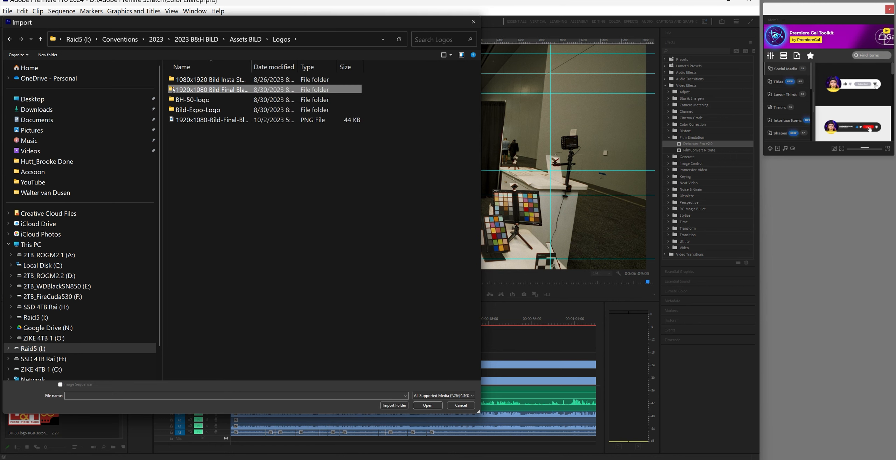
pyautogui.click(186, 120)
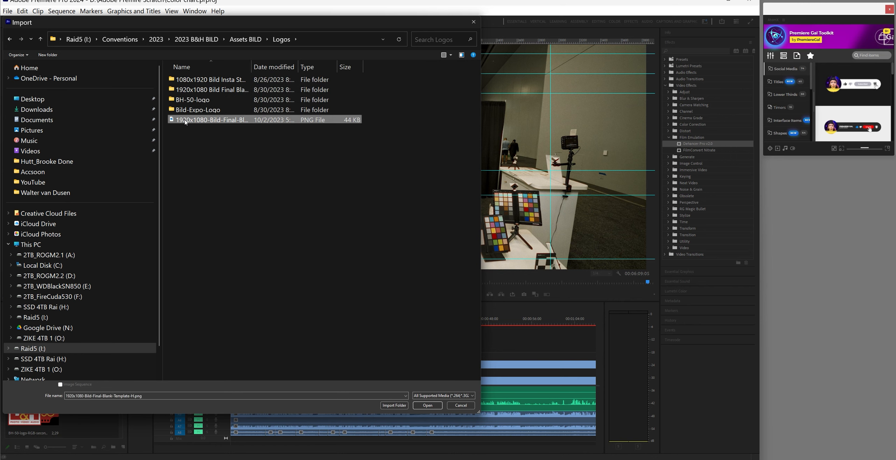
pyautogui.click(428, 405)
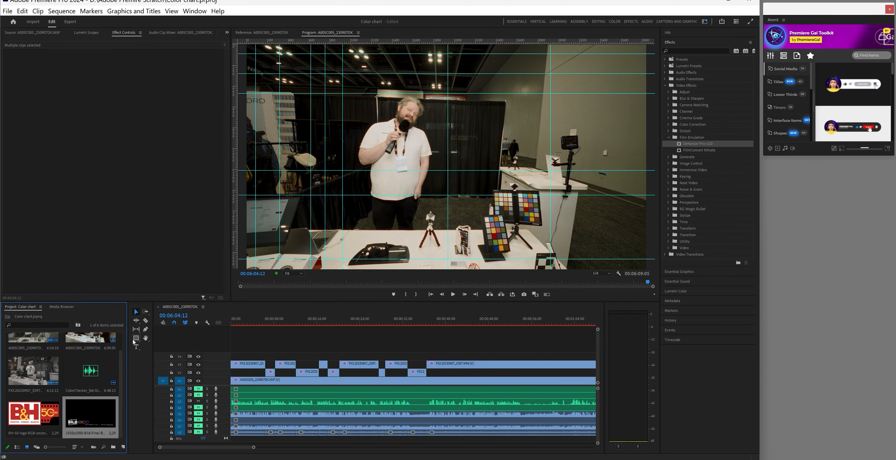
pyautogui.hotkey('ctrl', 'i')
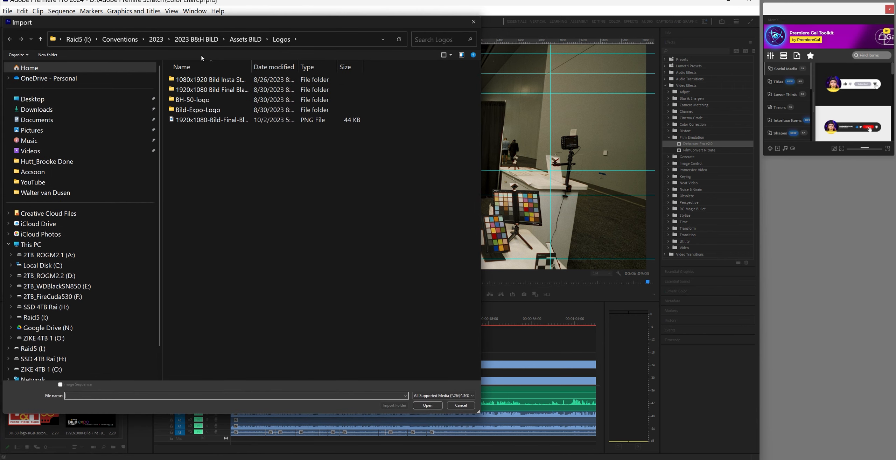
# Import NEW End Credit.mp4 and the like-and-subscribe .mov clip from YouTube's End Subscribe folder
pyautogui.click(85, 41)
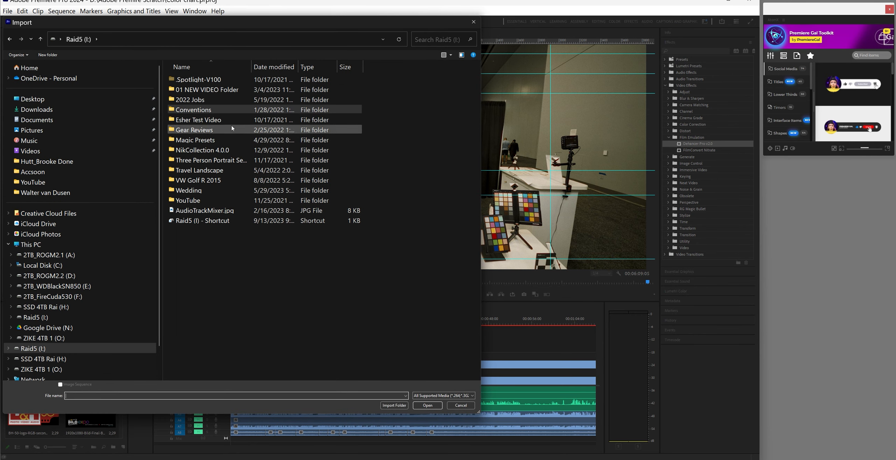
pyautogui.click(177, 200)
pyautogui.doubleClick(177, 201)
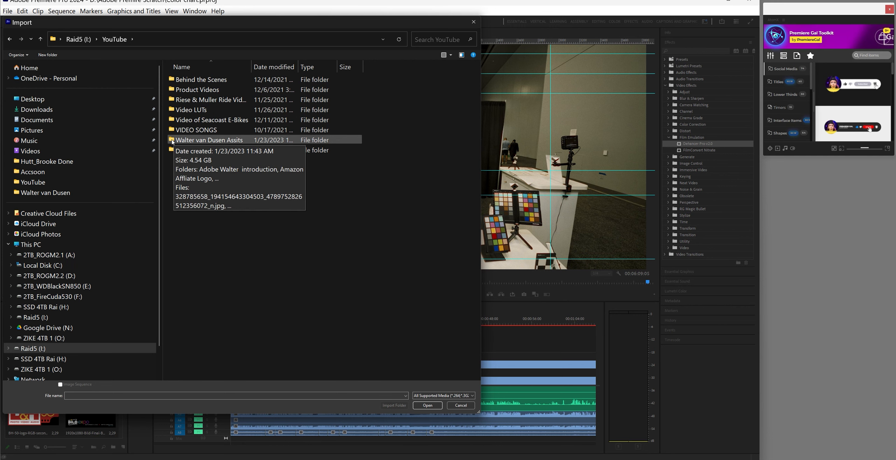
pyautogui.doubleClick(172, 141)
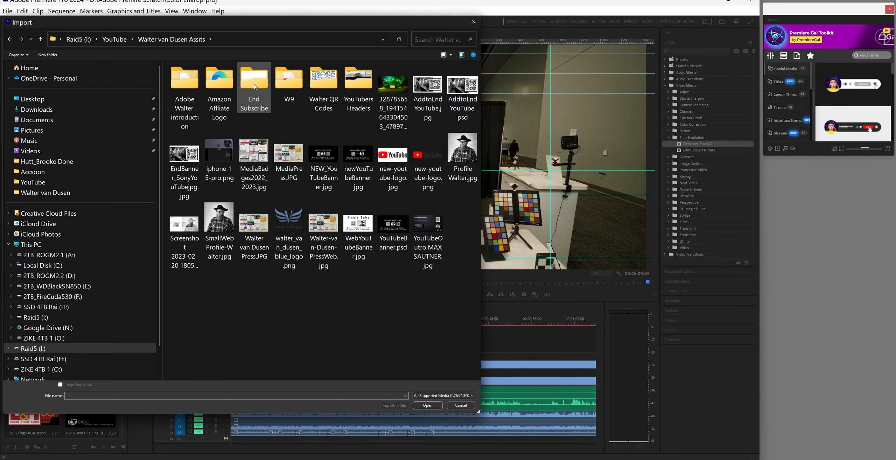
pyautogui.doubleClick(254, 86)
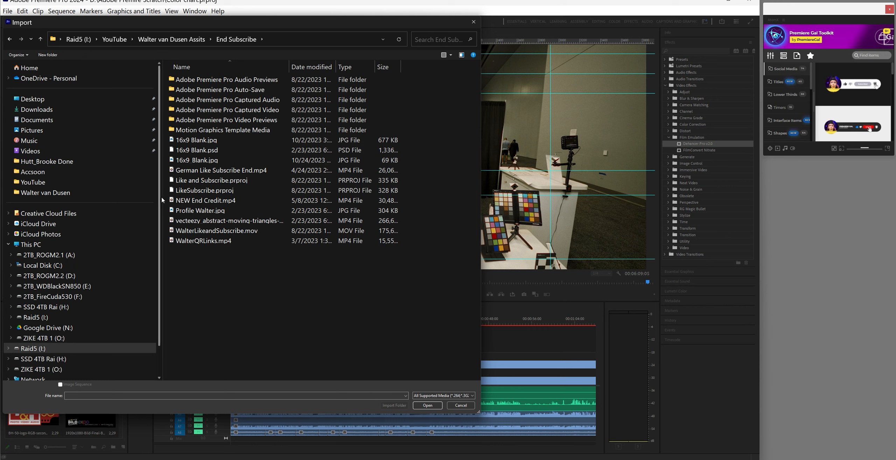
pyautogui.click(174, 200)
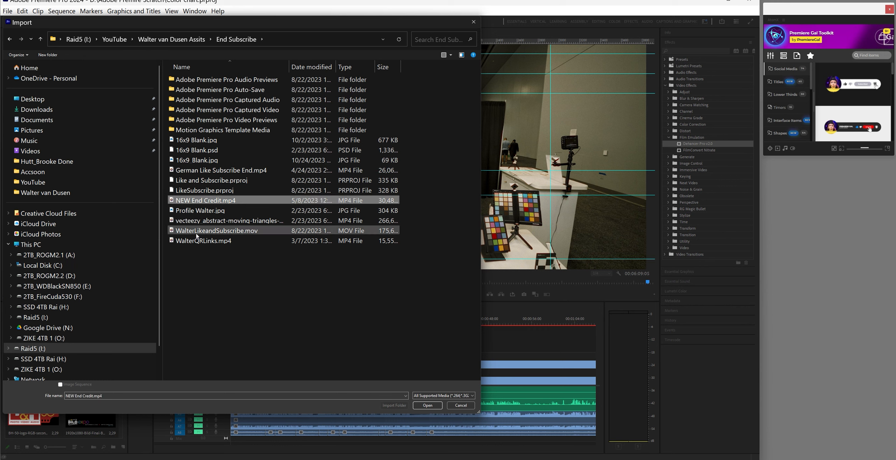
pyautogui.keyDown('ctrl'); pyautogui.click(206, 231); pyautogui.keyUp('ctrl')
pyautogui.click(428, 405)
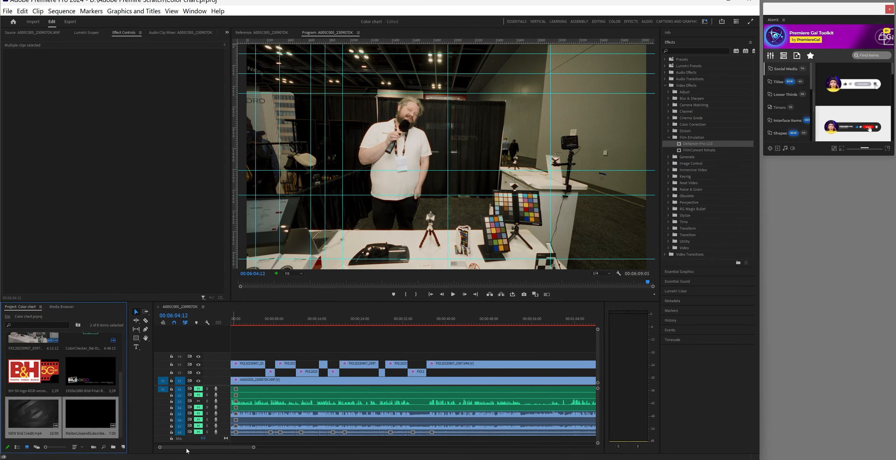
# Place both end-screen clips after the interview on the timeline and save the project
pyautogui.moveTo(254, 447); pyautogui.dragTo(503, 447)
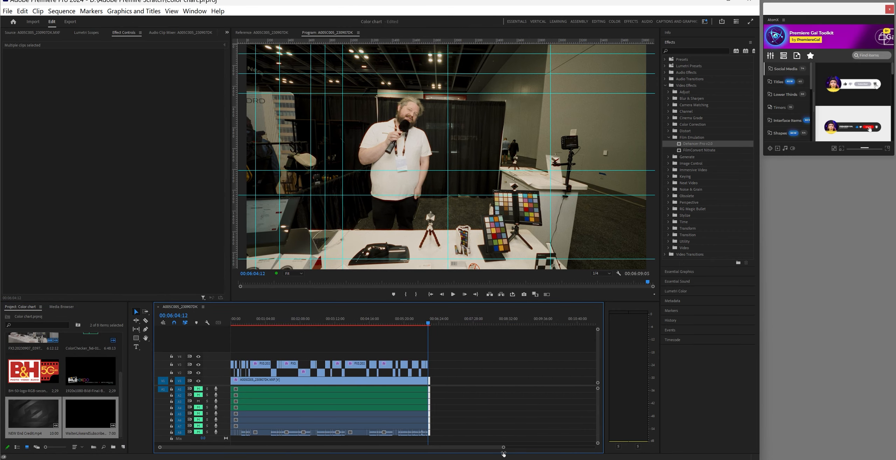
pyautogui.moveTo(34, 413); pyautogui.dragTo(434, 390)
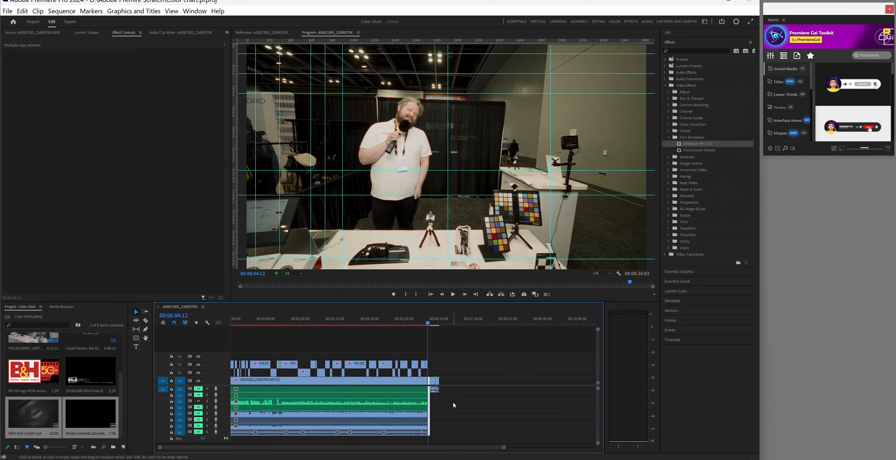
pyautogui.click(221, 433)
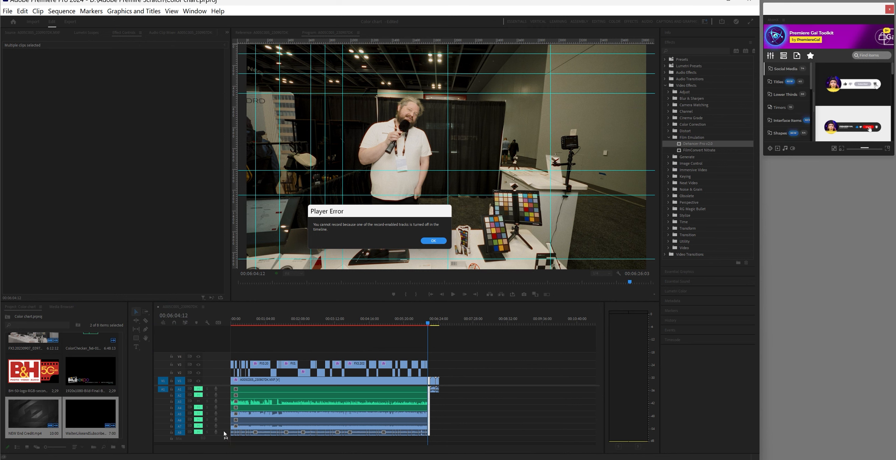
pyautogui.click(434, 241)
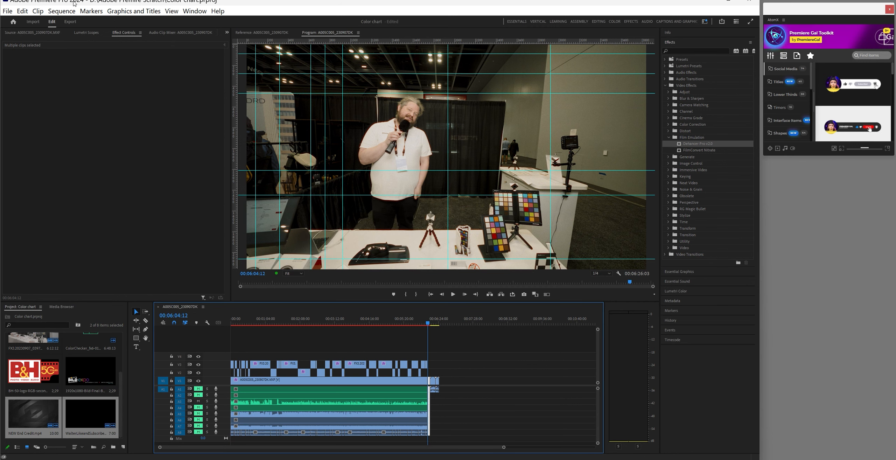
pyautogui.click(7, 11)
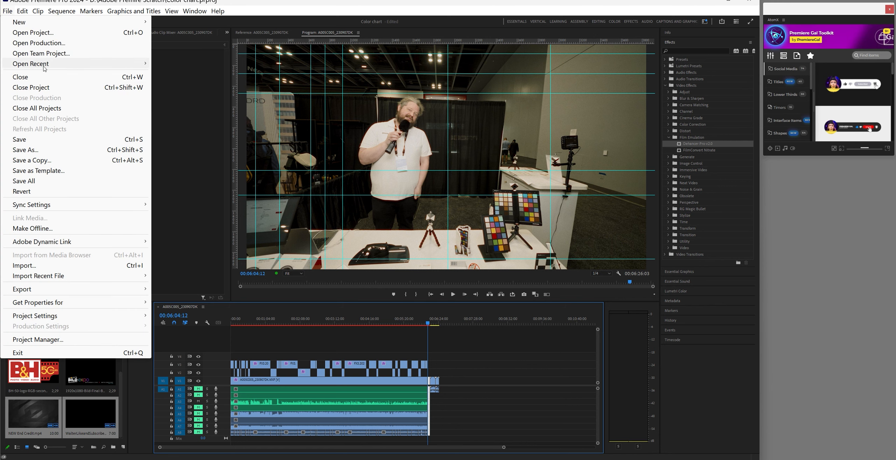
pyautogui.click(38, 139)
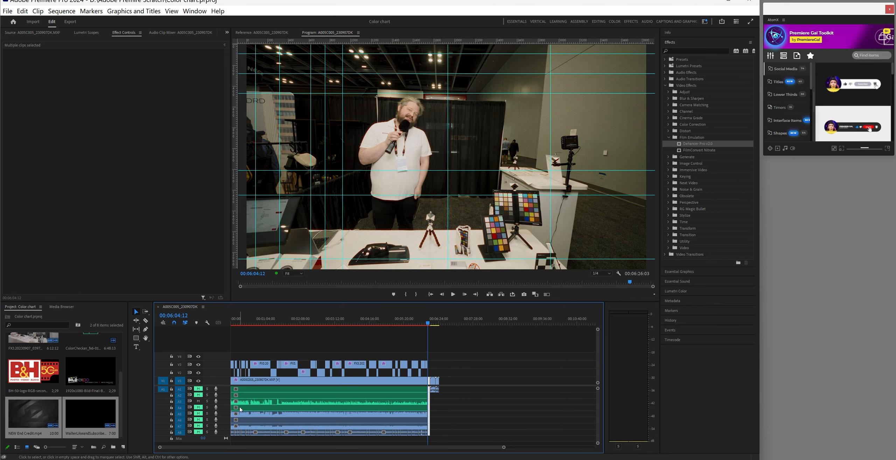
# Add a new audio track to the sequence and save again
pyautogui.click(444, 414)
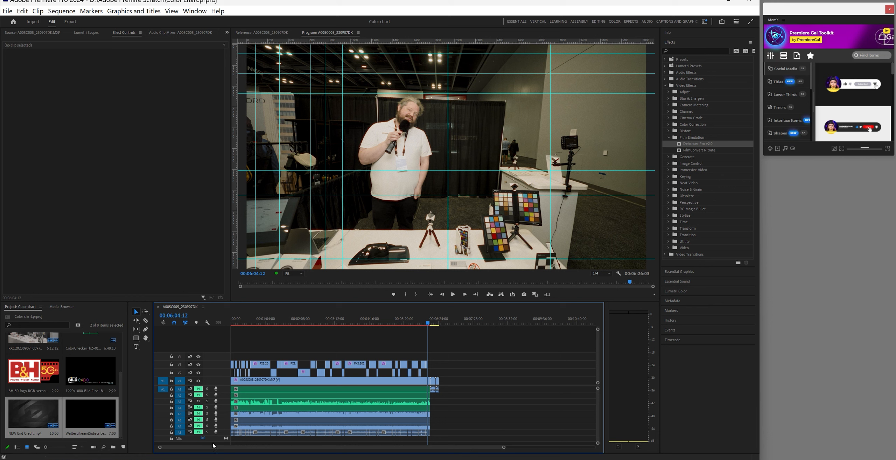
pyautogui.rightClick(224, 435)
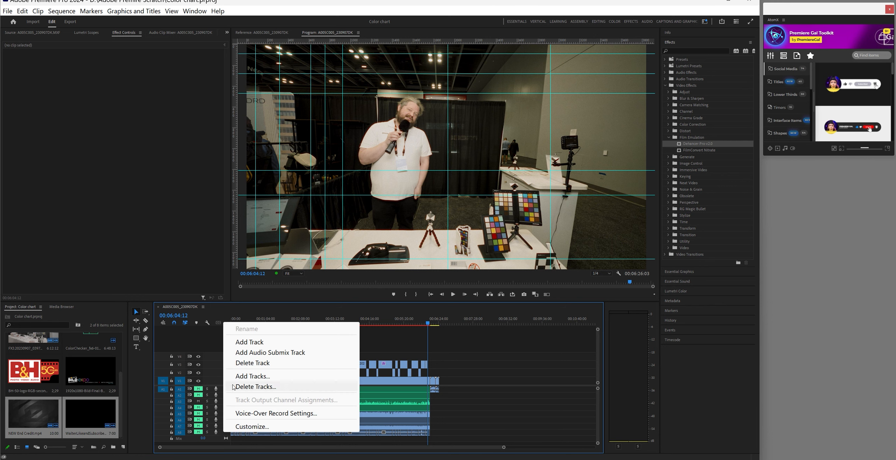
pyautogui.click(256, 341)
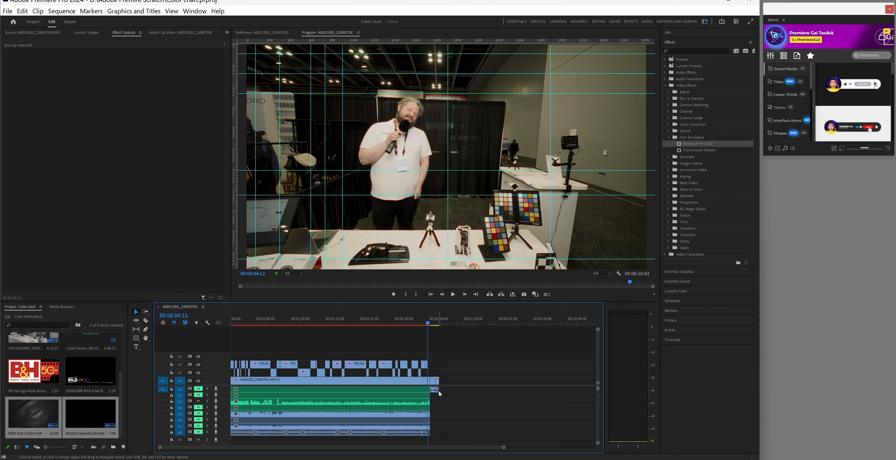
pyautogui.hotkey('ctrl', 's')
pyautogui.click(436, 325)
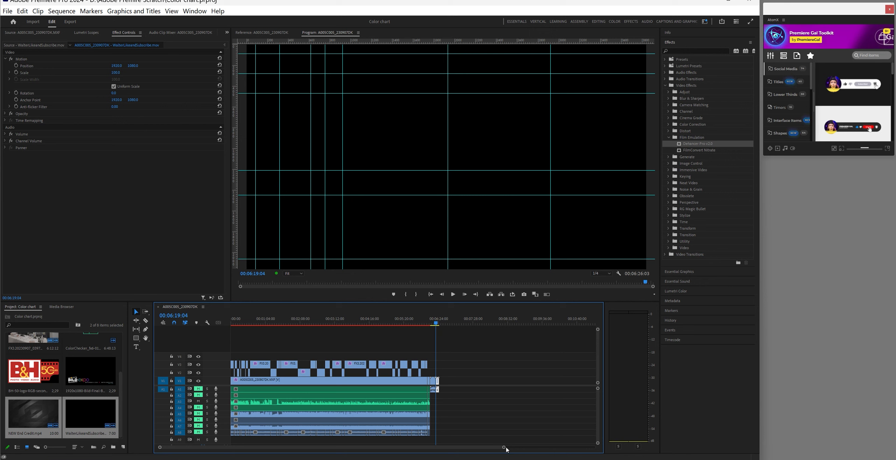
# Move the End Credit clip to the lowest track and slide the subscribe clip earlier
pyautogui.moveTo(505, 449); pyautogui.dragTo(434, 448)
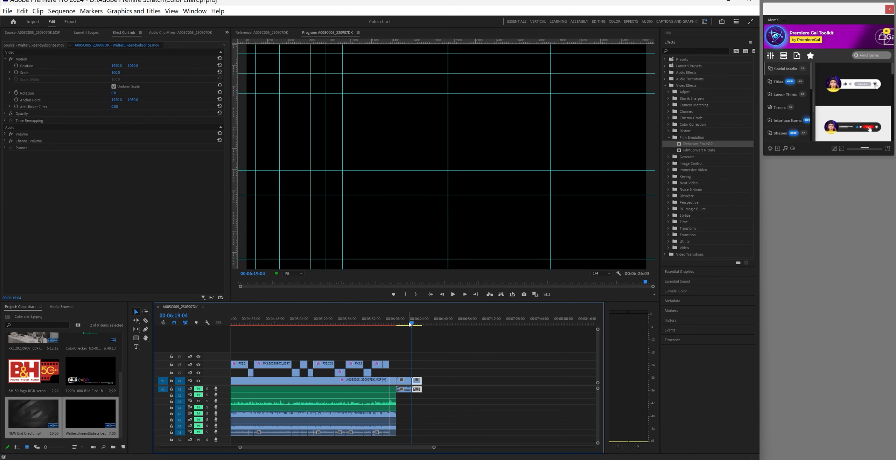
pyautogui.moveTo(411, 323); pyautogui.dragTo(403, 325)
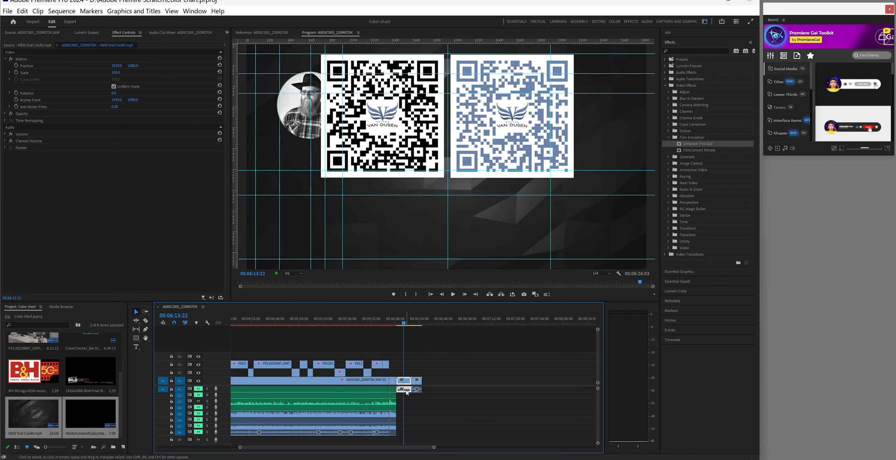
pyautogui.moveTo(406, 392); pyautogui.dragTo(410, 439)
pyautogui.click(416, 321)
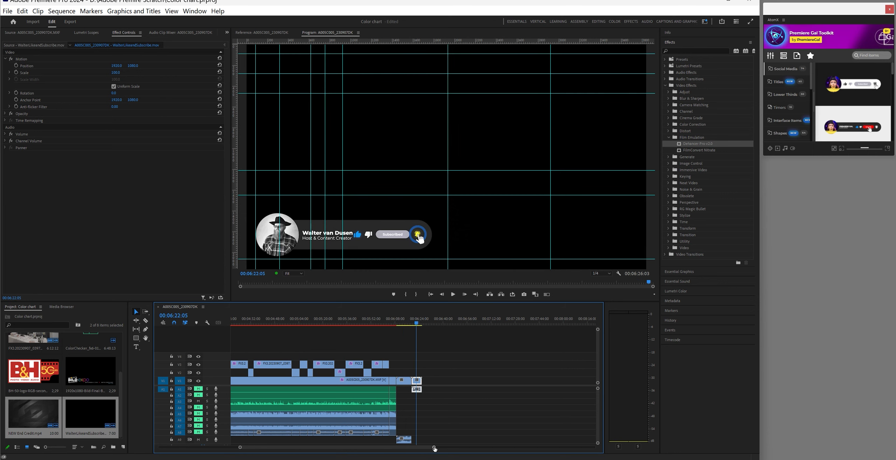
pyautogui.moveTo(434, 448); pyautogui.dragTo(551, 456)
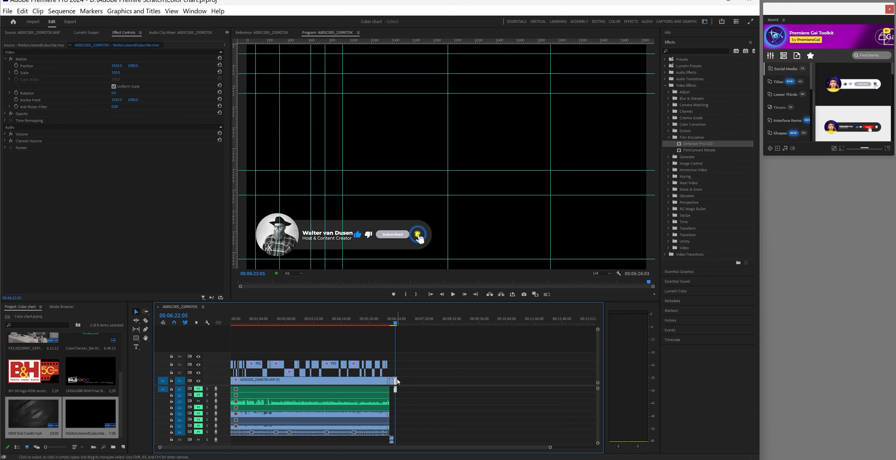
pyautogui.moveTo(394, 381); pyautogui.dragTo(415, 356)
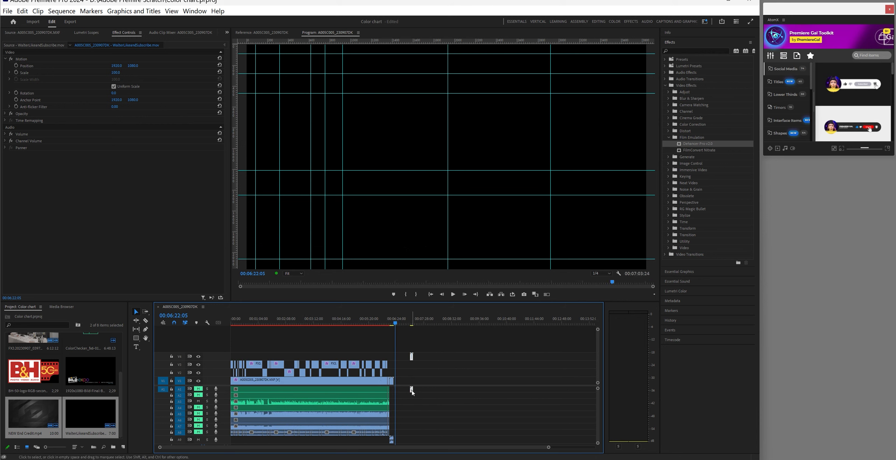
# Pull the stray end clips back against the sequence and drop the small audio clip onto A9
pyautogui.moveTo(413, 389); pyautogui.dragTo(230, 439)
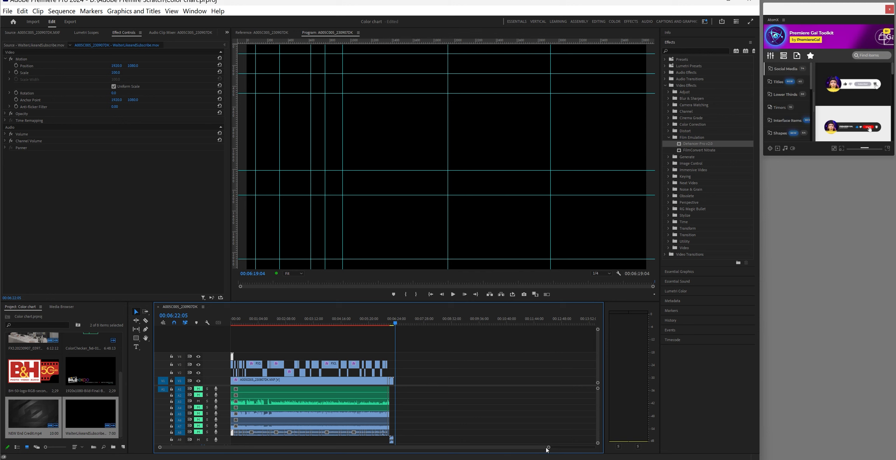
pyautogui.moveTo(548, 450); pyautogui.dragTo(447, 453)
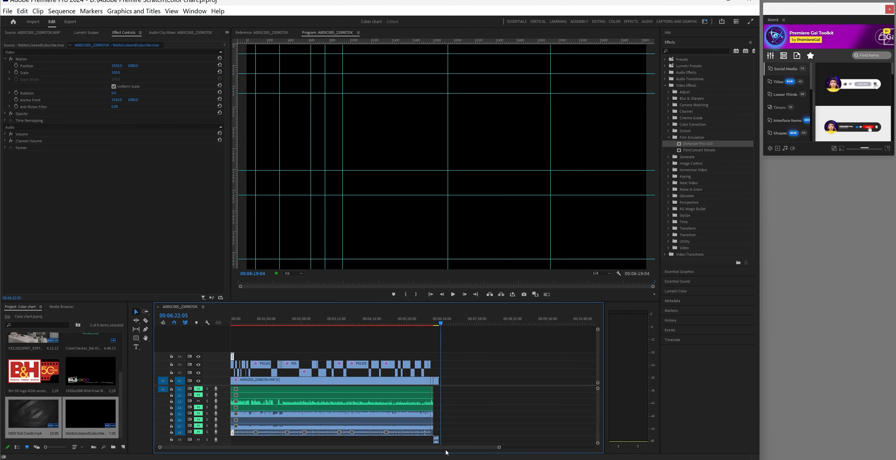
pyautogui.moveTo(233, 434); pyautogui.dragTo(232, 440)
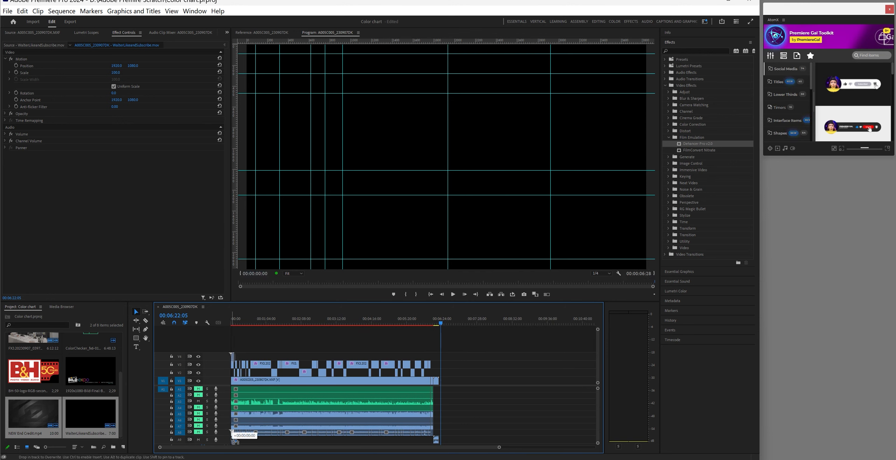
# Hide V3 and white-balance the V1 clip on the colour chart (Temperature -21.4, Tint 5.7)
pyautogui.click(233, 323)
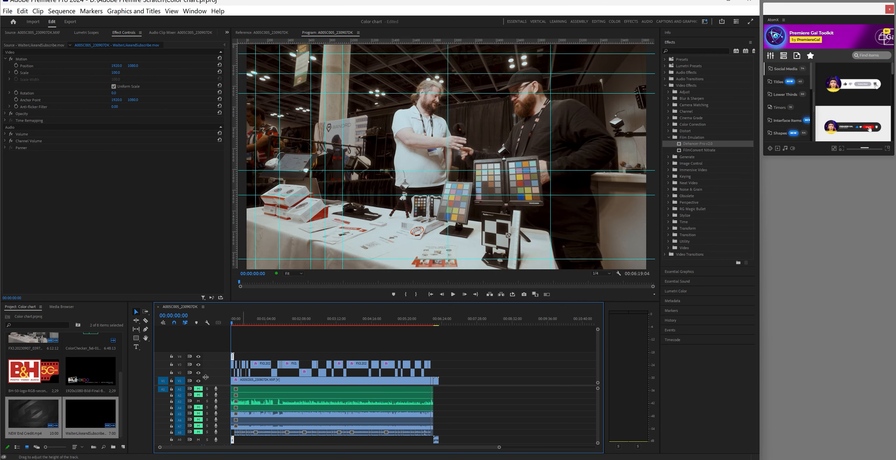
pyautogui.click(198, 365)
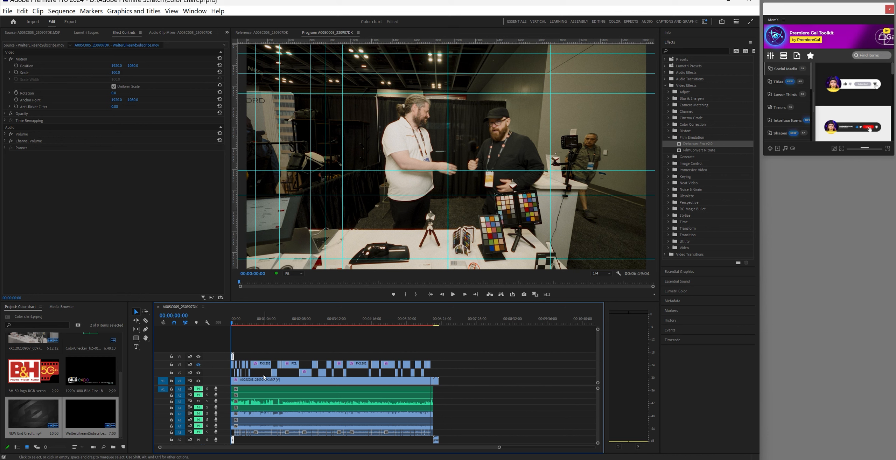
pyautogui.click(245, 383)
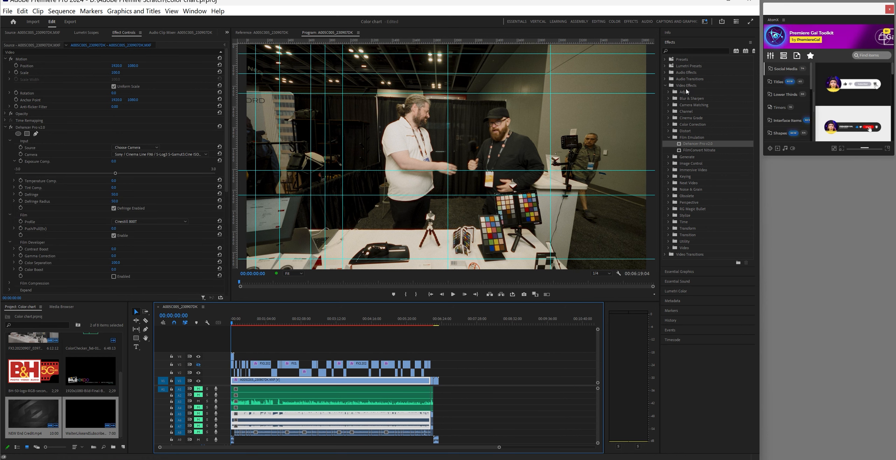
pyautogui.click(665, 85)
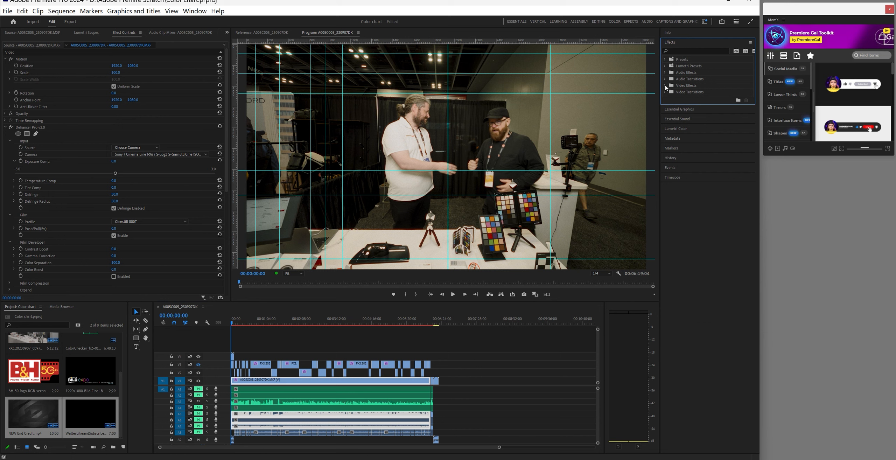
pyautogui.click(667, 129)
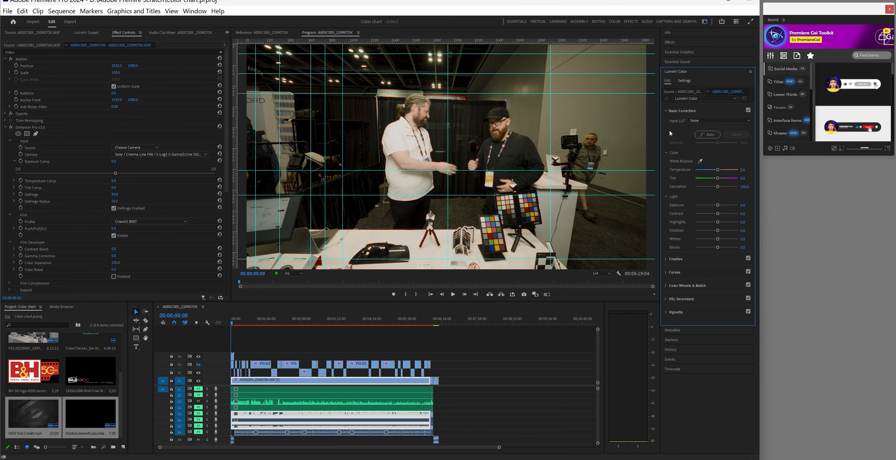
pyautogui.click(700, 162)
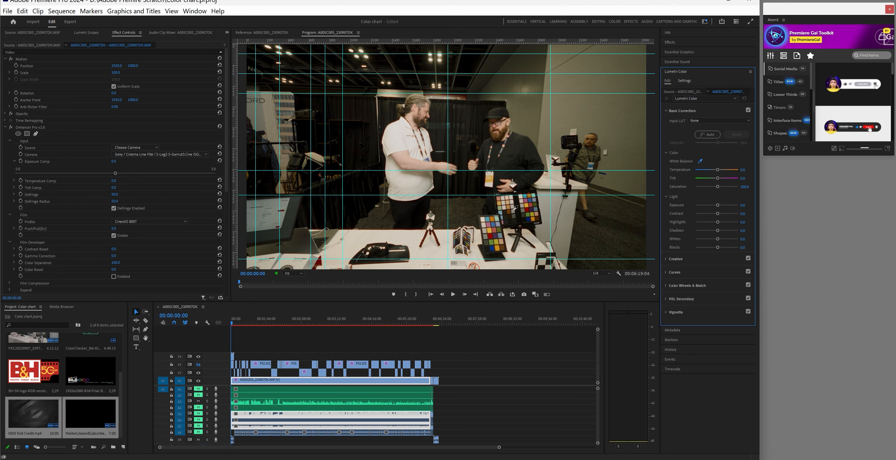
pyautogui.click(513, 211)
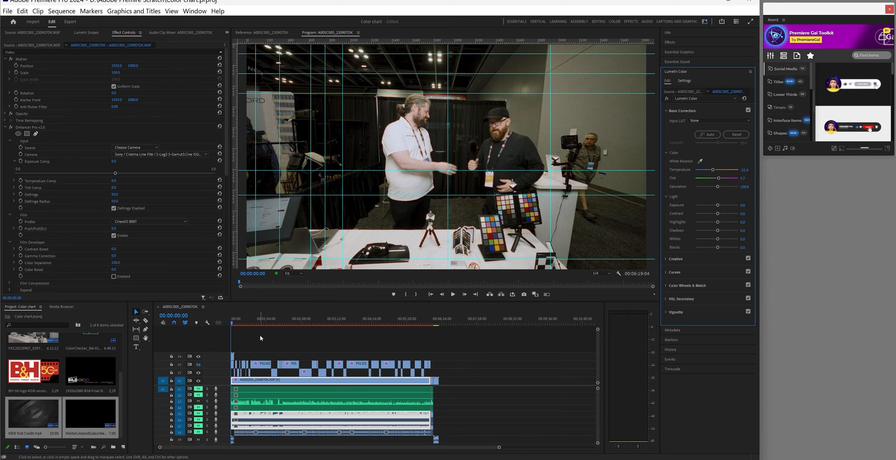
# Apply the Lumetri white-balance sampler to the FX3 clip on V3 as well
pyautogui.click(257, 324)
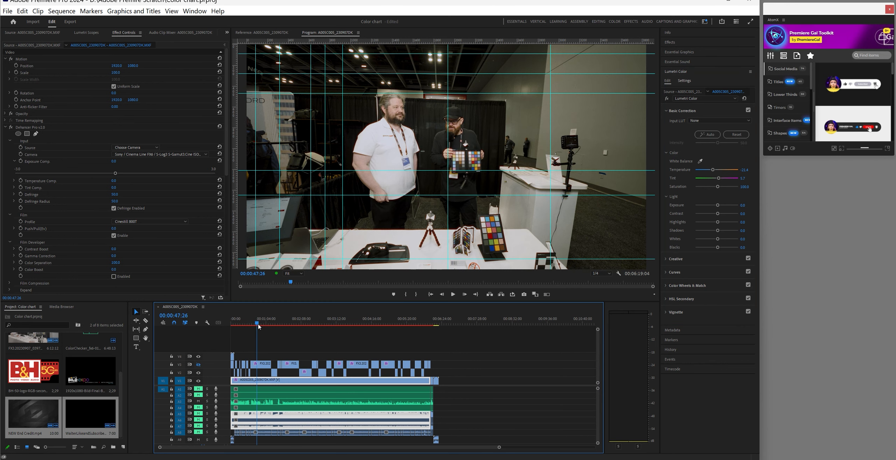
pyautogui.click(263, 365)
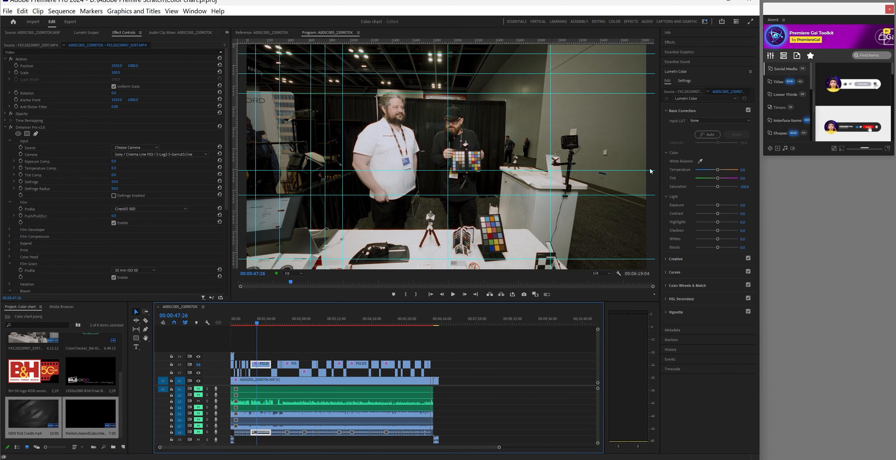
pyautogui.click(701, 161)
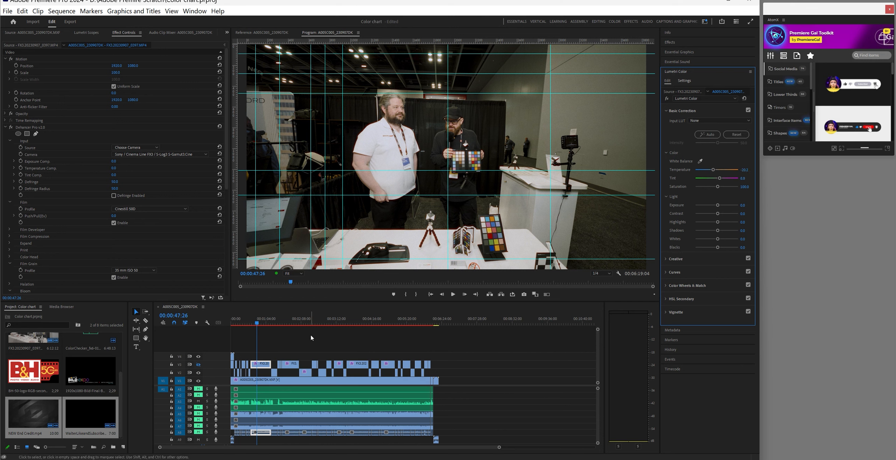
pyautogui.moveTo(259, 324); pyautogui.dragTo(214, 329)
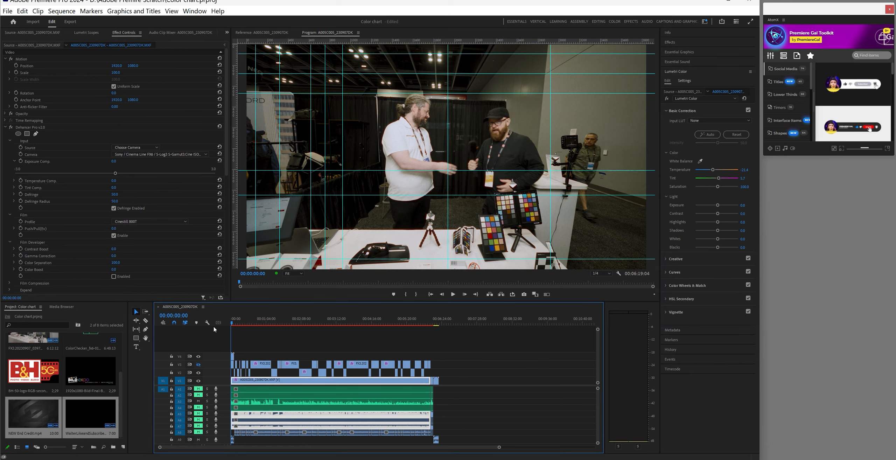
# Run Sequence > Render In to Out for the whole graded sequence and move the progress window aside
pyautogui.click(71, 15)
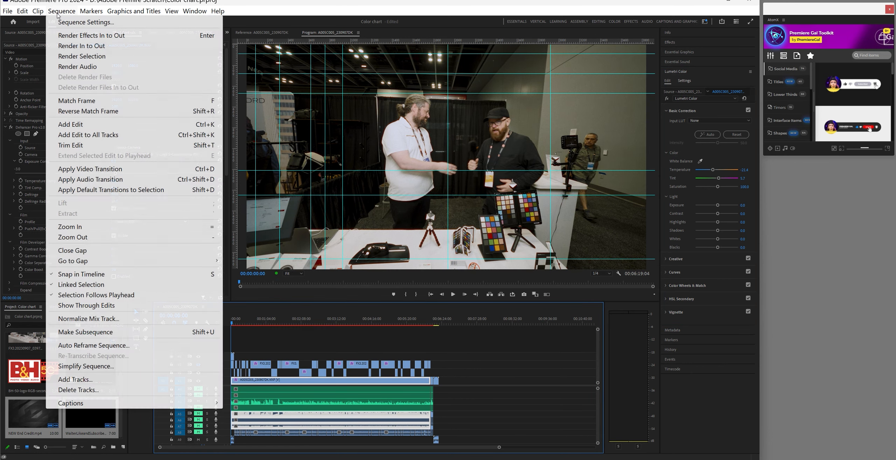
pyautogui.click(78, 46)
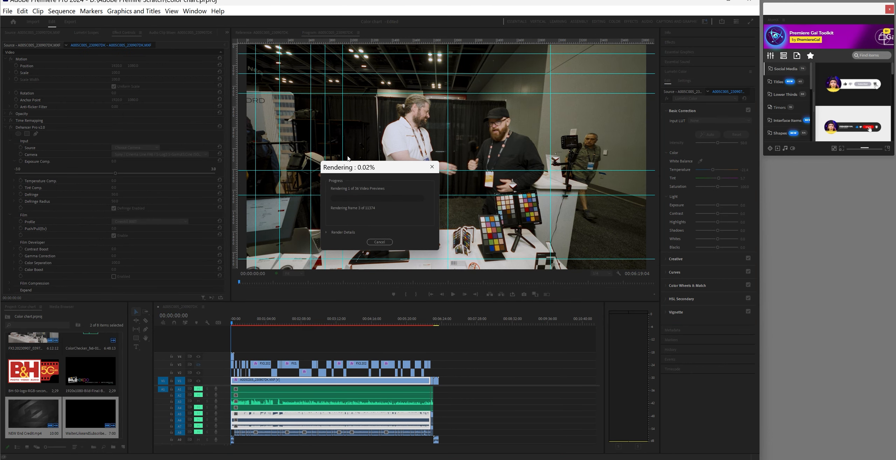
pyautogui.moveTo(366, 175); pyautogui.dragTo(492, 337)
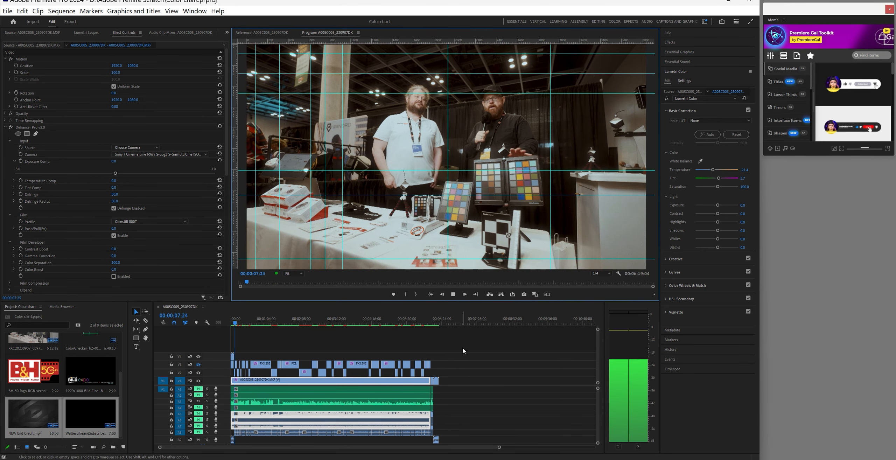
pyautogui.moveTo(237, 322); pyautogui.dragTo(220, 331)
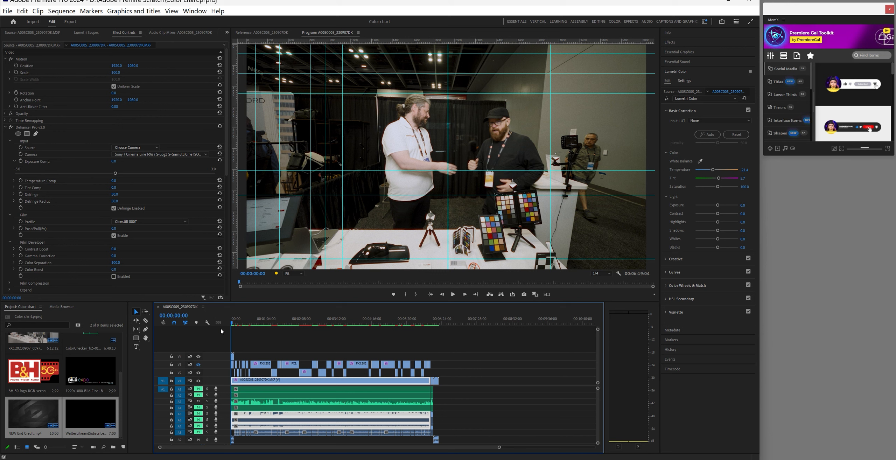
pyautogui.click(453, 295)
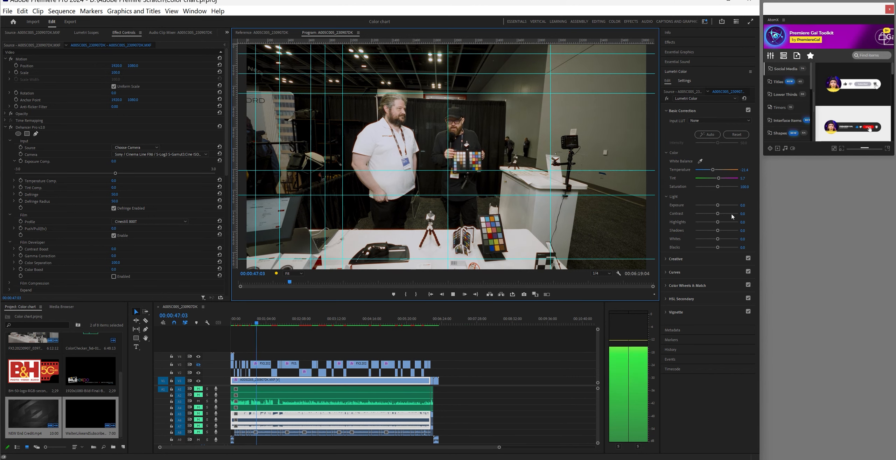
# Place AtomX Lower Thirds > Minimal > Left template LT_Minimal_Left_08 onto V5 at 00:01:31:06
pyautogui.moveTo(819, 156); pyautogui.dragTo(841, 439)
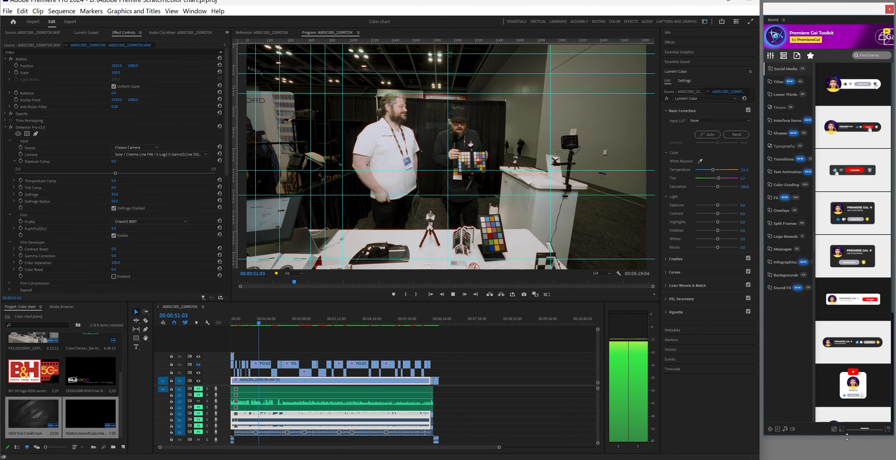
pyautogui.click(778, 82)
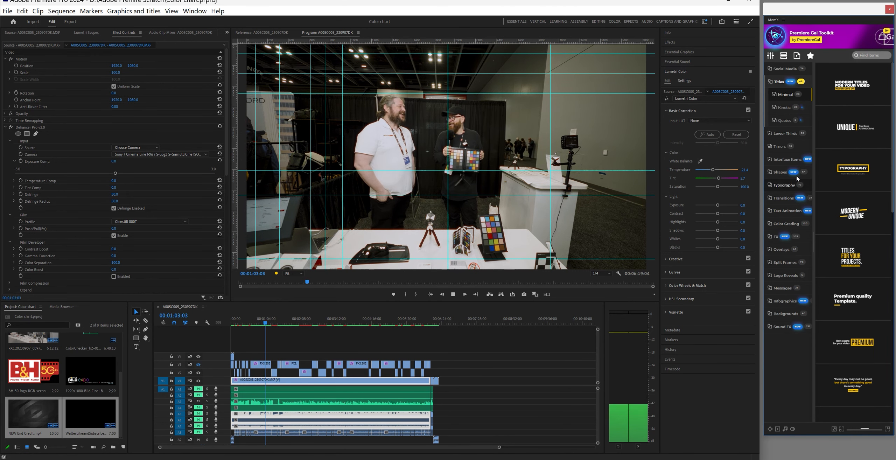
pyautogui.click(786, 135)
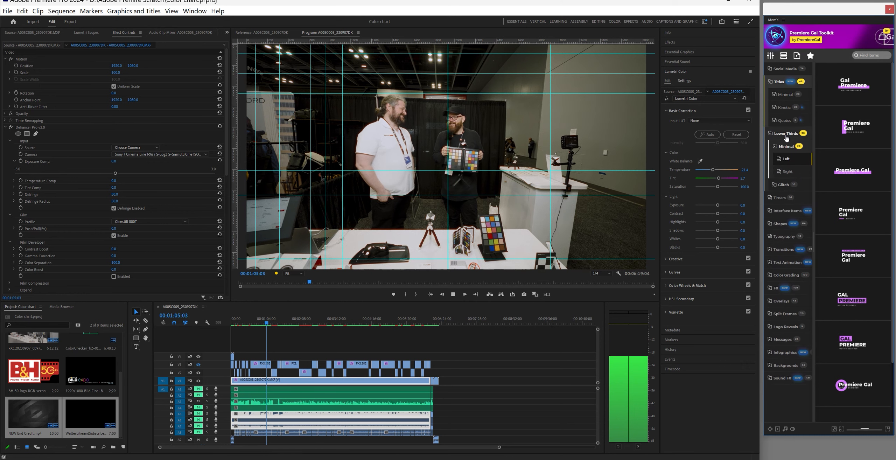
pyautogui.moveTo(851, 220)
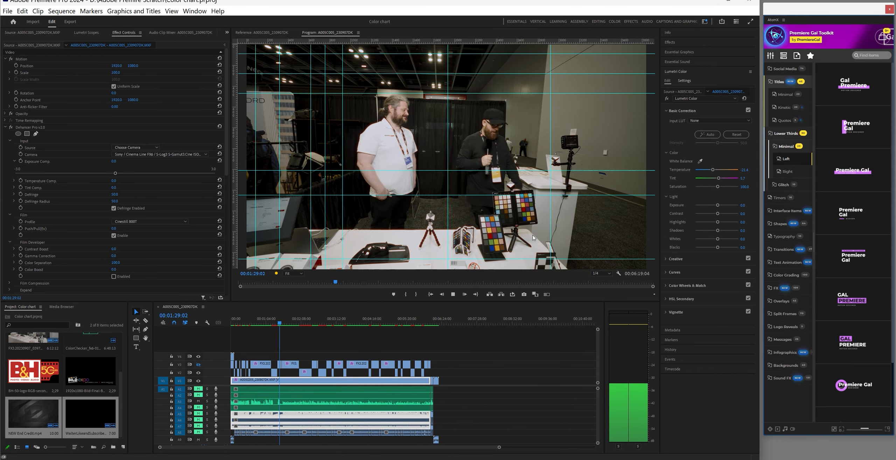
pyautogui.click(453, 294)
pyautogui.moveTo(849, 214); pyautogui.dragTo(284, 350)
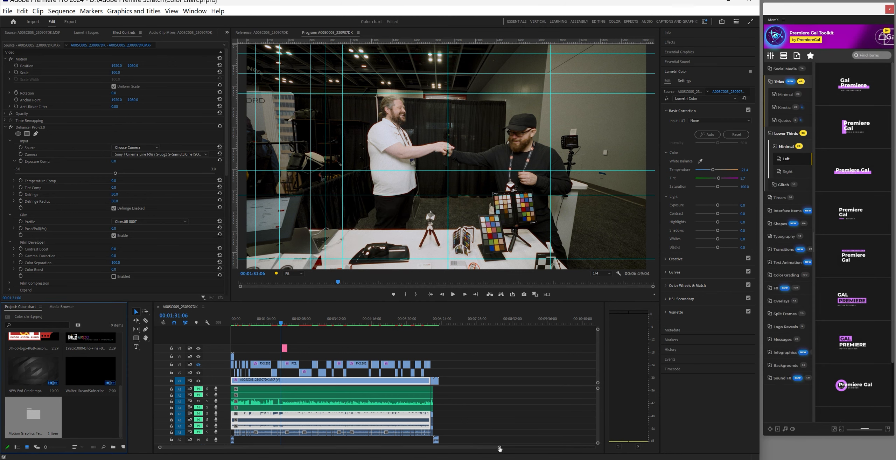
# Nudge the lower-third clip slightly earlier and park the playhead where the title is fully visible
pyautogui.moveTo(499, 448); pyautogui.dragTo(356, 447)
pyautogui.moveTo(377, 350); pyautogui.dragTo(374, 350)
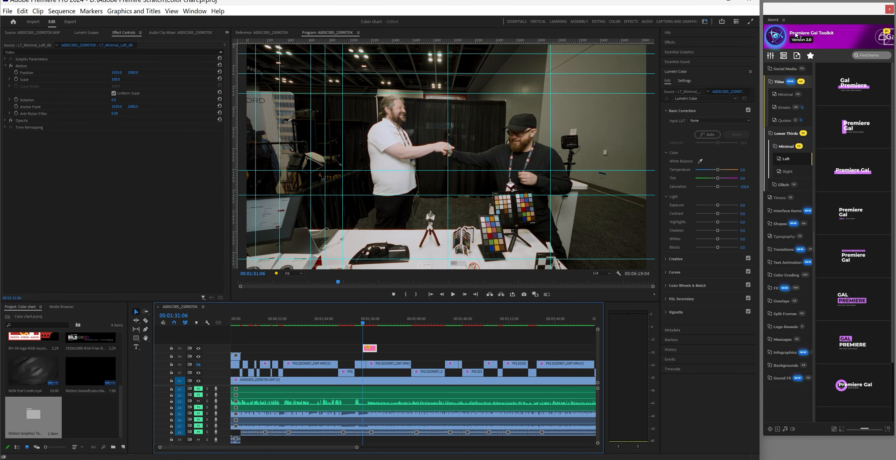
pyautogui.click(366, 322)
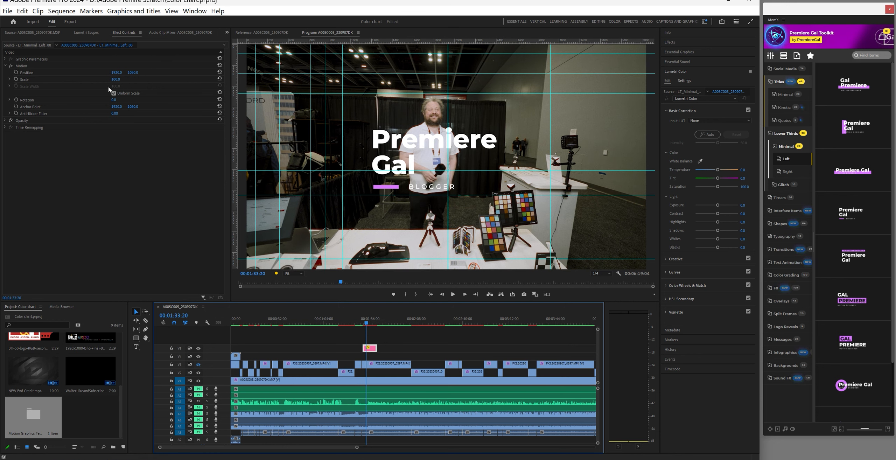
# Set the title's Scale to 87 and move it down to the frame's lower-left corner
pyautogui.moveTo(115, 80); pyautogui.dragTo(4, 74)
pyautogui.moveTo(134, 73); pyautogui.dragTo(382, 73)
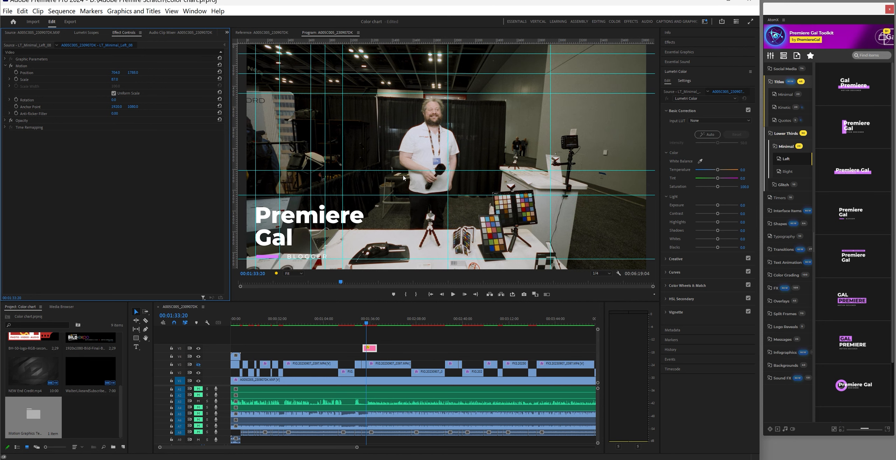
pyautogui.click(453, 295)
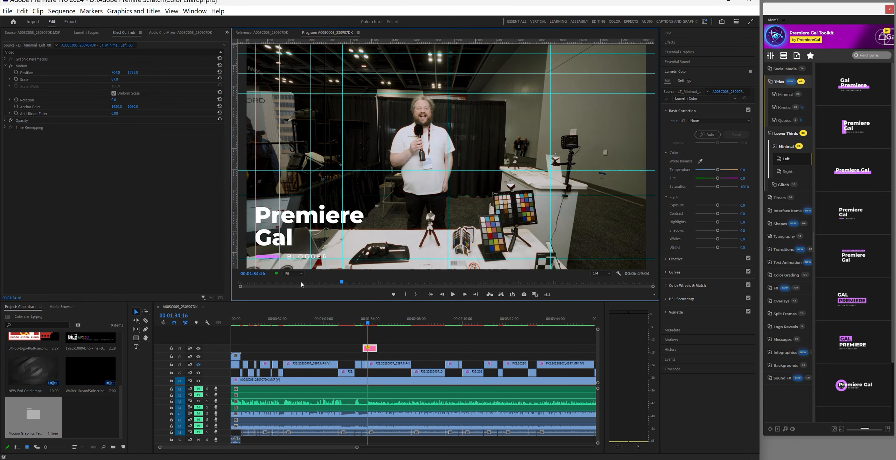
pyautogui.click(294, 274)
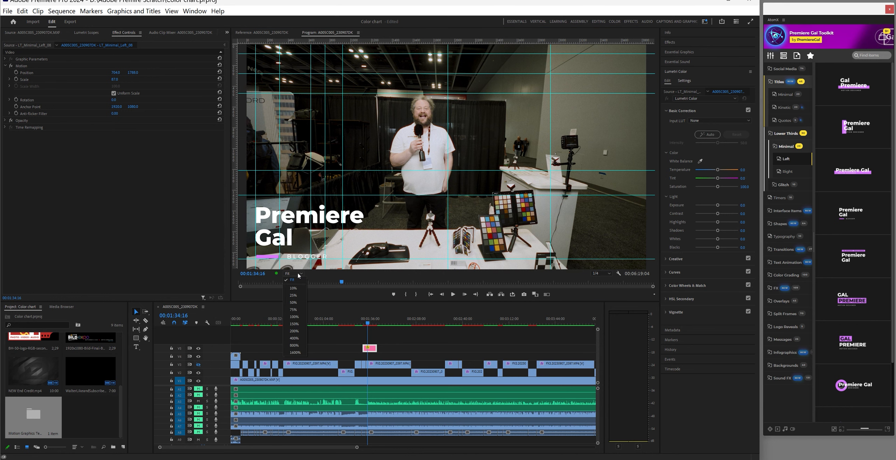
# Magnify the Program monitor to 150% and stop on a frame showing the name badge
pyautogui.click(294, 317)
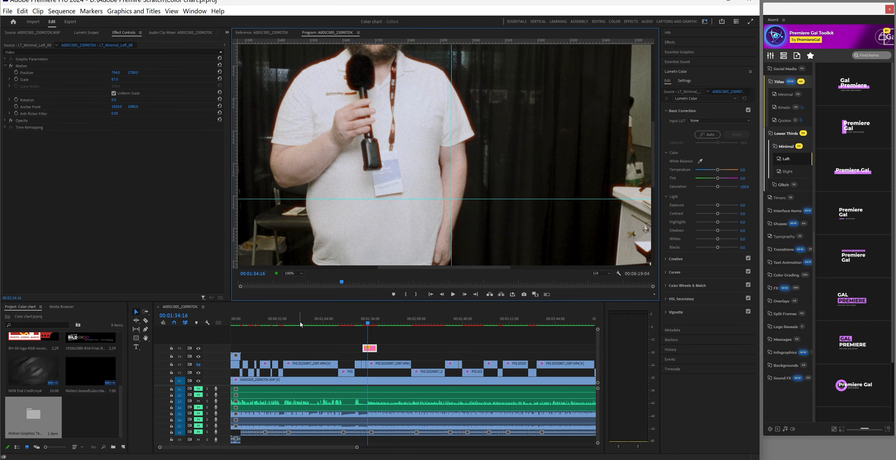
pyautogui.click(300, 274)
pyautogui.click(295, 324)
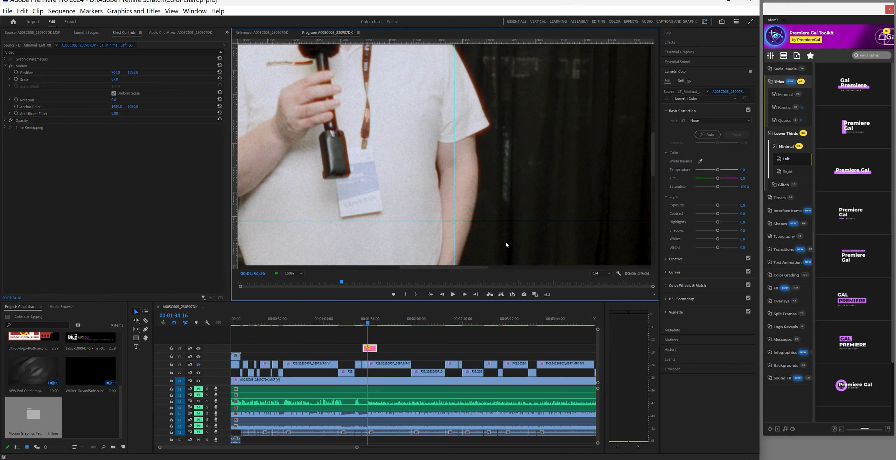
pyautogui.click(456, 297)
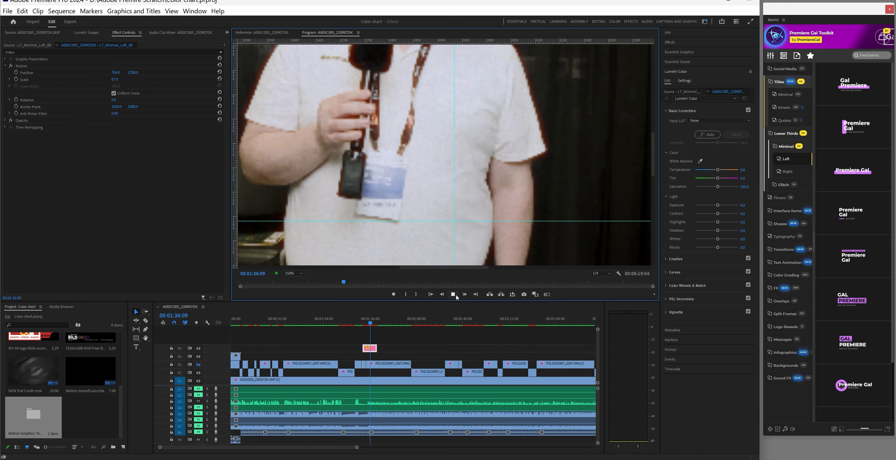
pyautogui.click(456, 297)
pyautogui.click(455, 295)
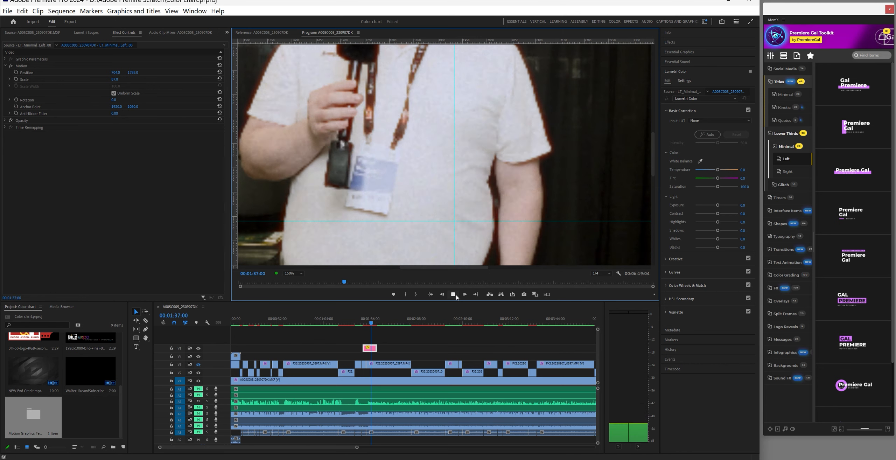
pyautogui.click(457, 297)
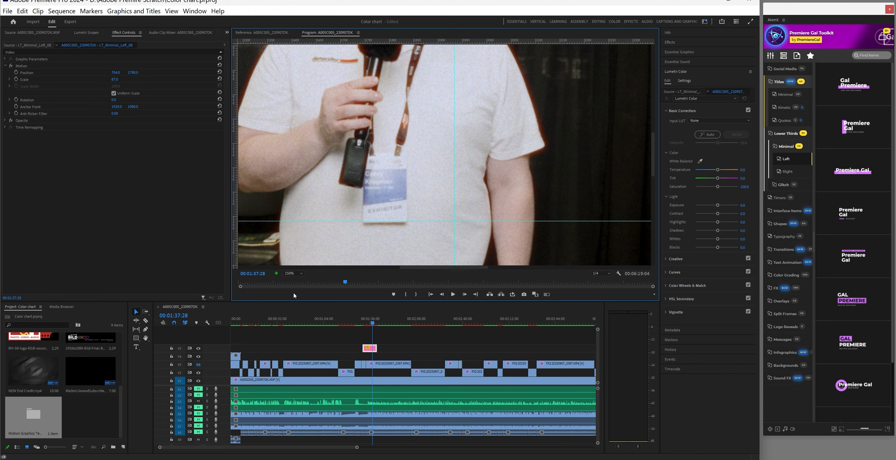
# Zoom the Program monitor to 200% and open the lower third's text fields in Essential Graphics
pyautogui.click(298, 274)
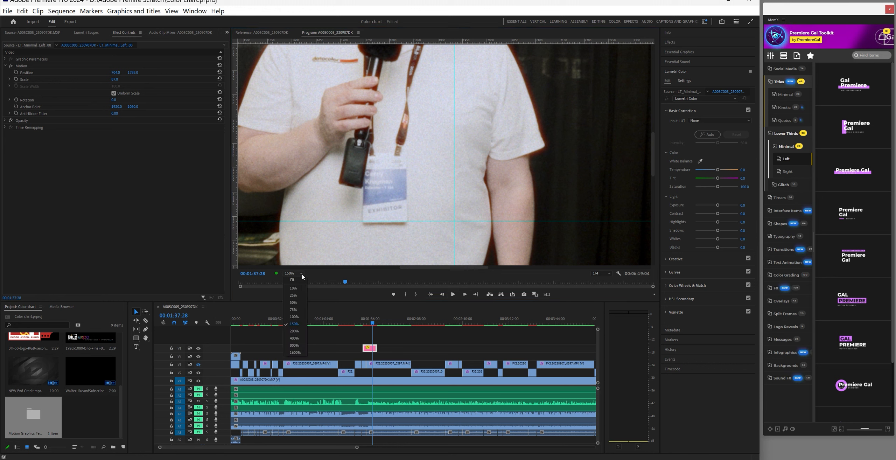
pyautogui.click(295, 331)
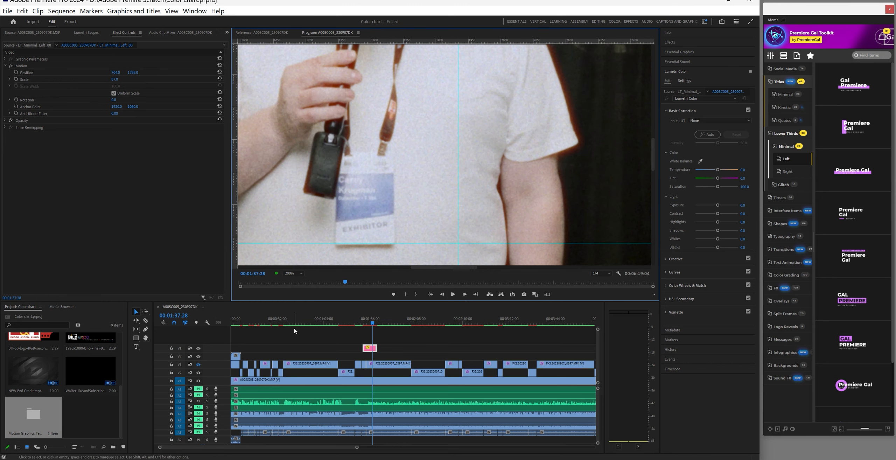
pyautogui.click(373, 351)
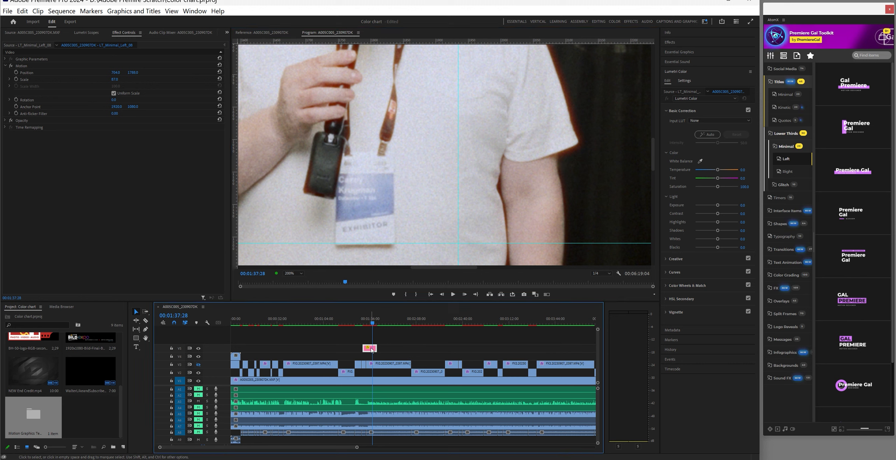
pyautogui.click(678, 52)
pyautogui.doubleClick(670, 88)
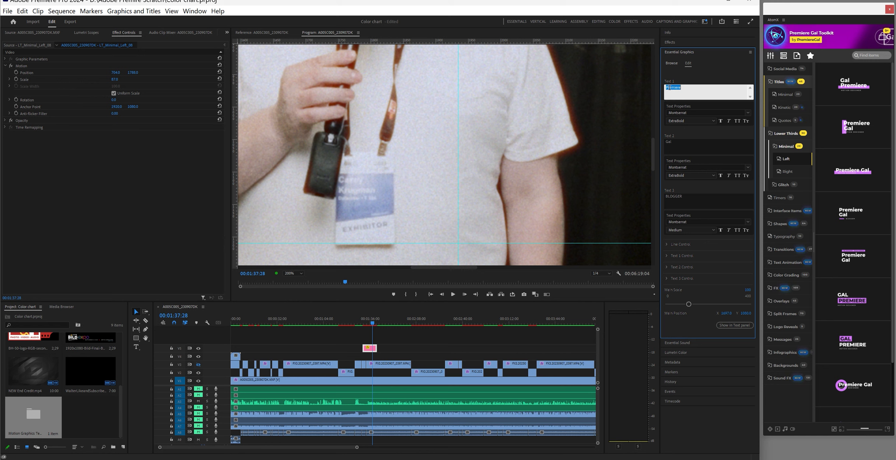
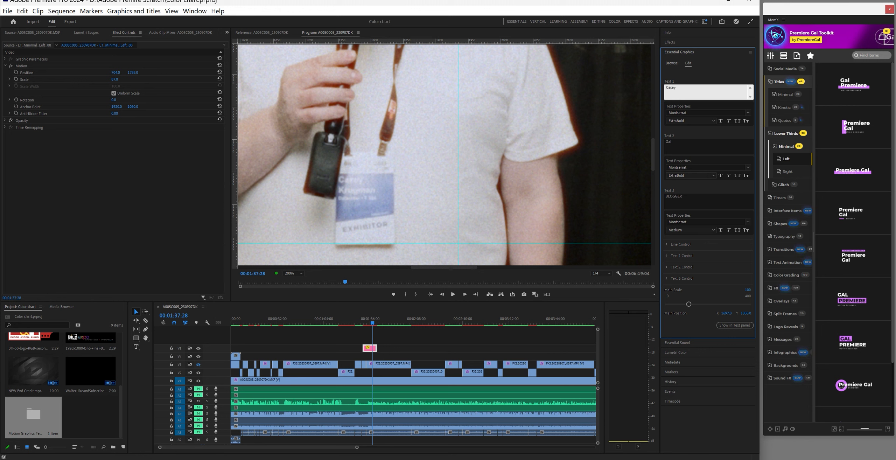
# Replace the first two placeholder lines with the guest's first name and surname
pyautogui.click(679, 142)
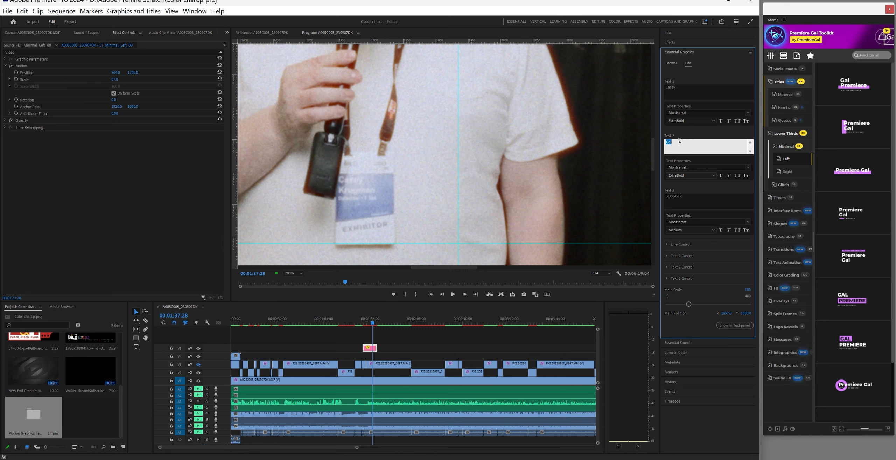
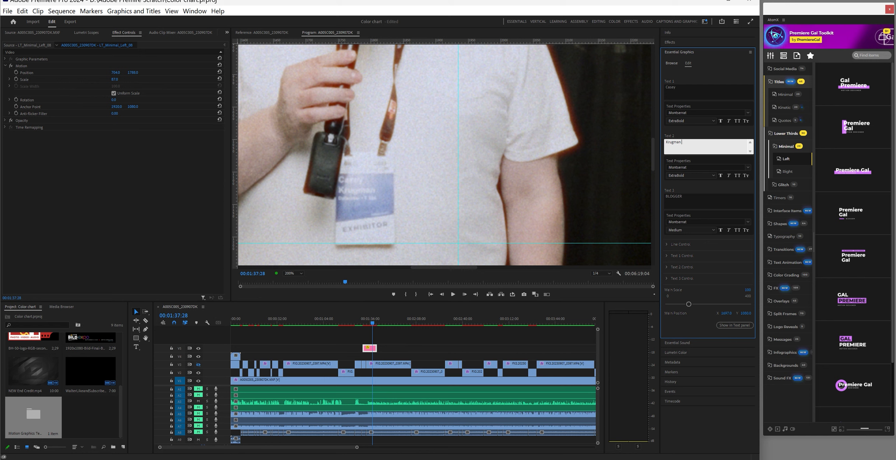
pyautogui.moveTo(296, 457)
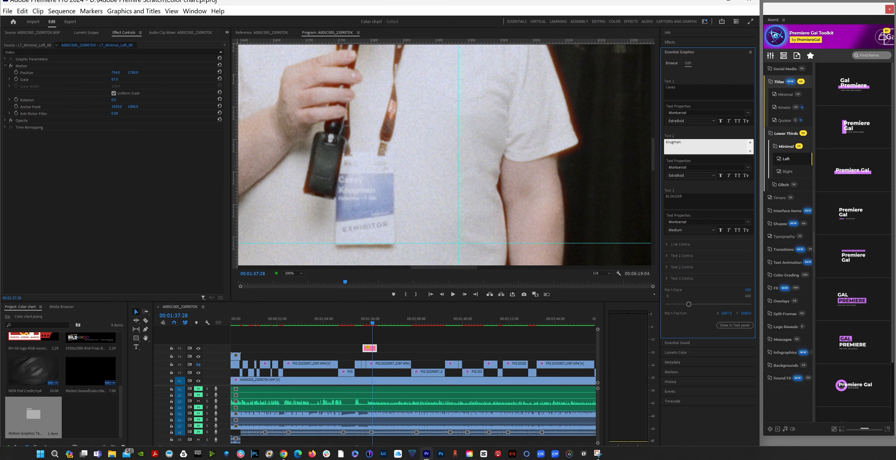
# Search the web for the guest's name plus Datacolor and check his LinkedIn result
pyautogui.click(312, 452)
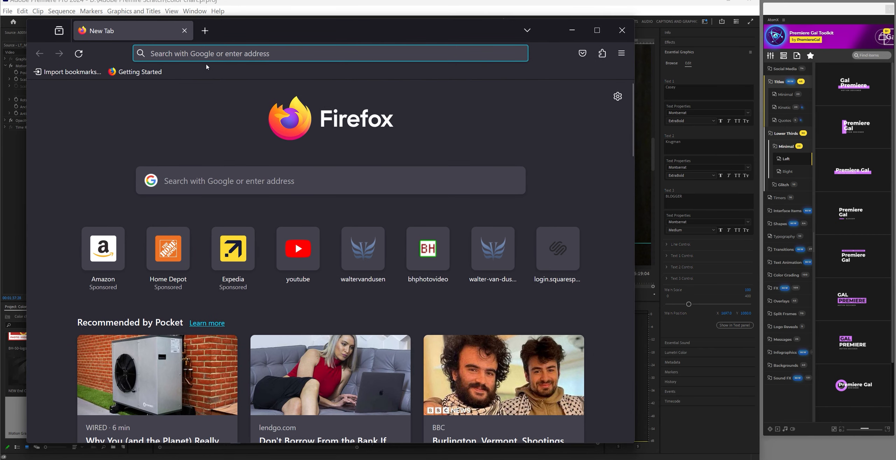
pyautogui.click(207, 53)
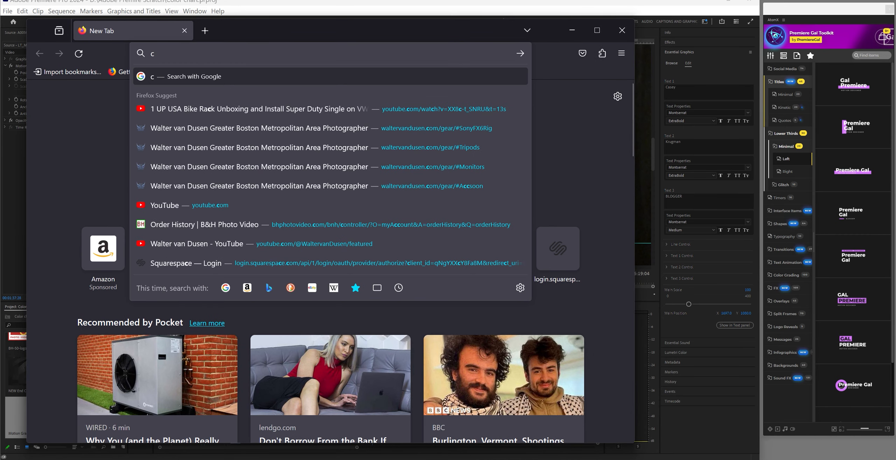
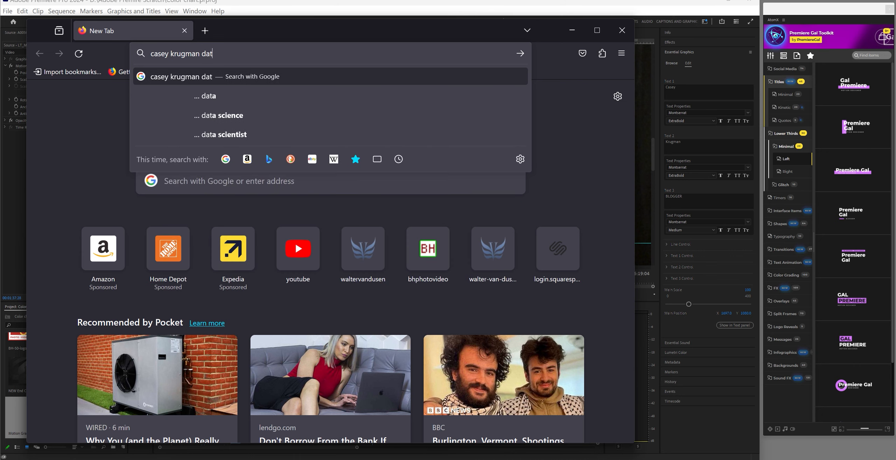
pyautogui.write('a color')
pyautogui.press('Return')
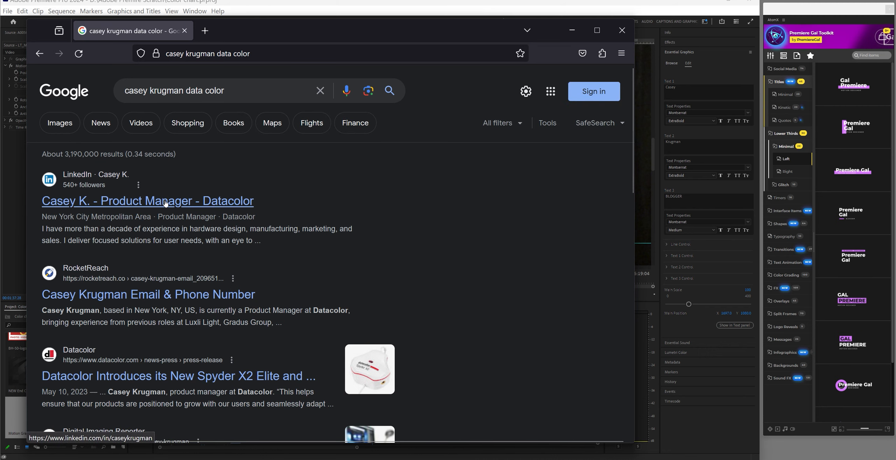
pyautogui.click(165, 202)
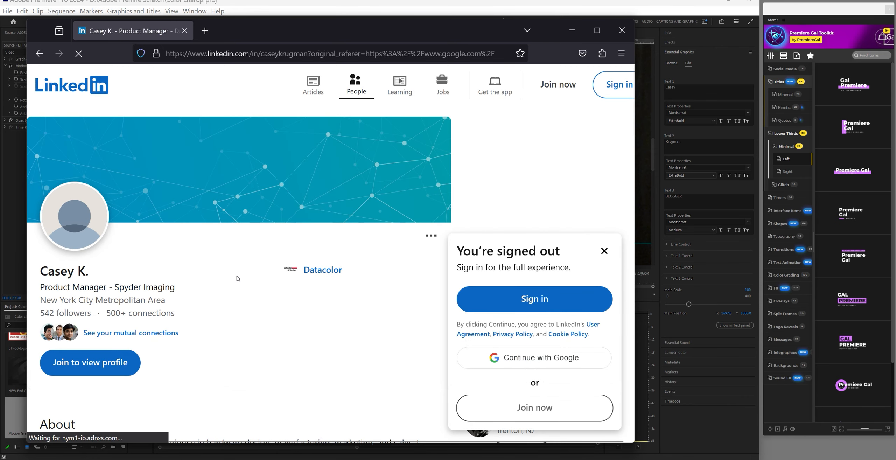
pyautogui.scroll(-3, 236, 274)
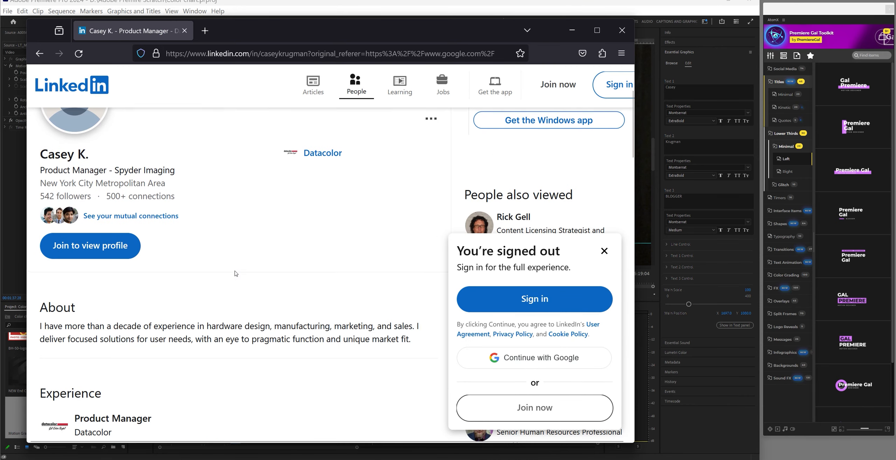
pyautogui.scroll(3, 235, 273)
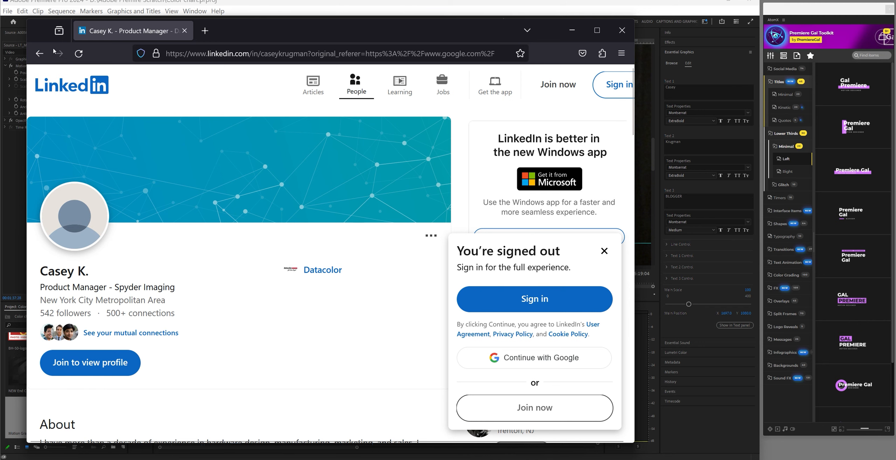
pyautogui.click(39, 53)
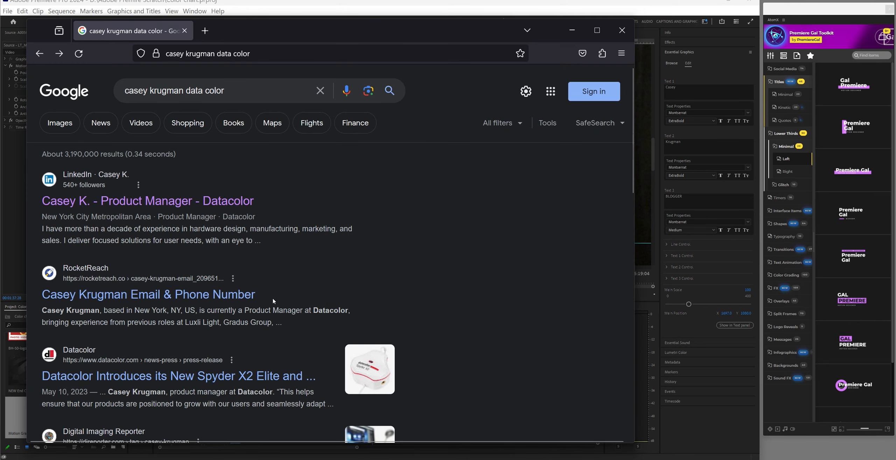
# Copy the job title 'Product Manager at Datacolor' from the search results and minimise Firefox
pyautogui.scroll(-2, 273, 300)
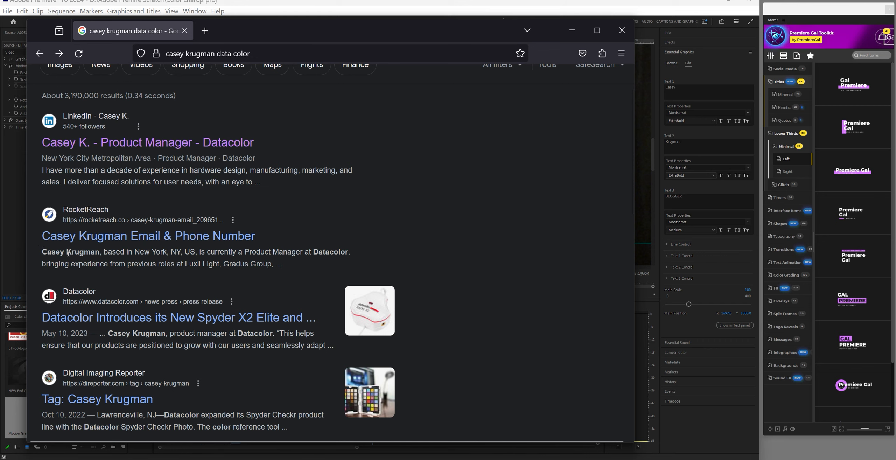
pyautogui.moveTo(67, 252); pyautogui.dragTo(98, 253)
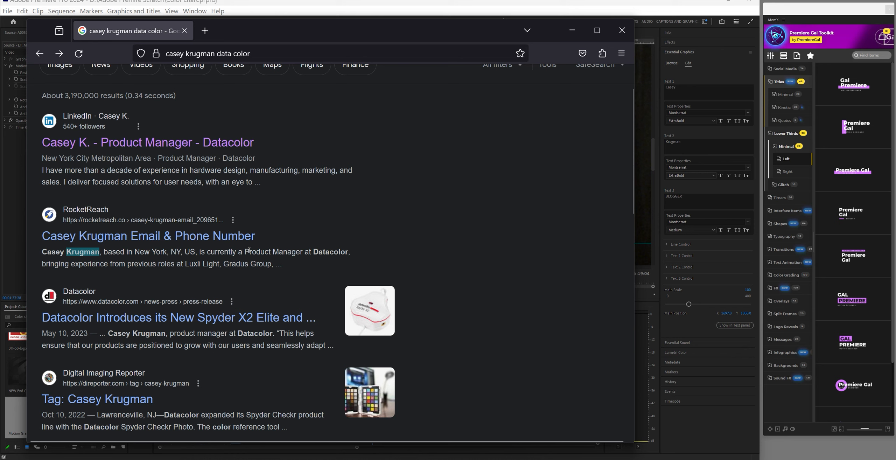
pyautogui.moveTo(244, 252); pyautogui.dragTo(347, 259)
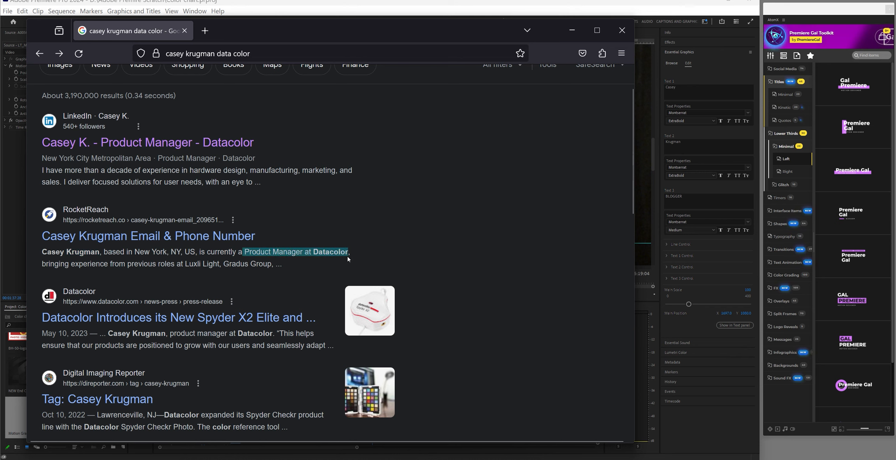
pyautogui.rightClick(298, 249)
pyautogui.click(314, 259)
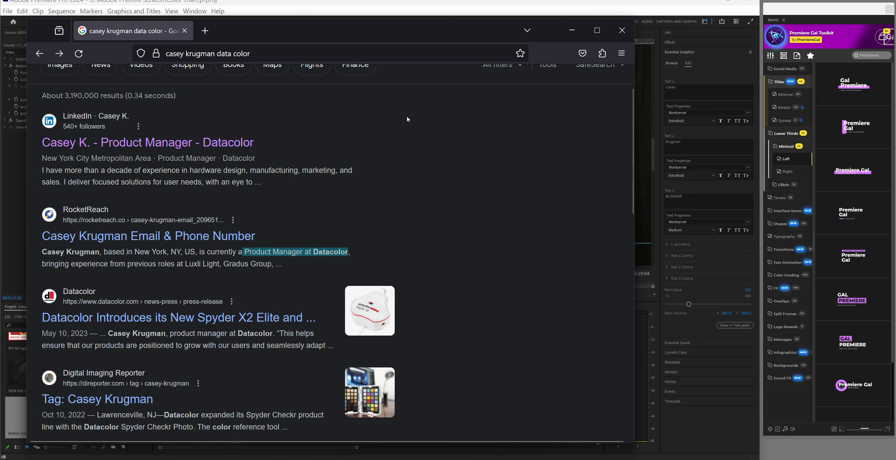
pyautogui.click(572, 41)
# Paste 'Product Manager at Datacolor' over BLOGGER and fit the full frame in the Program monitor
pyautogui.doubleClick(679, 194)
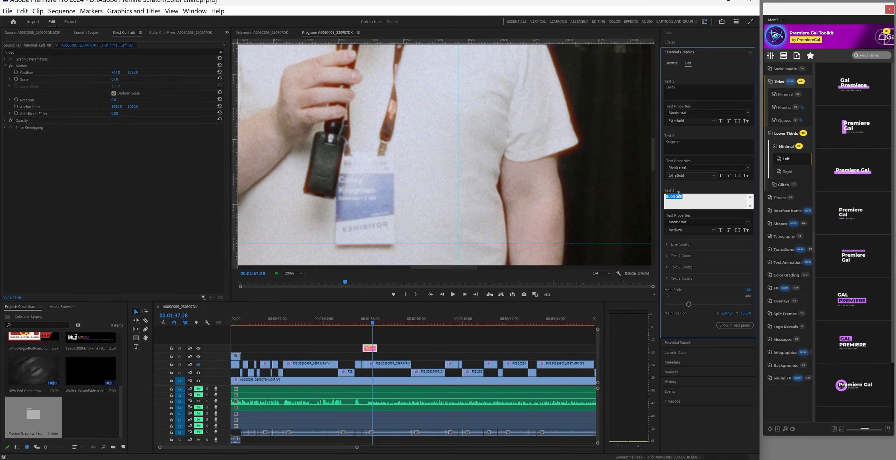
pyautogui.hotkey('ctrl', 'v')
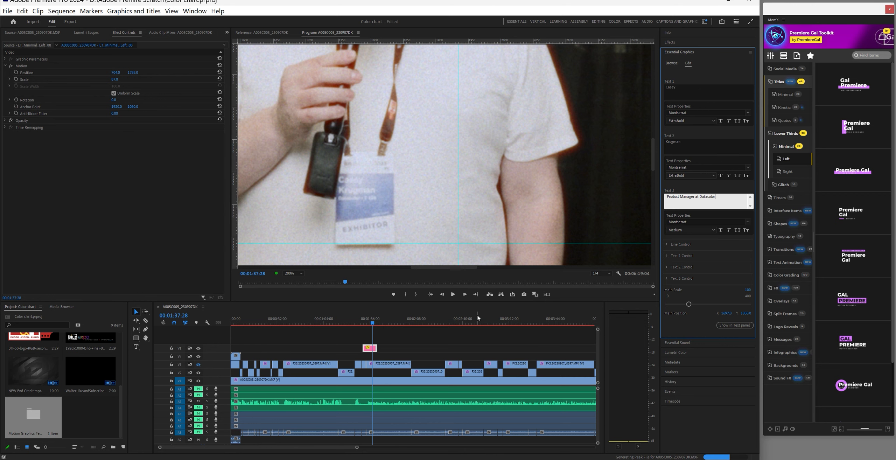
pyautogui.click(374, 349)
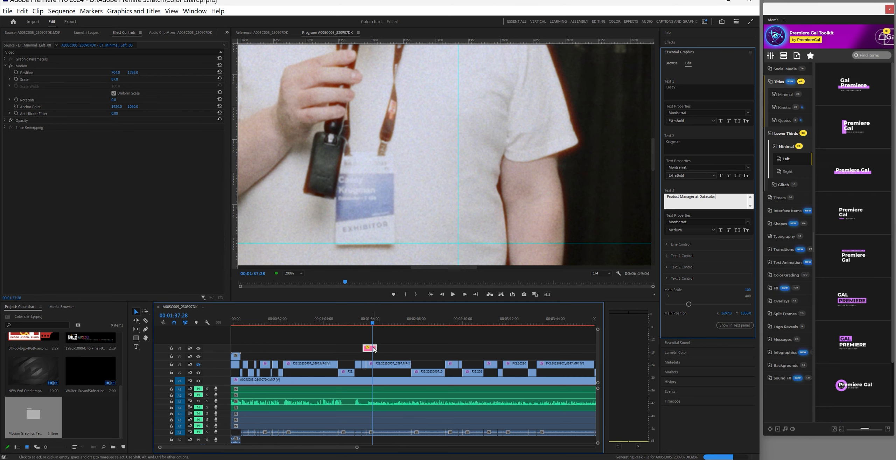
pyautogui.click(293, 273)
pyautogui.click(293, 282)
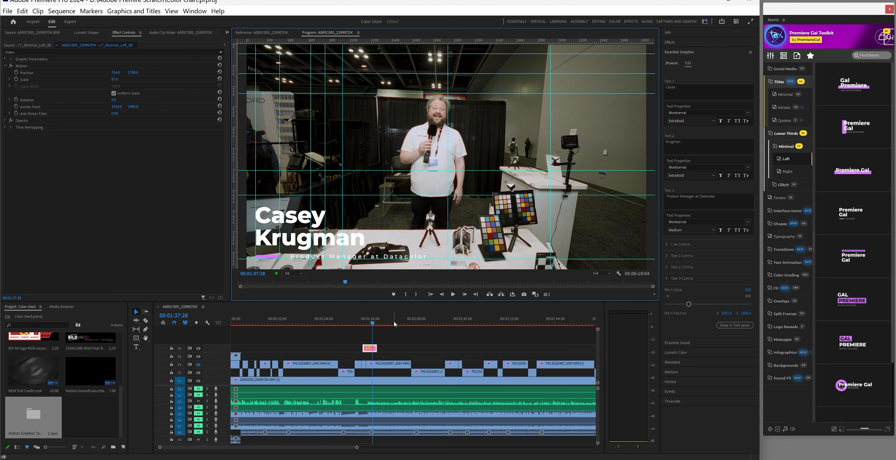
pyautogui.click(372, 349)
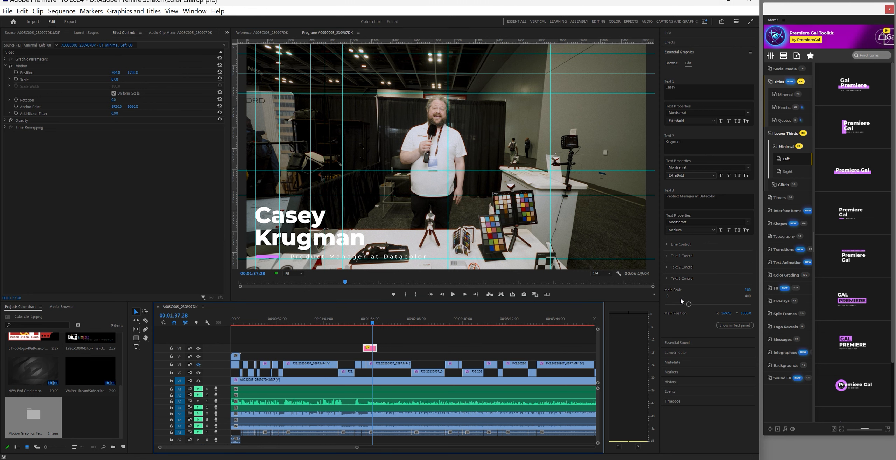
# Set the lower third's Line Color to the red sampled from the tripod leg
pyautogui.click(668, 244)
pyautogui.click(675, 254)
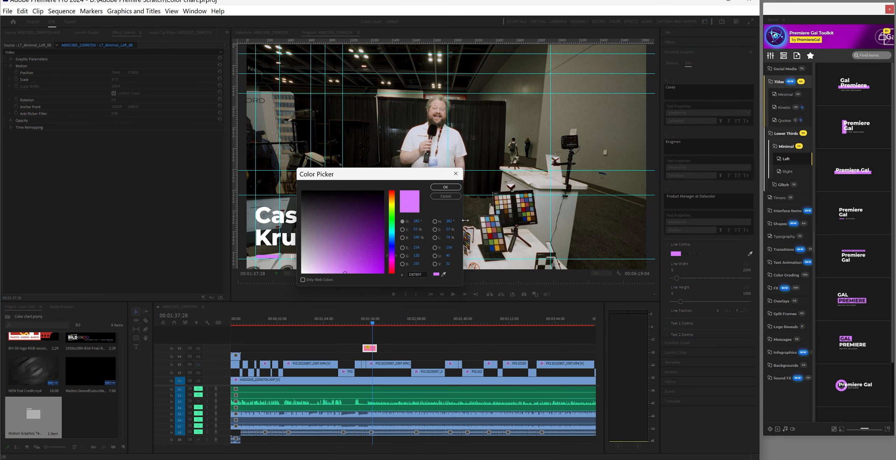
pyautogui.moveTo(410, 178); pyautogui.dragTo(193, 245)
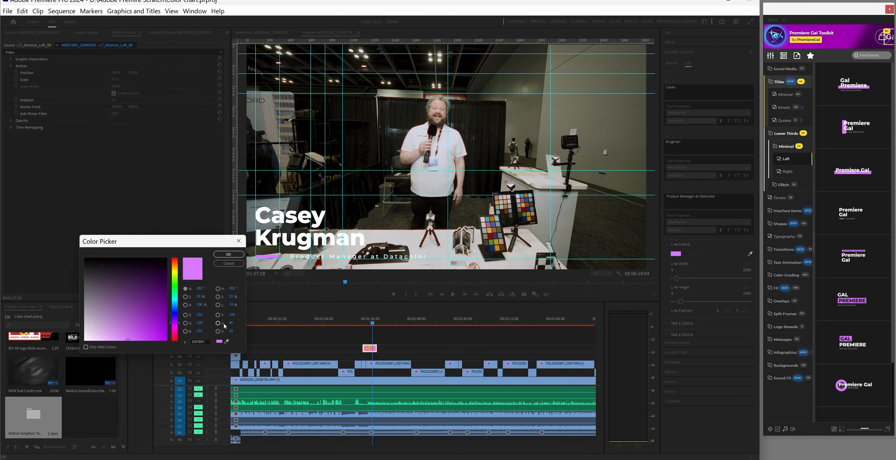
pyautogui.click(227, 341)
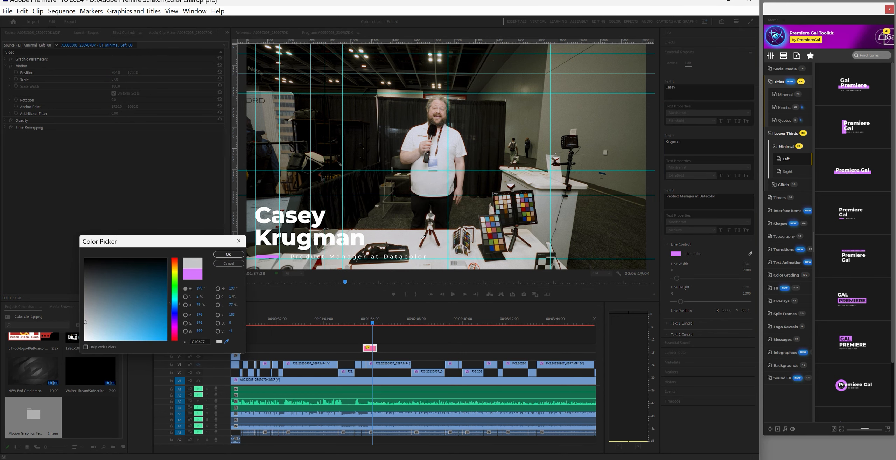
pyautogui.click(423, 240)
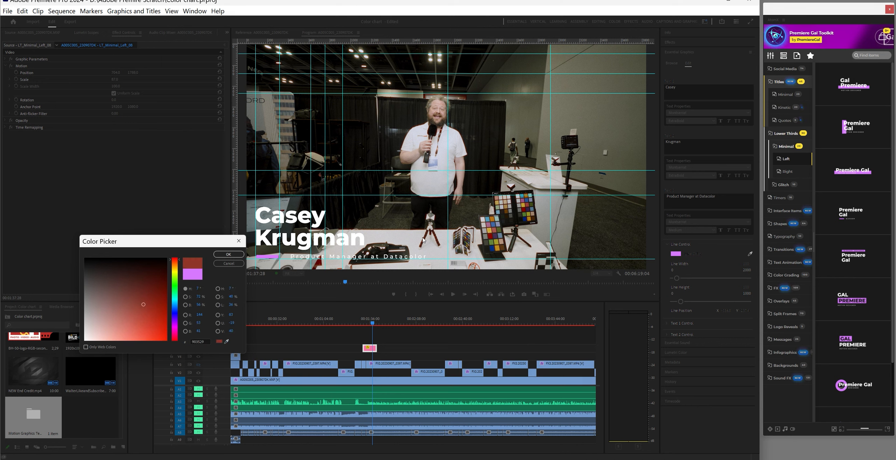
pyautogui.click(244, 253)
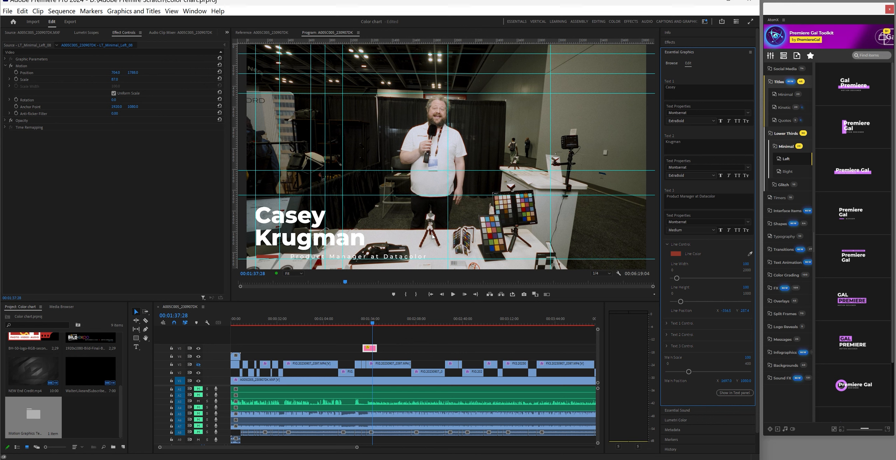
pyautogui.click(371, 331)
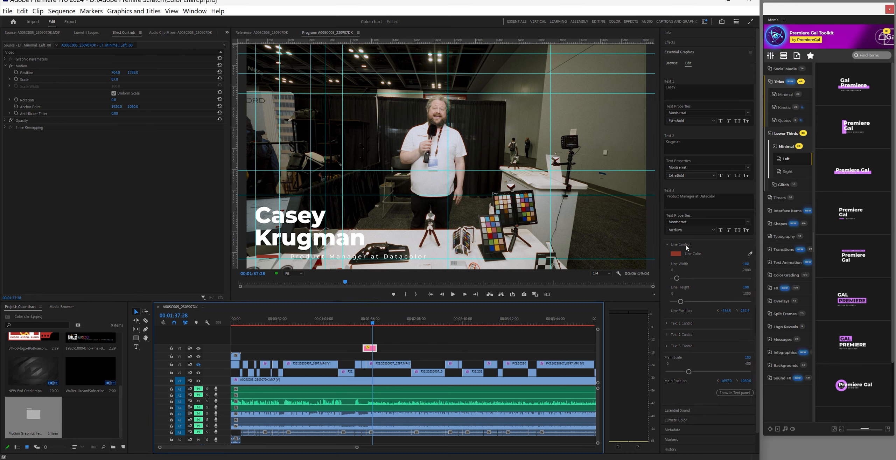
pyautogui.click(667, 244)
# Set Text 1 Color to the shirt's pale blue-grey via eyedropper and save the project
pyautogui.click(667, 255)
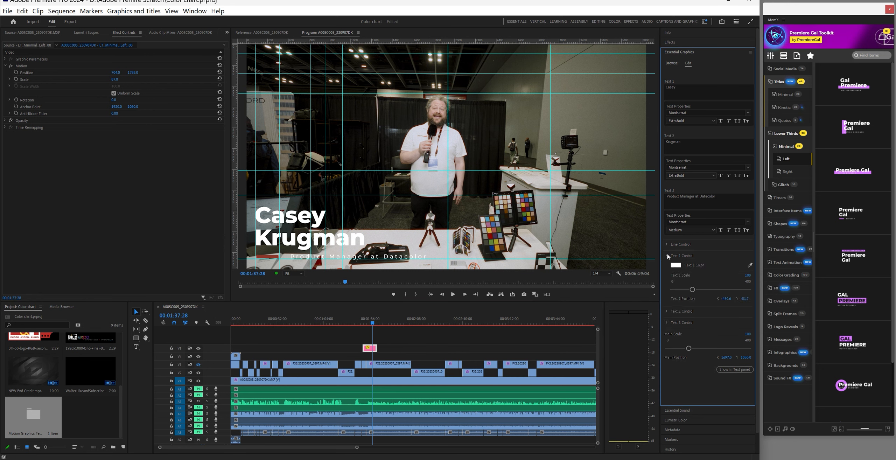
pyautogui.click(675, 266)
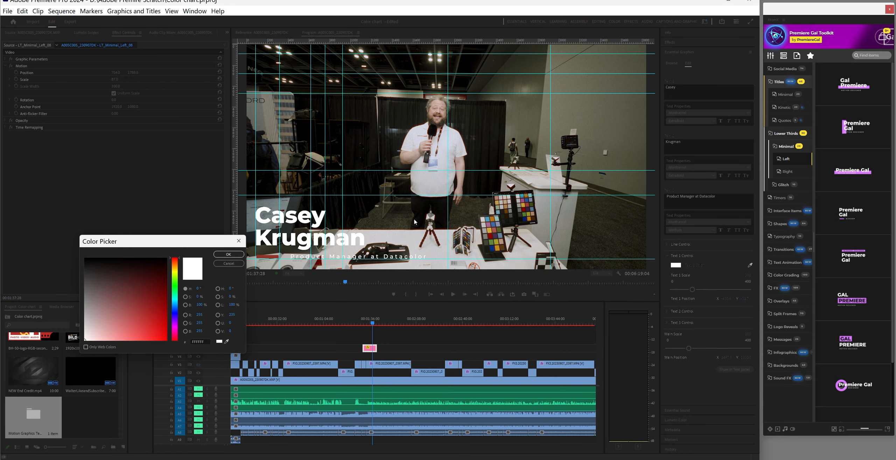
pyautogui.click(227, 341)
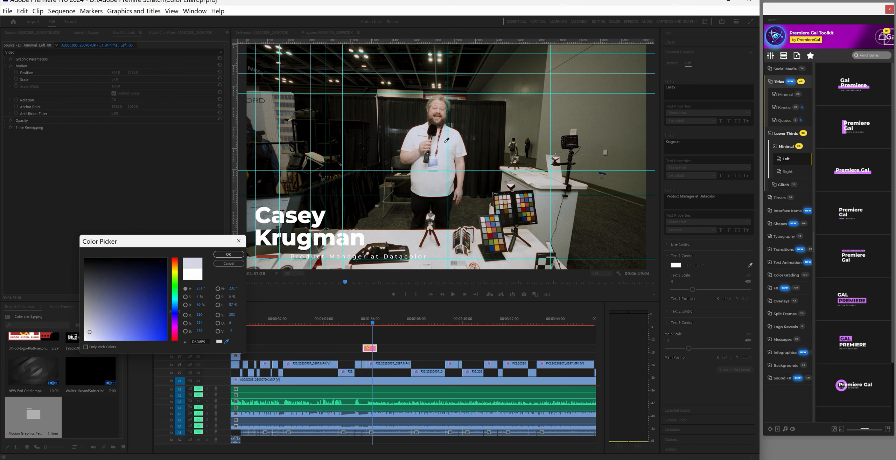
pyautogui.click(445, 148)
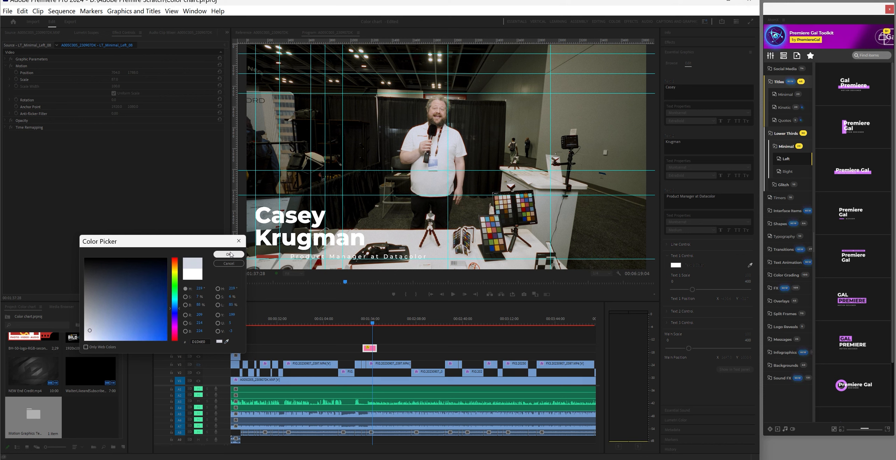
pyautogui.click(228, 254)
pyautogui.hotkey('ctrl', 's')
pyautogui.click(372, 349)
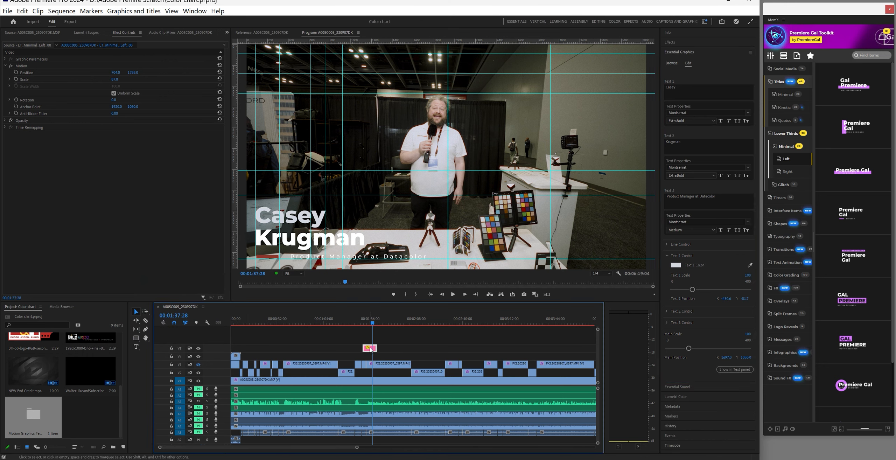
# Eyedrop the name's pale tint from the title into the Text 2 (surname) colour
pyautogui.click(669, 257)
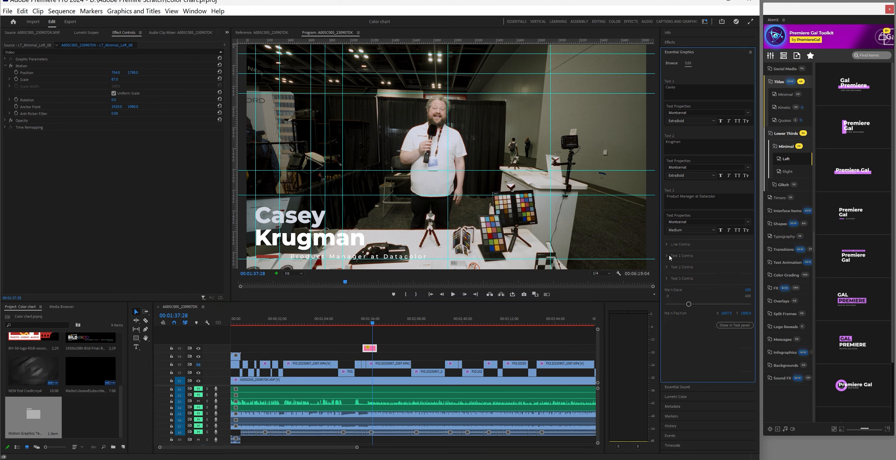
pyautogui.click(667, 268)
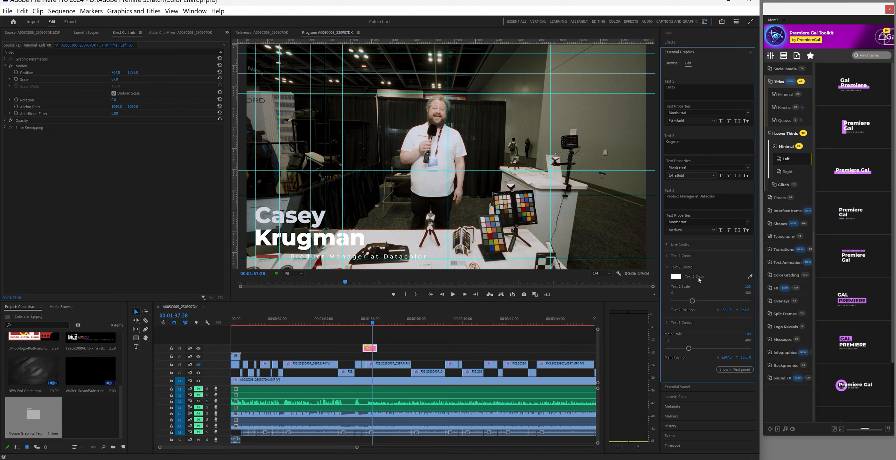
pyautogui.click(751, 277)
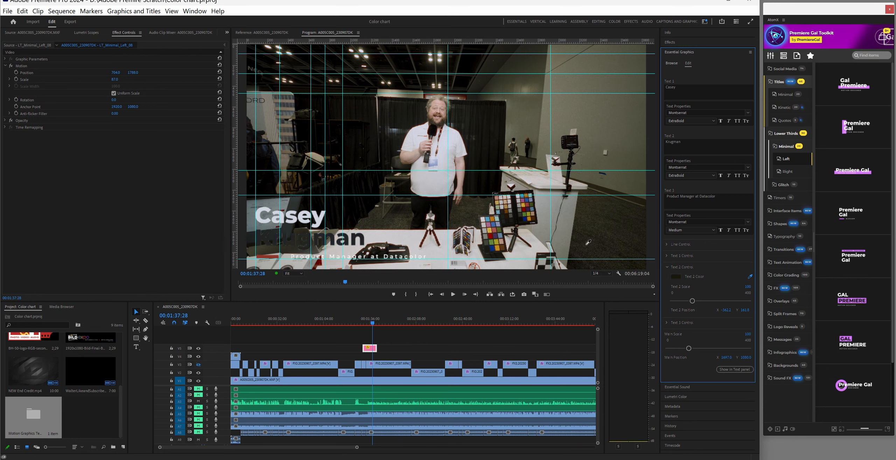
pyautogui.click(320, 219)
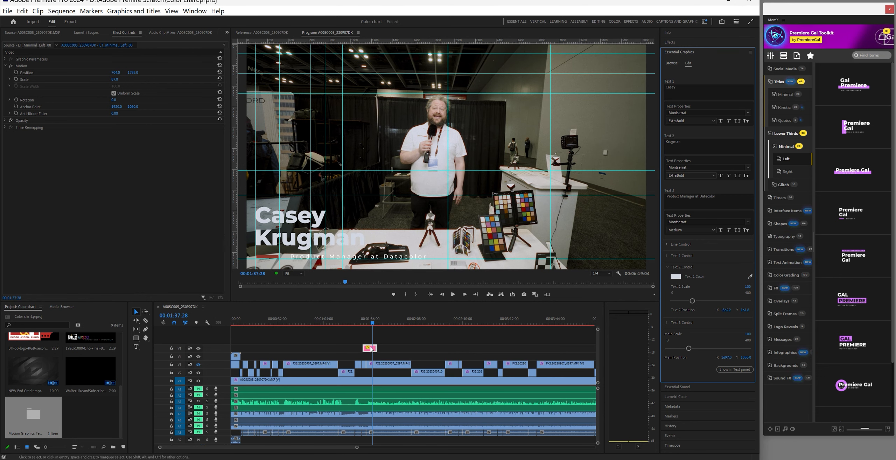
pyautogui.click(371, 348)
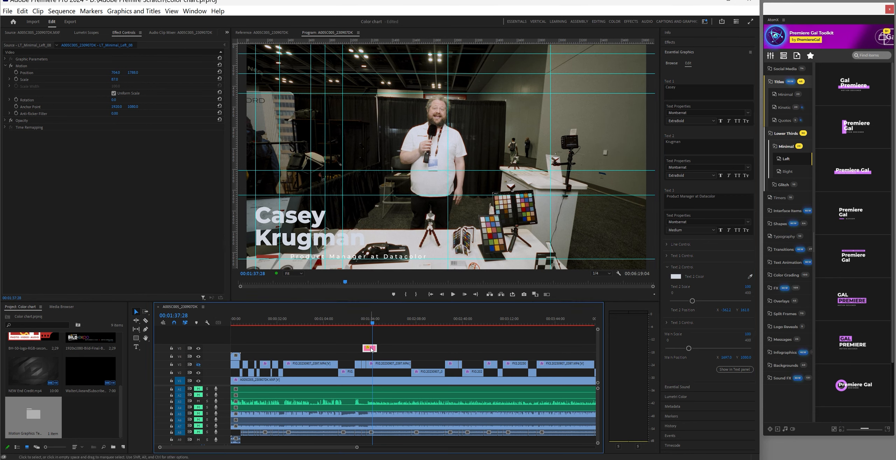
# Match the Text 3 job-title colour to the name, then play back to preview the lower third
pyautogui.click(667, 267)
pyautogui.click(666, 279)
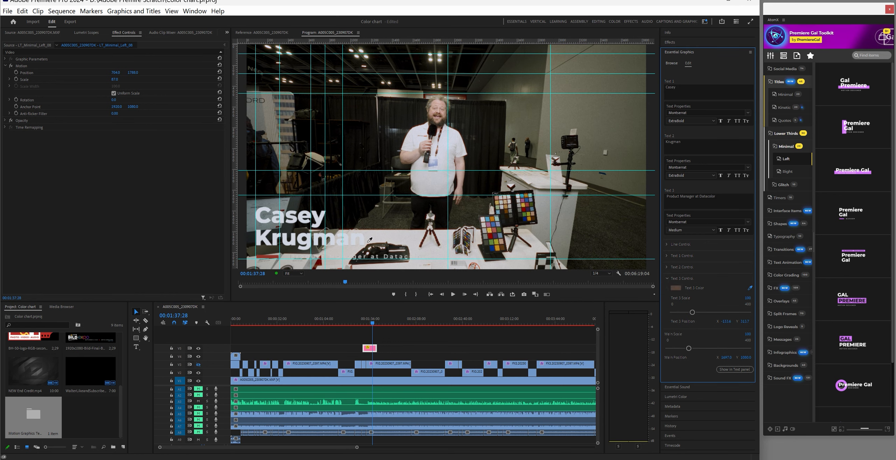
pyautogui.click(309, 243)
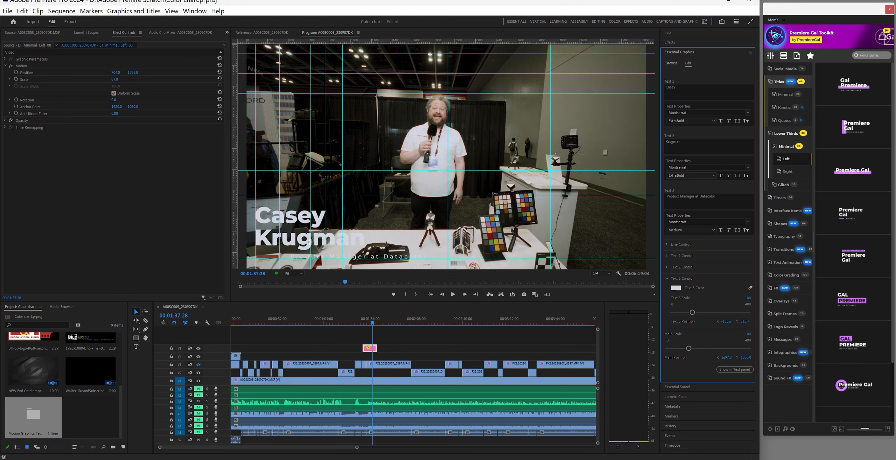
pyautogui.click(453, 294)
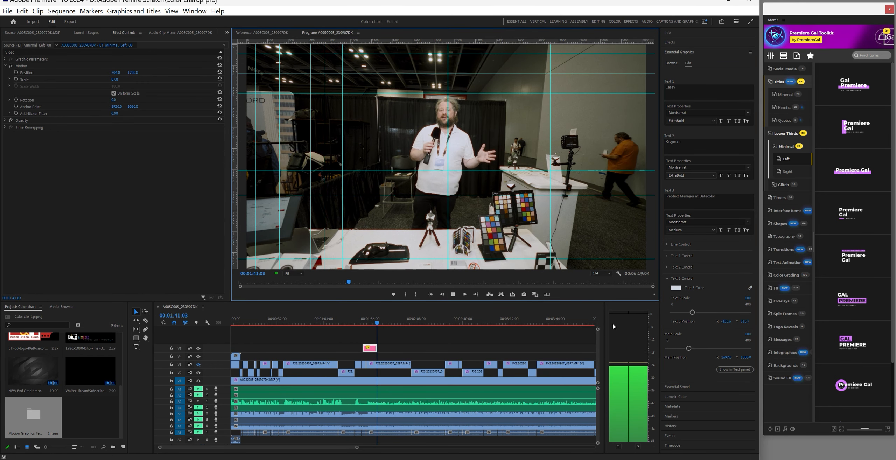
pyautogui.click(453, 295)
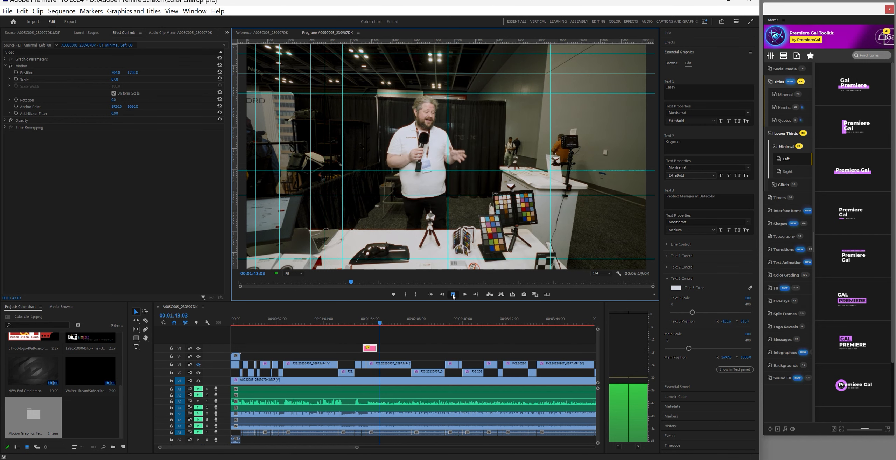
# Place the BILD expo logo graphic on track V5 and enlarge it to 198%
pyautogui.click(94, 414)
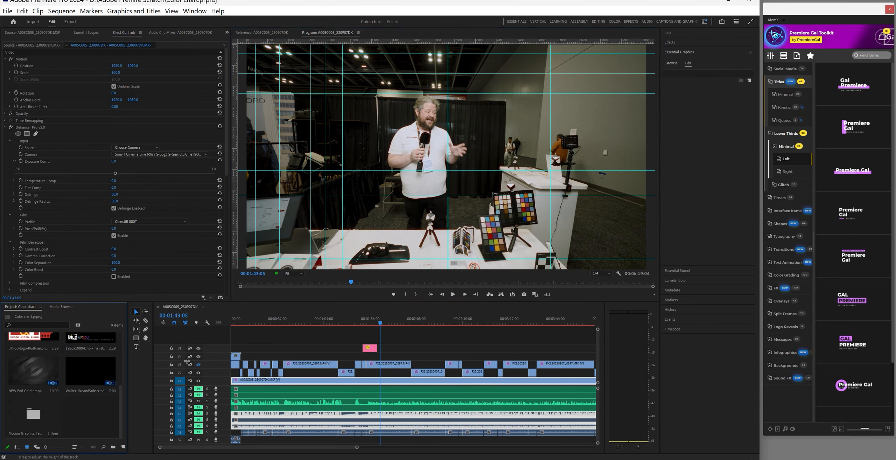
pyautogui.click(378, 323)
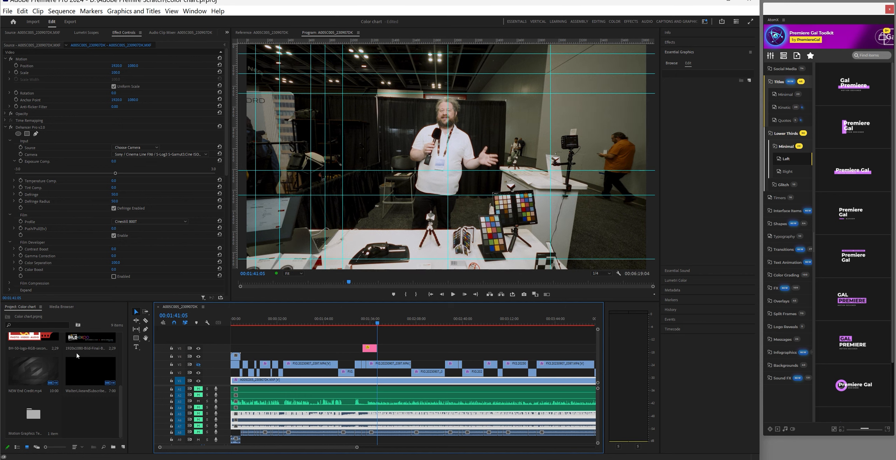
pyautogui.moveTo(91, 342); pyautogui.dragTo(380, 349)
pyautogui.click(380, 349)
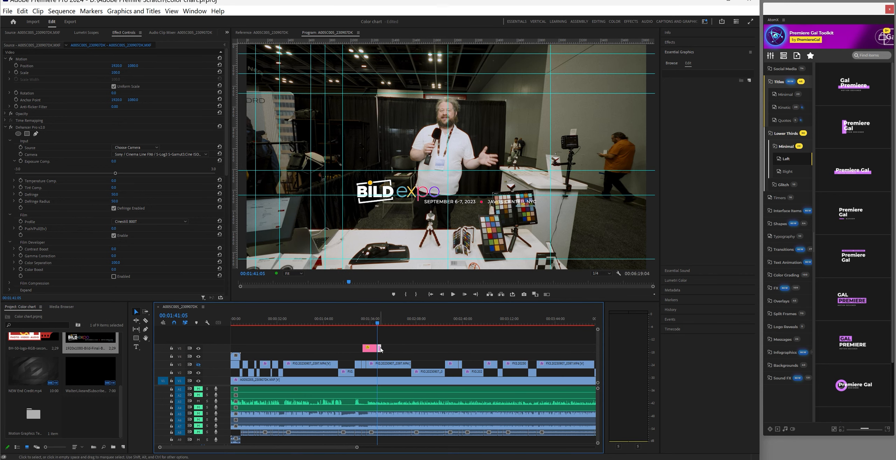
pyautogui.moveTo(116, 72); pyautogui.dragTo(151, 73)
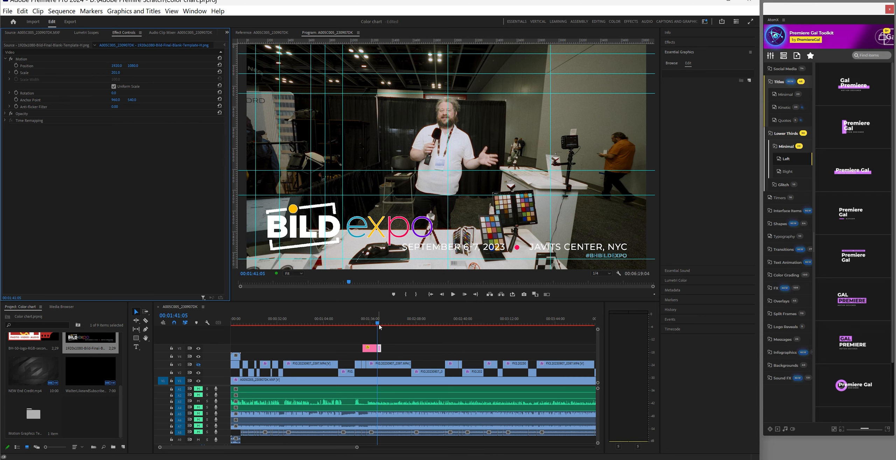
# Preview both pink graphic clips on V5 from 00:01:38:13
pyautogui.moveTo(377, 323); pyautogui.dragTo(361, 325)
pyautogui.click(453, 294)
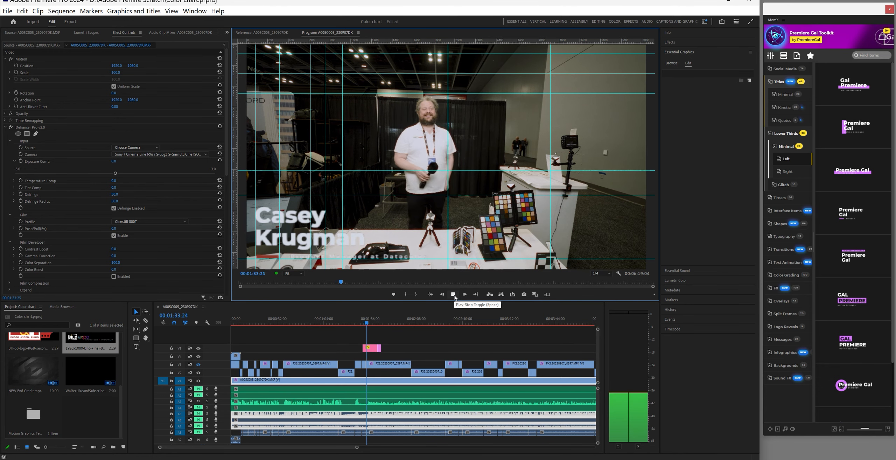
pyautogui.click(453, 294)
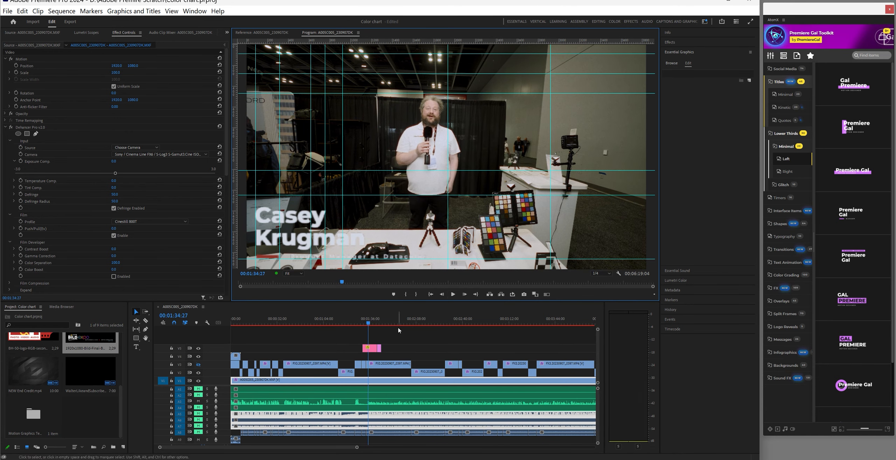
pyautogui.click(377, 341)
pyautogui.moveTo(377, 341); pyautogui.dragTo(379, 351)
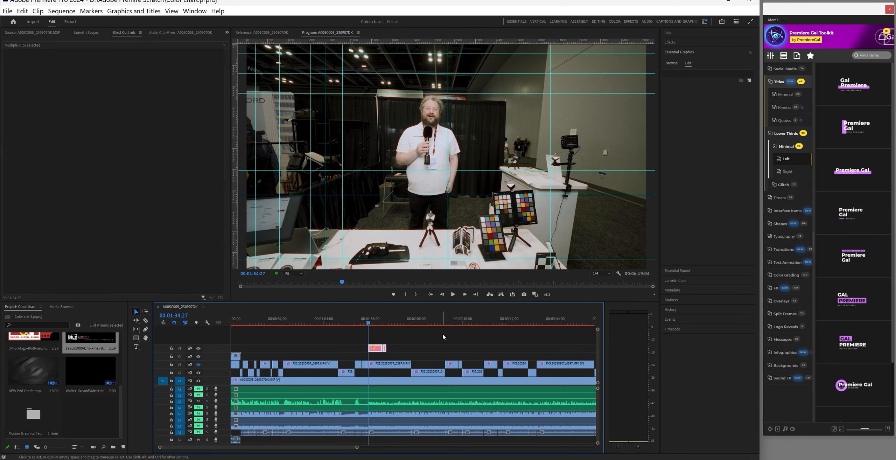
pyautogui.click(453, 296)
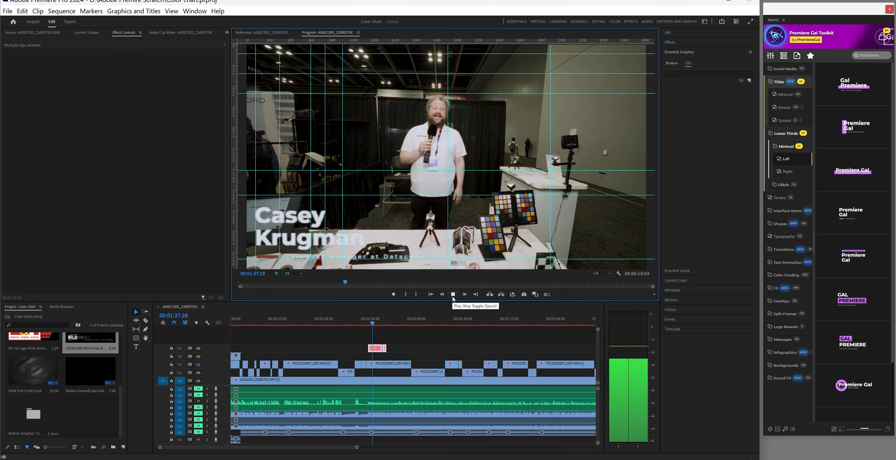
pyautogui.click(453, 296)
# Shorten the LT_Minimal lower third to about half its length
pyautogui.moveTo(357, 447); pyautogui.dragTo(312, 447)
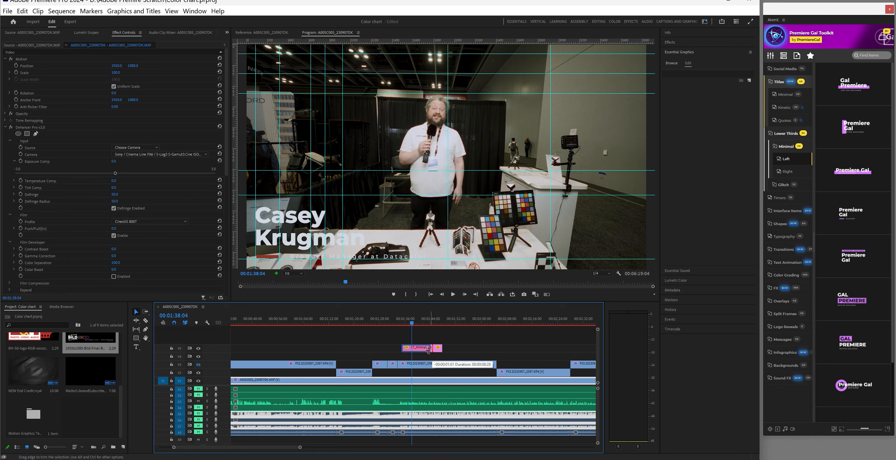
pyautogui.moveTo(428, 350); pyautogui.dragTo(387, 325)
pyautogui.click(453, 295)
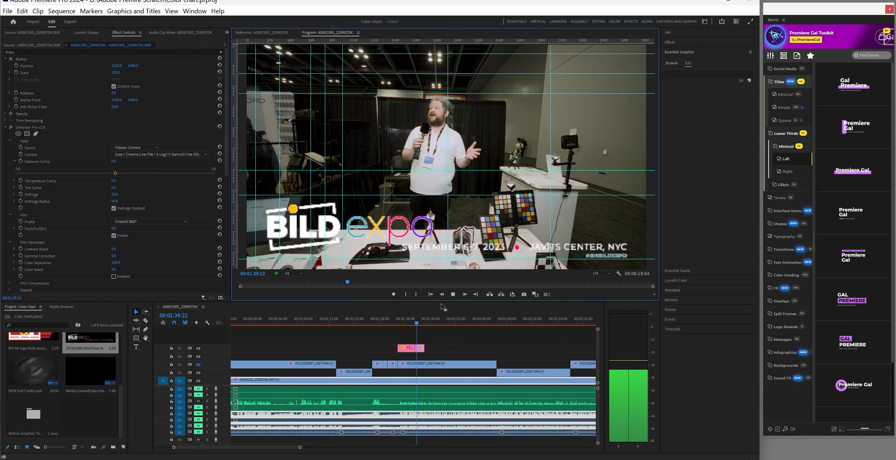
# Move the BILD expo graphic later so a short gap follows the lower third
pyautogui.moveTo(420, 348); pyautogui.dragTo(428, 349)
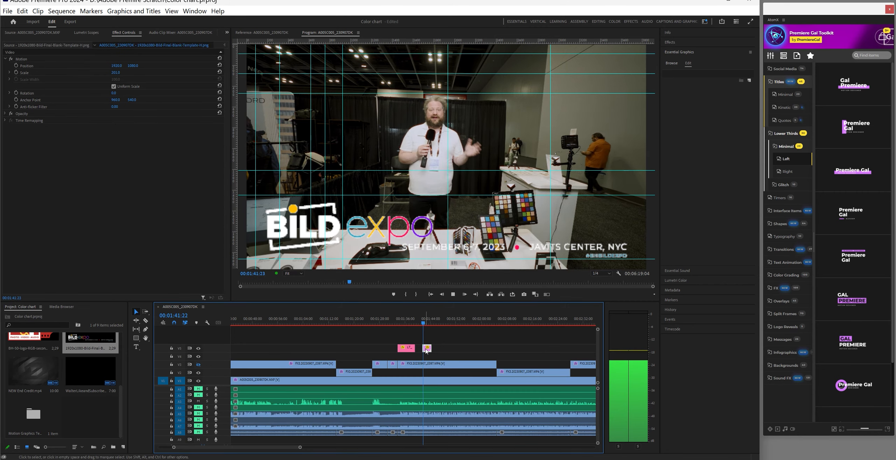
pyautogui.rightClick(425, 349)
pyautogui.click(427, 355)
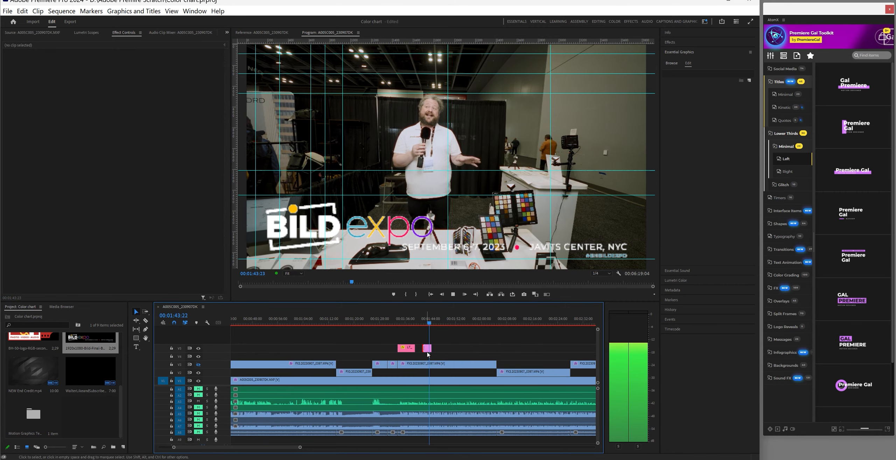
pyautogui.rightClick(427, 348)
pyautogui.click(443, 377)
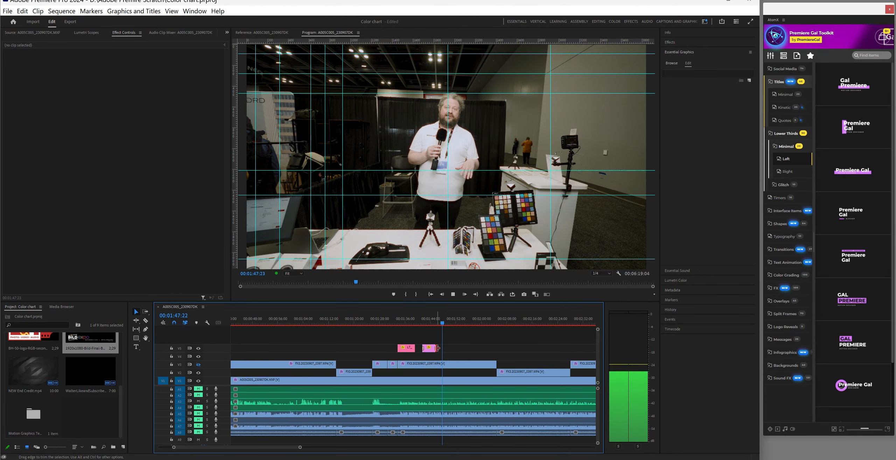
pyautogui.moveTo(433, 348); pyautogui.dragTo(427, 347)
# Play back the lower third and BILD expo logo to check their timing
pyautogui.click(407, 320)
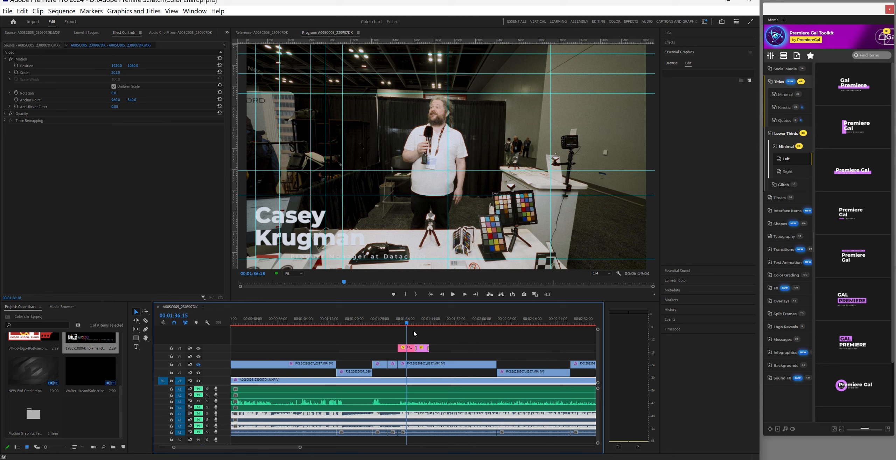
pyautogui.click(453, 294)
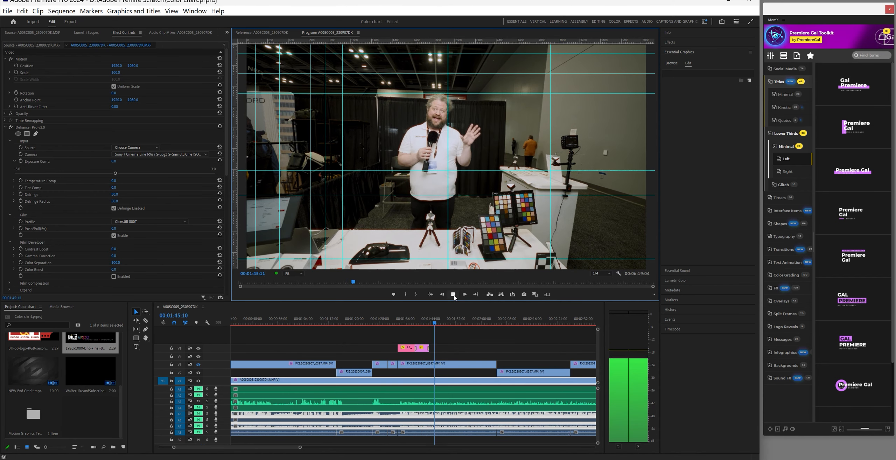
pyautogui.click(453, 294)
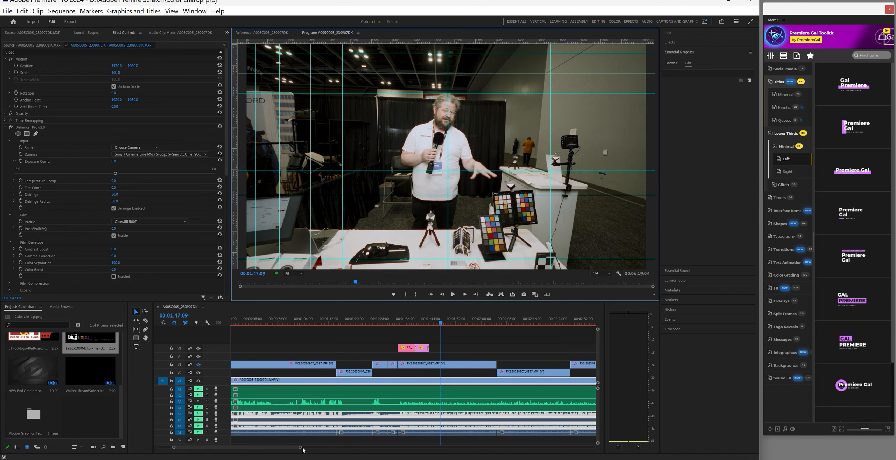
# Fit the sequence in view, show the Audio Track Mixer with effect inserts, and play from 01:25:21
pyautogui.moveTo(300, 447); pyautogui.dragTo(465, 447)
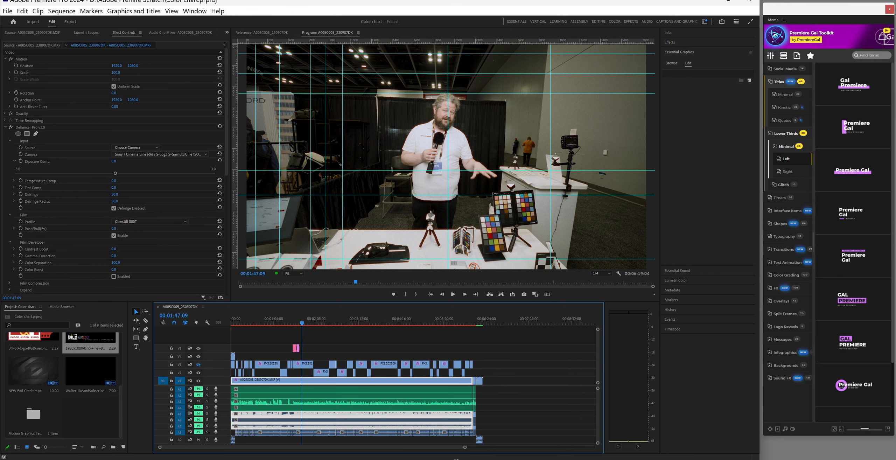
pyautogui.moveTo(456, 459)
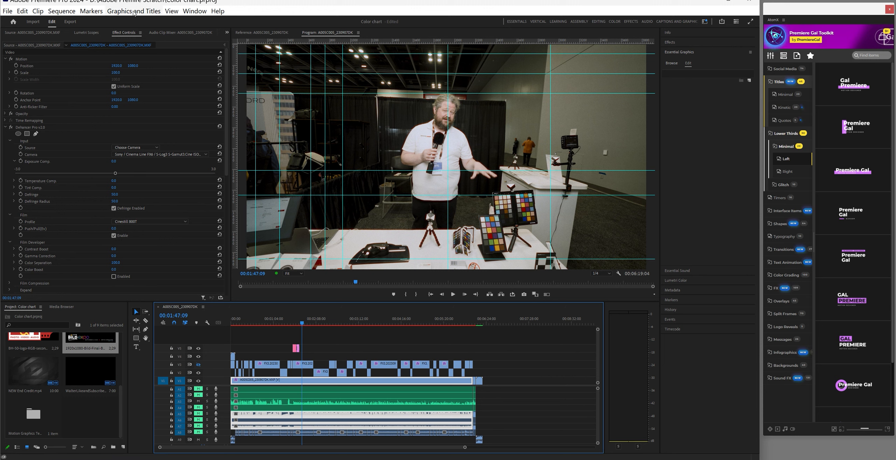
pyautogui.click(227, 33)
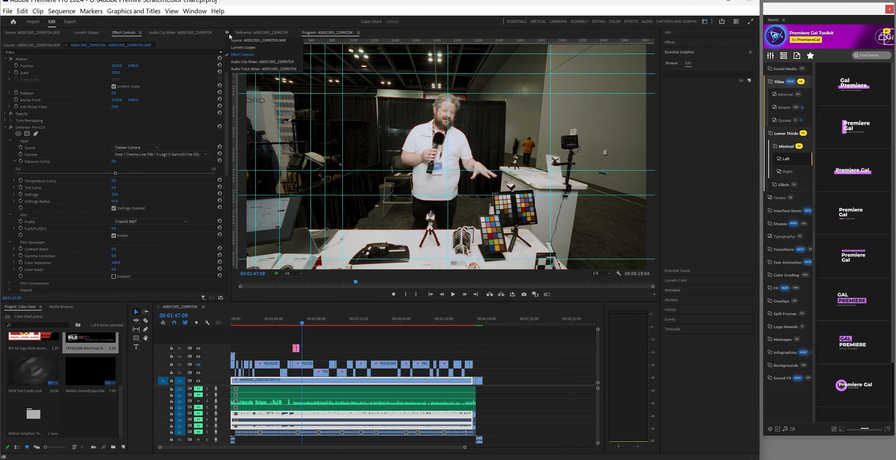
pyautogui.click(243, 69)
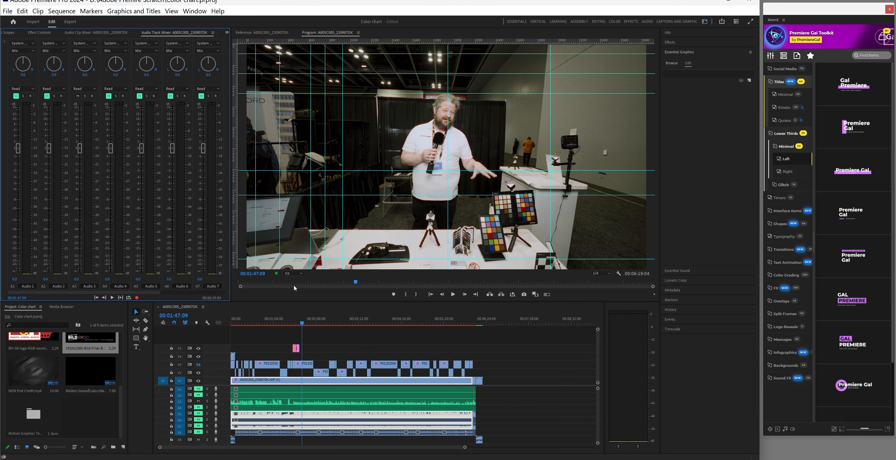
pyautogui.click(5, 44)
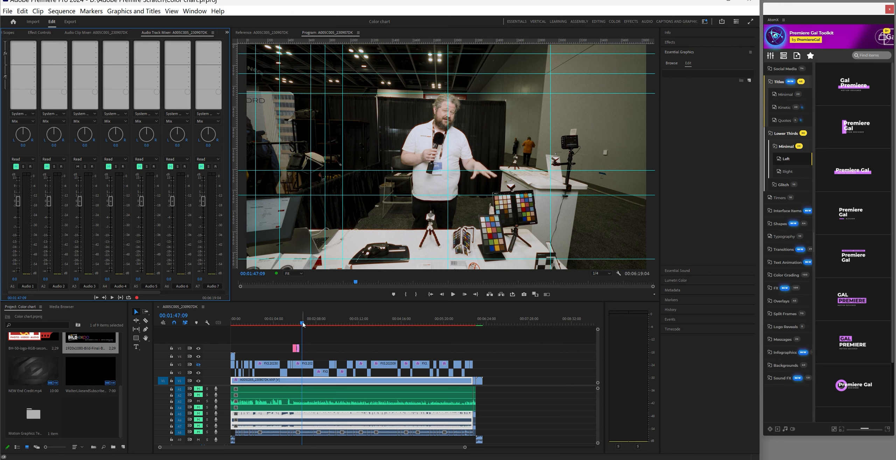
pyautogui.moveTo(303, 324); pyautogui.dragTo(289, 326)
pyautogui.click(453, 295)
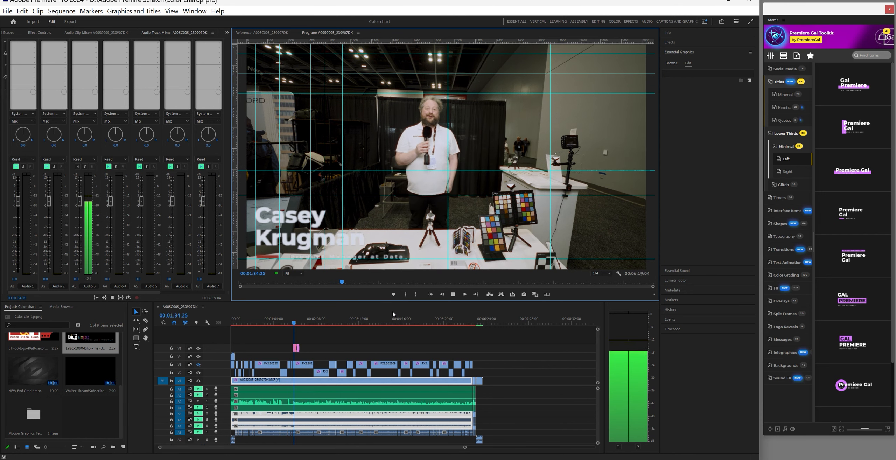
# Unlink the A4 audio clip from its video and delete it
pyautogui.press('space')
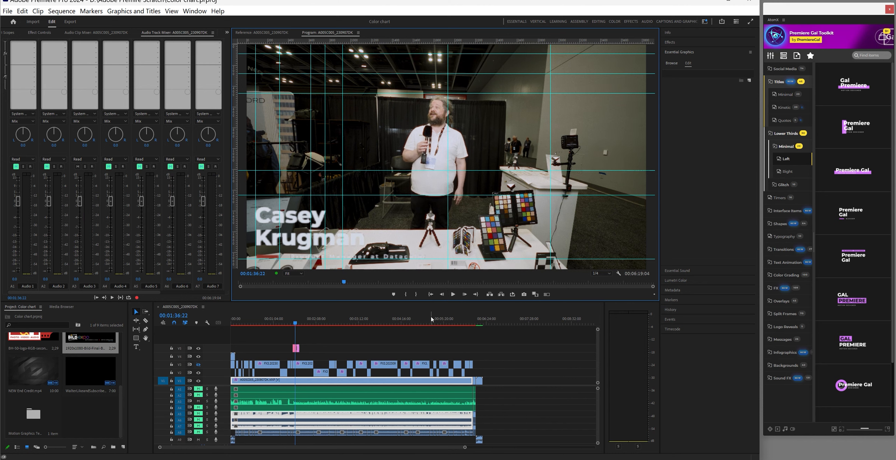
pyautogui.click(301, 407)
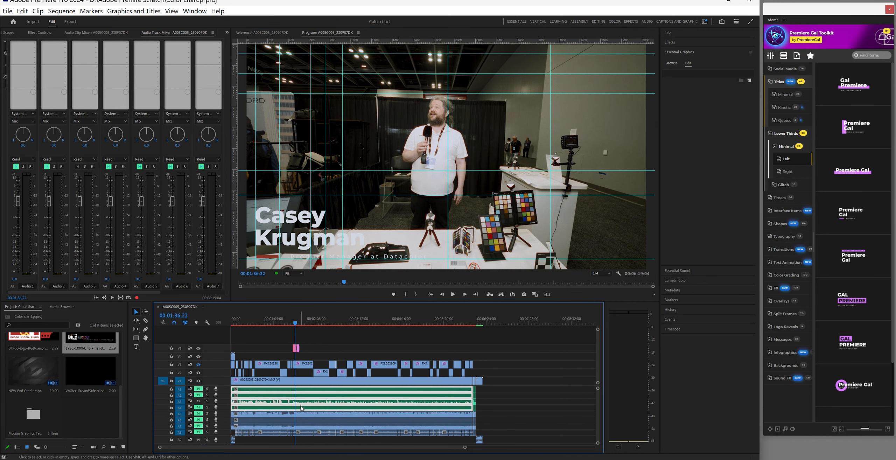
pyautogui.rightClick(307, 408)
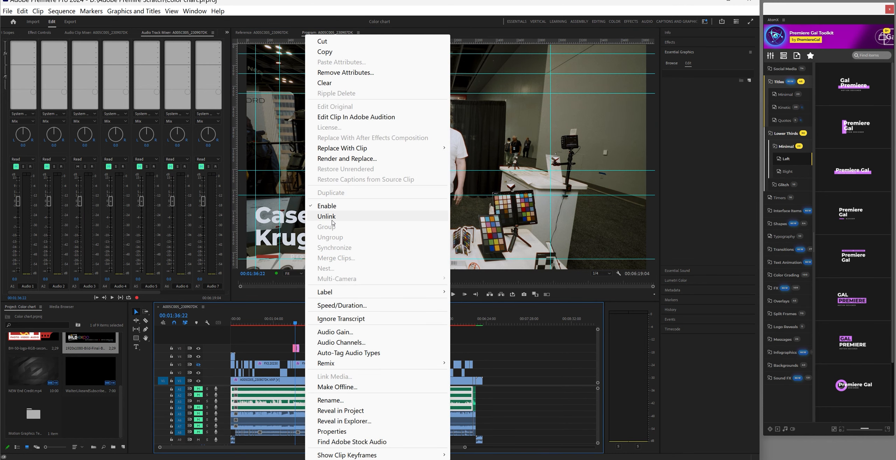
pyautogui.click(332, 219)
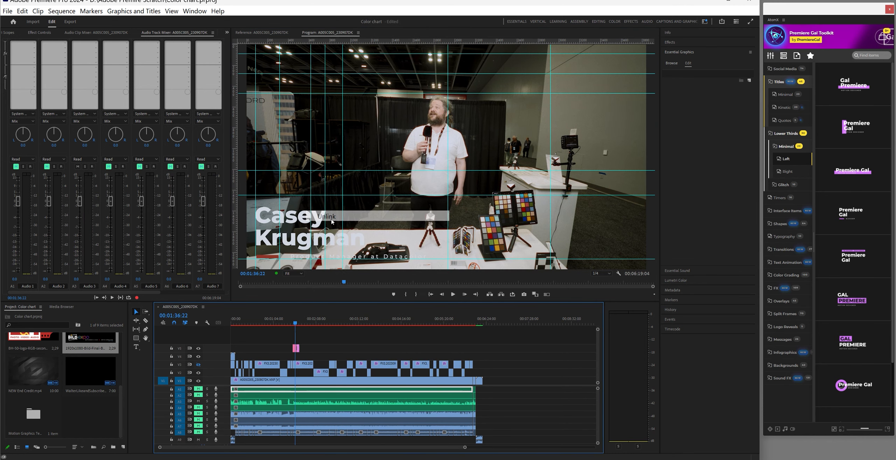
pyautogui.click(308, 409)
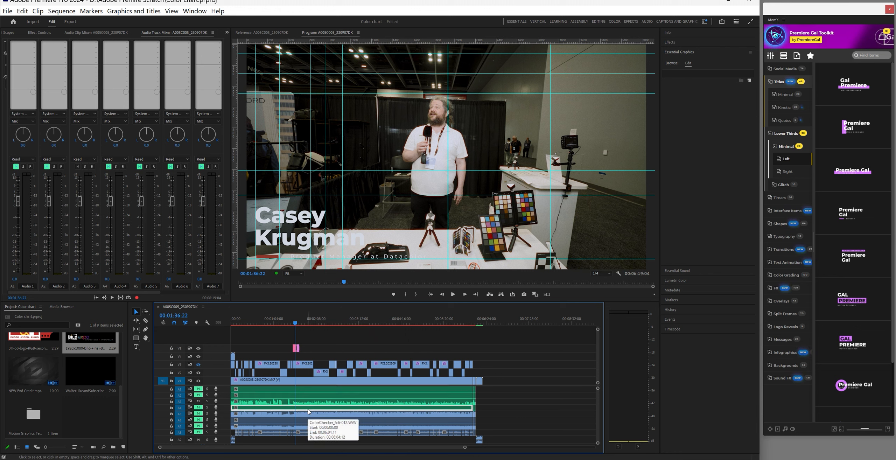
pyautogui.press('Delete')
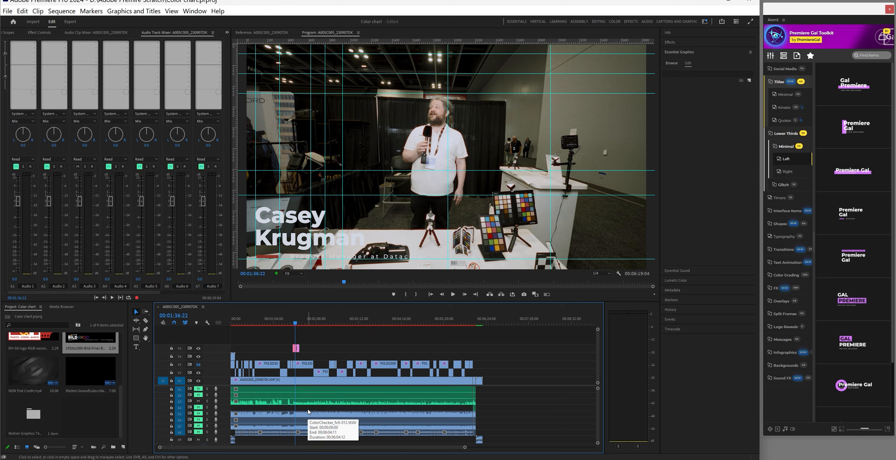
# Razor all tracks at 00:01:33:20 and move the later A3 segment down to A4
pyautogui.click(295, 325)
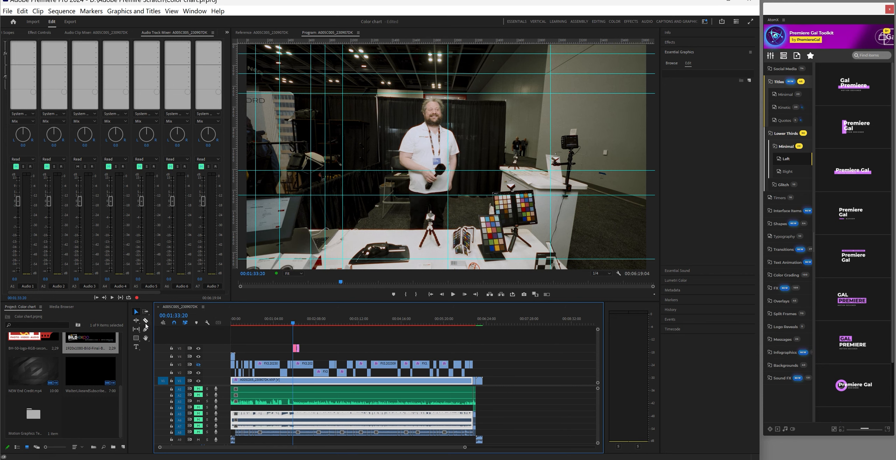
pyautogui.click(146, 321)
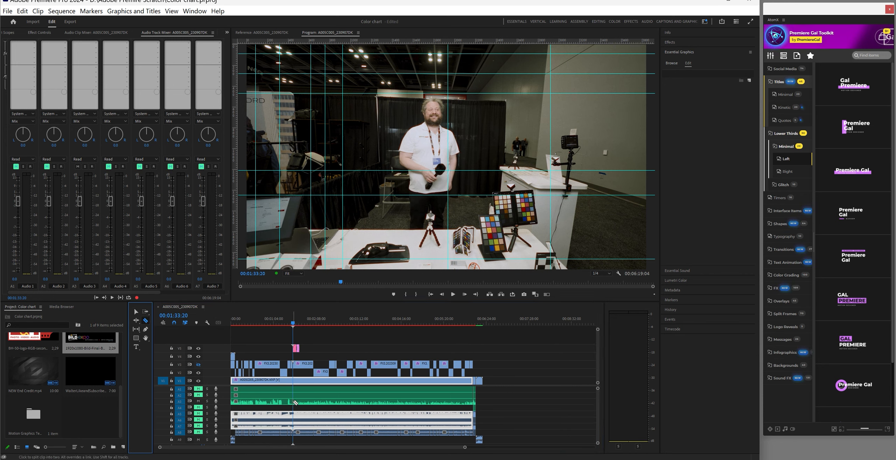
pyautogui.keyDown('shift'); pyautogui.click(298, 422); pyautogui.keyUp('shift')
pyautogui.click(135, 312)
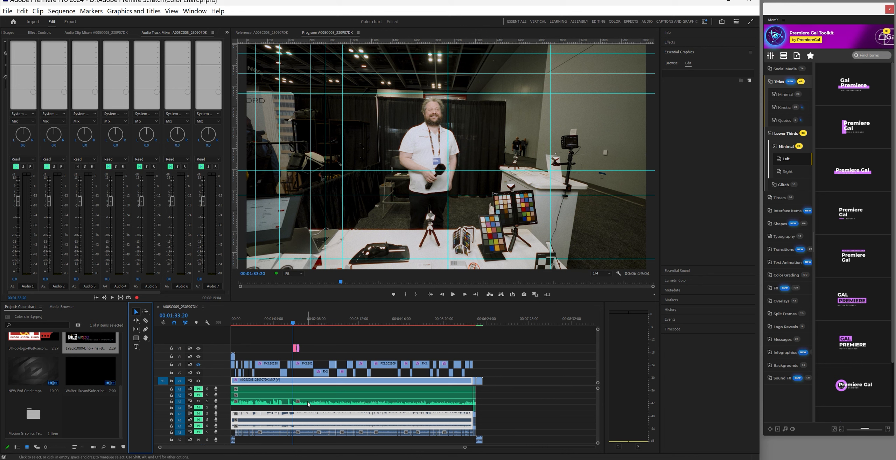
pyautogui.moveTo(313, 404); pyautogui.dragTo(316, 410)
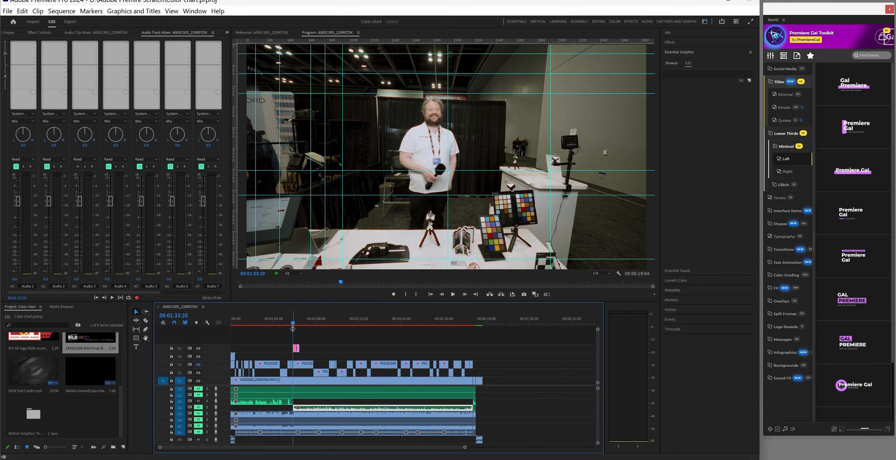
pyautogui.moveTo(258, 325); pyautogui.dragTo(226, 328)
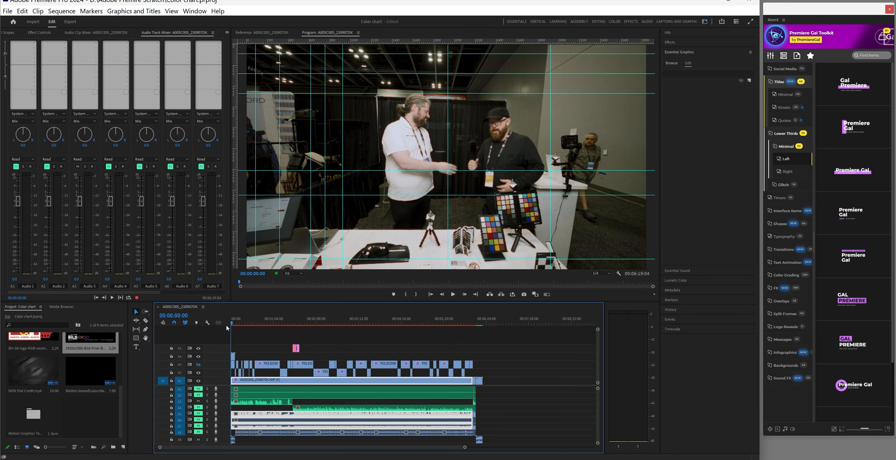
# Insert VST3 > Restoration > accentize > dxRevive on the Audio 3 track
pyautogui.click(452, 294)
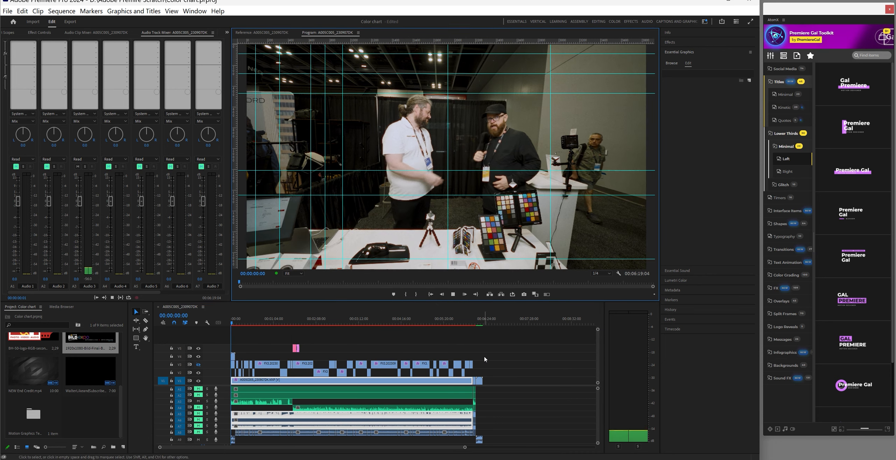
pyautogui.click(96, 43)
pyautogui.moveTo(168, 172)
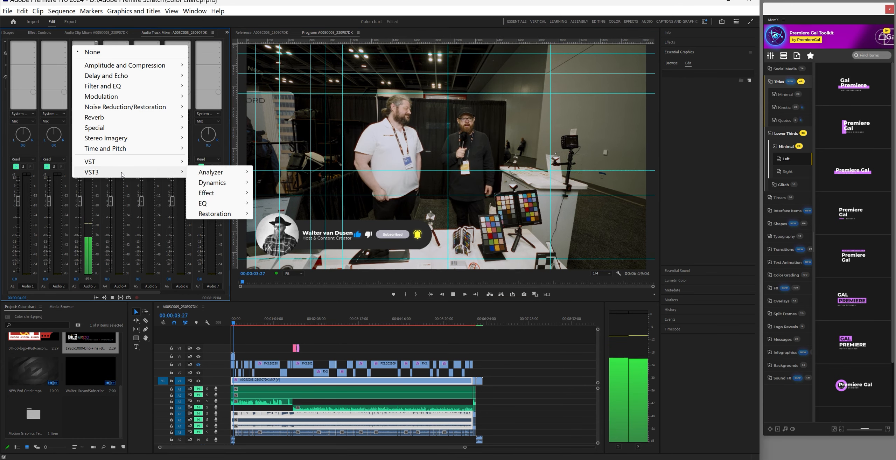
pyautogui.moveTo(229, 175)
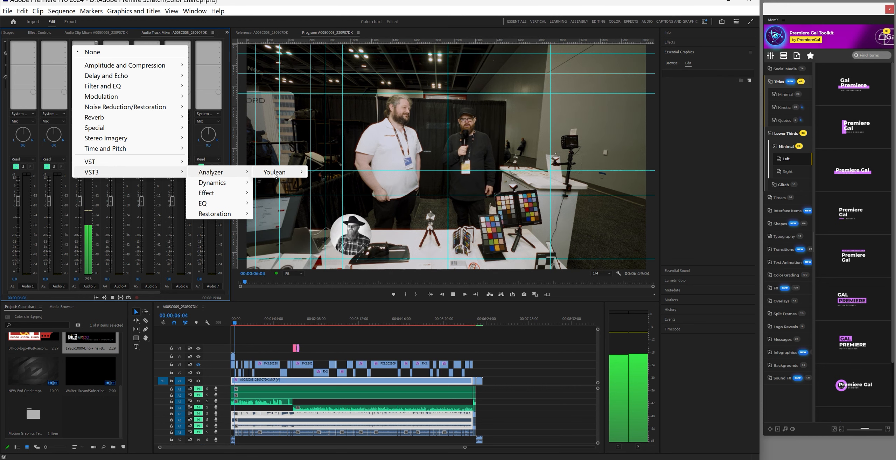
pyautogui.moveTo(275, 174)
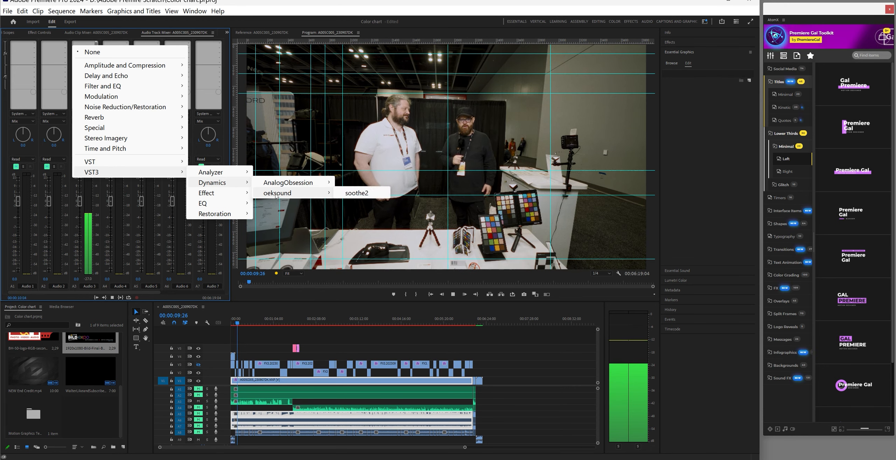
pyautogui.moveTo(256, 198)
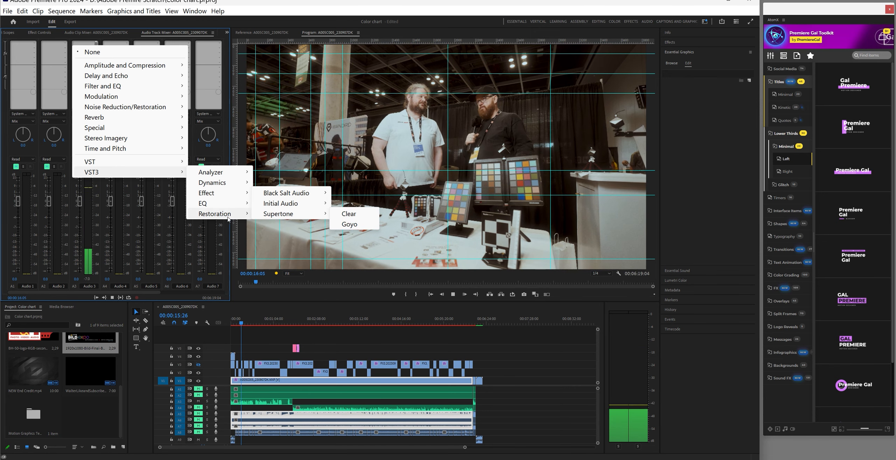
pyautogui.moveTo(228, 219)
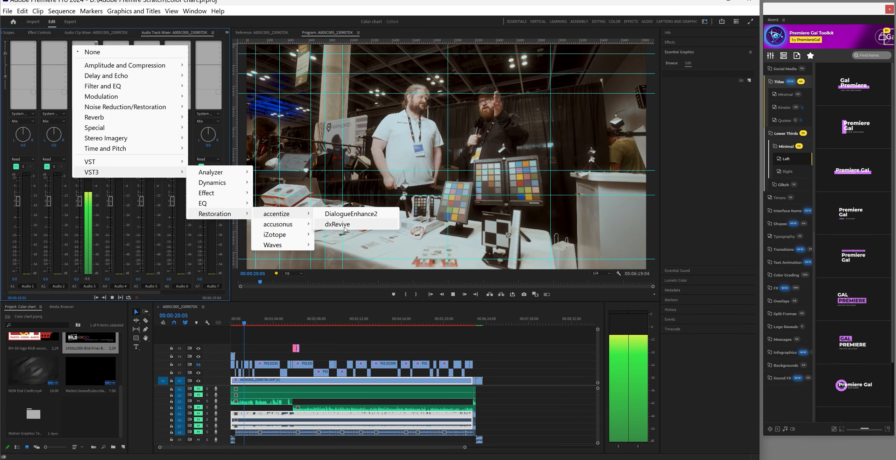
pyautogui.click(355, 224)
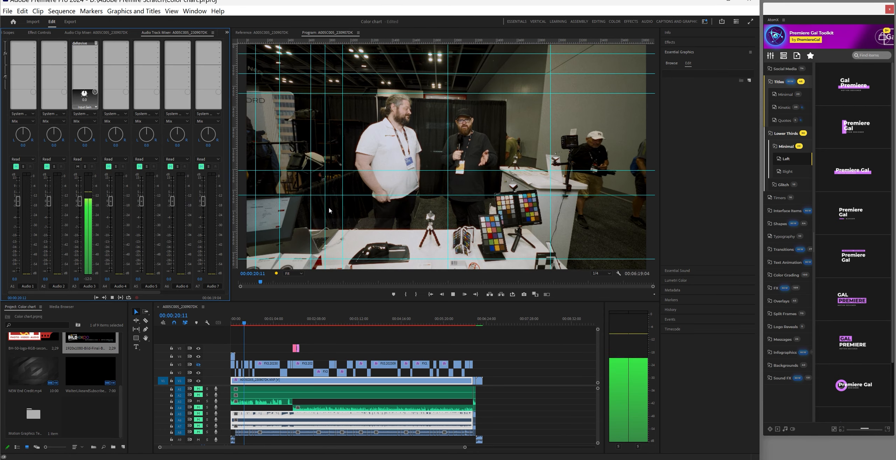
# Set dxRevive's processing strength to about 62% and close its editor
pyautogui.doubleClick(90, 46)
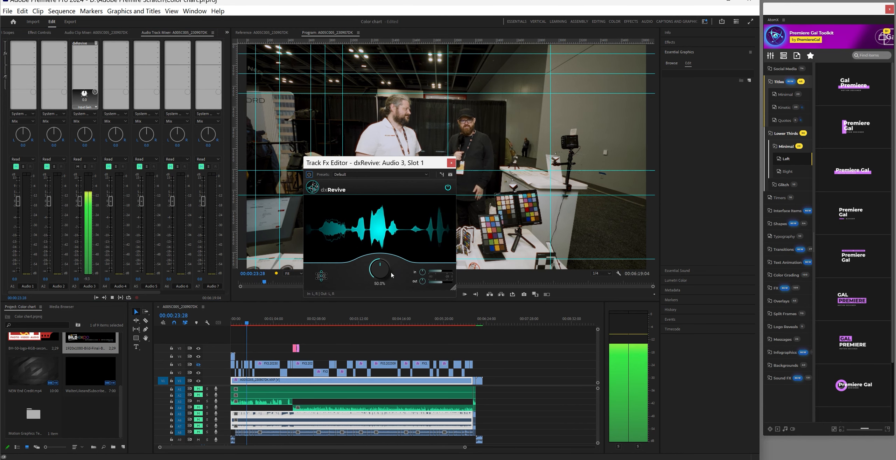
pyautogui.moveTo(381, 265); pyautogui.dragTo(381, 261)
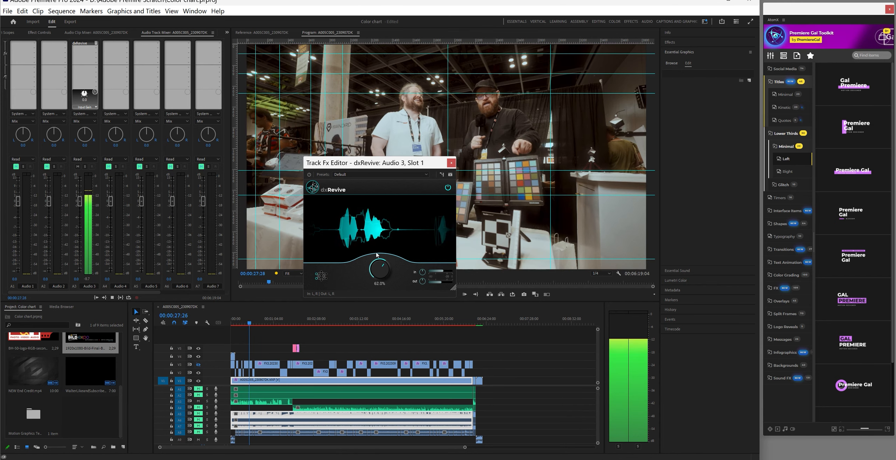
pyautogui.click(137, 85)
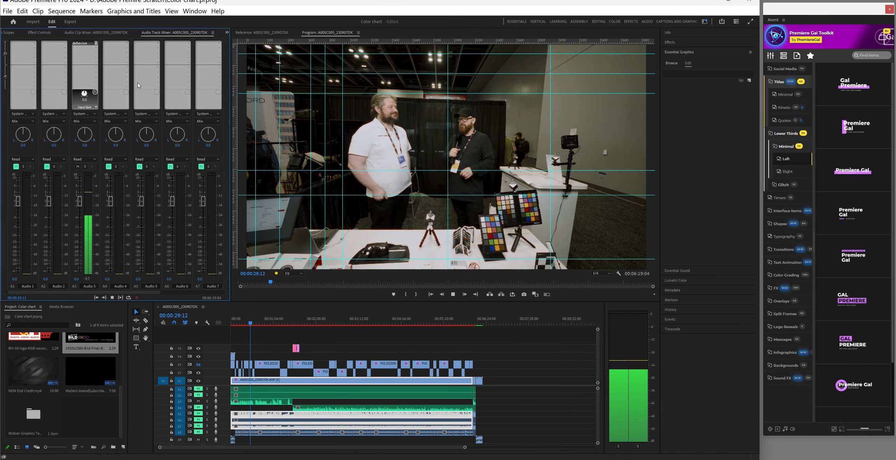
# Replace dxRevive on Audio 3 with Black Salt Audio's Reviver effect
pyautogui.click(97, 43)
pyautogui.moveTo(134, 163)
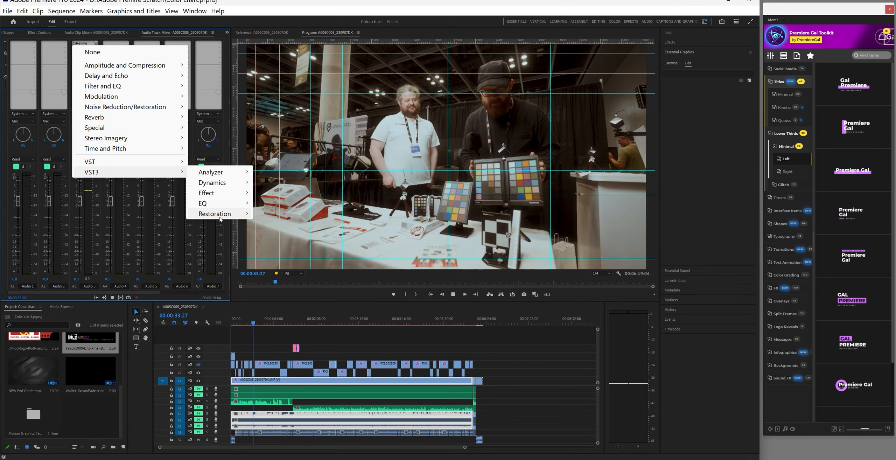
pyautogui.moveTo(224, 214)
pyautogui.moveTo(304, 245)
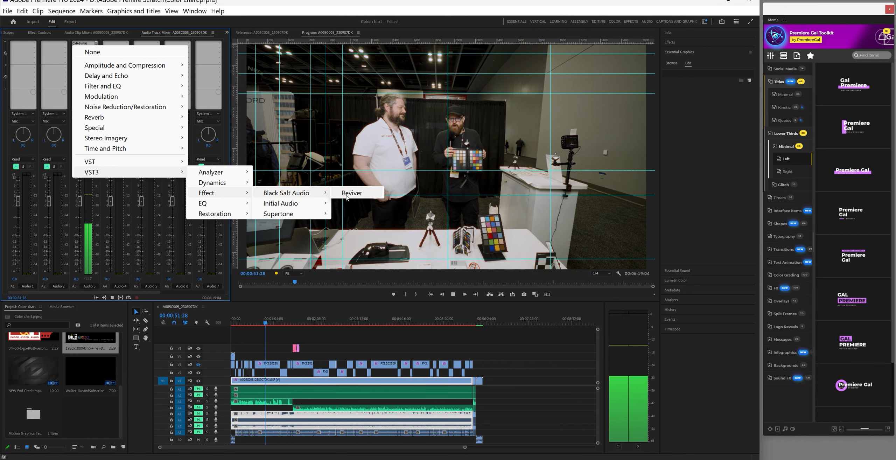
pyautogui.click(346, 196)
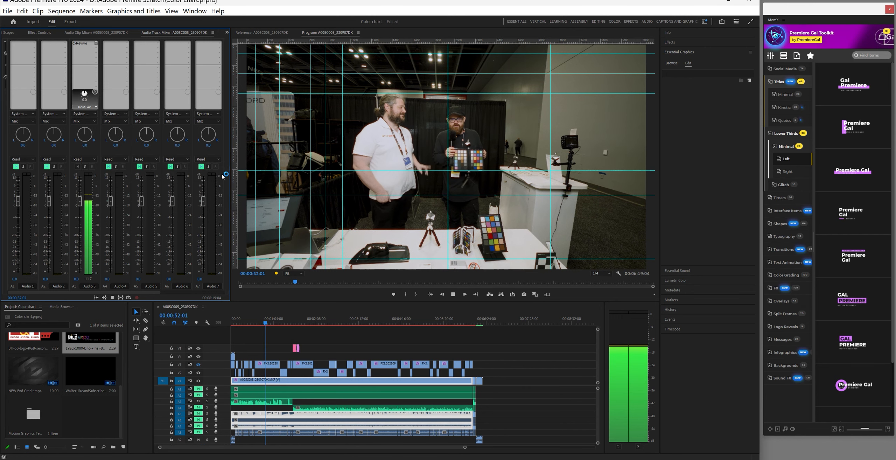
# Open Reviver, dismiss its activation window, and reopen Audio 3's effect slot menu
pyautogui.doubleClick(84, 44)
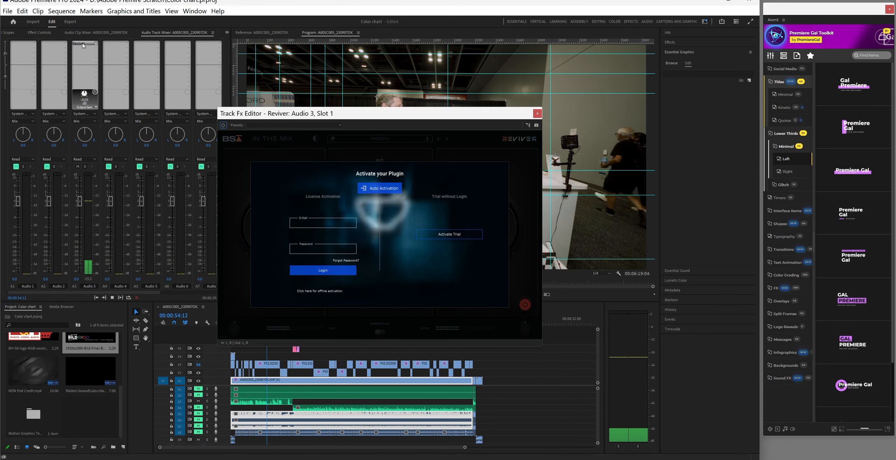
pyautogui.click(538, 115)
pyautogui.click(84, 43)
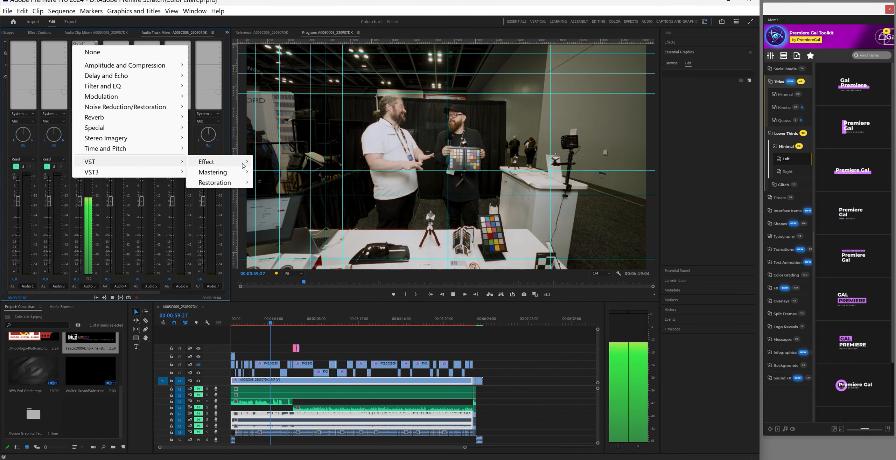
# Insert accentize DialogueEnhance2 on Audio 3 and open its editor
pyautogui.moveTo(217, 162)
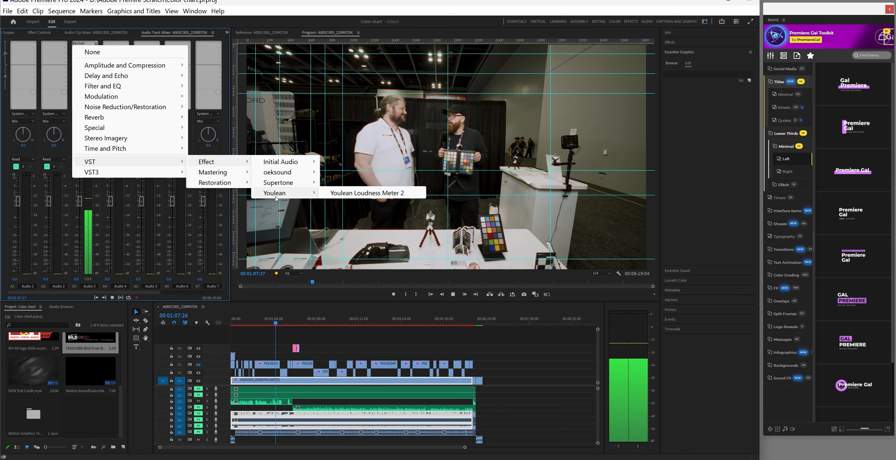
pyautogui.moveTo(235, 185)
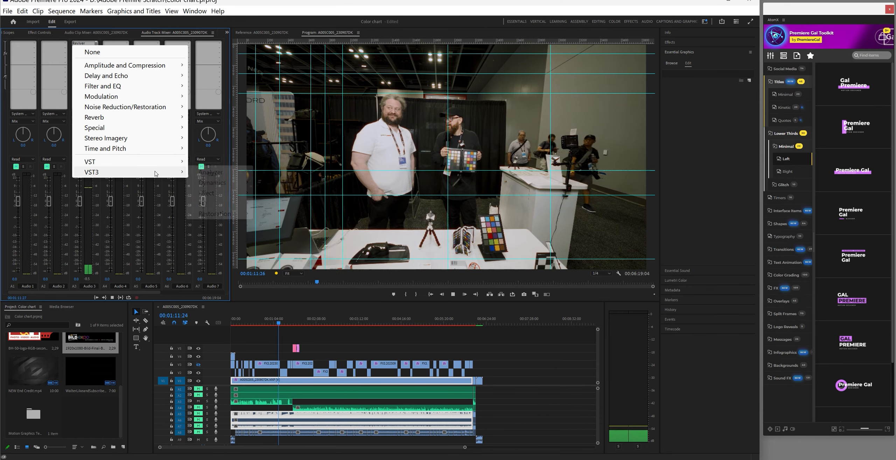
pyautogui.moveTo(175, 172)
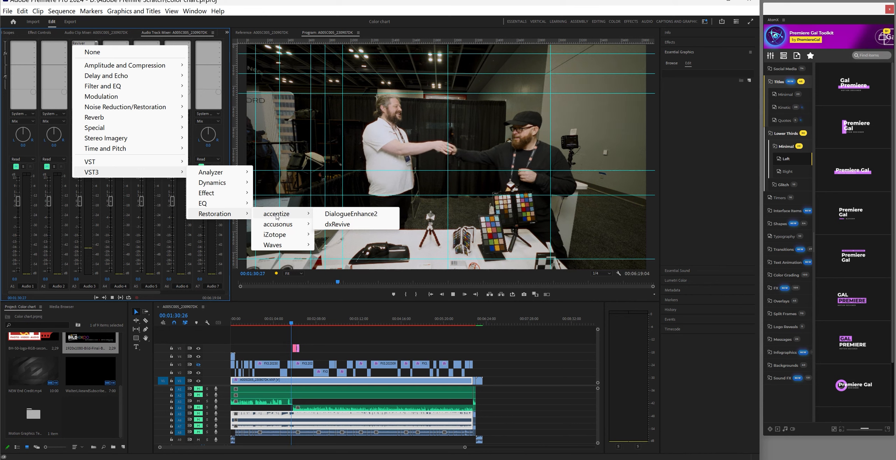
pyautogui.click(351, 213)
pyautogui.doubleClick(87, 44)
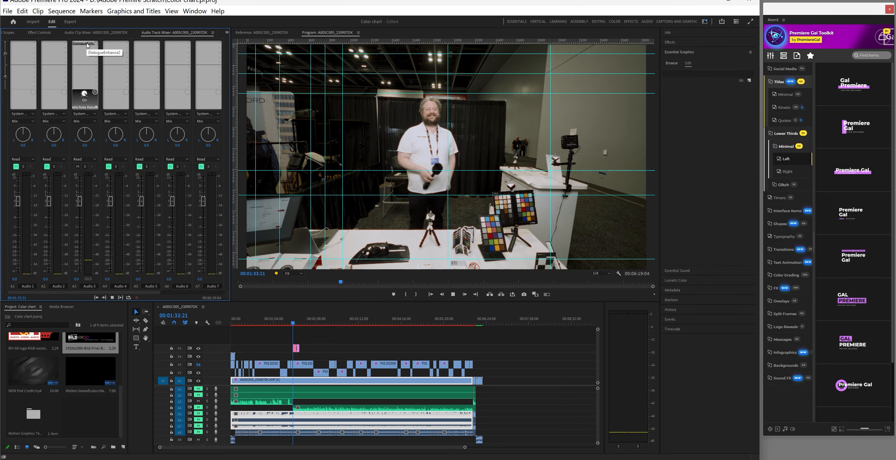
pyautogui.moveTo(383, 154); pyautogui.dragTo(462, 125)
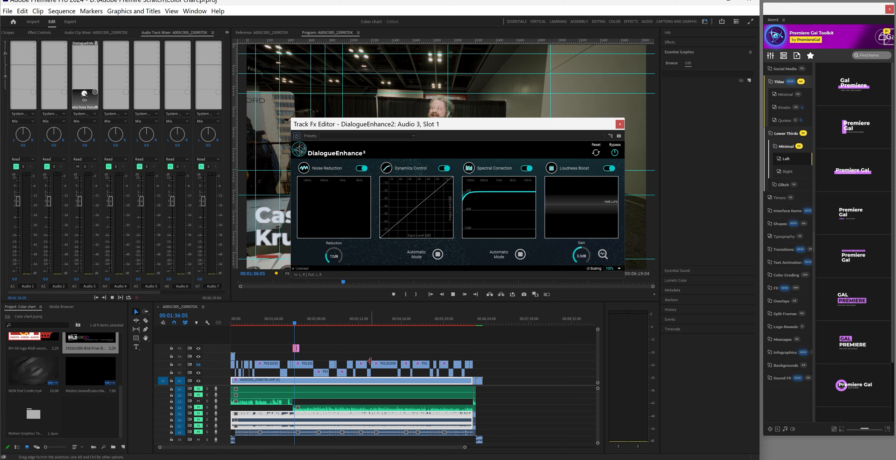
# Unmute Audio 4 and play the sequence from the start
pyautogui.click(199, 408)
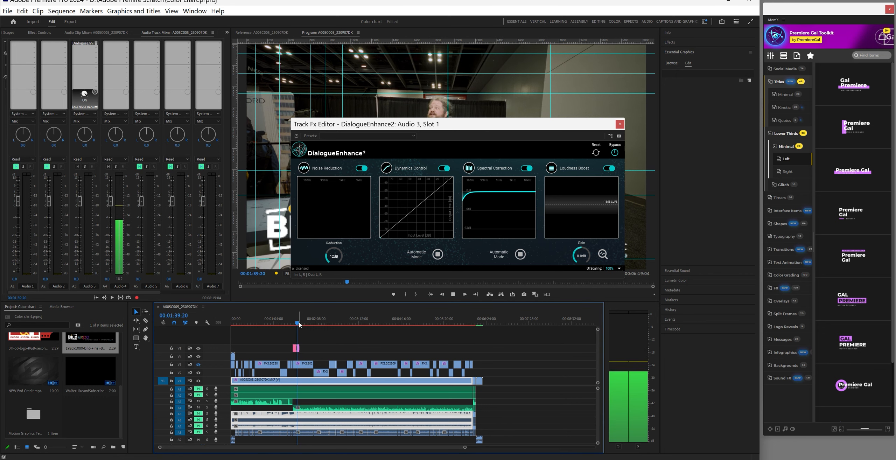
pyautogui.click(232, 326)
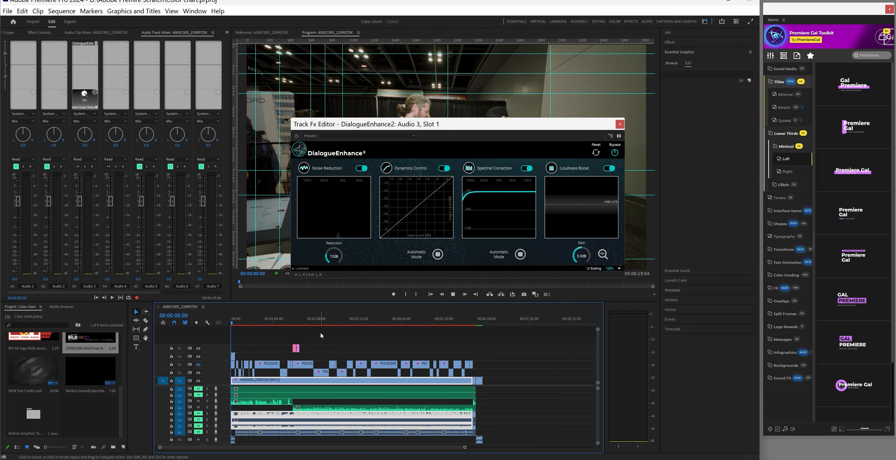
pyautogui.press('space')
# Set dynamics and spectral correction to manual and raise the loudness target to -15 LUFS
pyautogui.moveTo(462, 269); pyautogui.dragTo(430, 268)
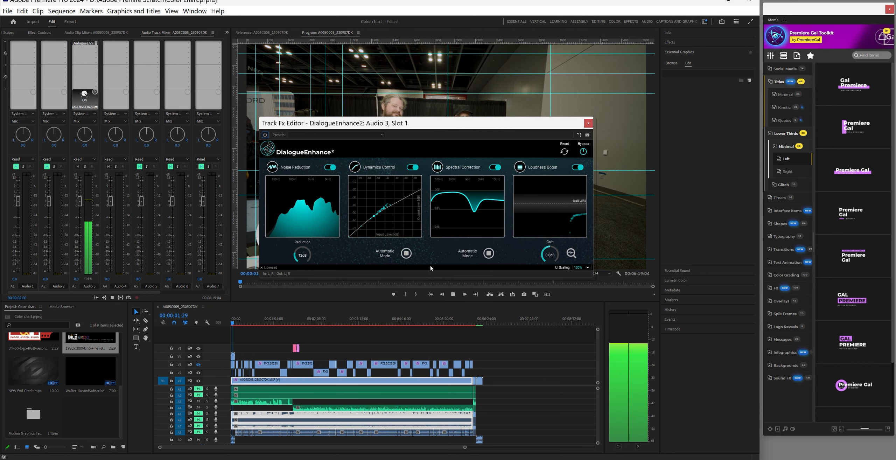
pyautogui.click(406, 254)
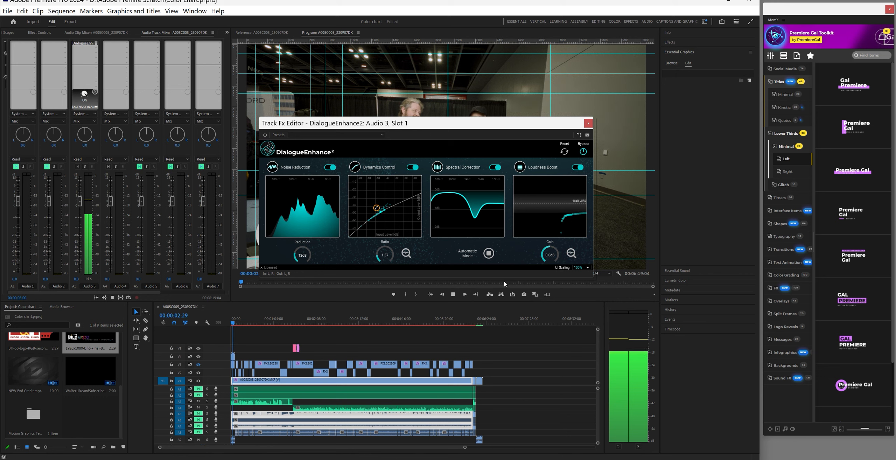
pyautogui.click(489, 254)
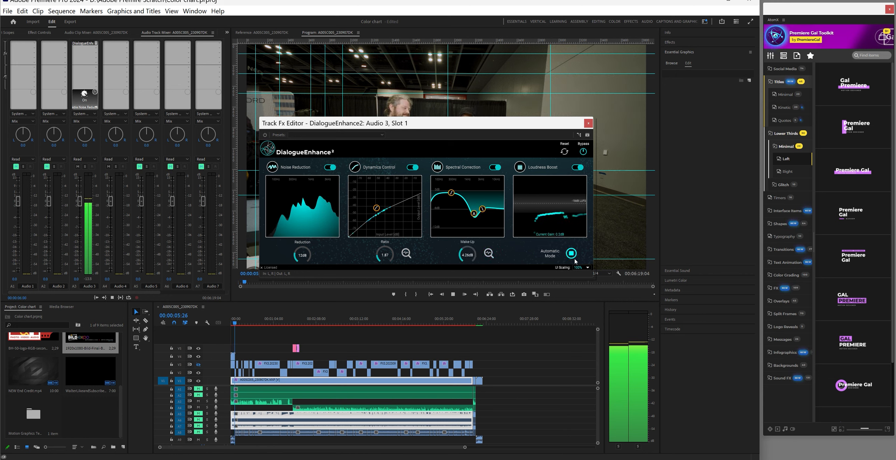
pyautogui.click(573, 255)
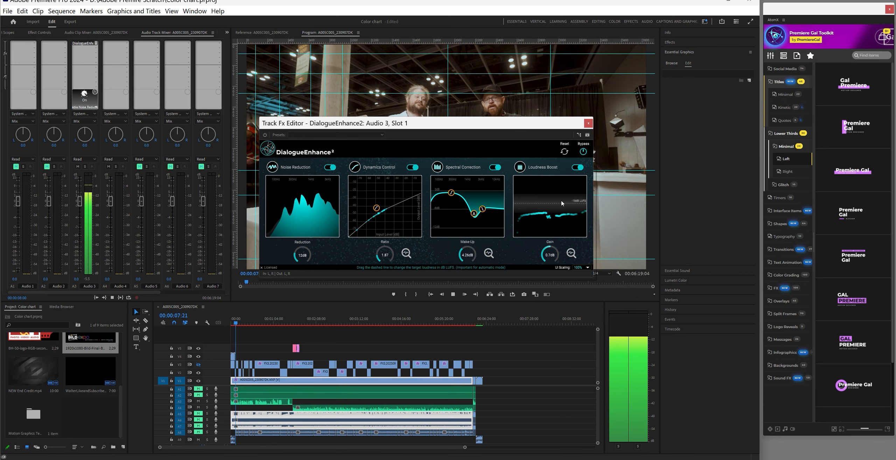
pyautogui.moveTo(561, 204); pyautogui.dragTo(562, 199)
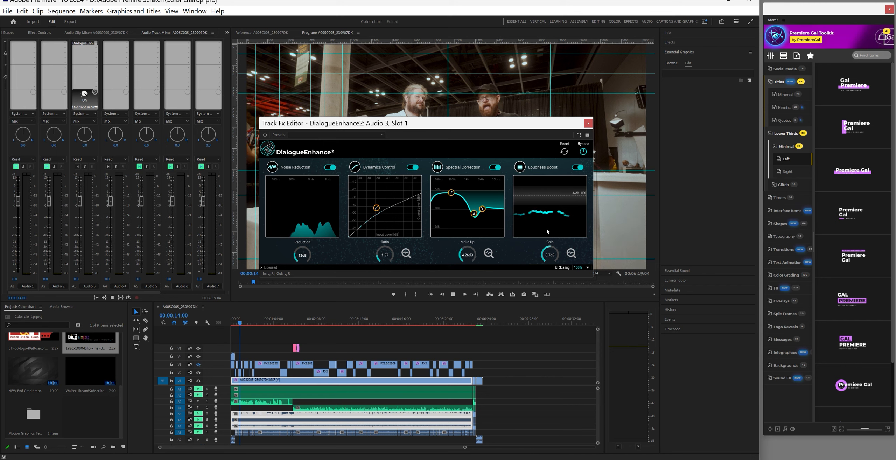
pyautogui.moveTo(498, 121); pyautogui.dragTo(390, 110)
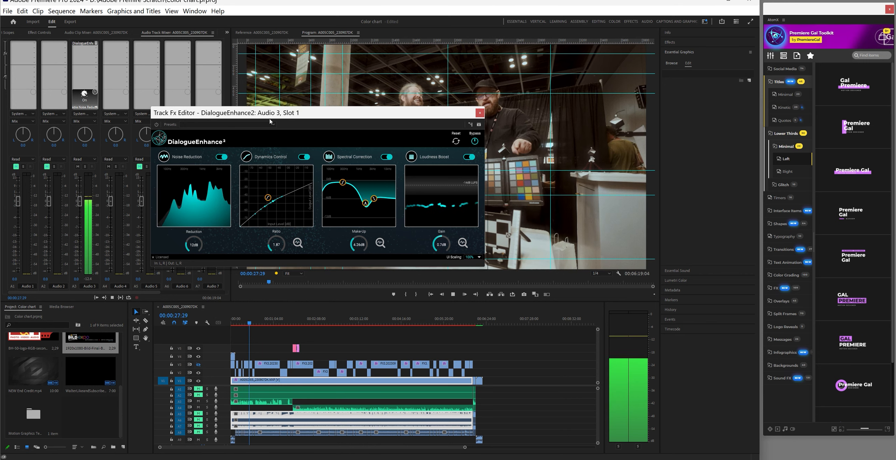
pyautogui.moveTo(307, 114); pyautogui.dragTo(308, 126)
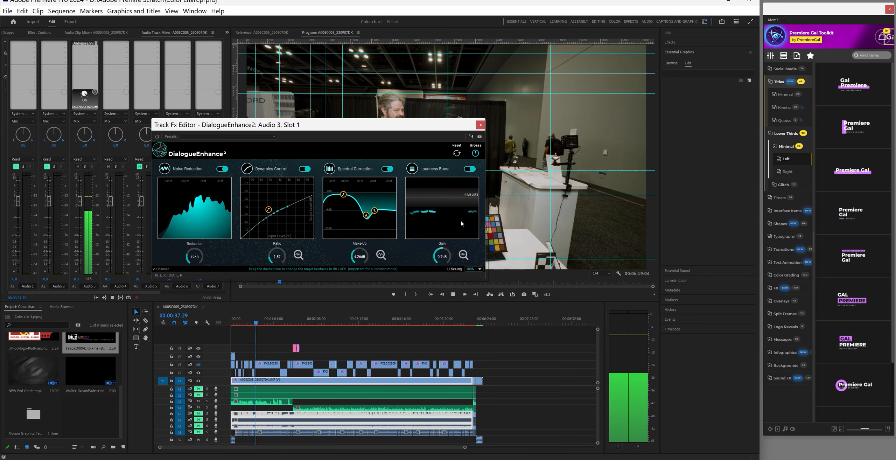
# Set DialogueEnhance2's manual loudness boost gain to 7.3dB and put dynamics back on automatic
pyautogui.click(463, 255)
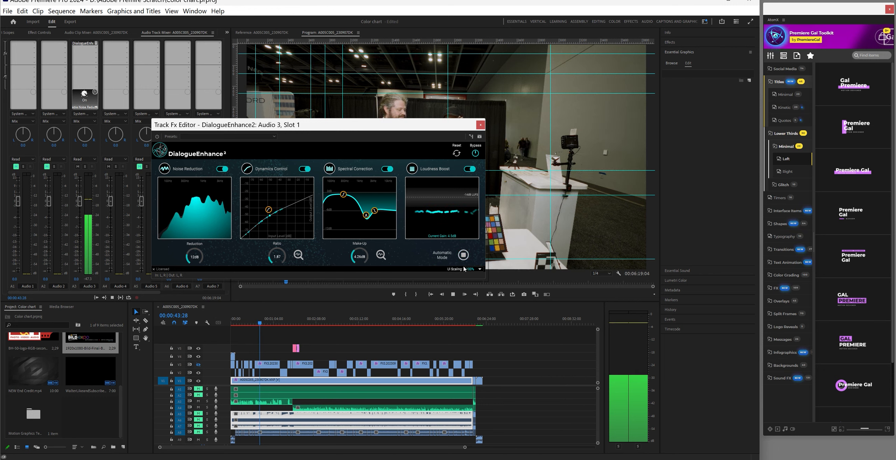
pyautogui.click(463, 256)
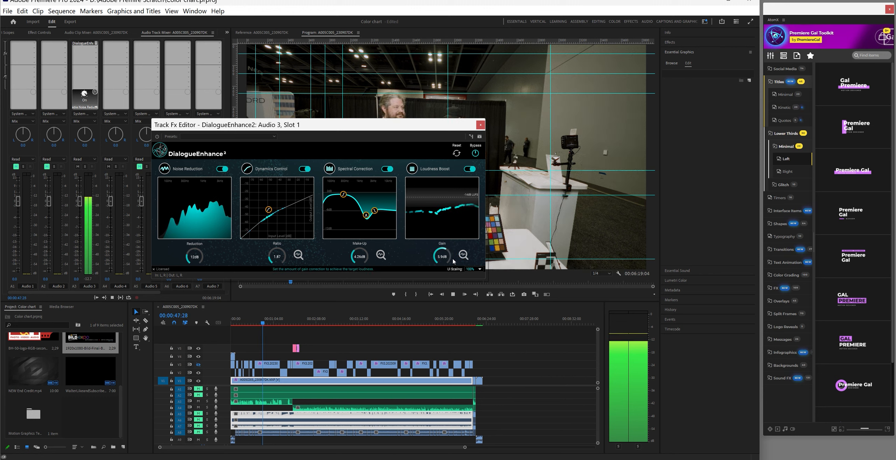
pyautogui.moveTo(447, 256); pyautogui.dragTo(446, 250)
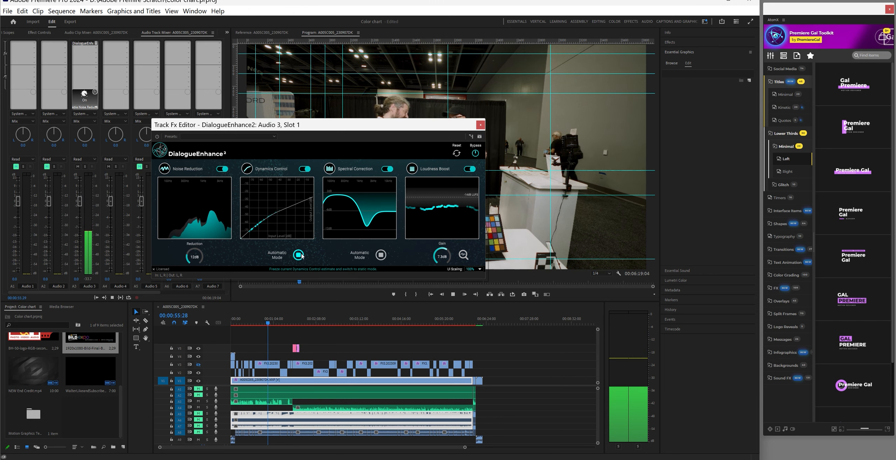
pyautogui.click(298, 255)
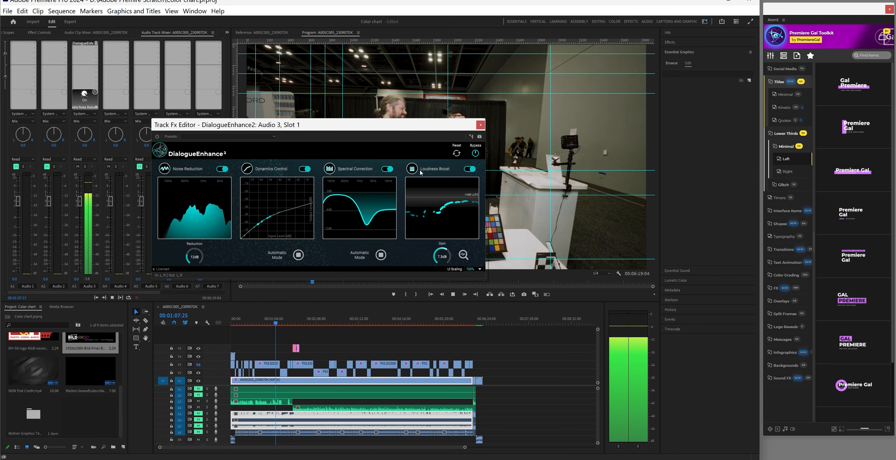
pyautogui.click(480, 125)
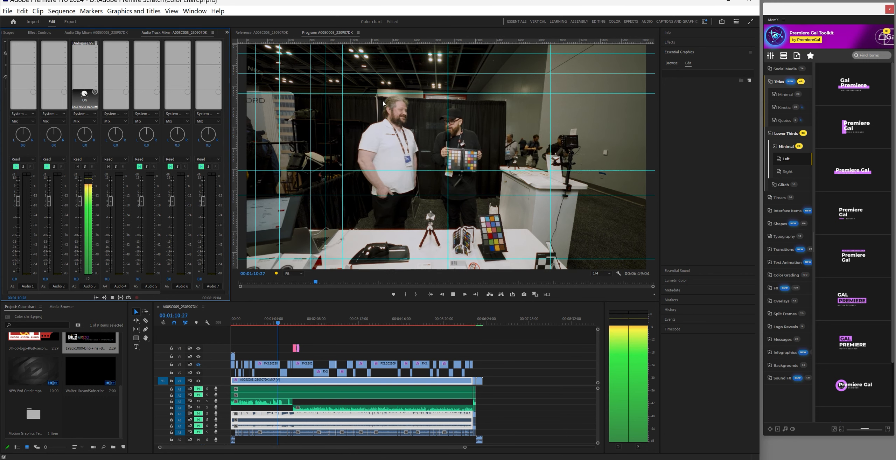
pyautogui.click(127, 43)
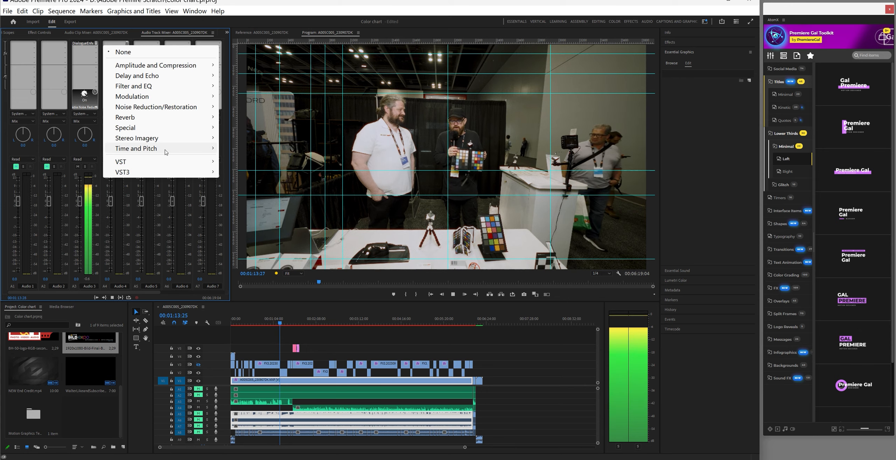
pyautogui.moveTo(168, 162)
pyautogui.moveTo(251, 163)
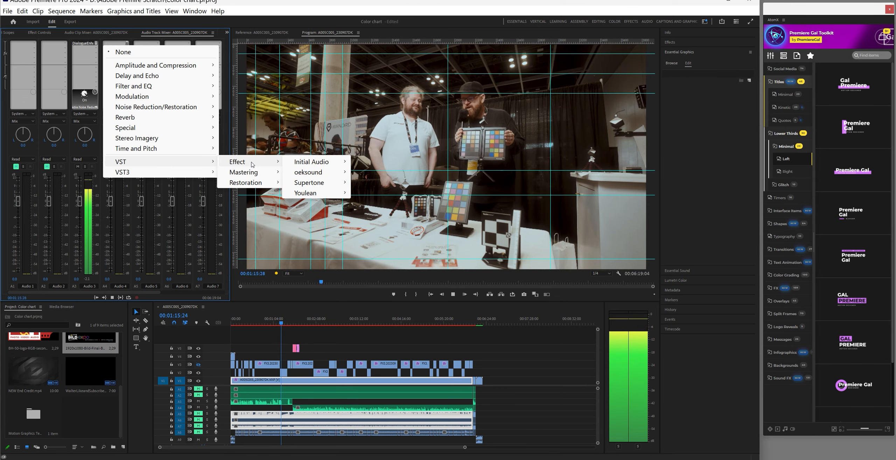
pyautogui.moveTo(308, 173)
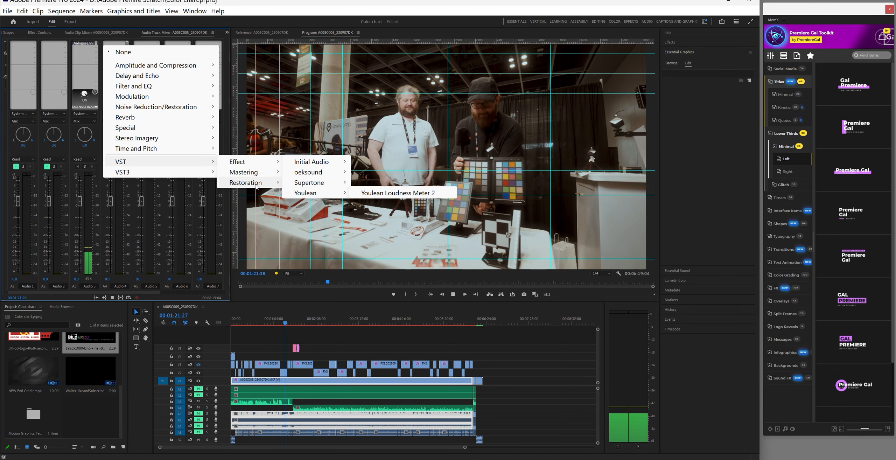
pyautogui.moveTo(212, 172)
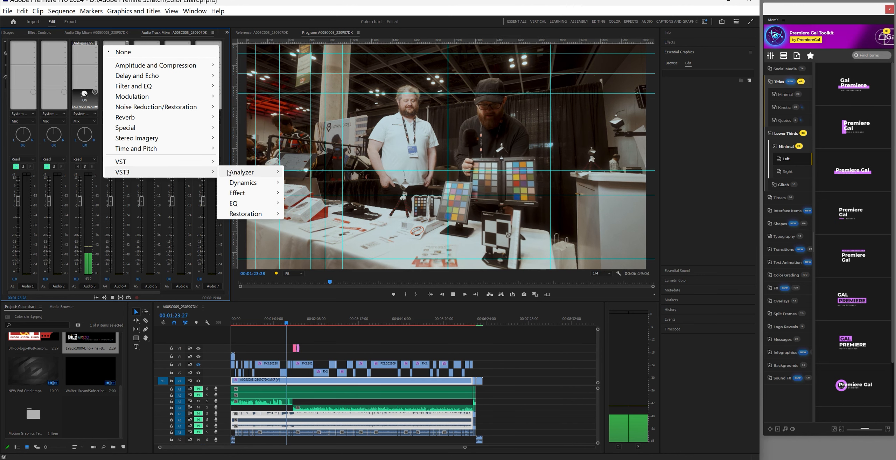
pyautogui.moveTo(249, 185)
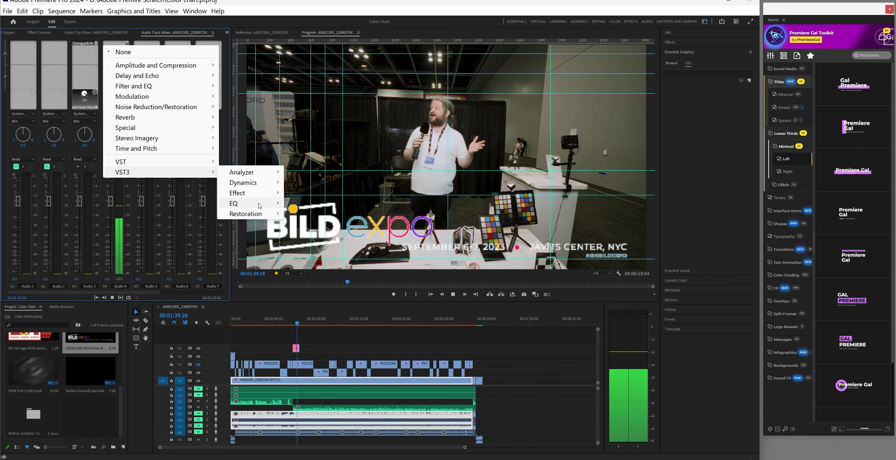
pyautogui.moveTo(274, 206)
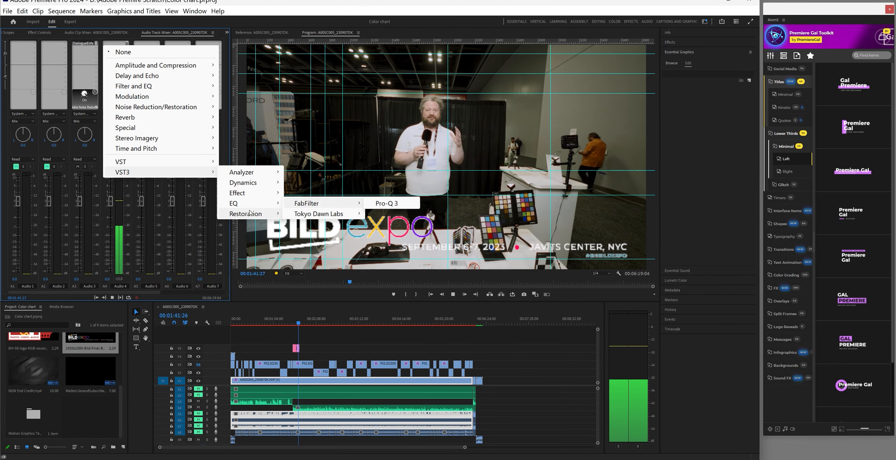
pyautogui.moveTo(254, 216)
pyautogui.moveTo(303, 217)
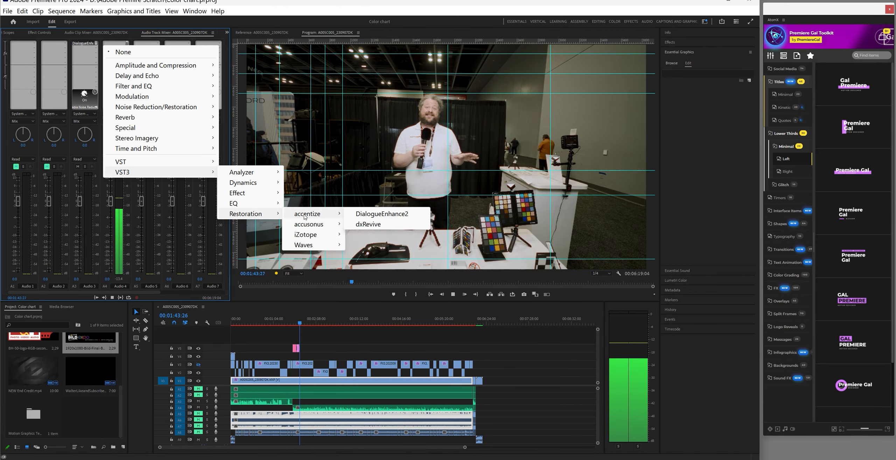
# Add DialogueEnhance2 to Audio 4 with manual dynamics and automatic loudness boost at -15 LUFS
pyautogui.click(363, 217)
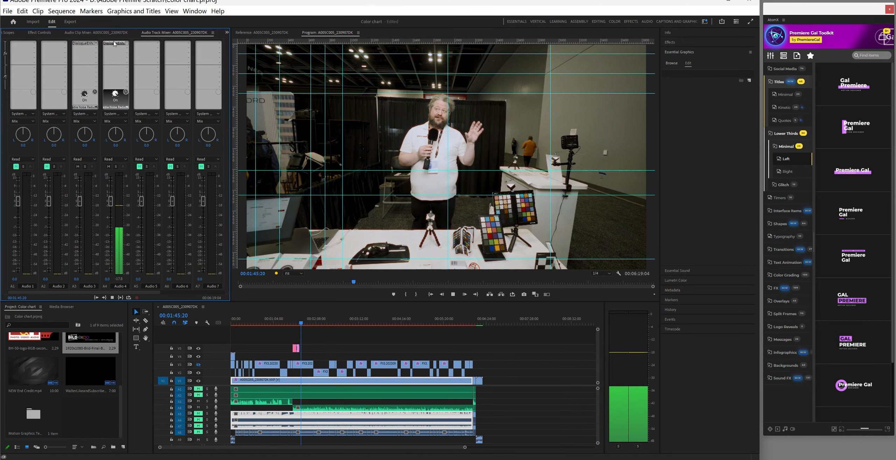
pyautogui.doubleClick(113, 45)
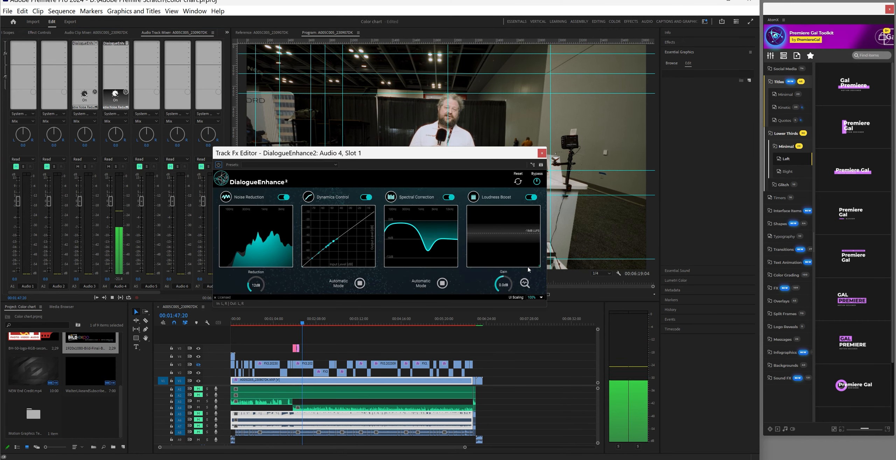
pyautogui.click(360, 283)
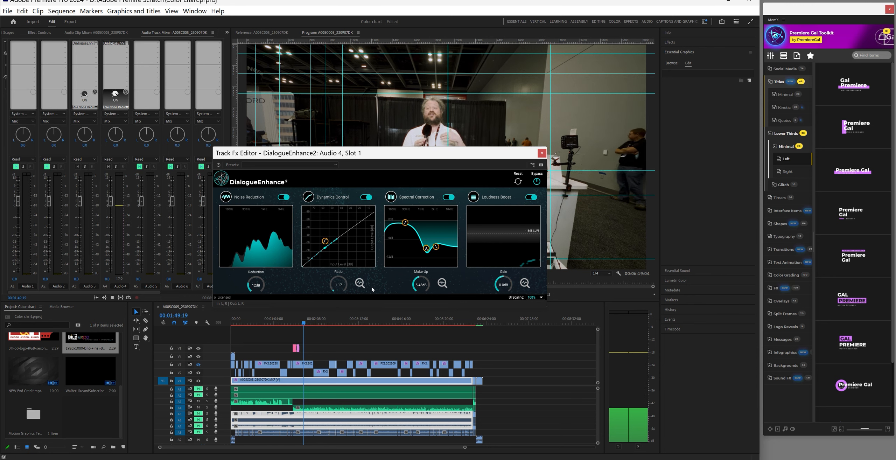
pyautogui.moveTo(366, 159); pyautogui.dragTo(355, 156)
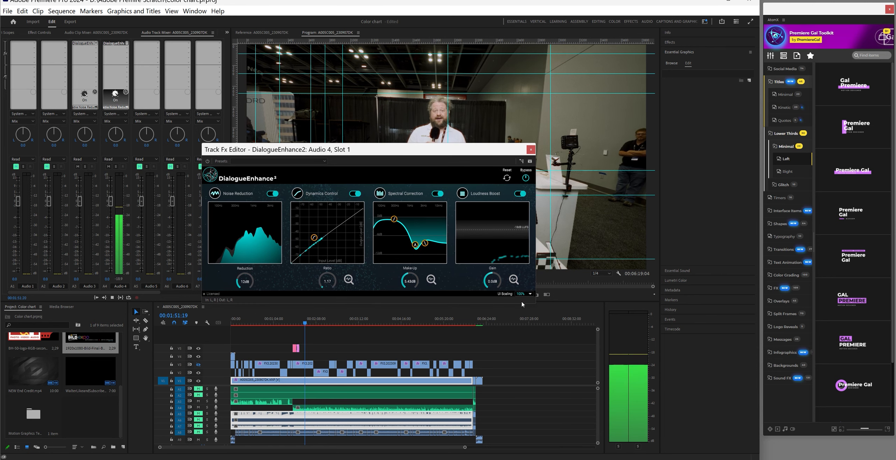
pyautogui.click(514, 280)
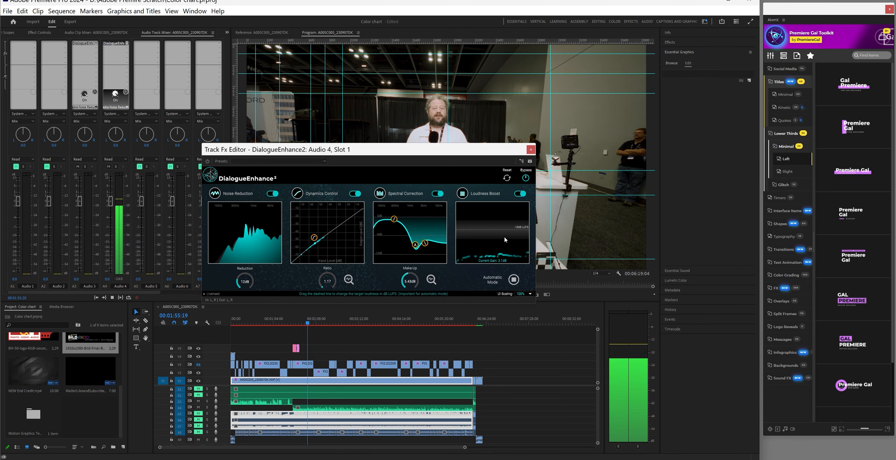
pyautogui.moveTo(501, 231); pyautogui.dragTo(501, 228)
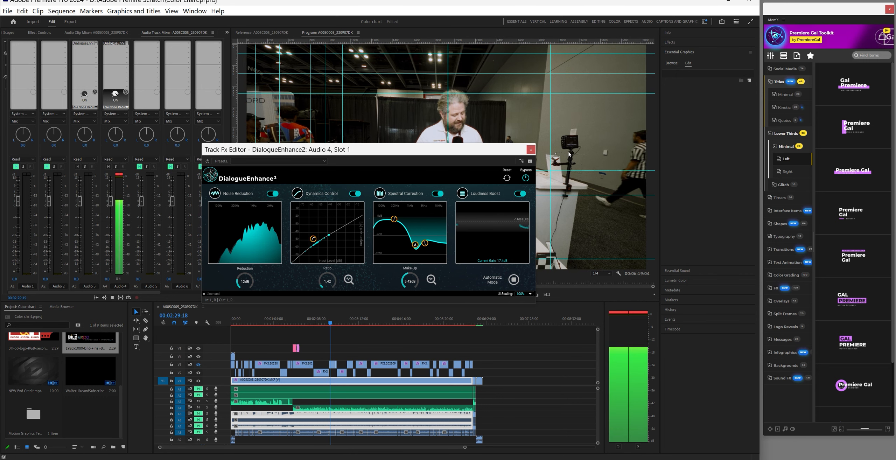
# Close the DialogueEnhance2 editor and insert oeksound soothe2 in Audio 4's next effect slot
pyautogui.click(531, 150)
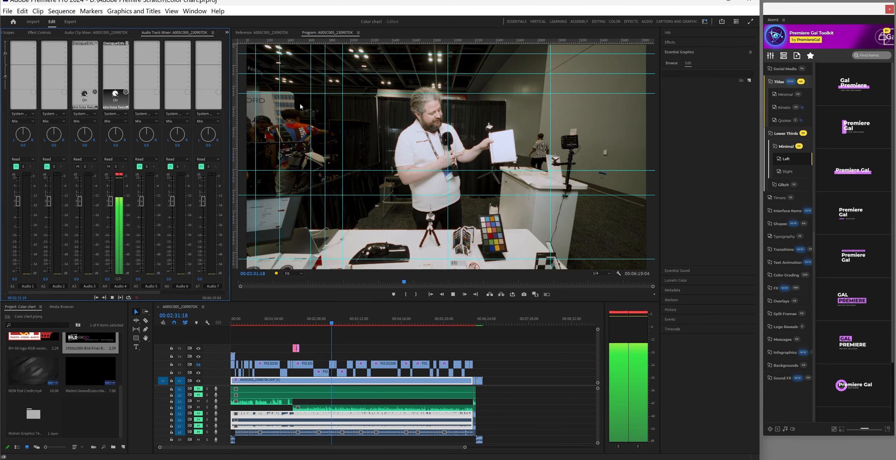
pyautogui.click(128, 49)
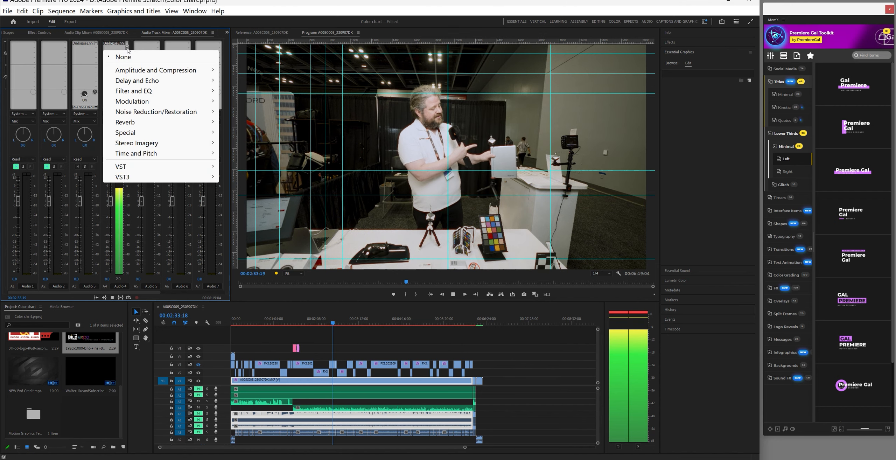
pyautogui.moveTo(174, 168)
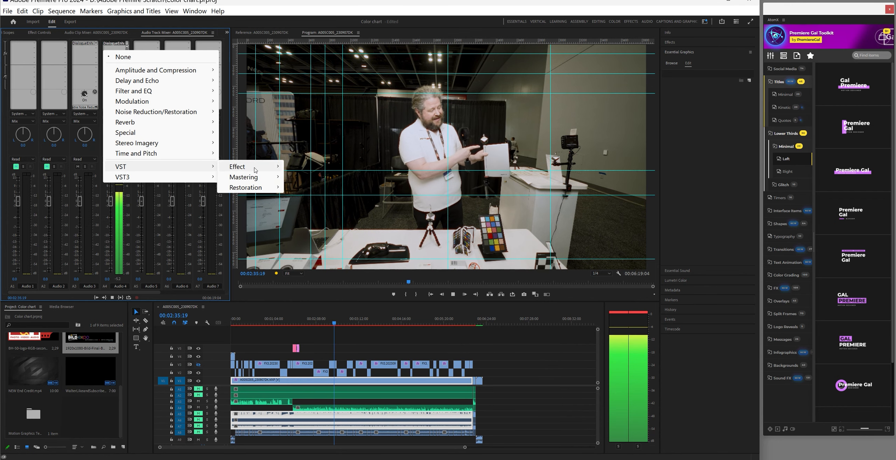
pyautogui.moveTo(255, 170)
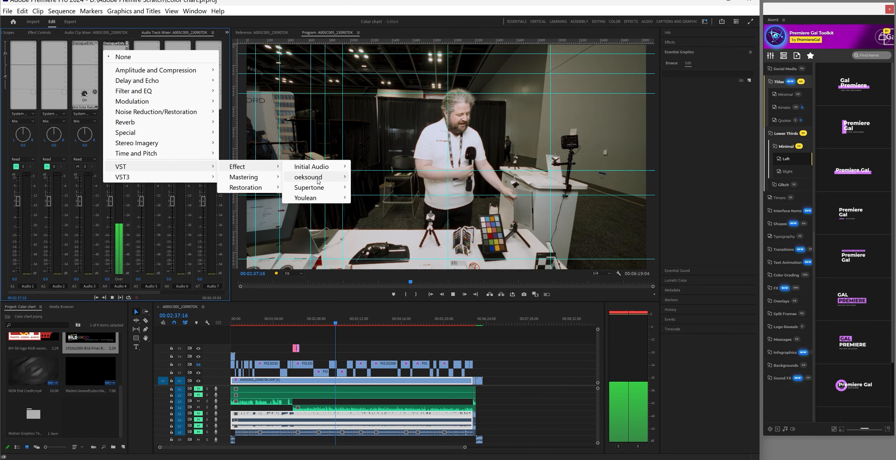
pyautogui.moveTo(318, 180)
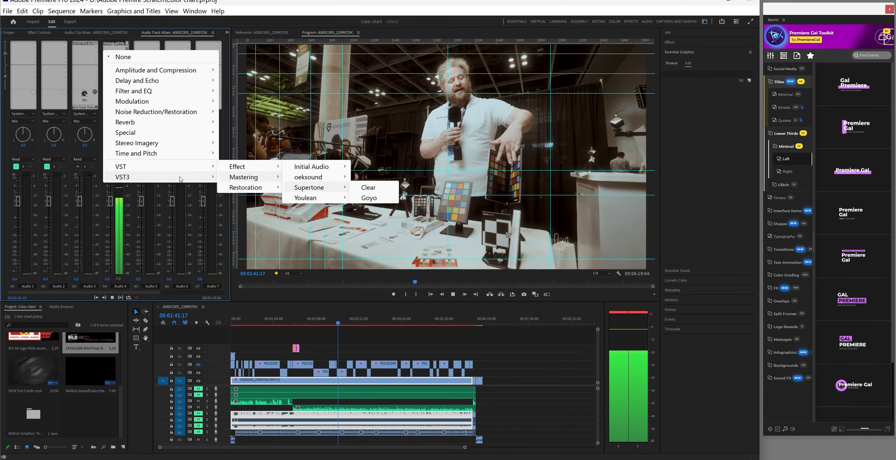
pyautogui.moveTo(209, 180)
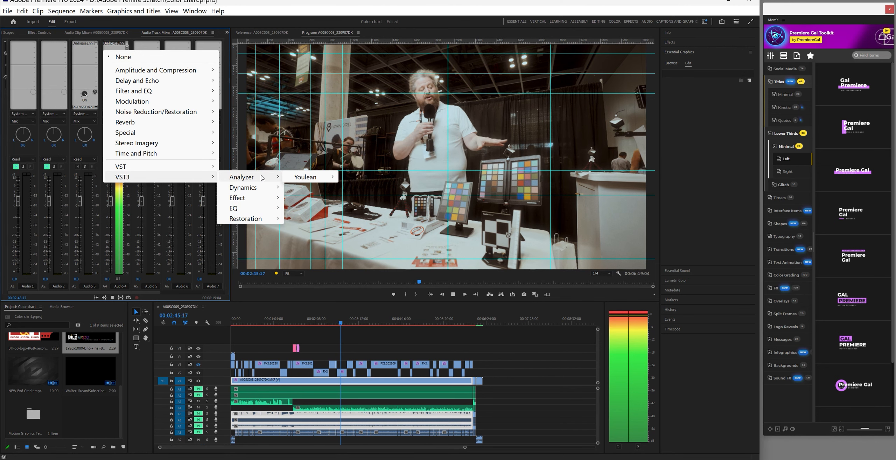
pyautogui.moveTo(259, 190)
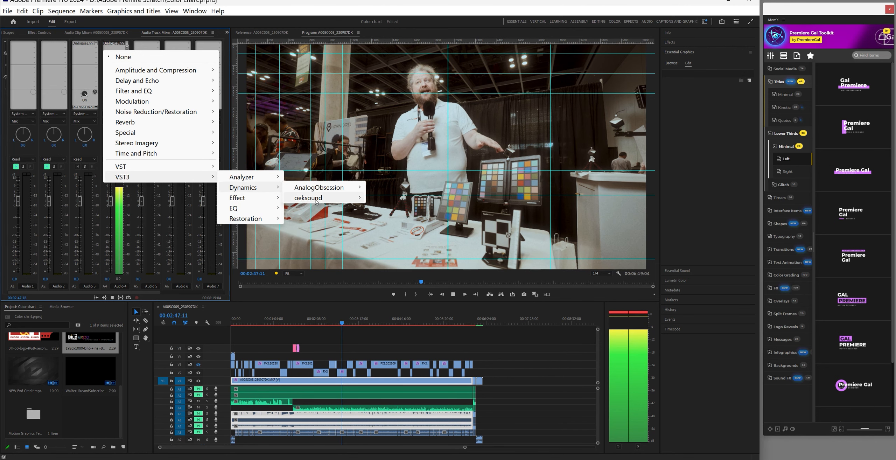
pyautogui.moveTo(350, 198)
pyautogui.click(388, 198)
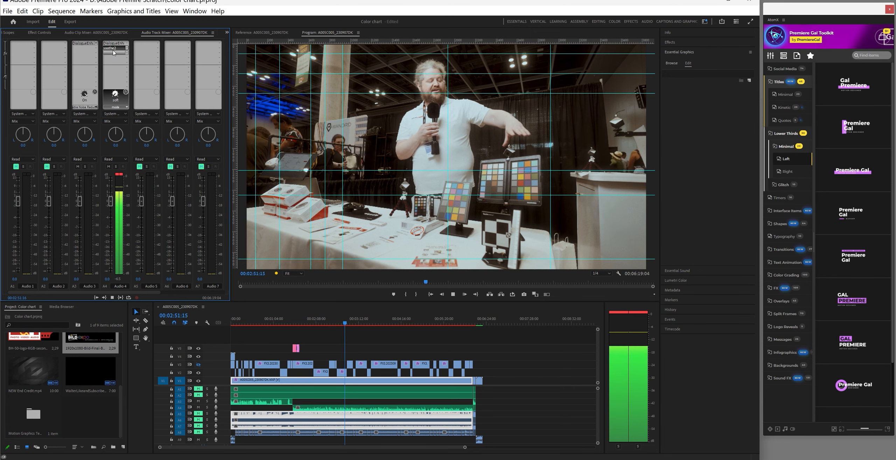
# Load soothe2's Vocals > Vocal de-harsh 1 preset on Audio 4 (depth 4.1, 50% mix)
pyautogui.doubleClick(114, 49)
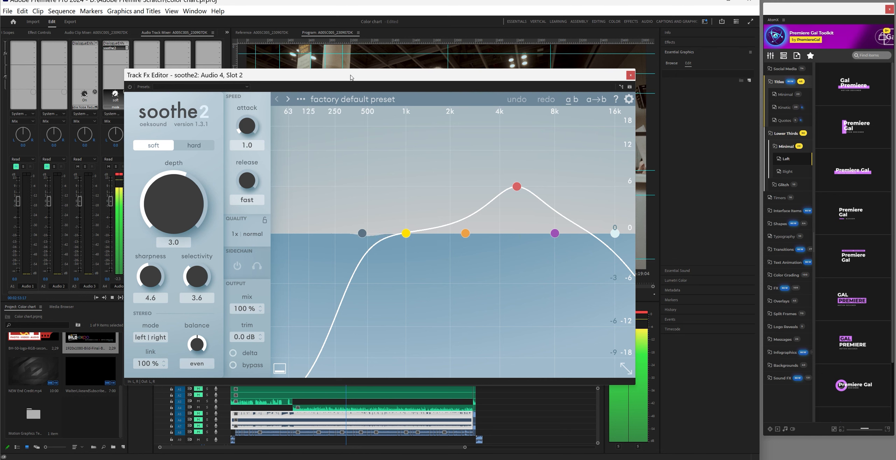
pyautogui.click(345, 99)
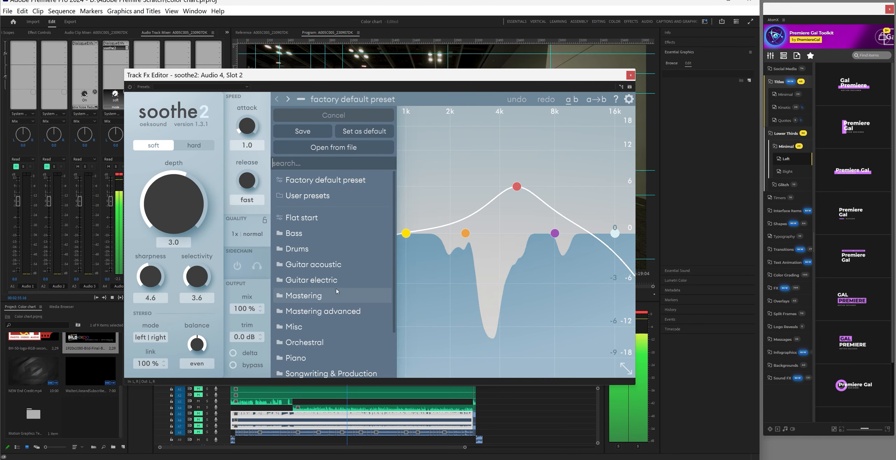
pyautogui.scroll(-1, 332, 284)
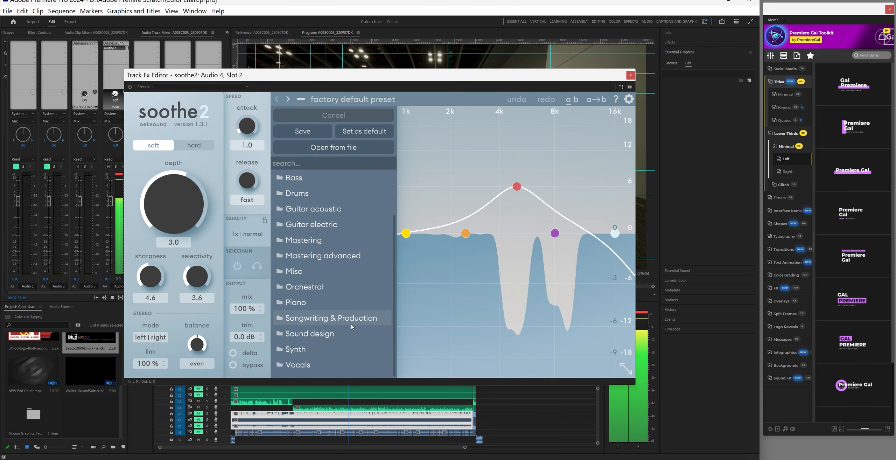
pyautogui.moveTo(315, 364)
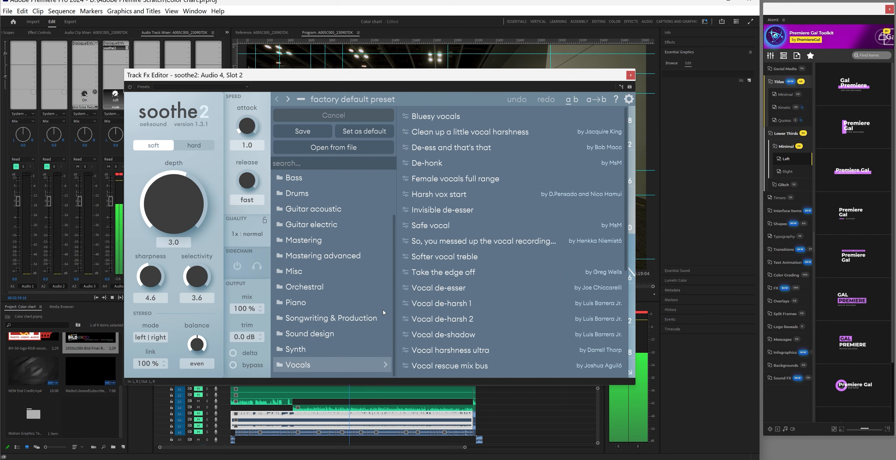
pyautogui.click(461, 304)
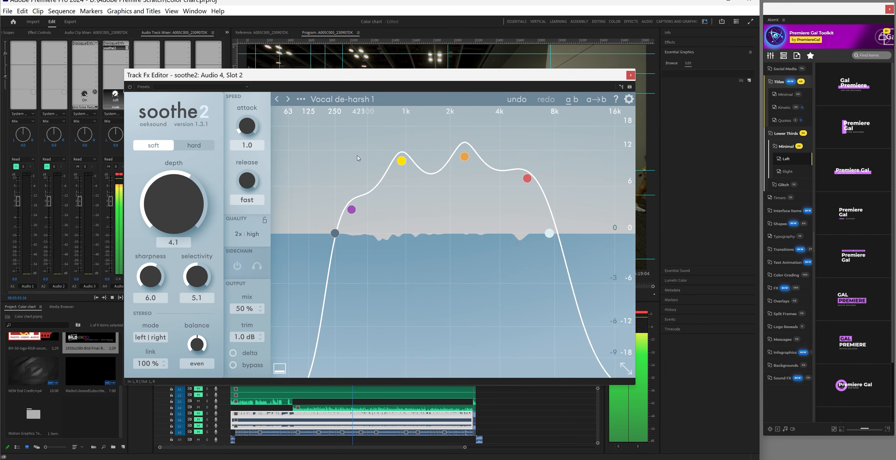
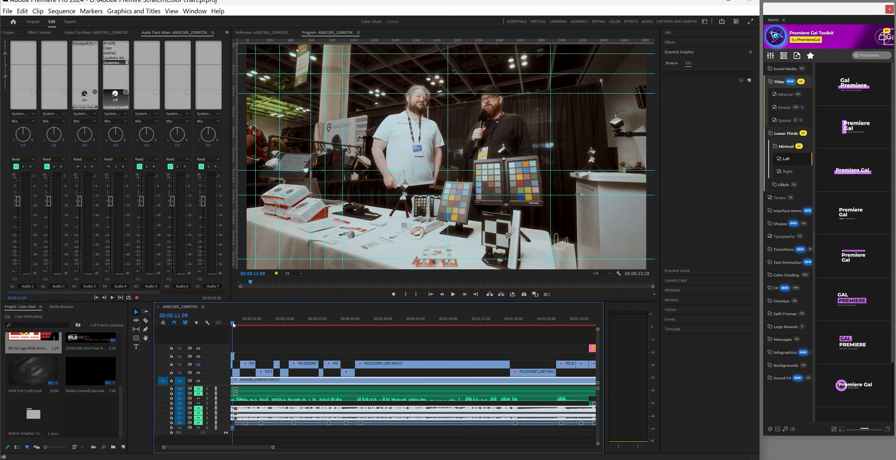
# Play the interview sequence from the start, then select the Clear effect on Audio 4
pyautogui.click(251, 323)
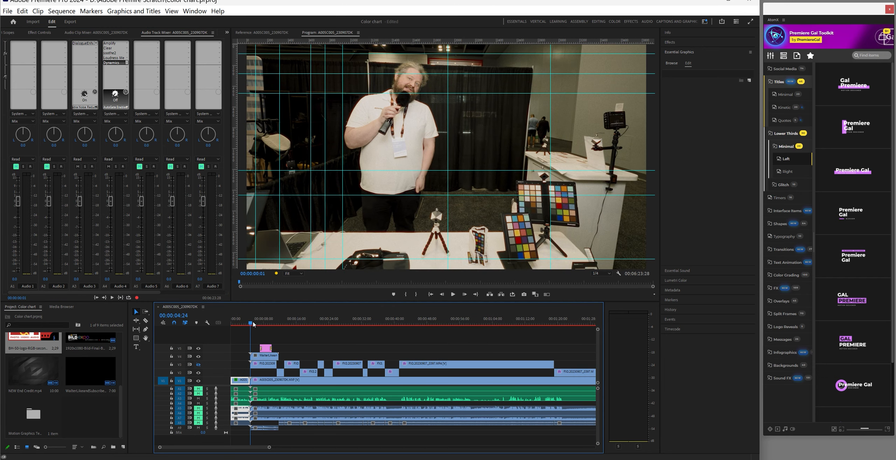
pyautogui.click(452, 294)
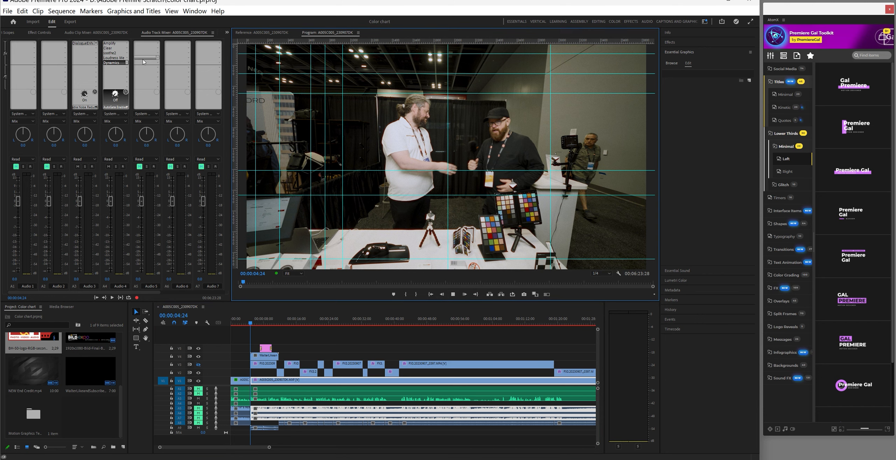
pyautogui.click(111, 48)
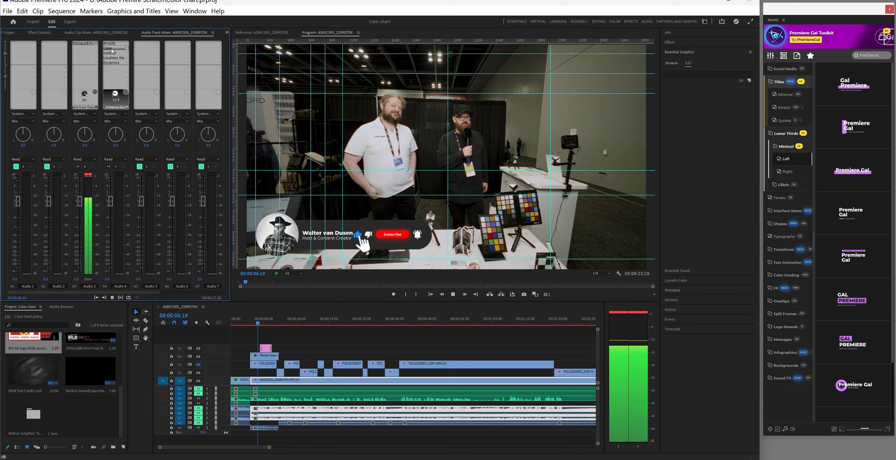
# Copy Audio 4's track effects, paste them onto Audio 3's rack, and open Audio 3's Clear settings
pyautogui.rightClick(110, 49)
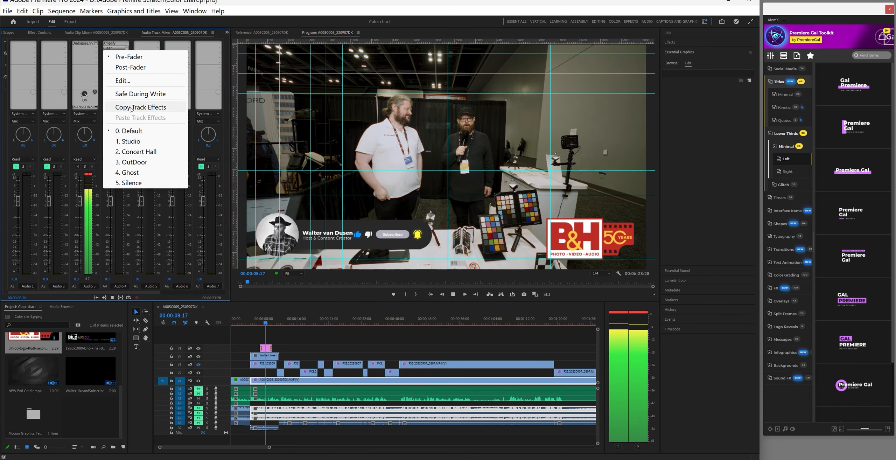
pyautogui.click(141, 107)
pyautogui.click(90, 49)
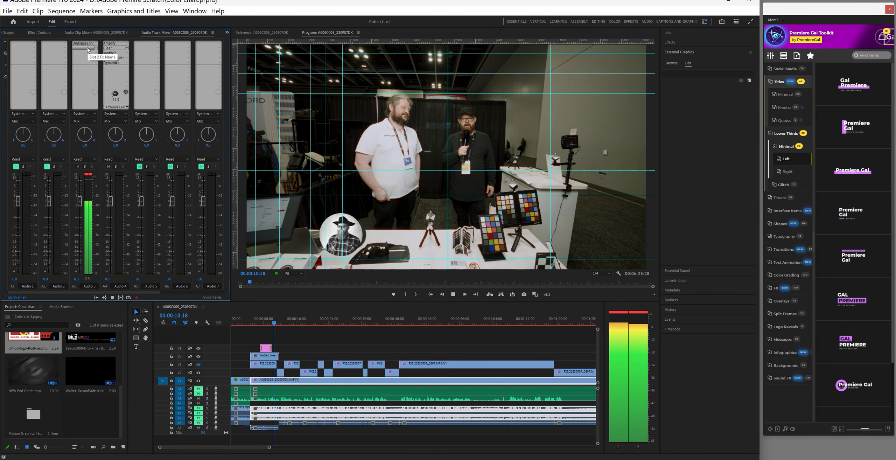
pyautogui.rightClick(90, 49)
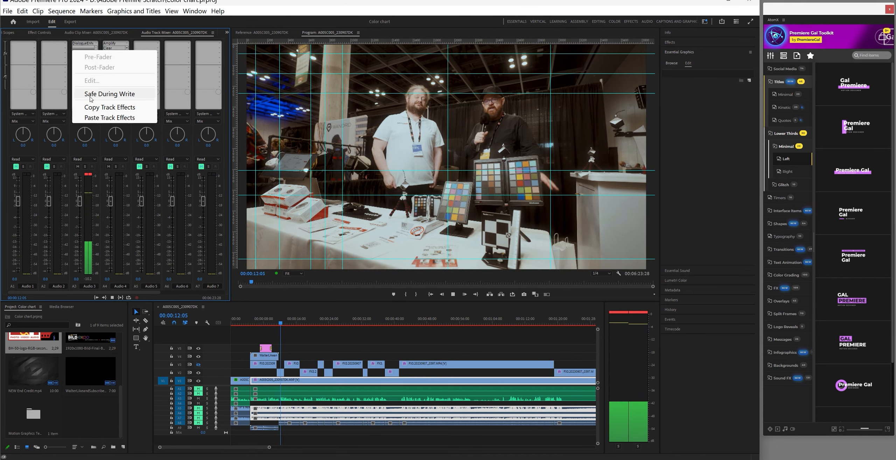
pyautogui.click(105, 118)
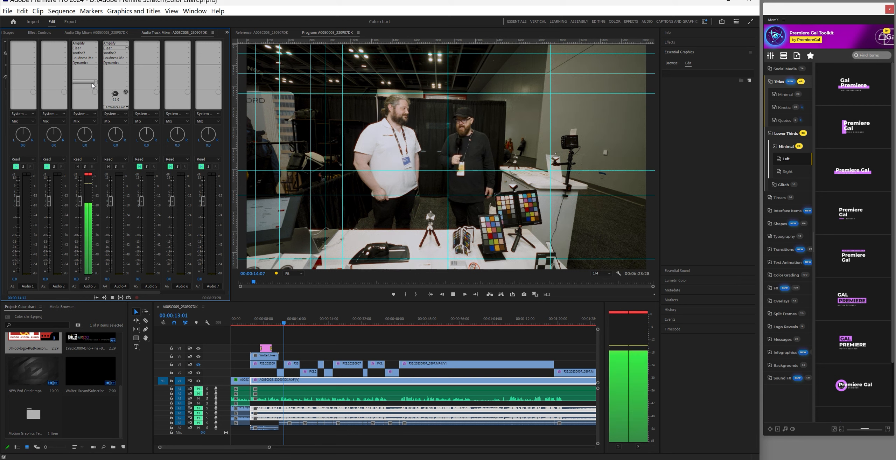
pyautogui.click(80, 48)
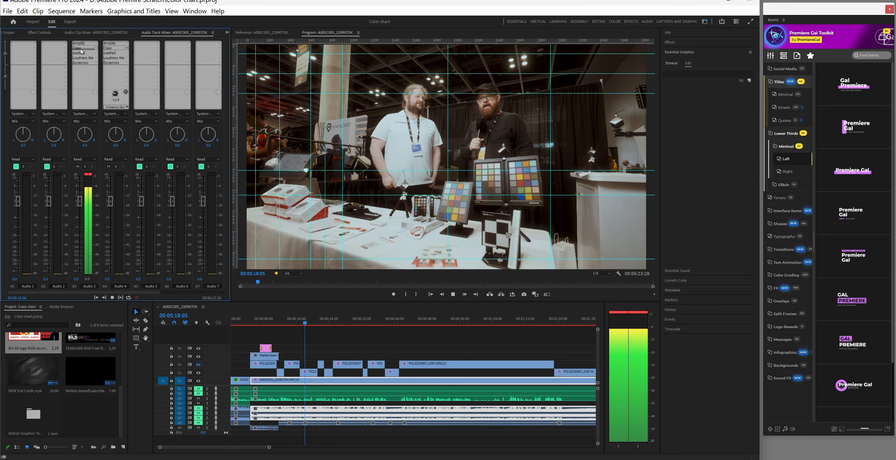
pyautogui.doubleClick(81, 49)
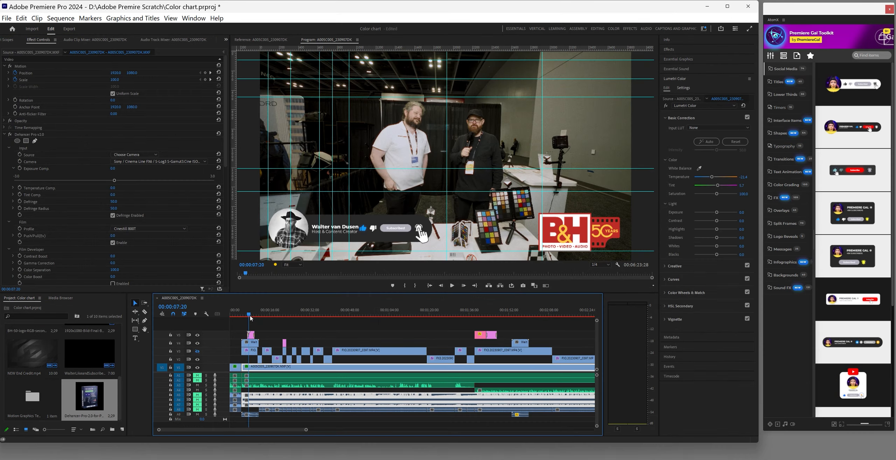
# Scrub the playhead through the opening, later and middle parts of the interview edit
pyautogui.click(257, 317)
pyautogui.moveTo(256, 316); pyautogui.dragTo(282, 319)
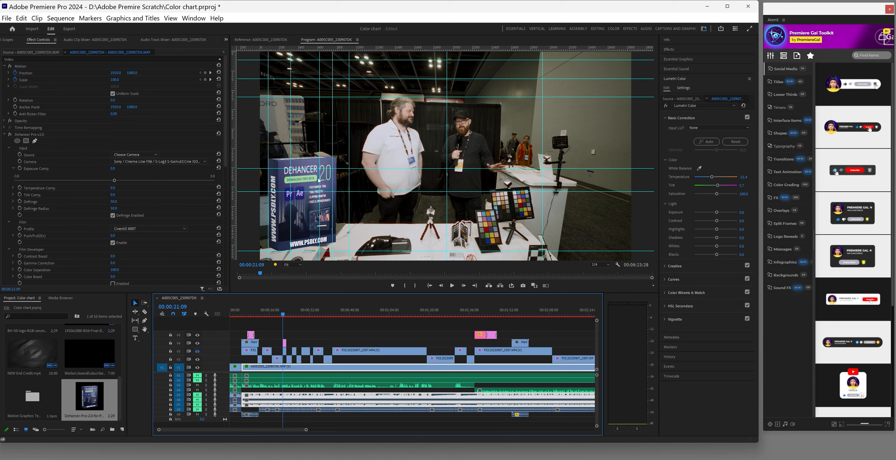
pyautogui.moveTo(287, 317); pyautogui.dragTo(475, 338)
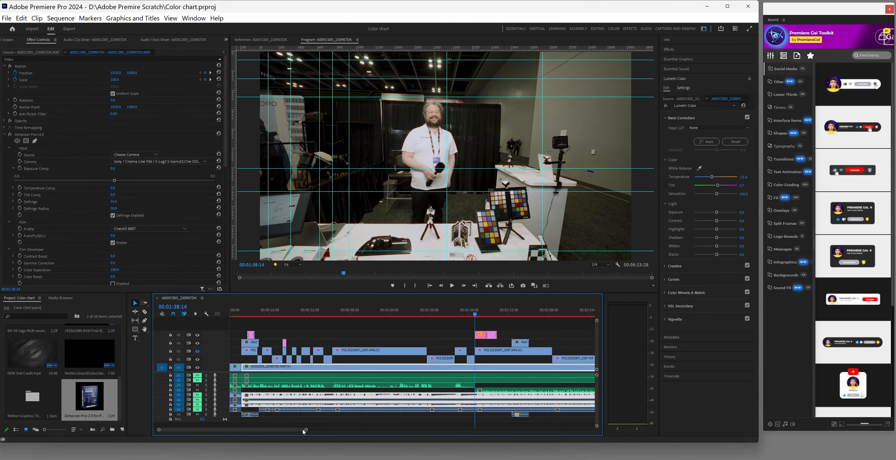
pyautogui.moveTo(305, 430); pyautogui.dragTo(345, 434)
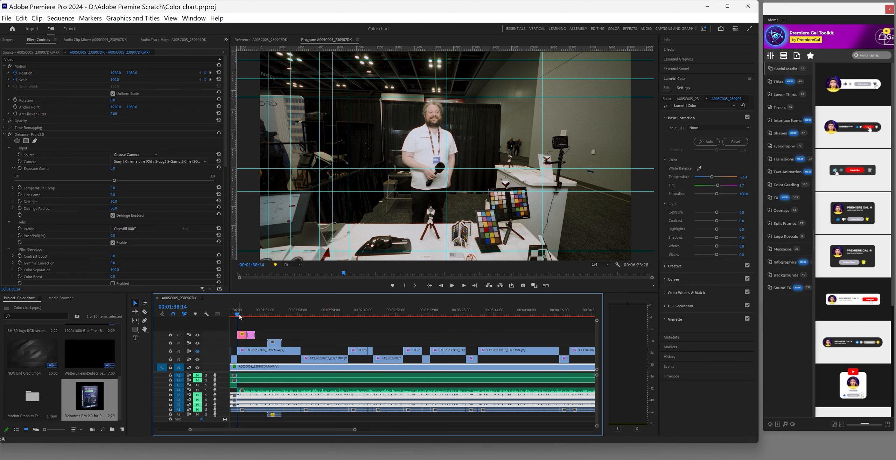
pyautogui.moveTo(239, 317); pyautogui.dragTo(318, 328)
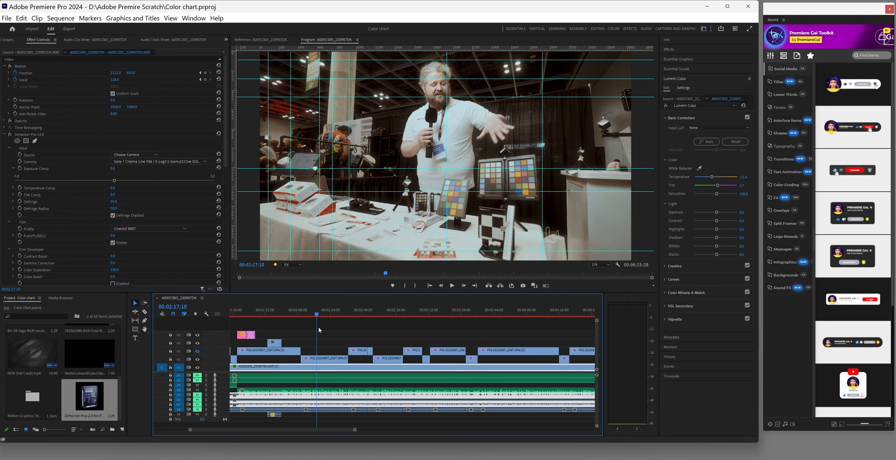
# Settle the V2 FX3 clip's Dehancer Exposure Comp. at 0.2 after trying -0.6 and -0.5
pyautogui.click(323, 359)
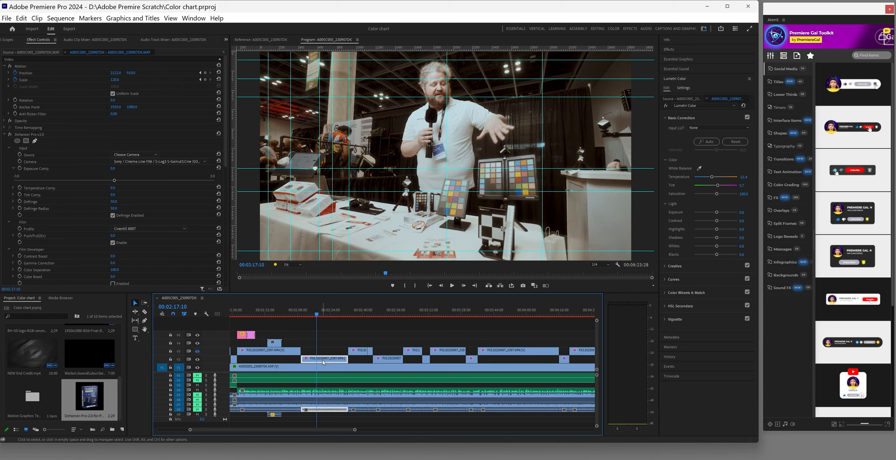
pyautogui.moveTo(114, 171); pyautogui.dragTo(114, 171)
pyautogui.click(114, 168)
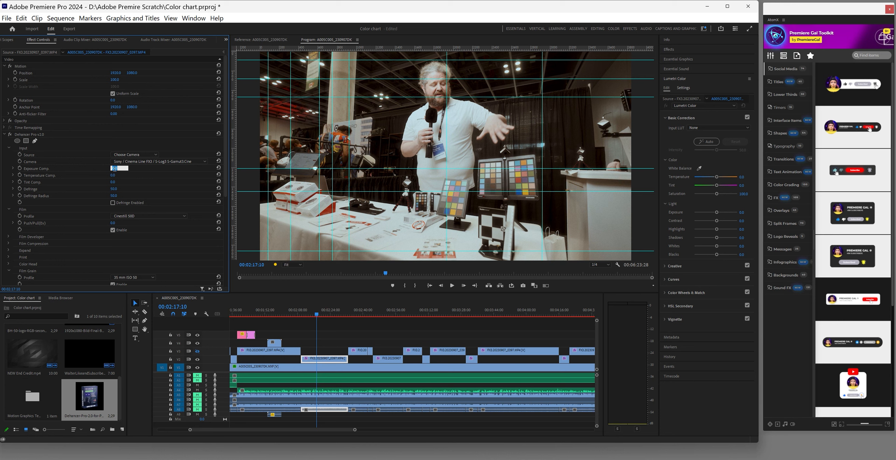
pyautogui.press('Return')
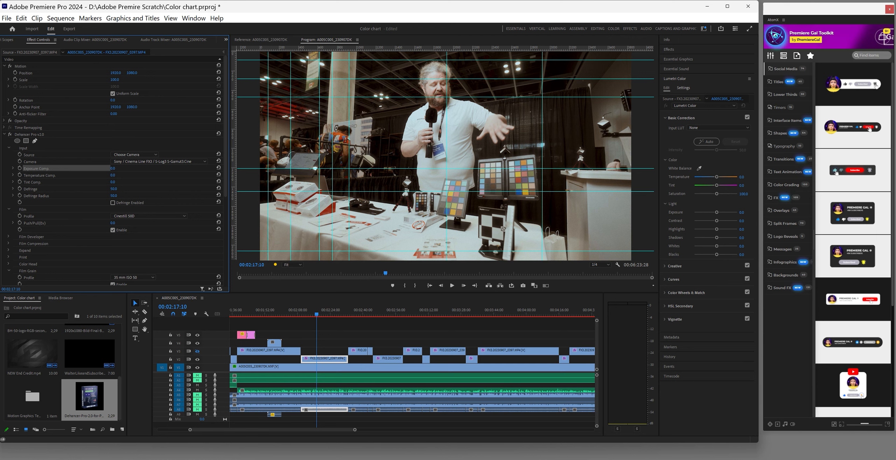
pyautogui.moveTo(113, 168); pyautogui.dragTo(114, 168)
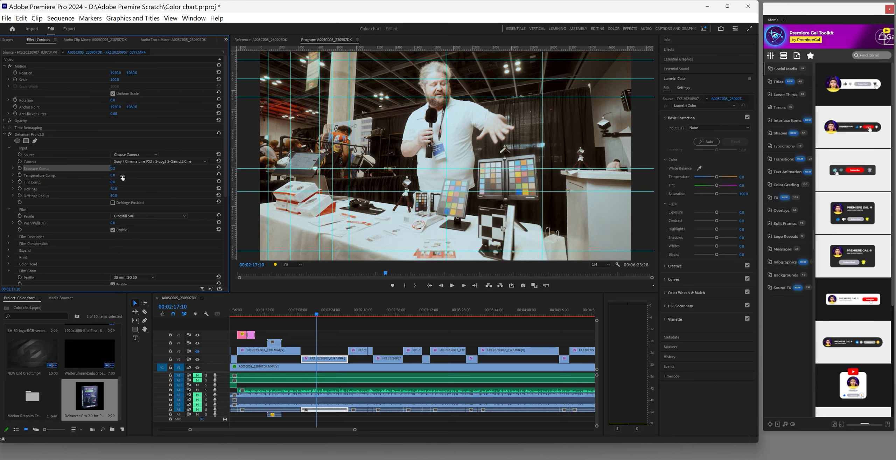
pyautogui.moveTo(111, 168); pyautogui.dragTo(118, 168)
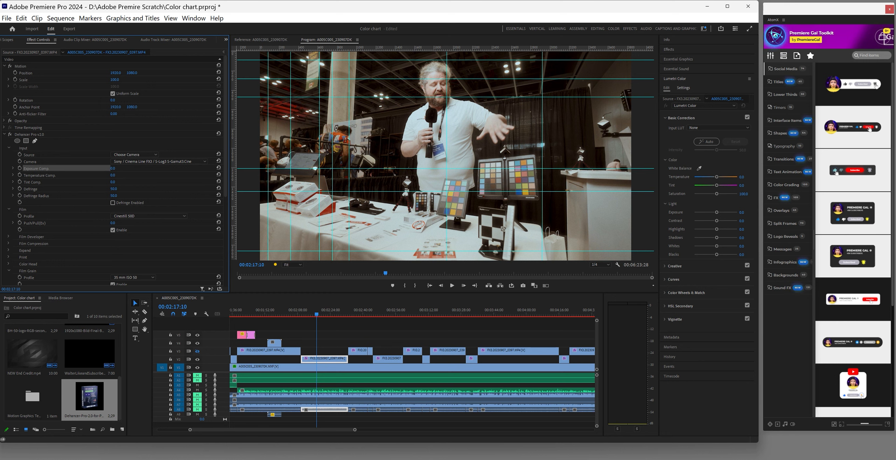
pyautogui.moveTo(113, 168); pyautogui.dragTo(120, 169)
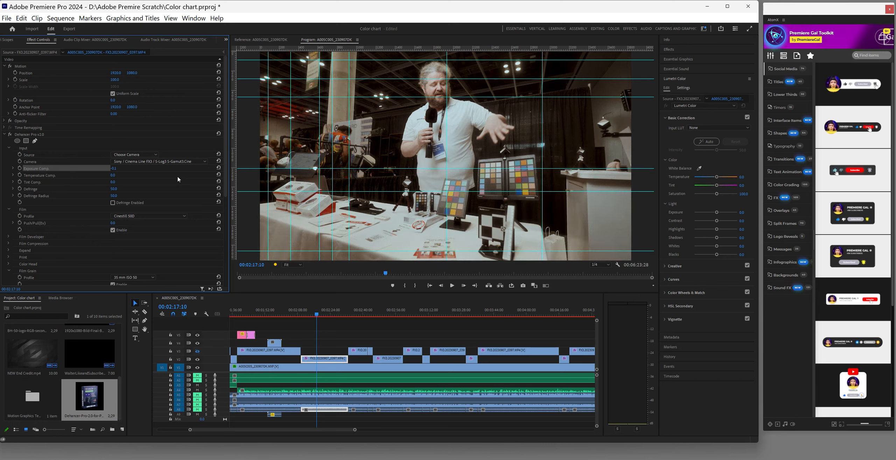
pyautogui.click(315, 315)
pyautogui.moveTo(315, 317); pyautogui.dragTo(283, 325)
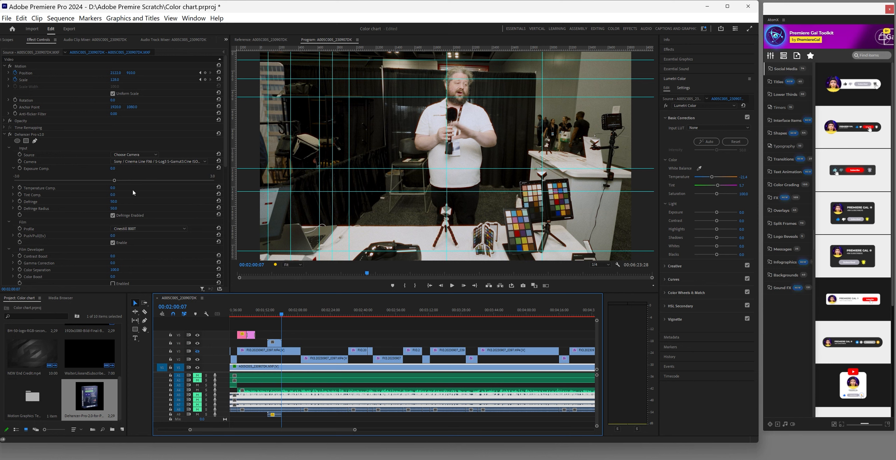
# Settle the FX3 clip's exposure compensation at -0.1 and set the opening clip's to 0.3
pyautogui.click(114, 169)
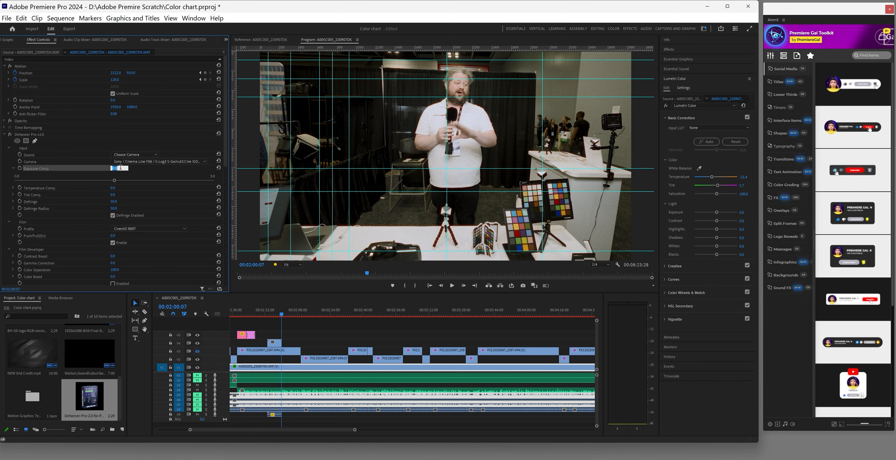
pyautogui.click(104, 172)
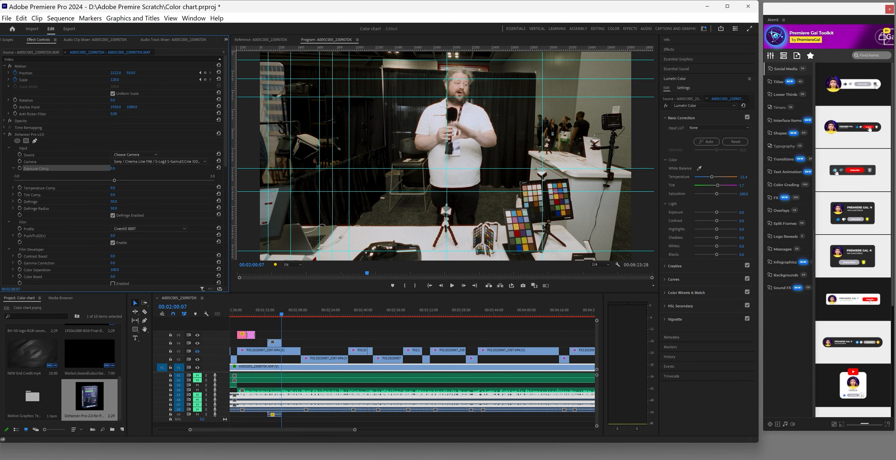
pyautogui.moveTo(111, 169); pyautogui.dragTo(113, 168)
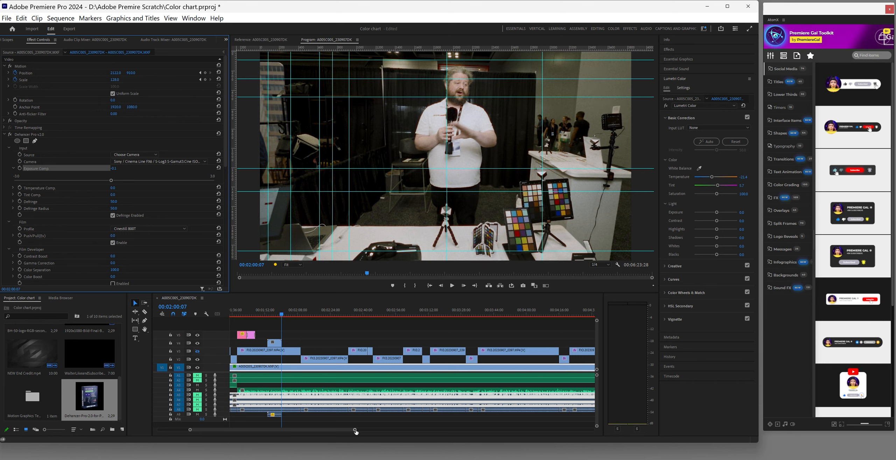
pyautogui.moveTo(355, 430); pyautogui.dragTo(397, 435)
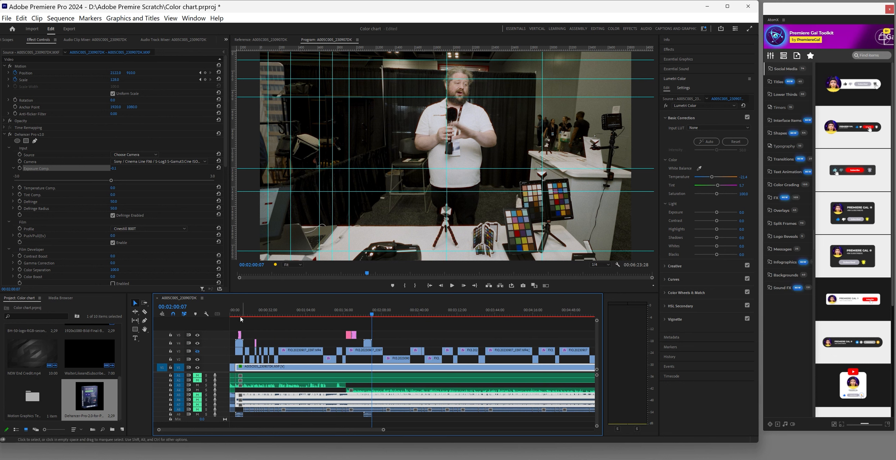
pyautogui.click(231, 312)
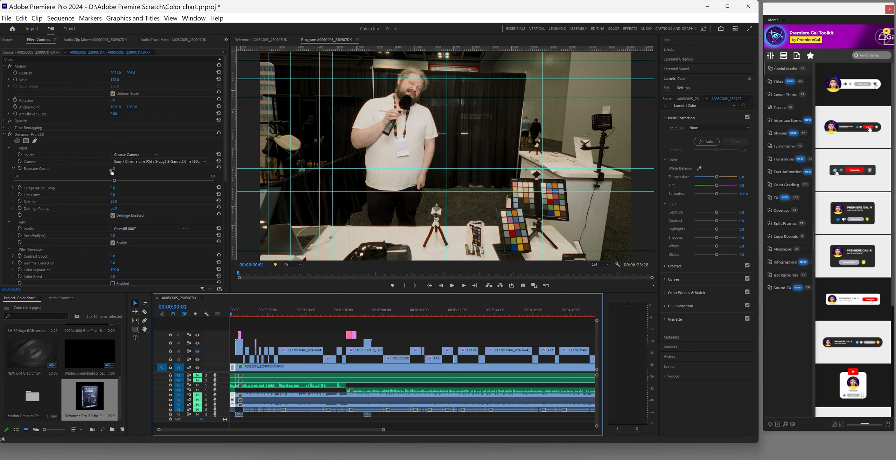
pyautogui.click(113, 173)
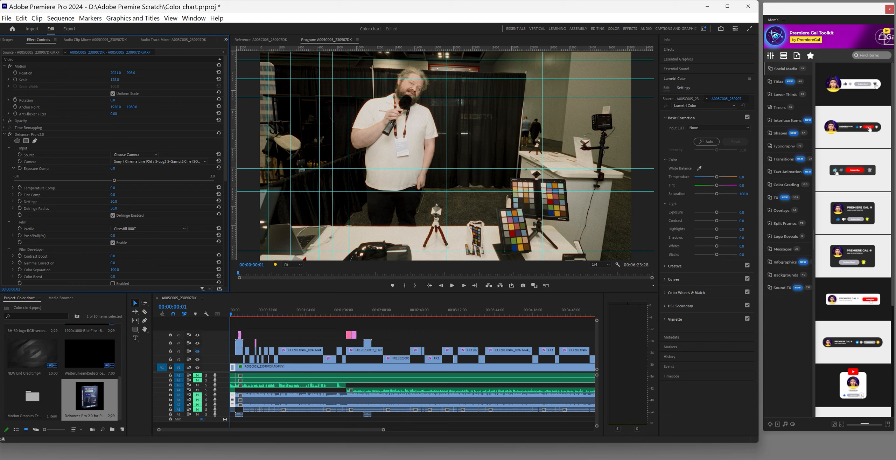
pyautogui.moveTo(114, 180)
pyautogui.mouseDown()
pyautogui.moveTo(94, 180)
pyautogui.moveTo(147, 180)
pyautogui.moveTo(111, 180)
pyautogui.mouseUp()
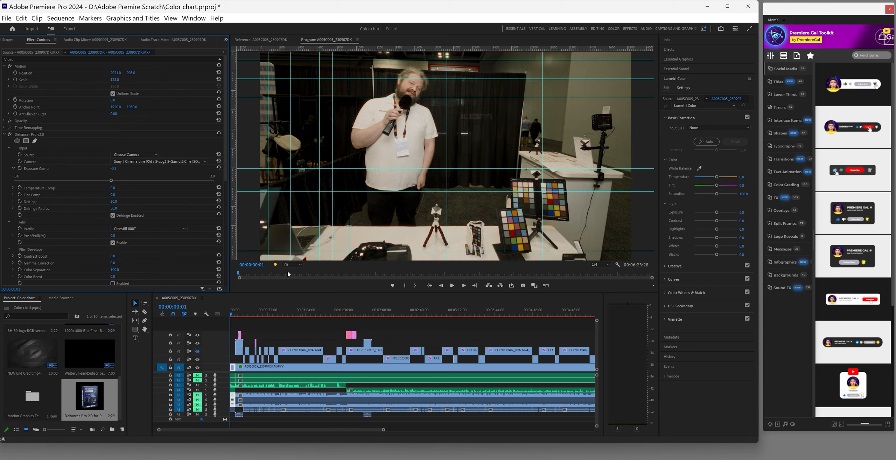
# Save the project and move the playhead ahead to about 00:02:53
pyautogui.moveTo(365, 431); pyautogui.dragTo(422, 430)
pyautogui.moveTo(361, 430); pyautogui.dragTo(306, 434)
pyautogui.hotkey('ctrl', 's')
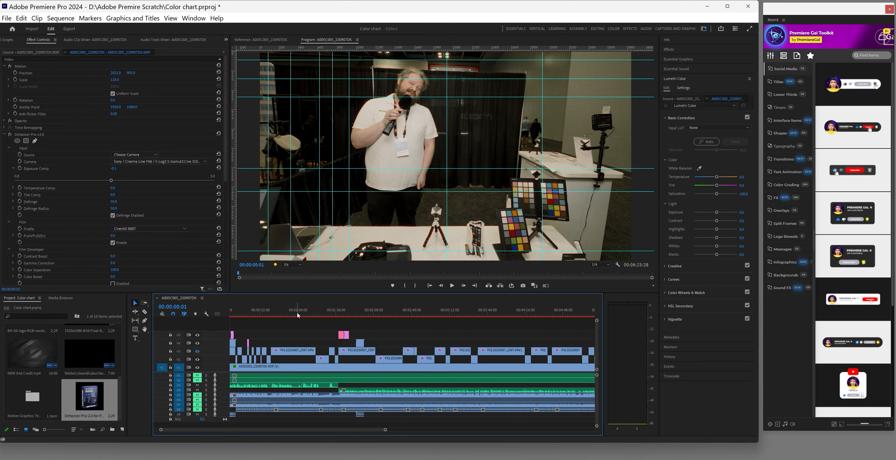
pyautogui.moveTo(384, 430); pyautogui.dragTo(359, 430)
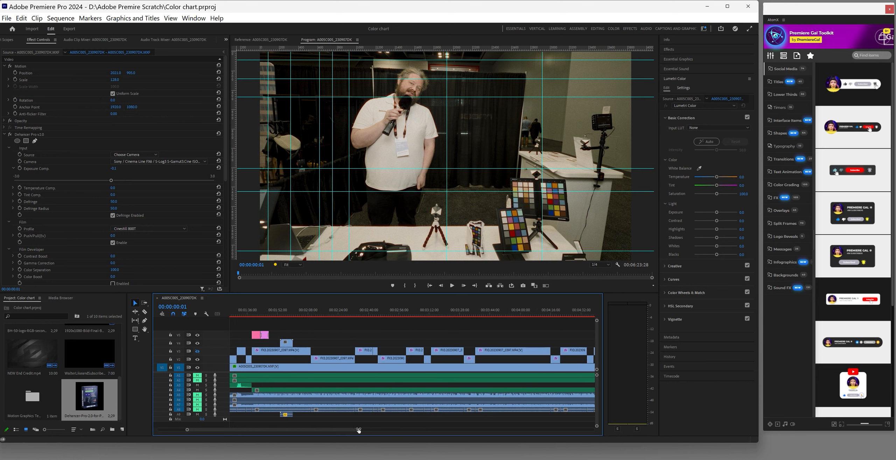
pyautogui.click(326, 317)
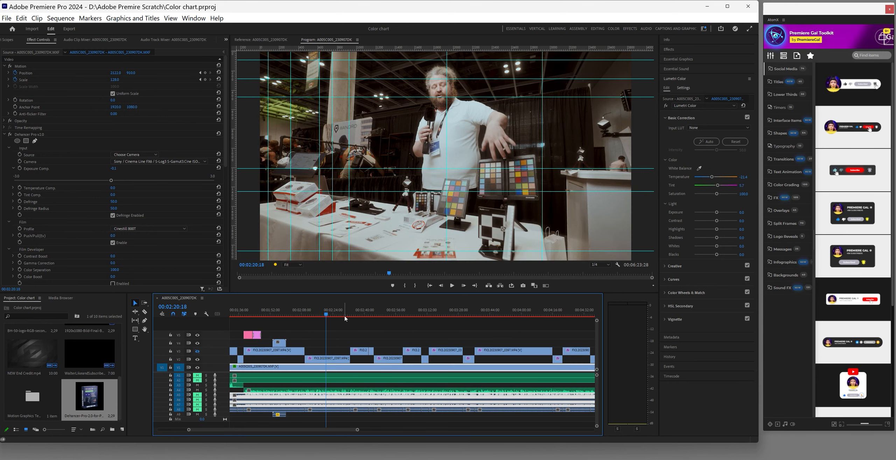
pyautogui.click(392, 317)
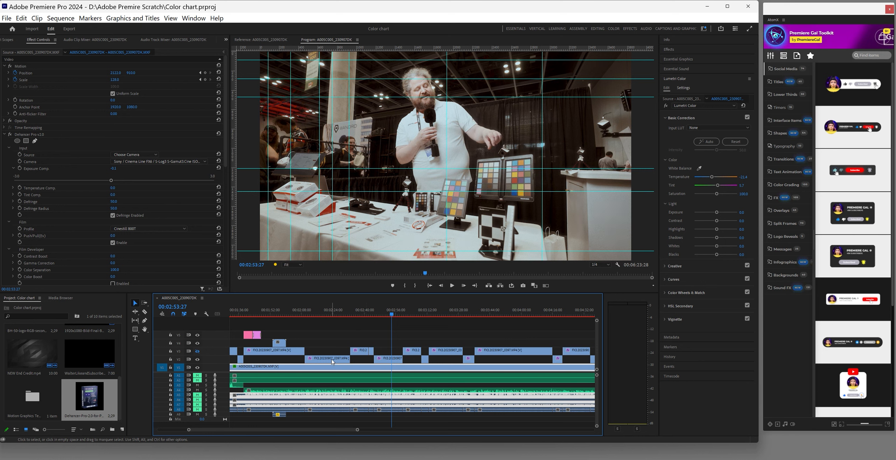
# Copy the graded FX3 clip and paste its Dehancer Pro attributes onto the small FX3 clip
pyautogui.click(332, 361)
pyautogui.rightClick(333, 362)
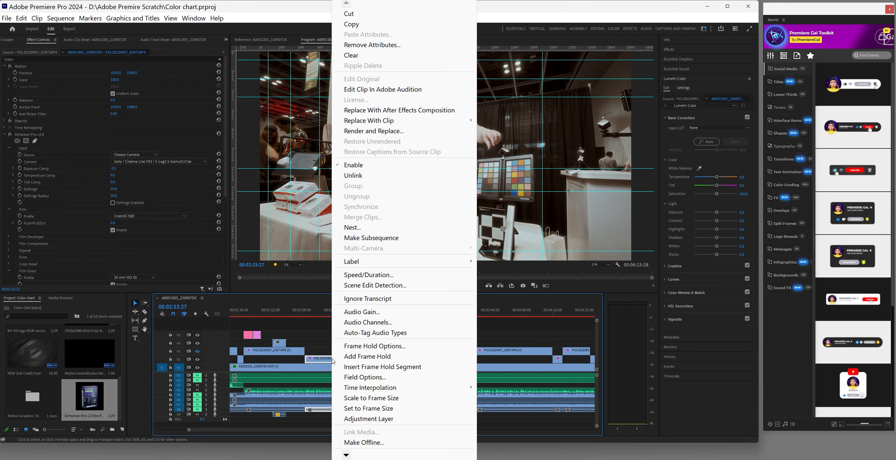
pyautogui.click(362, 28)
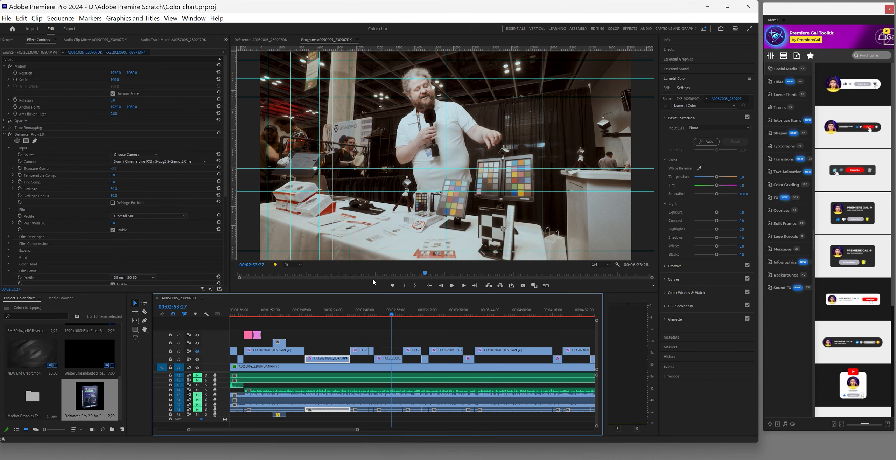
pyautogui.moveTo(358, 430); pyautogui.dragTo(273, 433)
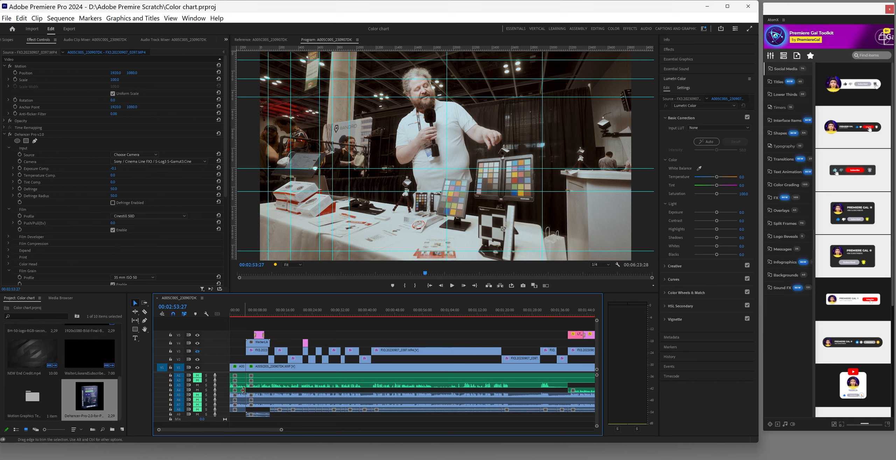
pyautogui.click(272, 359)
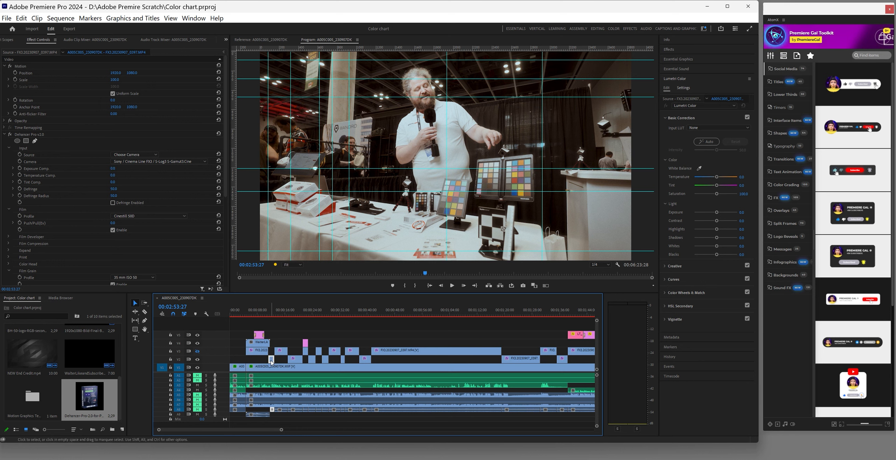
pyautogui.rightClick(270, 361)
pyautogui.click(272, 359)
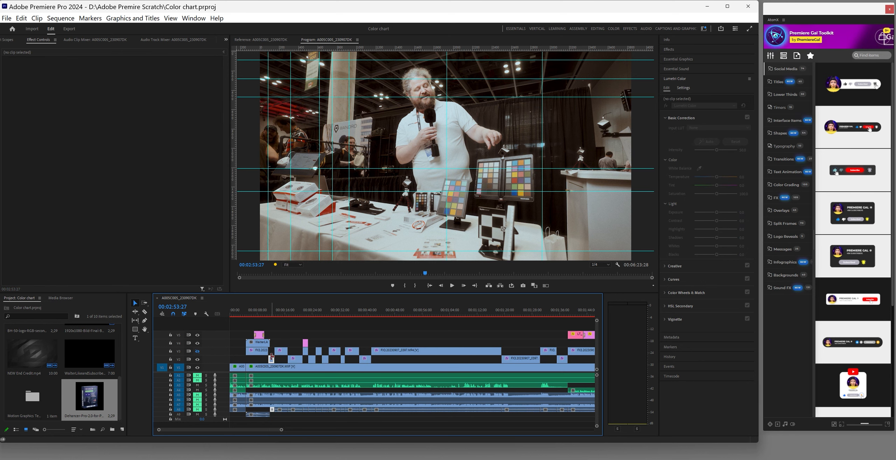
pyautogui.click(22, 17)
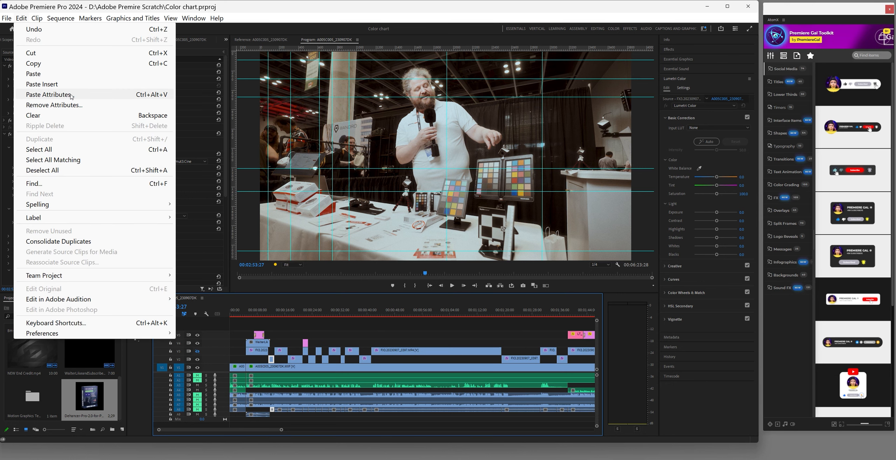
pyautogui.click(49, 94)
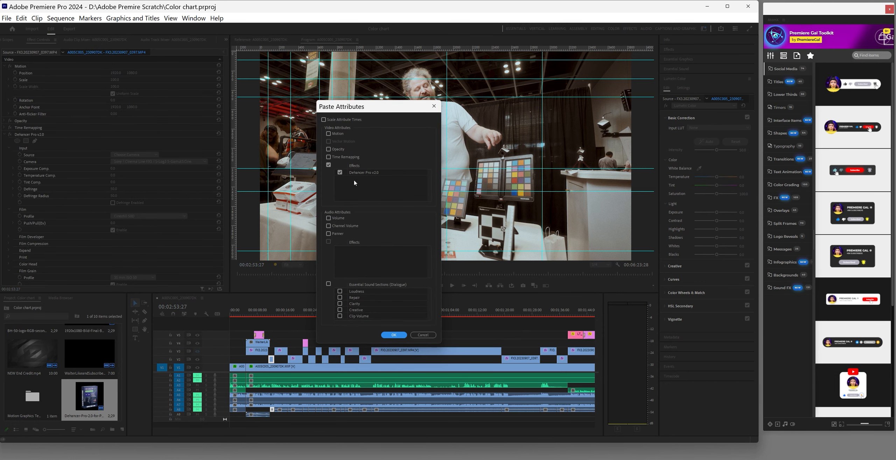
pyautogui.click(393, 335)
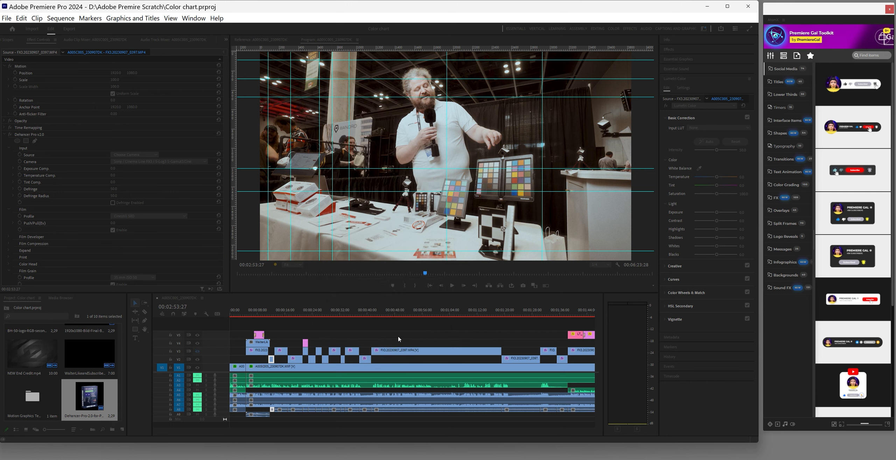
# Play back the newly graded clip from near the sequence start
pyautogui.click(265, 314)
pyautogui.click(452, 286)
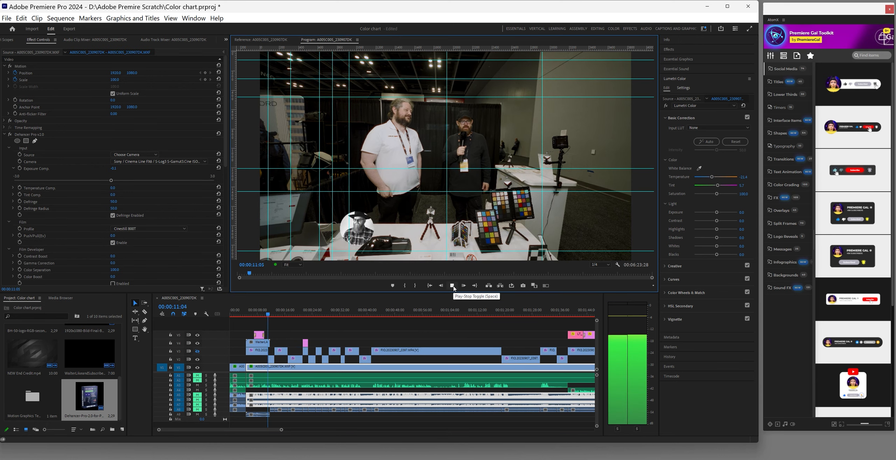
pyautogui.click(452, 285)
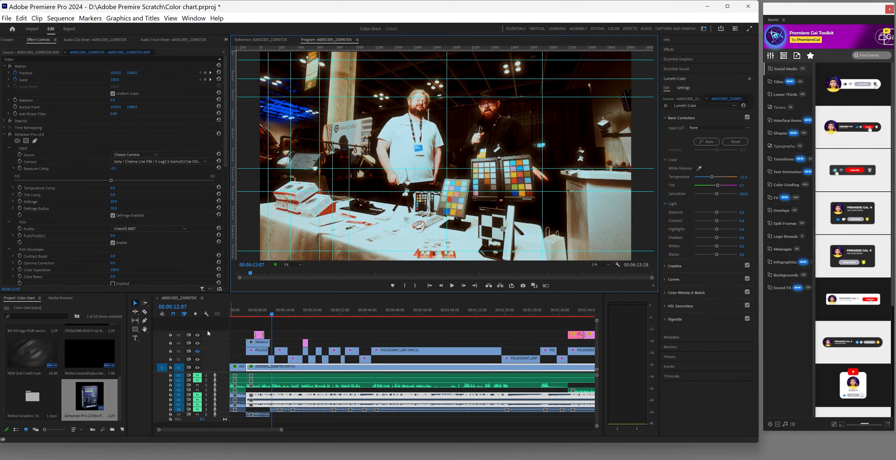
# Undo the pasted grade and jump to about 00:05:09
pyautogui.click(21, 18)
pyautogui.click(32, 29)
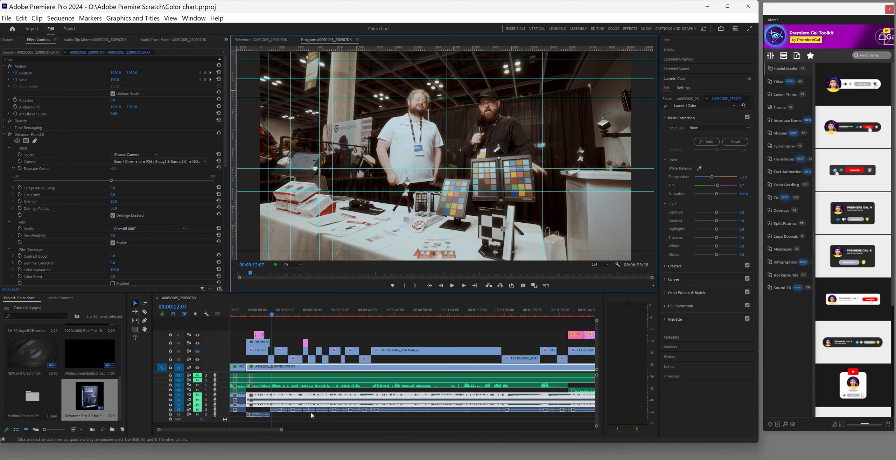
pyautogui.moveTo(281, 430); pyautogui.dragTo(452, 442)
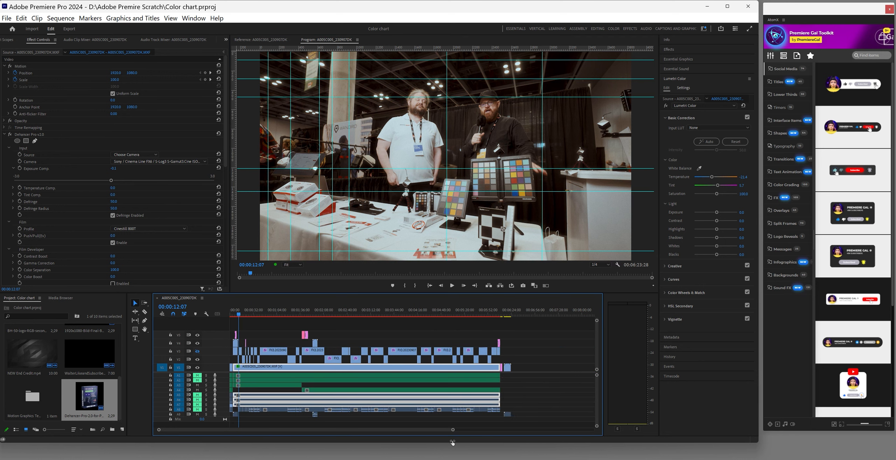
pyautogui.click(457, 315)
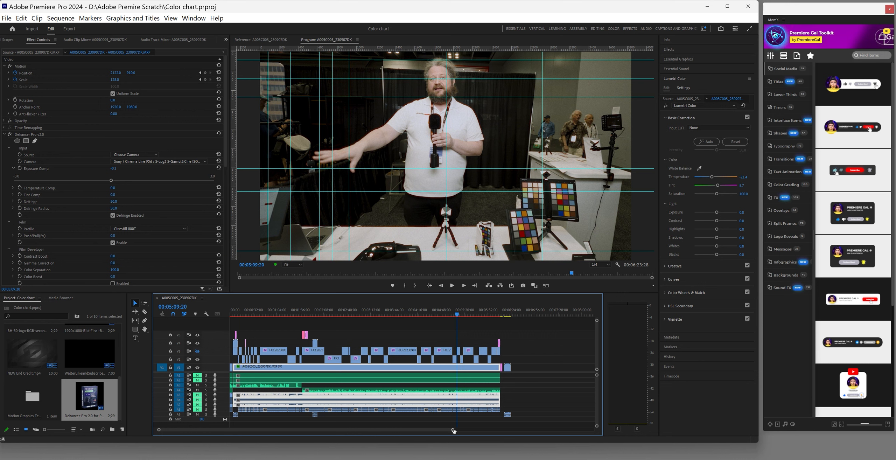
# Lower the Dehancer Exposure Comp. of the V2 FX3 clip at 00:05:06 to -0.4
pyautogui.moveTo(454, 430); pyautogui.dragTo(379, 430)
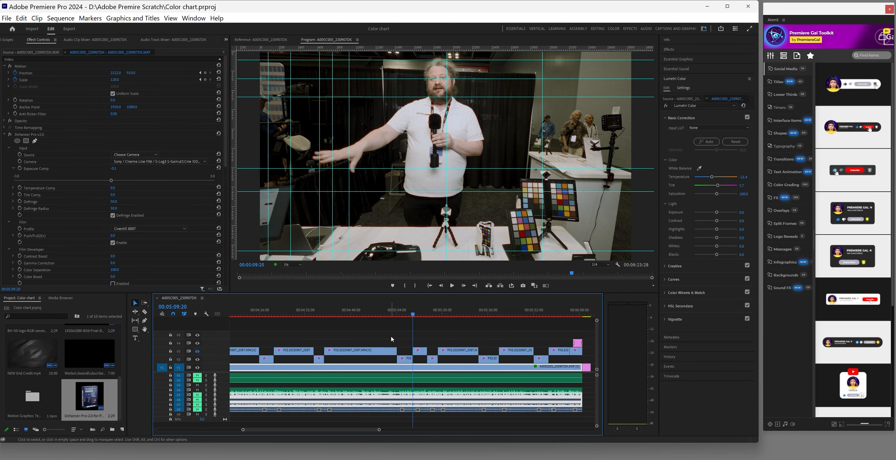
pyautogui.click(403, 315)
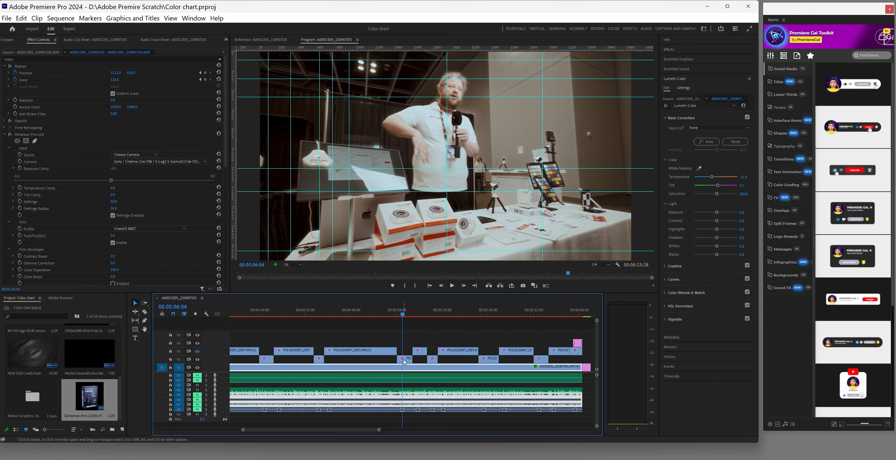
pyautogui.click(403, 360)
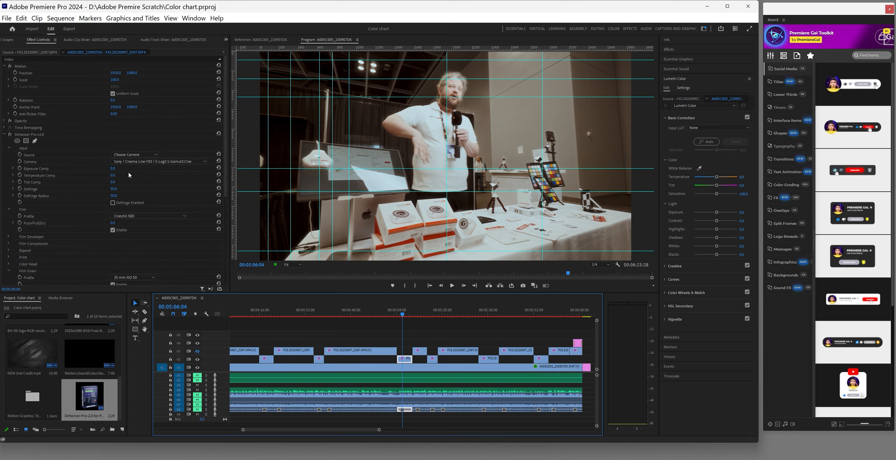
pyautogui.click(113, 169)
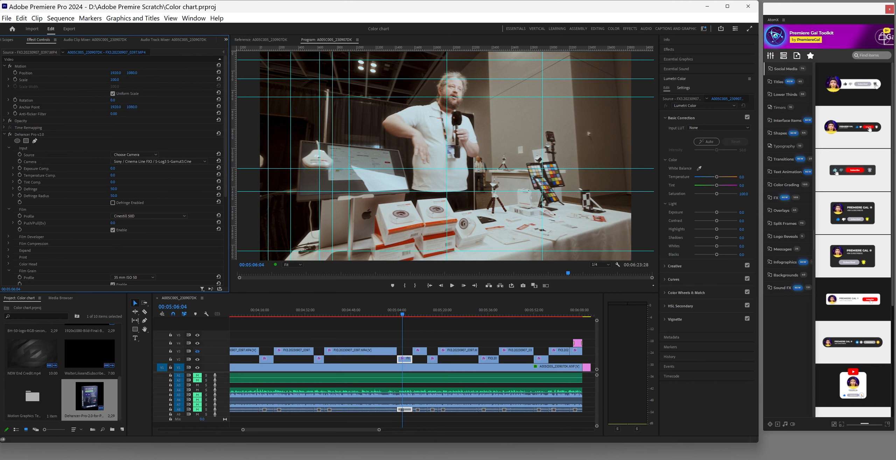
pyautogui.moveTo(113, 169); pyautogui.dragTo(112, 169)
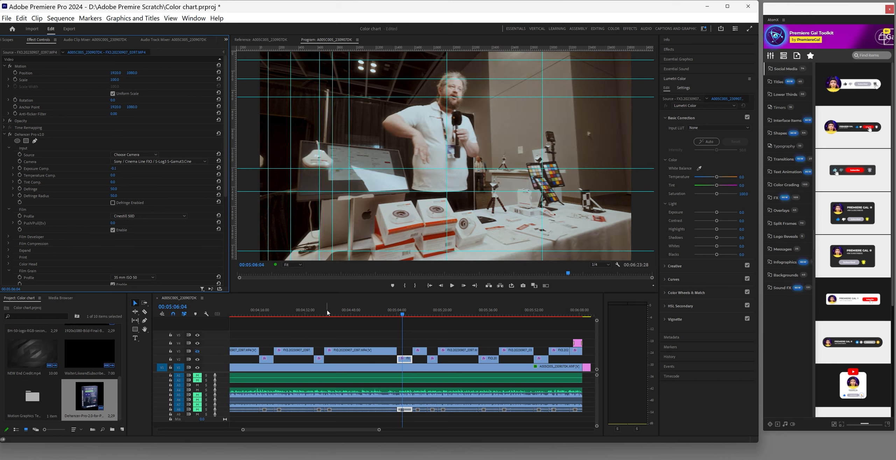
pyautogui.click(433, 312)
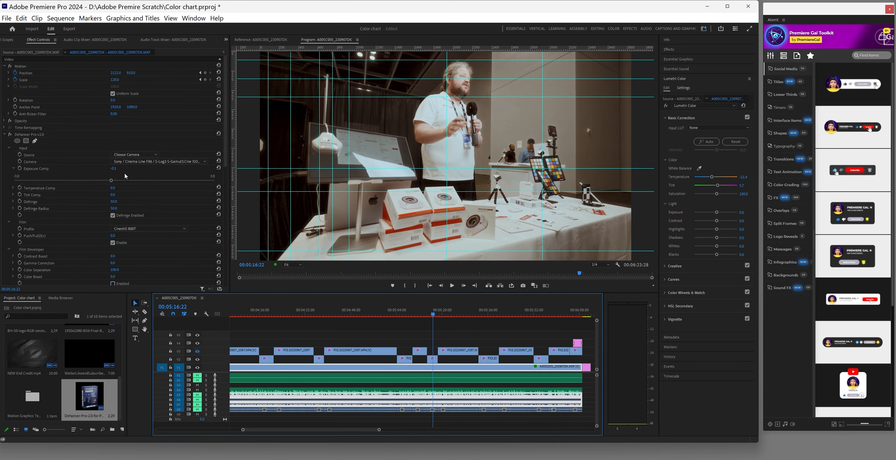
# Lower Dehancer Exposure Comp. to about -0.2 on the FX3 clips at 00:05:16, 00:05:36 and 00:05:54
pyautogui.click(433, 359)
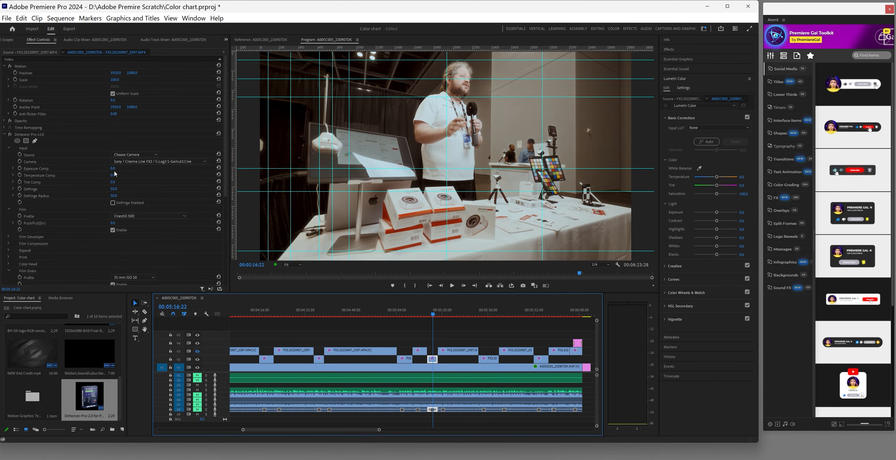
pyautogui.moveTo(112, 169); pyautogui.dragTo(113, 169)
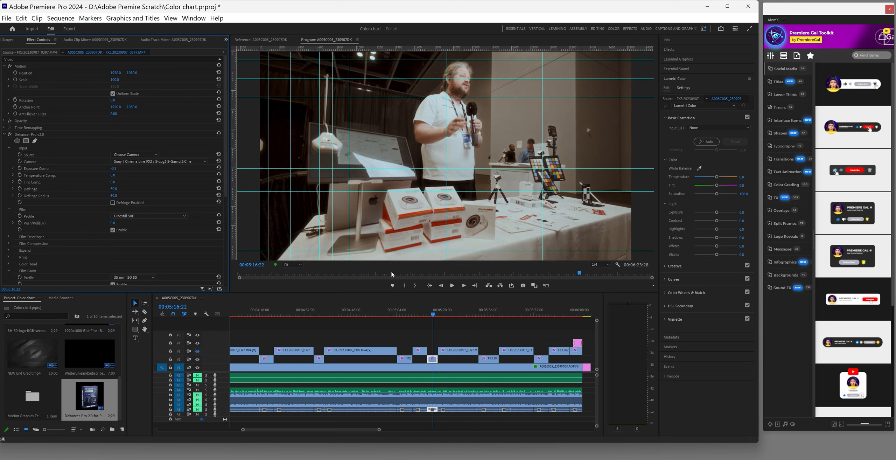
pyautogui.click(489, 316)
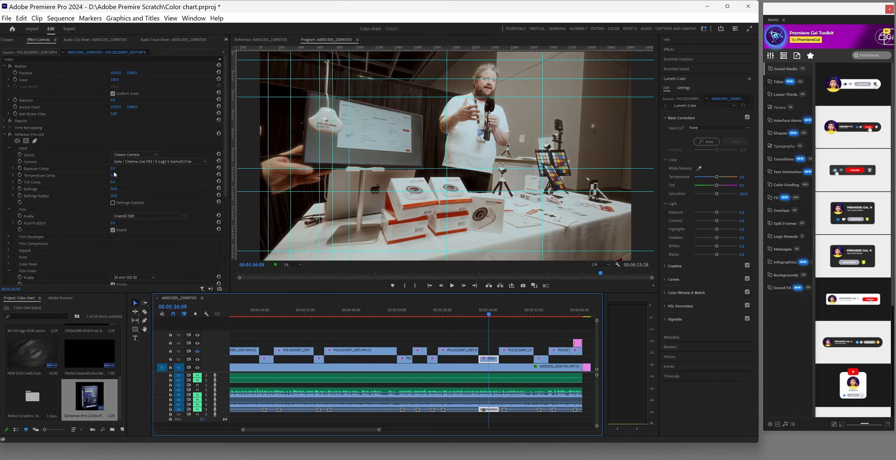
pyautogui.moveTo(113, 171)
pyautogui.mouseDown()
pyautogui.moveTo(70, 170)
pyautogui.moveTo(112, 169)
pyautogui.mouseUp()
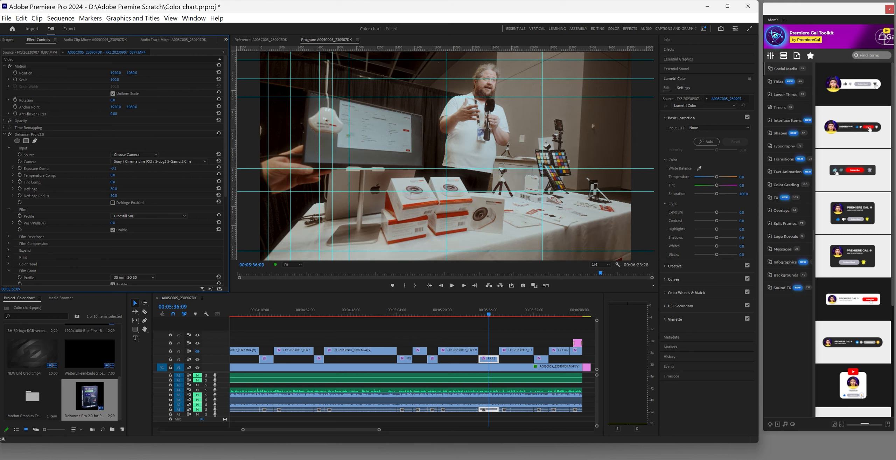
pyautogui.click(373, 430)
pyautogui.click(540, 315)
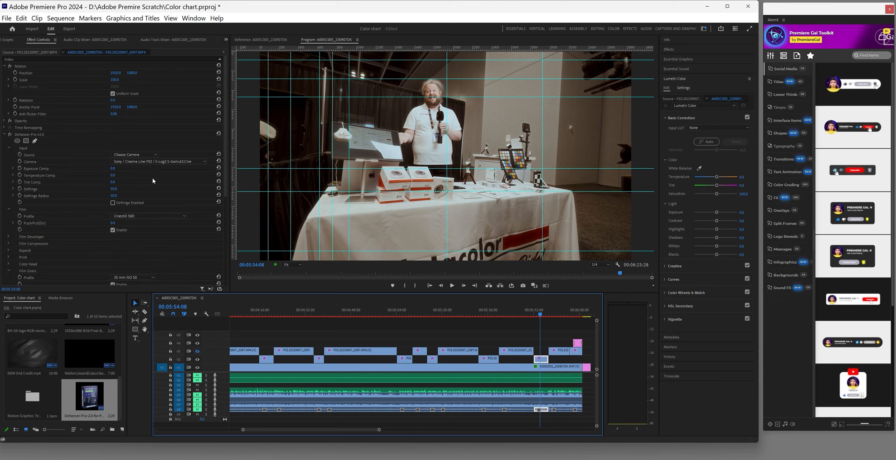
pyautogui.click(112, 173)
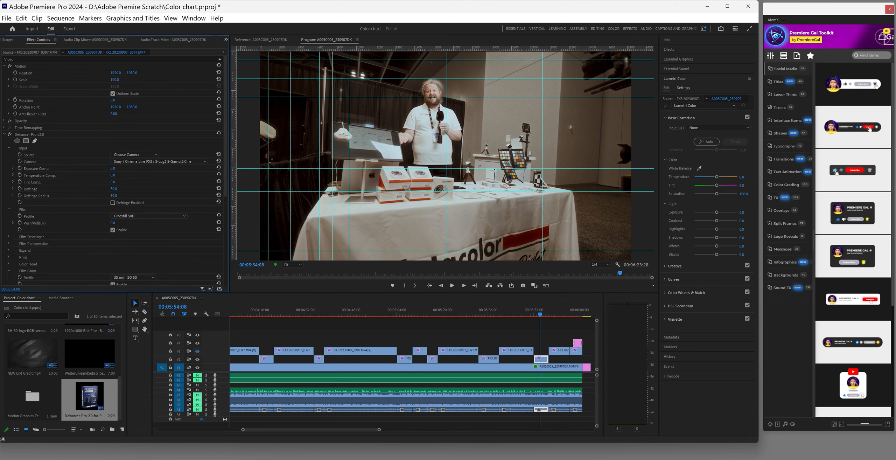
pyautogui.moveTo(112, 169)
pyautogui.mouseDown()
pyautogui.moveTo(119, 169)
pyautogui.moveTo(111, 169)
pyautogui.mouseUp()
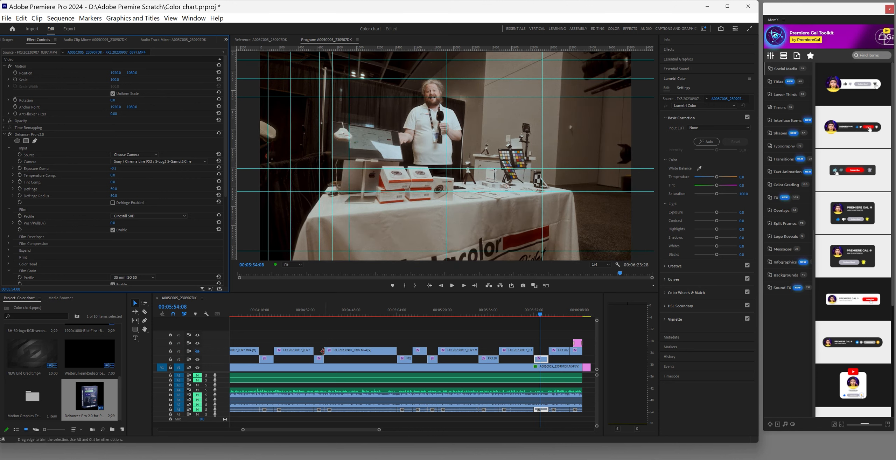
# Save, then set exposure compensation to -0.1 on the 04:36 FX3 clip and -0.4 on the 04:18 one
pyautogui.click(319, 359)
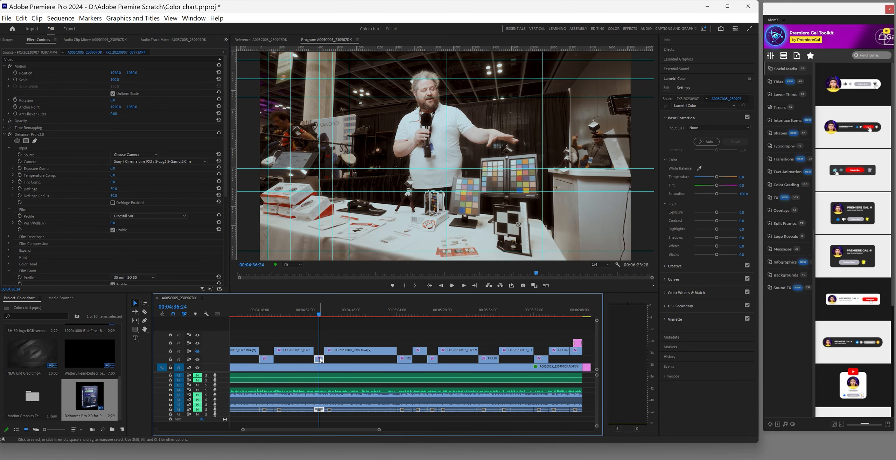
pyautogui.hotkey('ctrl', 's')
pyautogui.moveTo(115, 169); pyautogui.dragTo(114, 169)
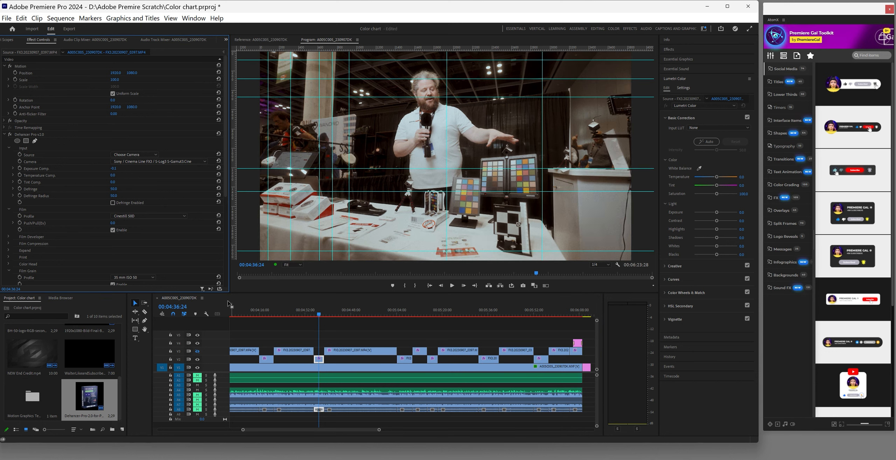
pyautogui.click(265, 312)
pyautogui.click(266, 359)
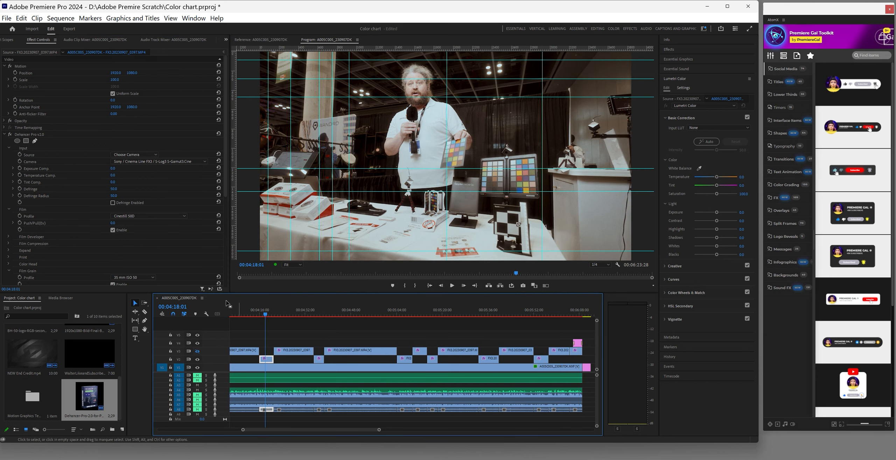
pyautogui.moveTo(114, 170); pyautogui.dragTo(114, 170)
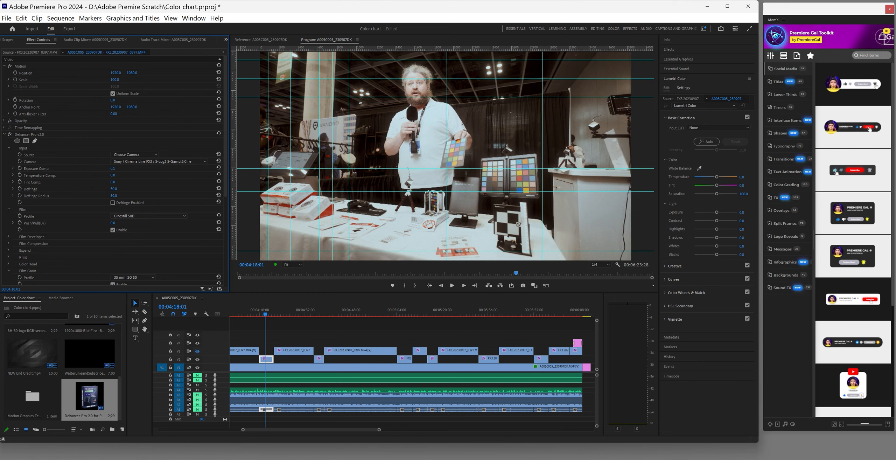
pyautogui.moveTo(113, 171); pyautogui.dragTo(111, 171)
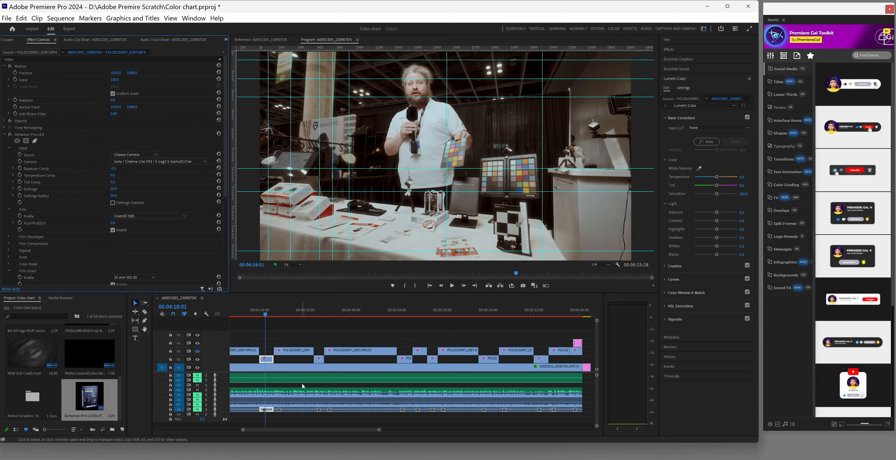
# Lower exposure compensation on the FX3 cutaways near 00:03:33 and 00:03:11 to about -0.1
pyautogui.moveTo(342, 434); pyautogui.dragTo(315, 433)
pyautogui.click(349, 313)
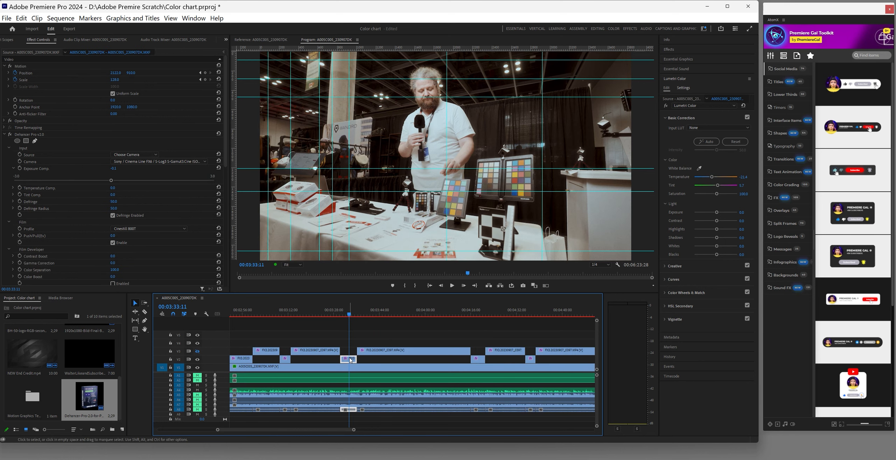
pyautogui.moveTo(113, 168); pyautogui.dragTo(113, 168)
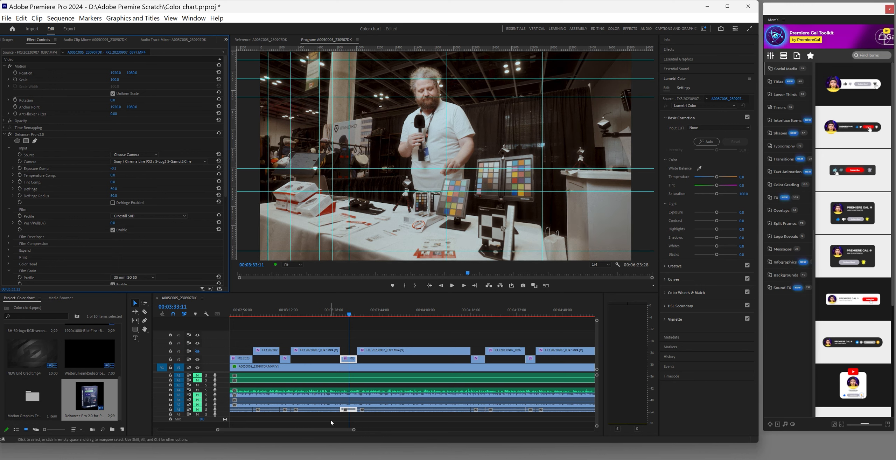
pyautogui.scroll(3, 329, 431)
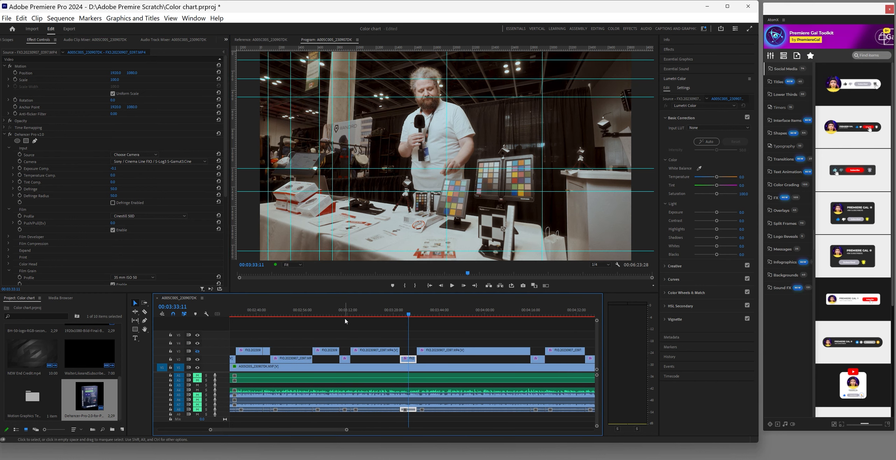
pyautogui.click(345, 321)
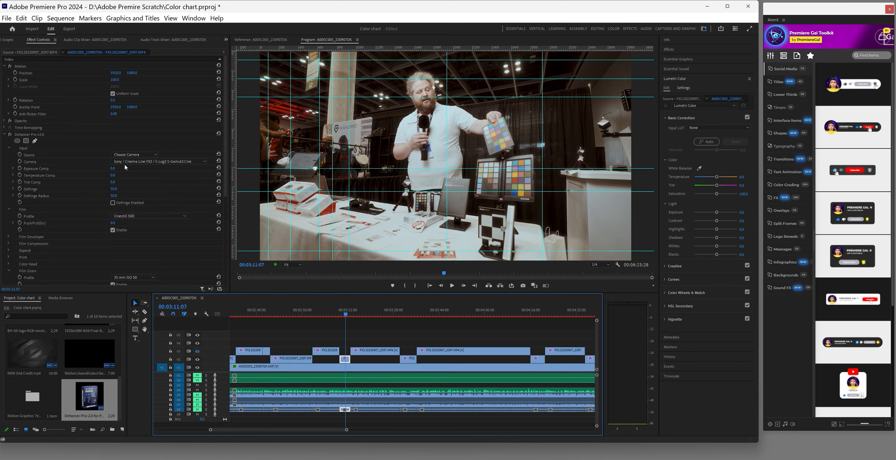
pyautogui.moveTo(113, 169); pyautogui.dragTo(112, 168)
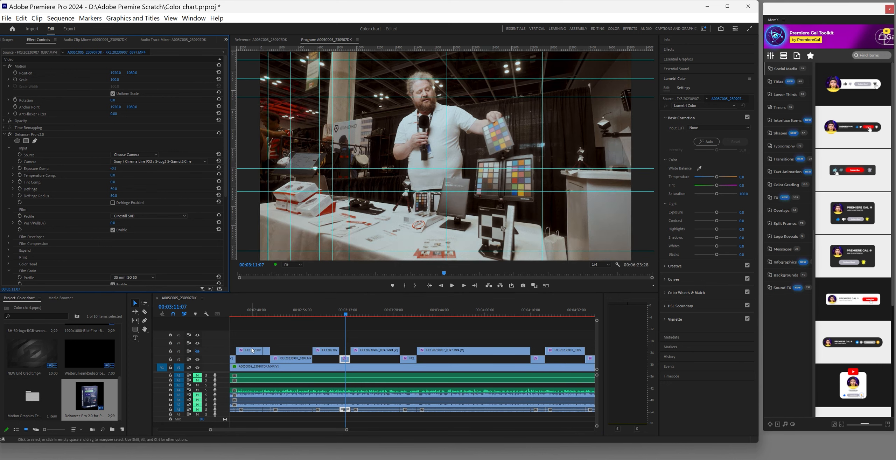
# Raise the Dehancer Exposure Comp. of the FX3 clip near 00:02:50 to 0.1
pyautogui.scroll(3, 295, 406)
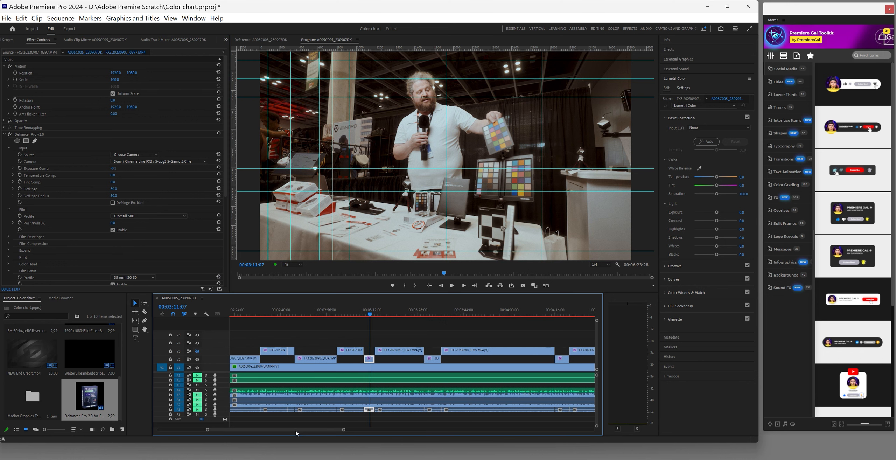
pyautogui.click(348, 316)
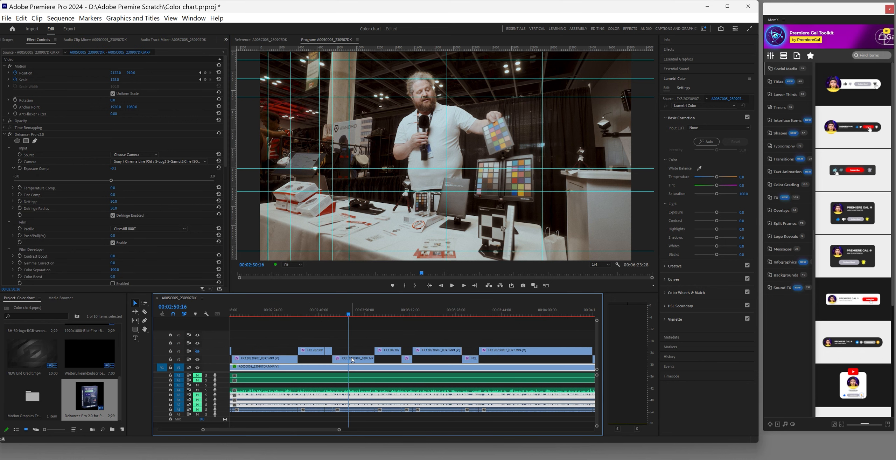
pyautogui.moveTo(113, 169); pyautogui.dragTo(115, 169)
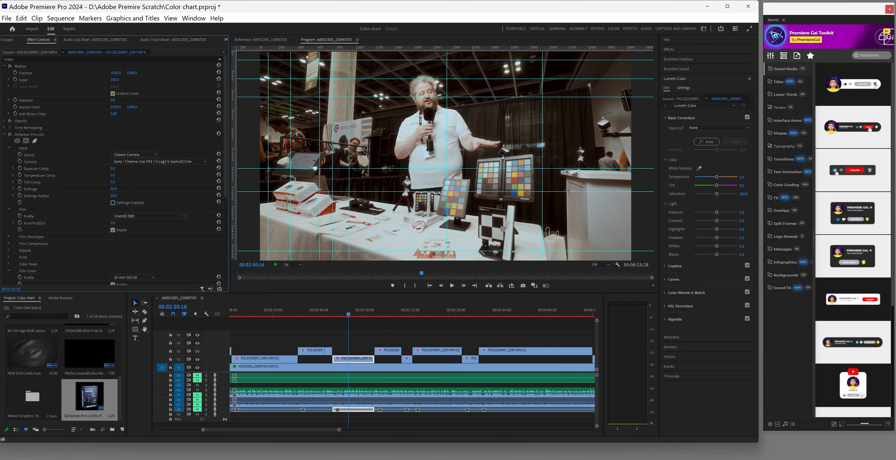
pyautogui.moveTo(115, 169); pyautogui.dragTo(112, 169)
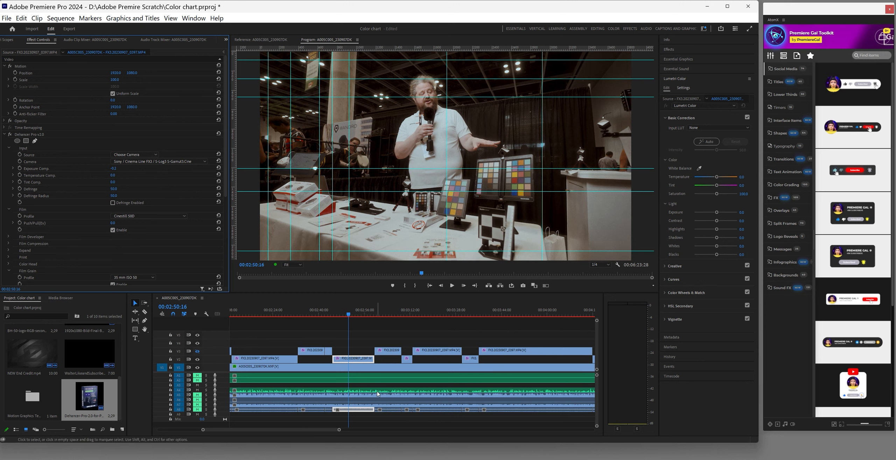
pyautogui.click(262, 313)
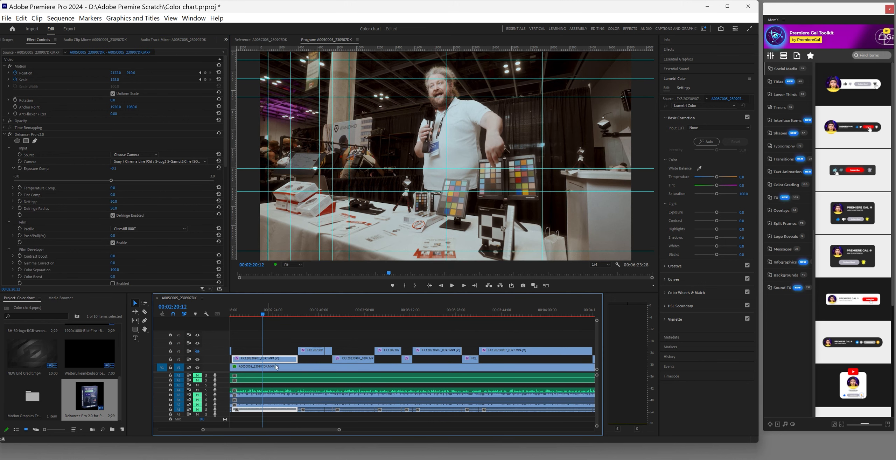
pyautogui.moveTo(317, 432); pyautogui.dragTo(290, 434)
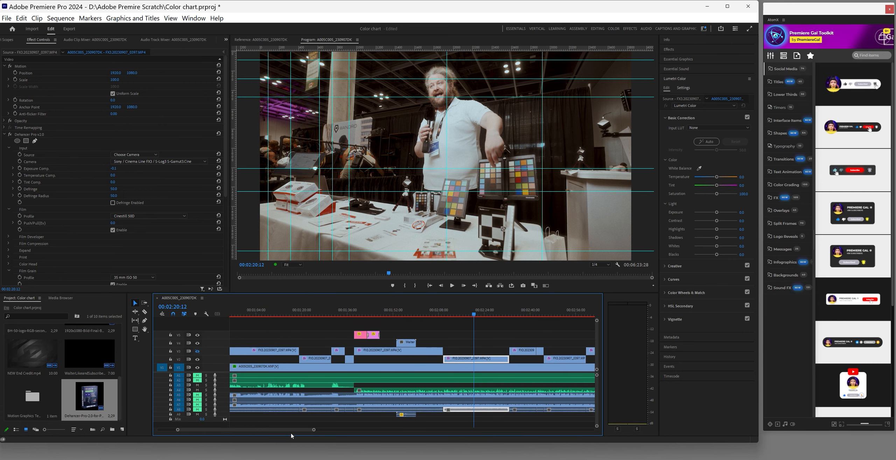
# Set the FX3 clip at 00:01:36 to -0.1 exposure and adjust the one at 00:01:24
pyautogui.click(350, 310)
pyautogui.click(349, 359)
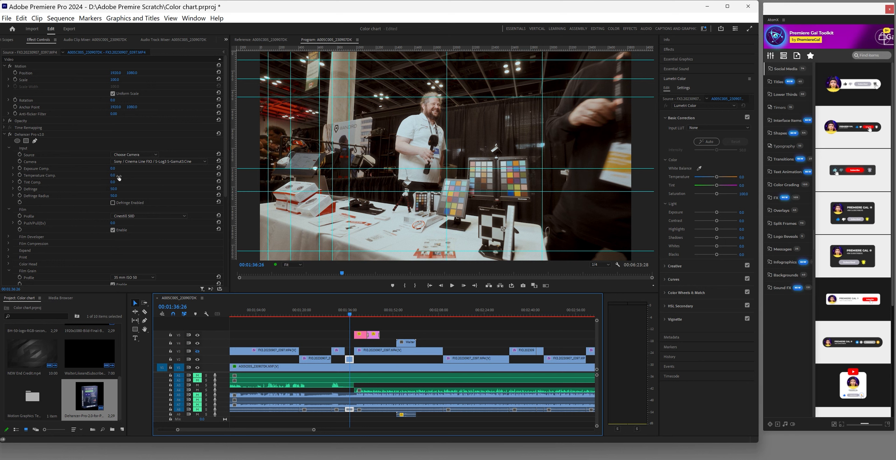
pyautogui.moveTo(112, 169); pyautogui.dragTo(111, 169)
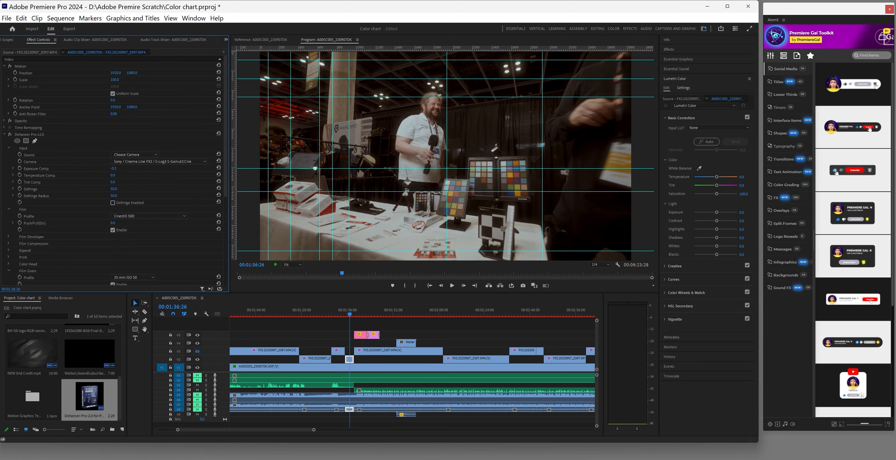
pyautogui.moveTo(111, 169); pyautogui.dragTo(113, 169)
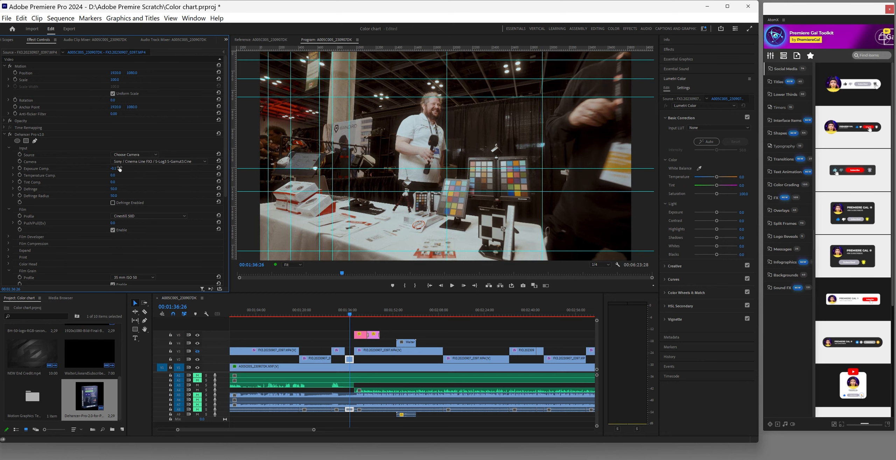
pyautogui.click(313, 315)
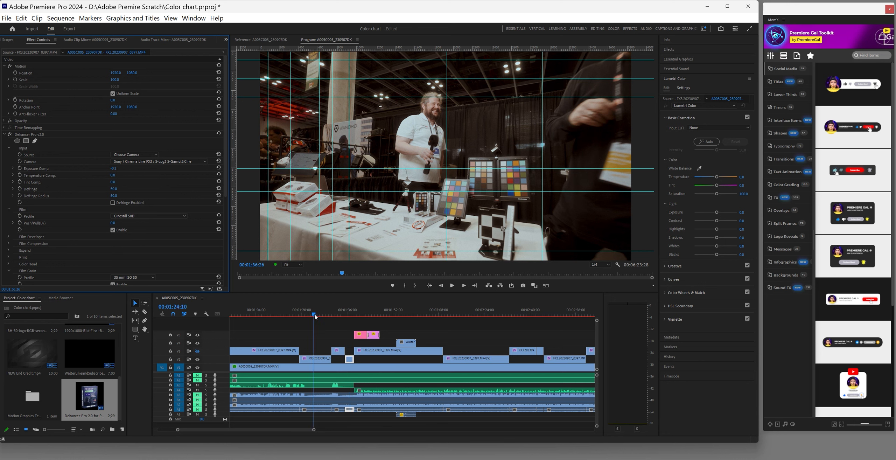
pyautogui.click(316, 357)
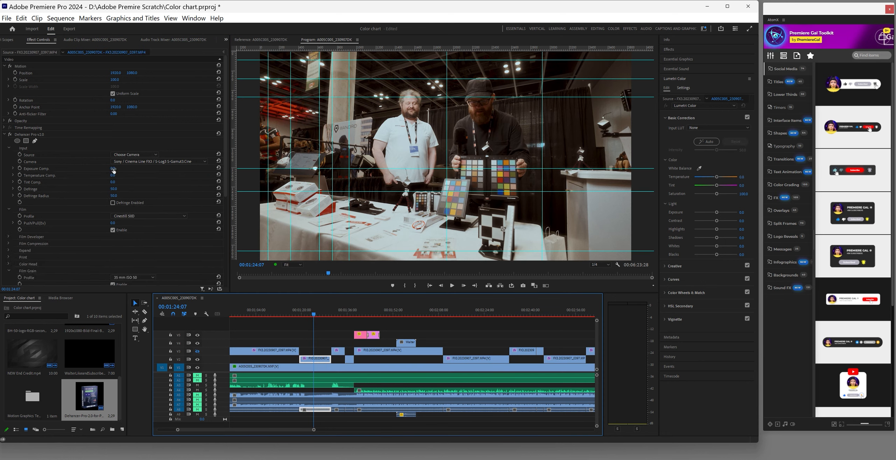
pyautogui.moveTo(113, 169); pyautogui.dragTo(112, 169)
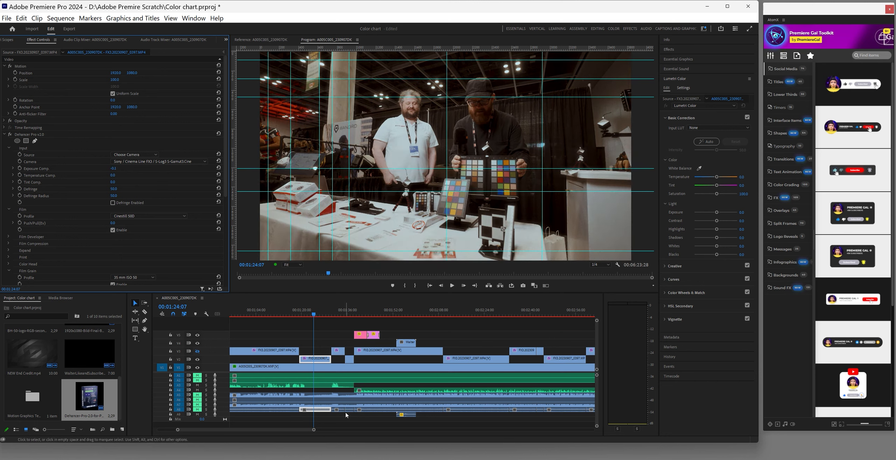
# Adjust exposure compensation on the short FX3 clips near 00:00:39 and 00:00:32
pyautogui.moveTo(289, 429); pyautogui.dragTo(266, 433)
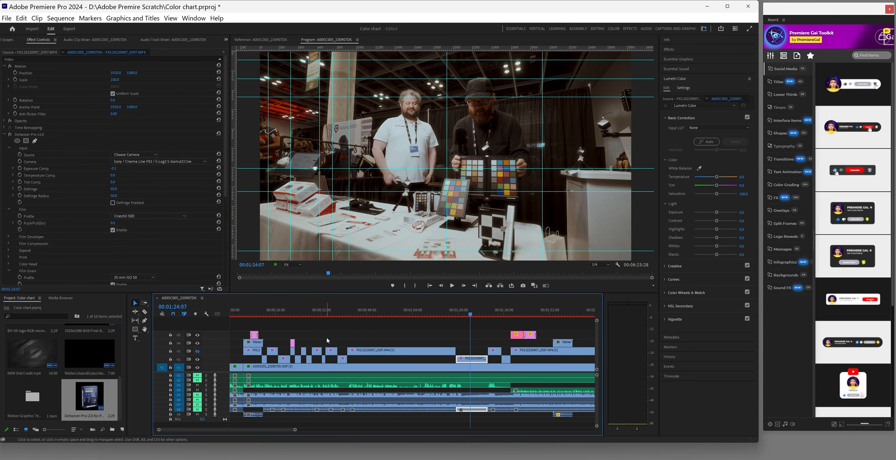
pyautogui.click(338, 314)
pyautogui.click(343, 360)
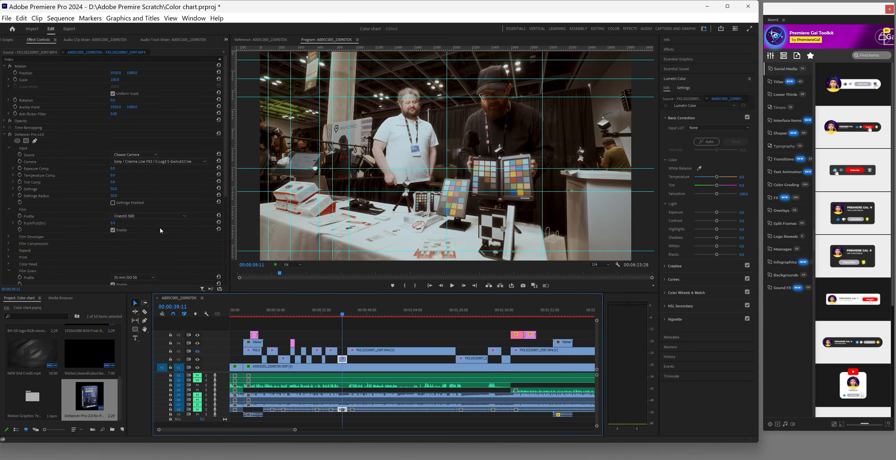
pyautogui.moveTo(115, 169); pyautogui.dragTo(115, 168)
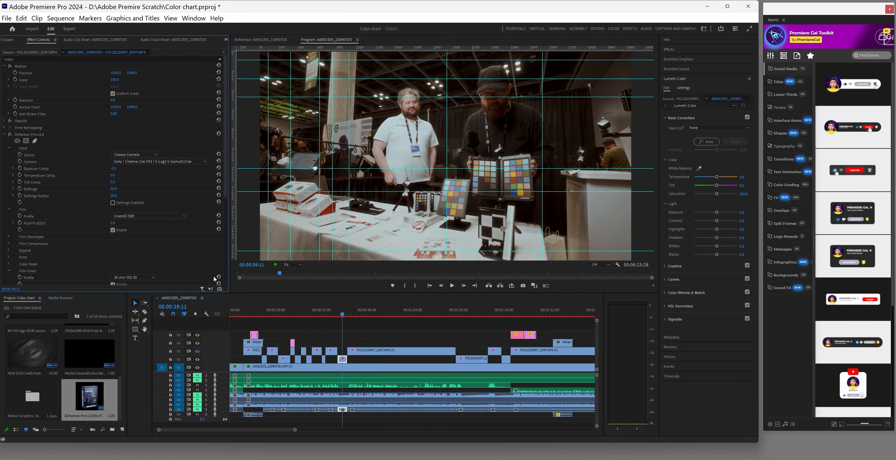
pyautogui.click(322, 313)
pyautogui.moveTo(298, 432); pyautogui.dragTo(252, 430)
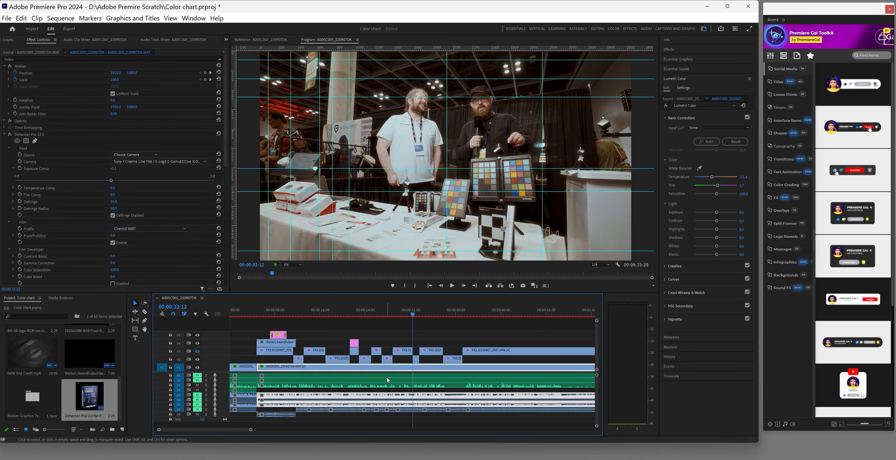
pyautogui.click(415, 359)
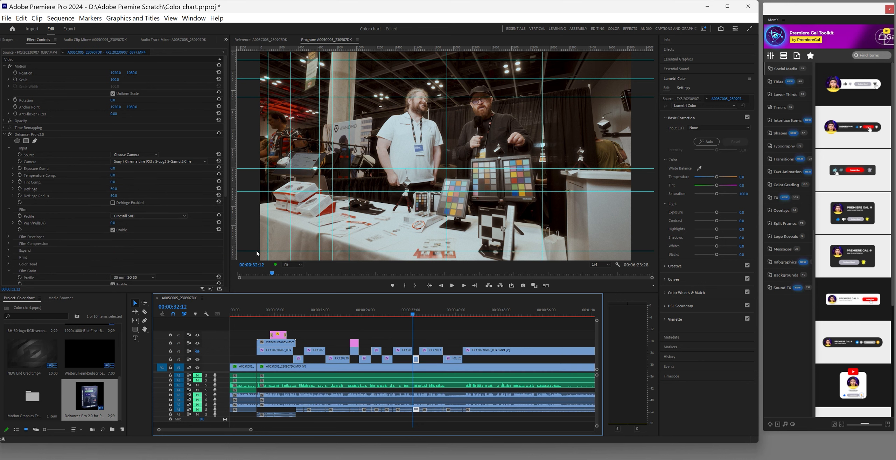
pyautogui.moveTo(113, 169); pyautogui.dragTo(113, 169)
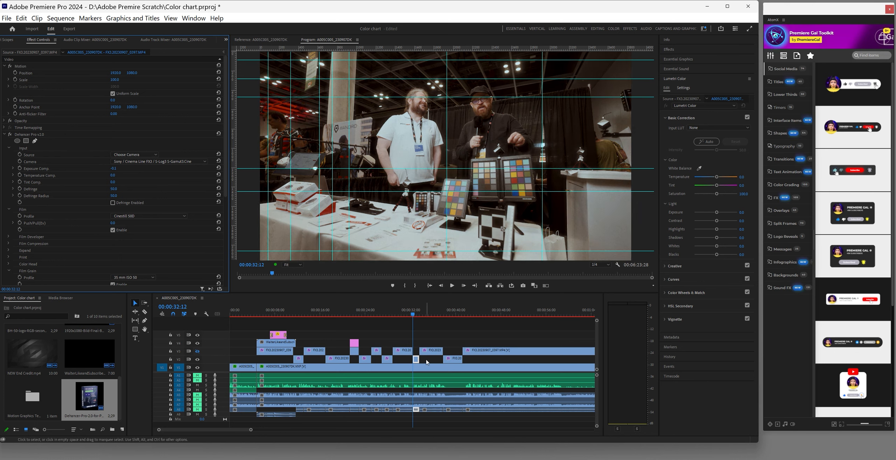
# Adjust the FX3 clip at 00:00:27 and darken the one near 00:00:19 to -0.3
pyautogui.click(386, 315)
pyautogui.click(389, 358)
pyautogui.press('Up')
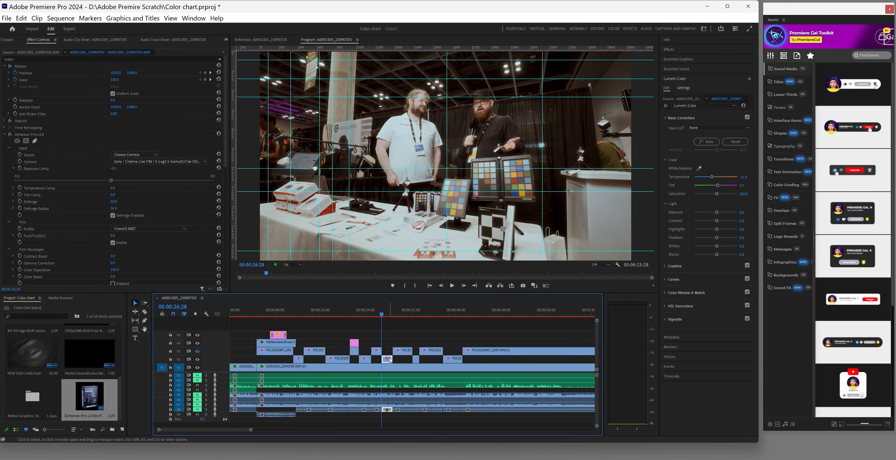
pyautogui.moveTo(114, 169)
pyautogui.mouseDown()
pyautogui.moveTo(101, 169)
pyautogui.moveTo(117, 169)
pyautogui.mouseUp()
pyautogui.click(338, 314)
pyautogui.click(339, 359)
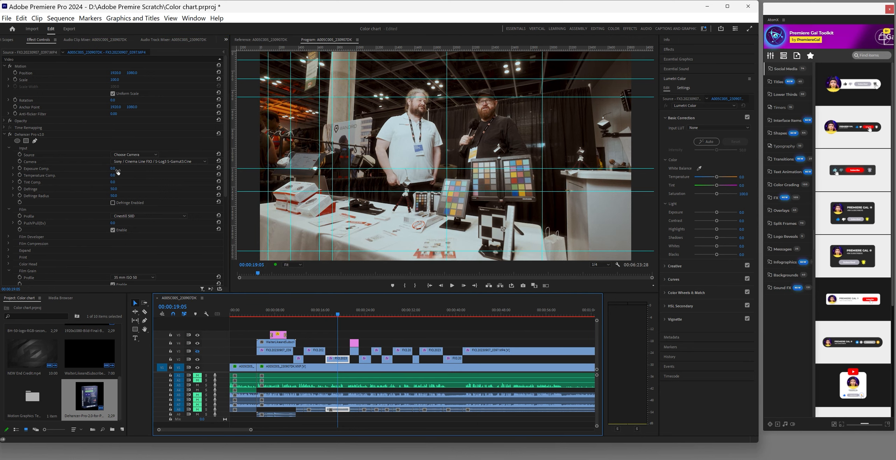
pyautogui.moveTo(113, 169); pyautogui.dragTo(111, 169)
pyautogui.moveTo(113, 169); pyautogui.dragTo(114, 169)
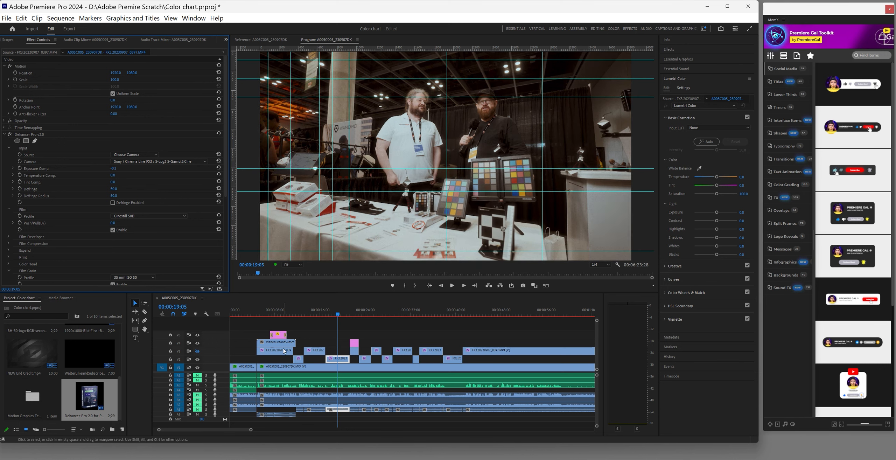
# Set the FX3 clip near 00:00:11 to -0.1 exposure and zoom the timeline out
pyautogui.click(303, 315)
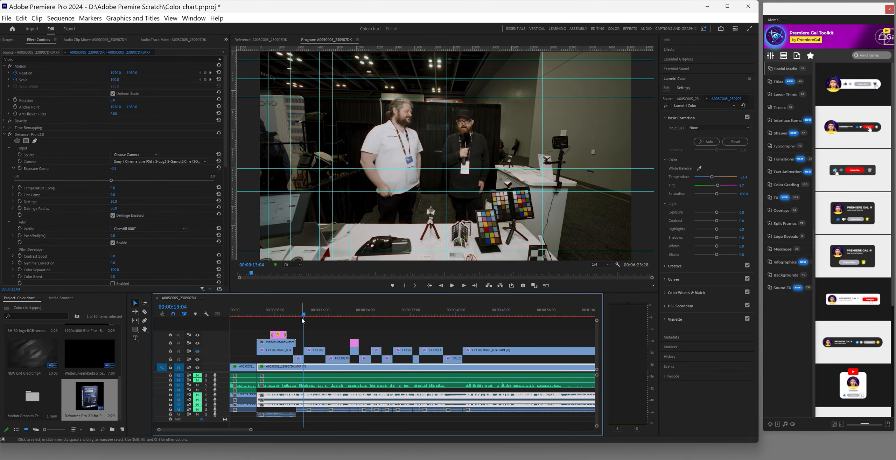
pyautogui.click(296, 315)
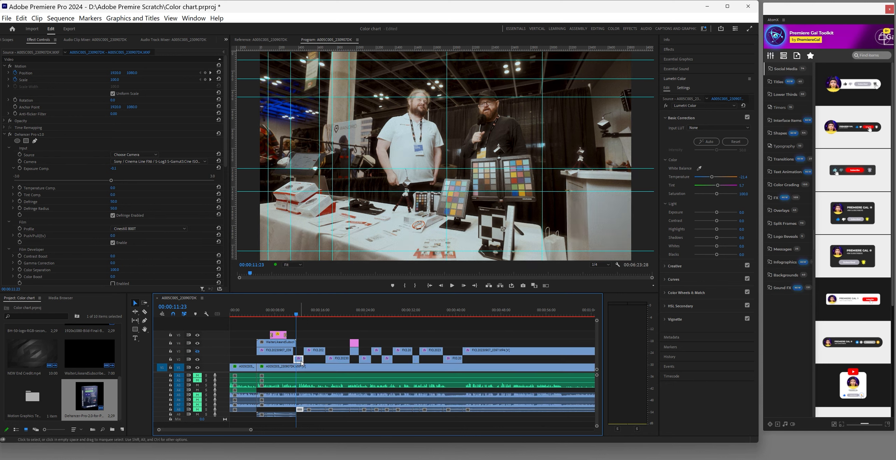
pyautogui.moveTo(112, 168)
pyautogui.mouseDown()
pyautogui.moveTo(101, 168)
pyautogui.moveTo(111, 169)
pyautogui.mouseUp()
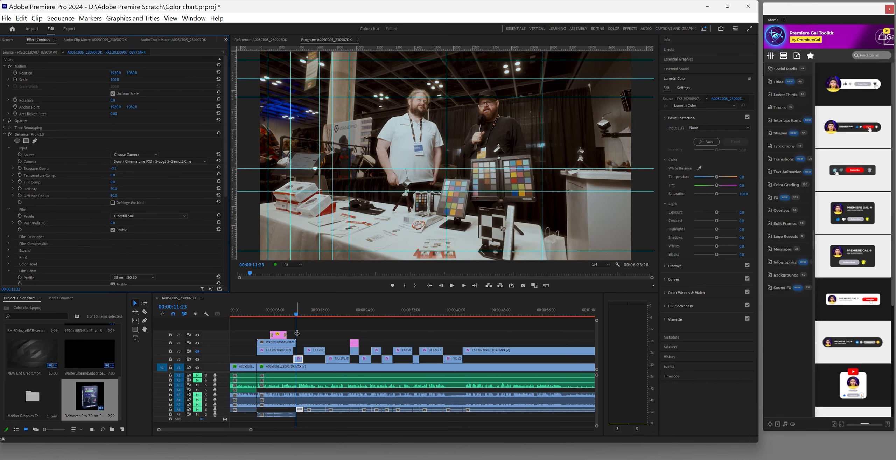
pyautogui.click(244, 431)
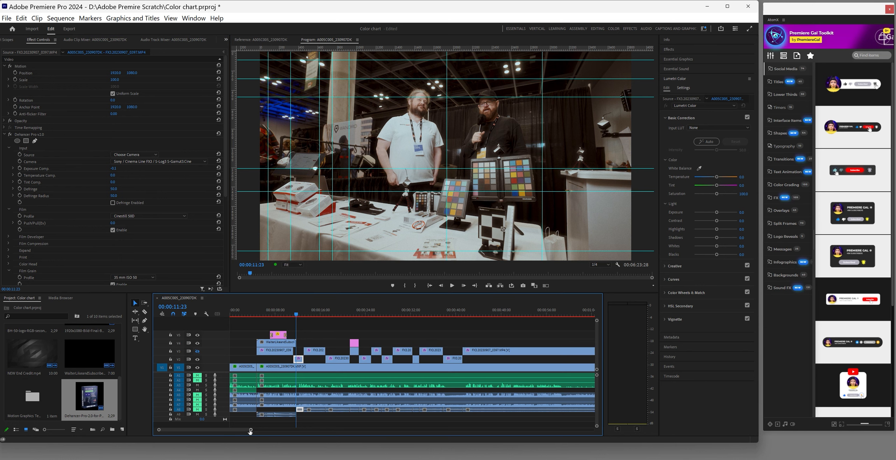
pyautogui.moveTo(251, 431); pyautogui.dragTo(450, 430)
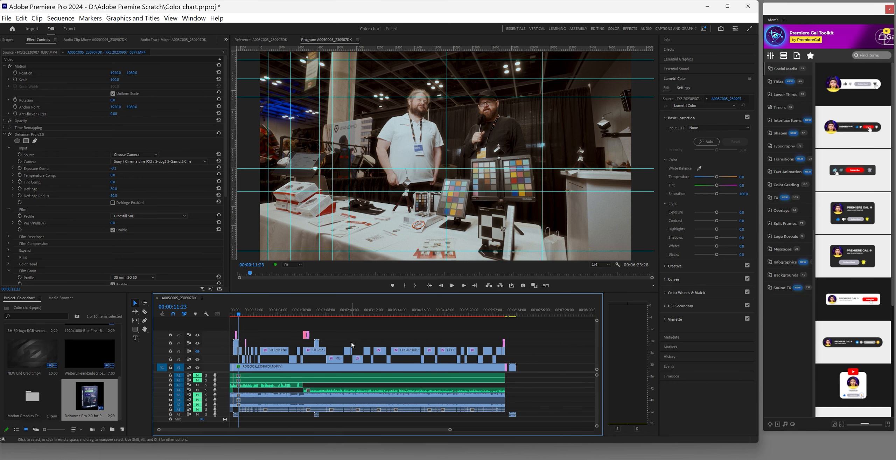
# Save, then nudge NEW End Credit.mp4 earlier and lengthen the A4 audio clip about three seconds
pyautogui.click(7, 17)
pyautogui.click(21, 146)
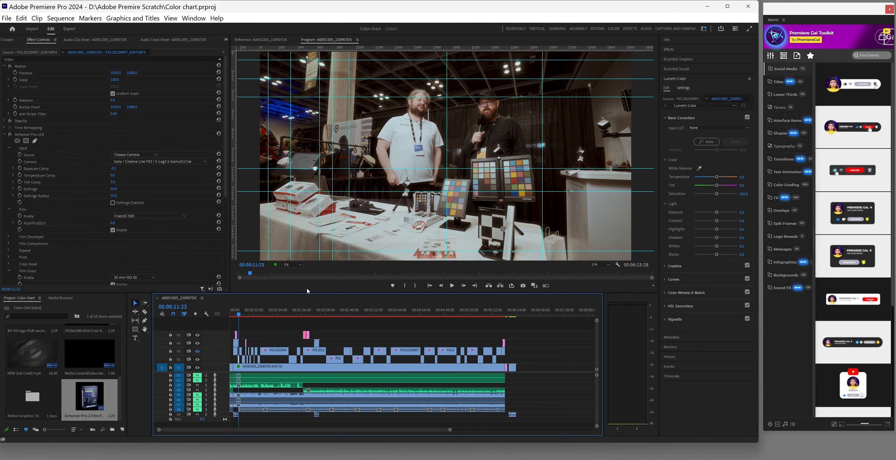
pyautogui.click(498, 317)
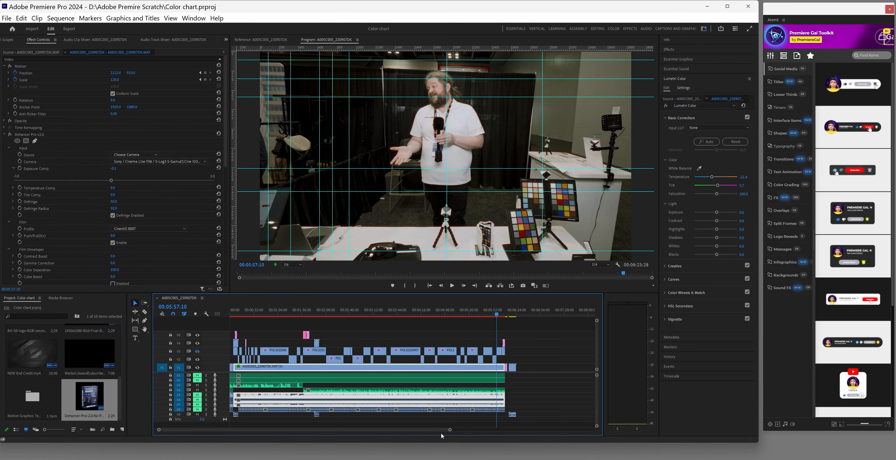
pyautogui.press('=')
pyautogui.press('=')
pyautogui.press('=')
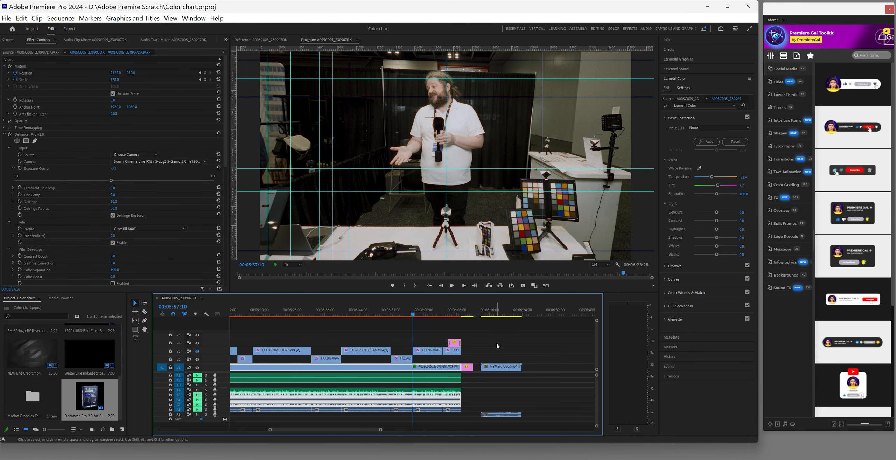
pyautogui.moveTo(501, 367); pyautogui.dragTo(493, 367)
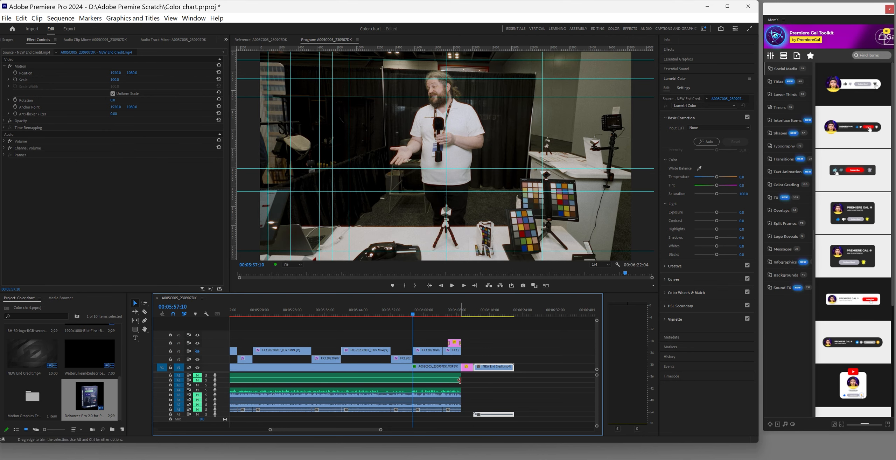
pyautogui.moveTo(460, 391); pyautogui.dragTo(473, 389)
# Preview the ending from 6:06, then select the Dehancer image clip and open Import
pyautogui.click(448, 312)
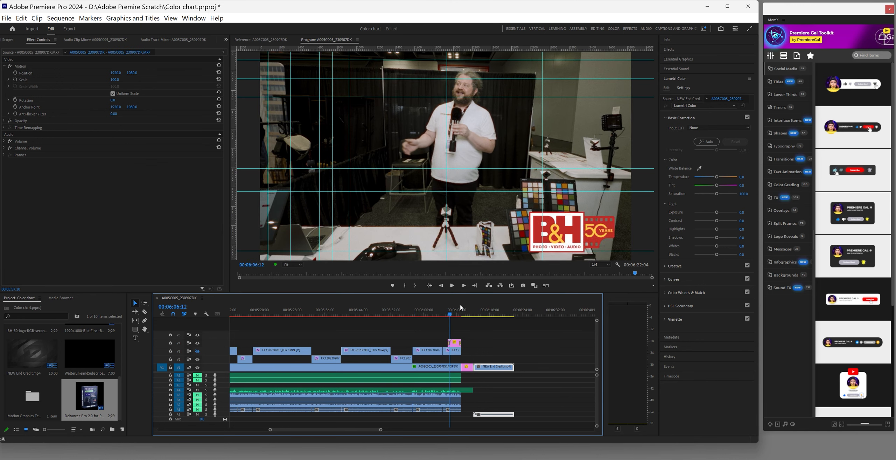
pyautogui.click(452, 286)
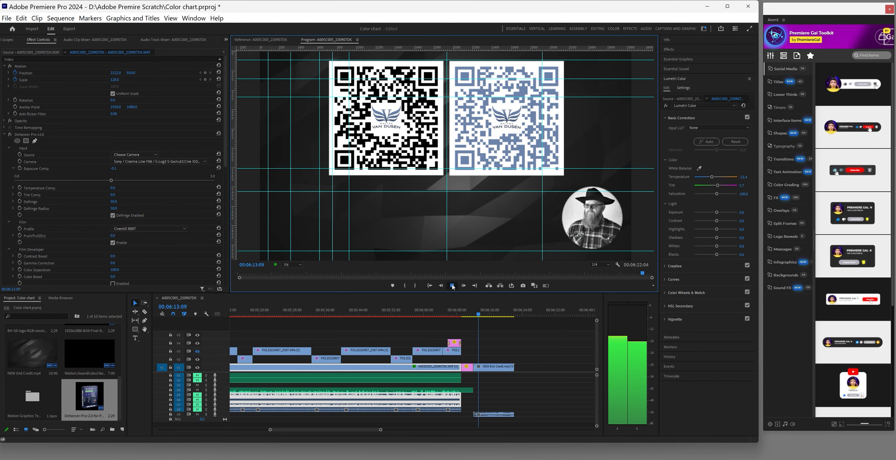
pyautogui.click(453, 286)
pyautogui.click(468, 367)
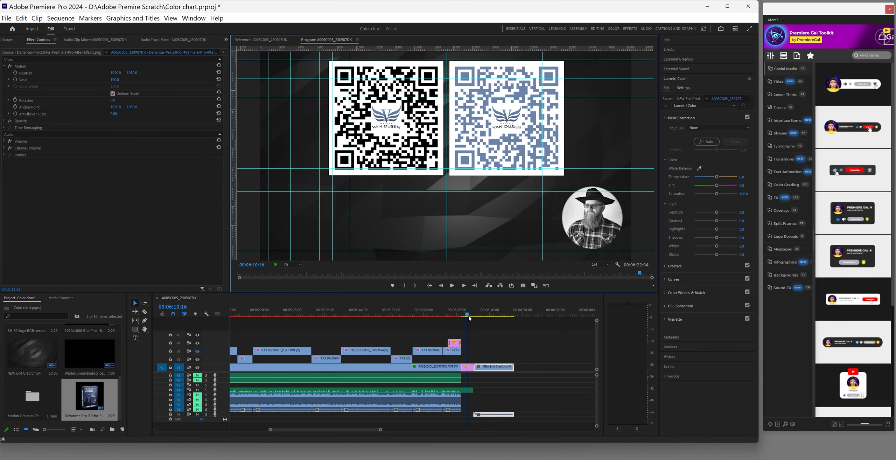
pyautogui.moveTo(452, 459)
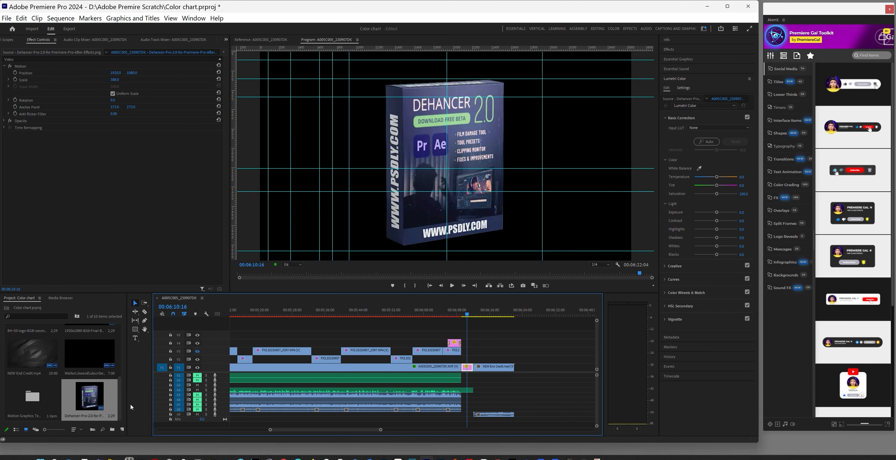
pyautogui.doubleClick(60, 377)
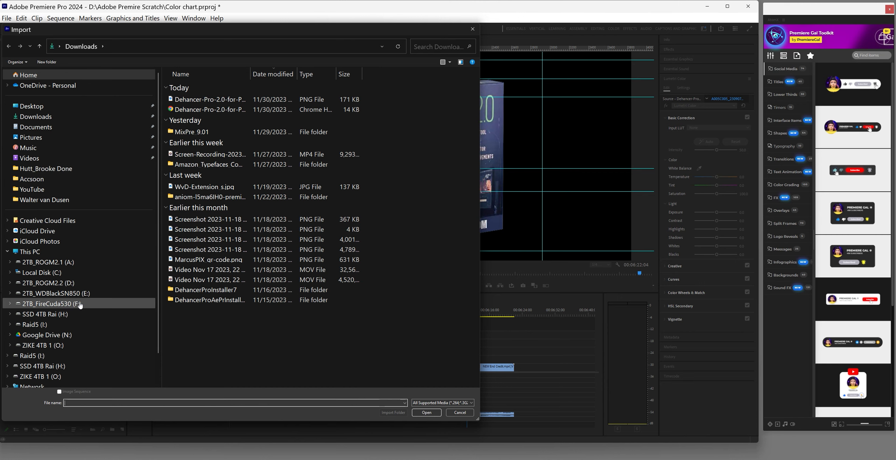
# Browse Raid5 (I:) > Conventions > Assits and import Blank Slide.jpg into the project
pyautogui.click(33, 355)
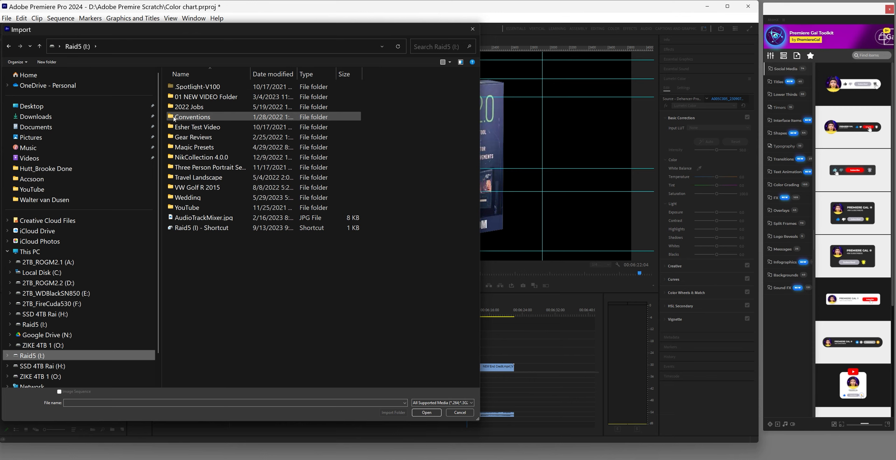
pyautogui.doubleClick(172, 207)
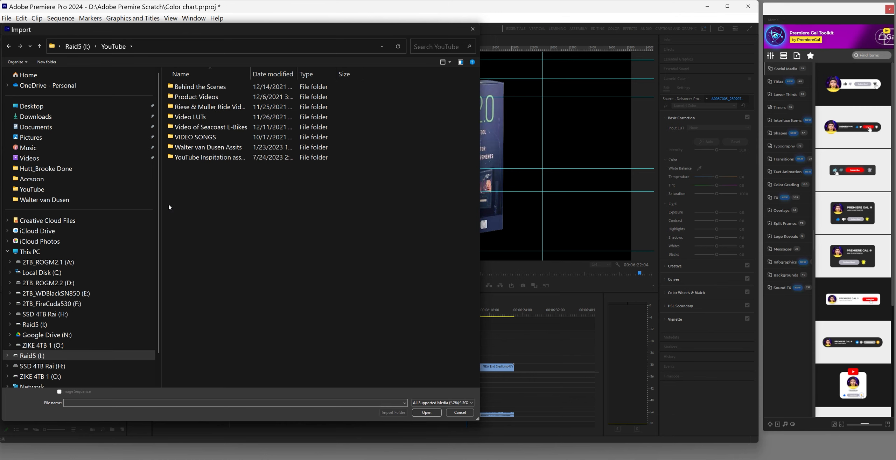
pyautogui.doubleClick(173, 149)
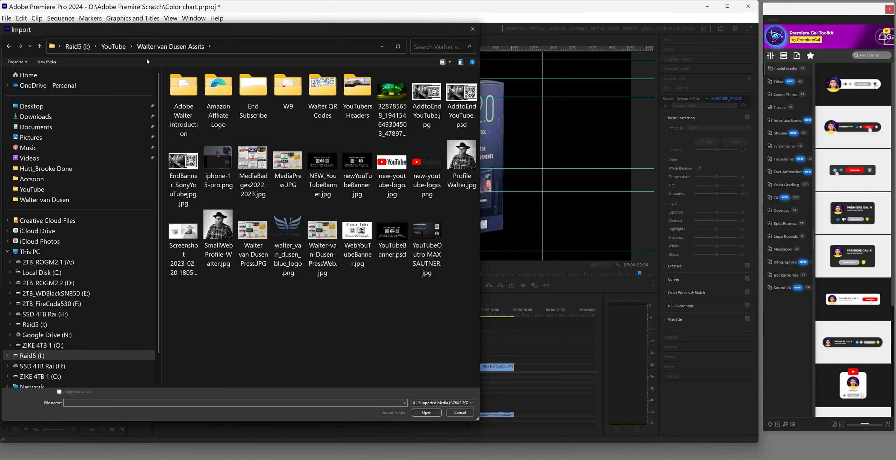
pyautogui.click(39, 47)
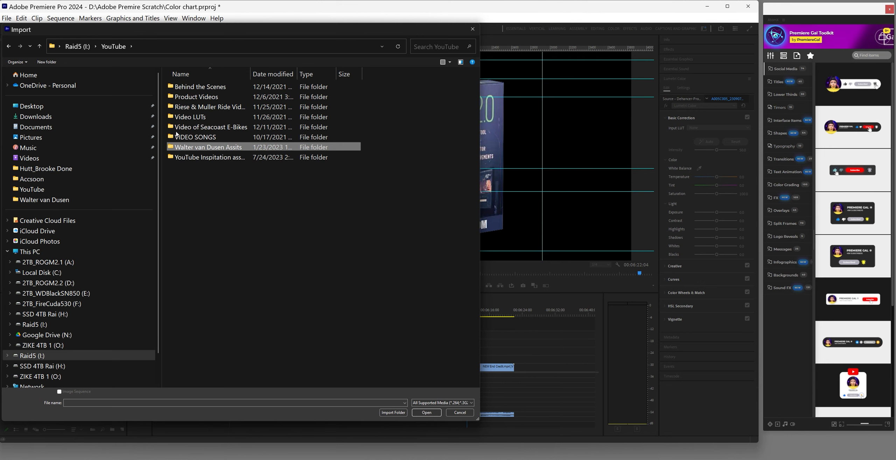
pyautogui.doubleClick(175, 119)
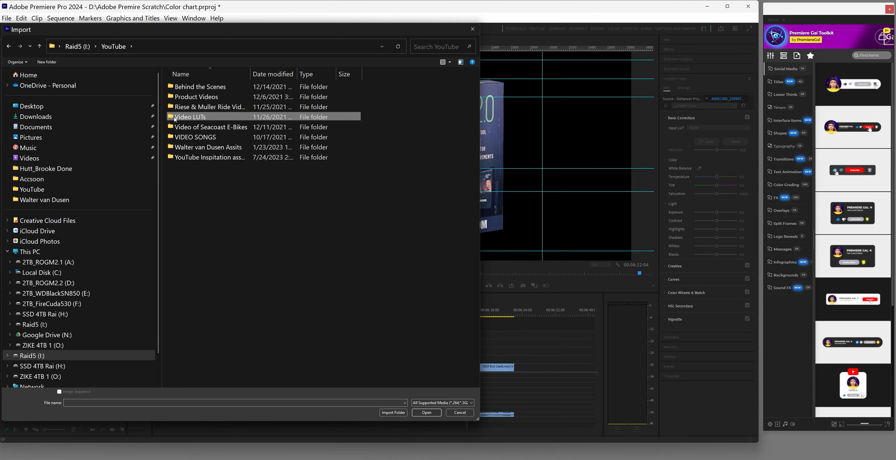
pyautogui.click(39, 46)
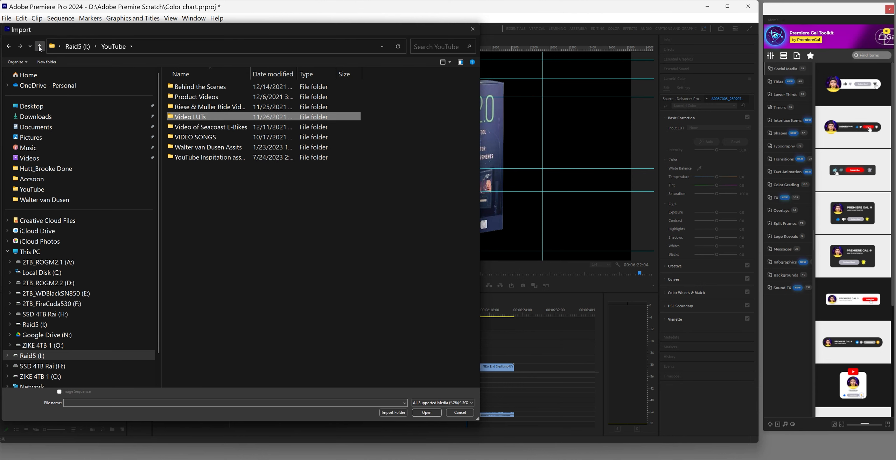
pyautogui.click(40, 47)
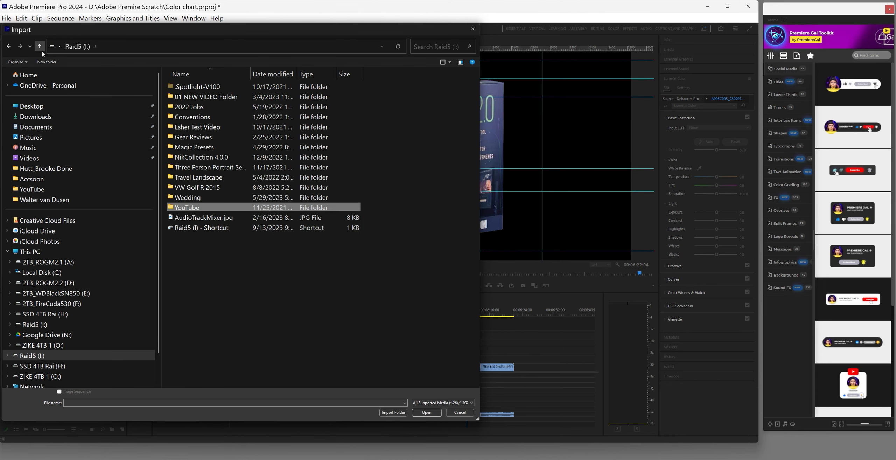
pyautogui.doubleClick(172, 117)
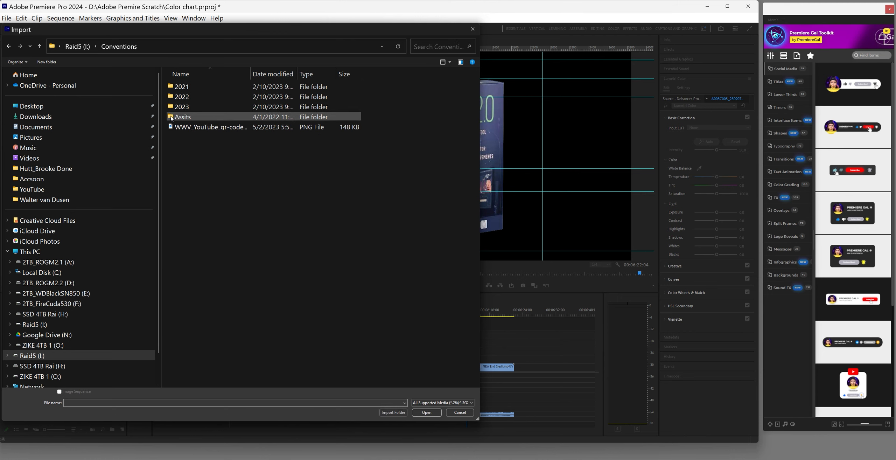
pyautogui.doubleClick(171, 119)
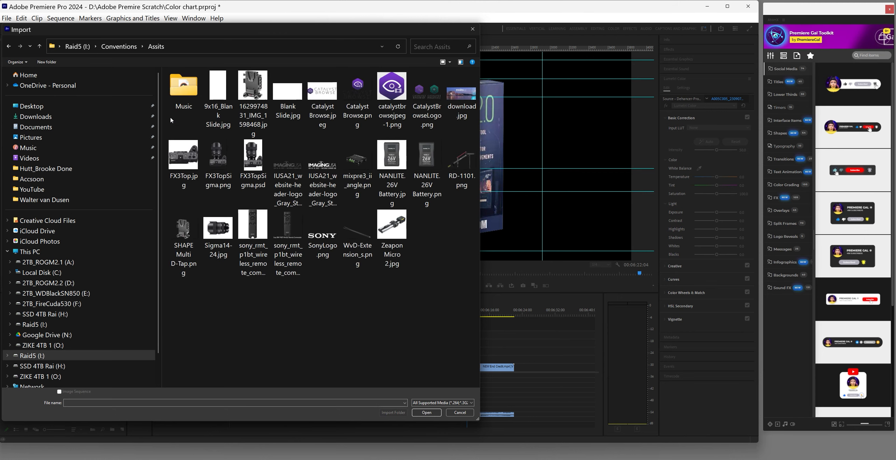
pyautogui.click(284, 104)
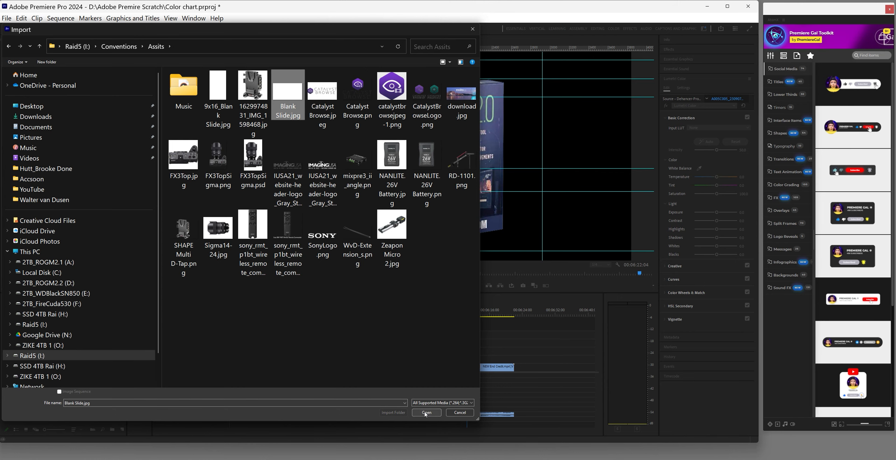
pyautogui.click(426, 413)
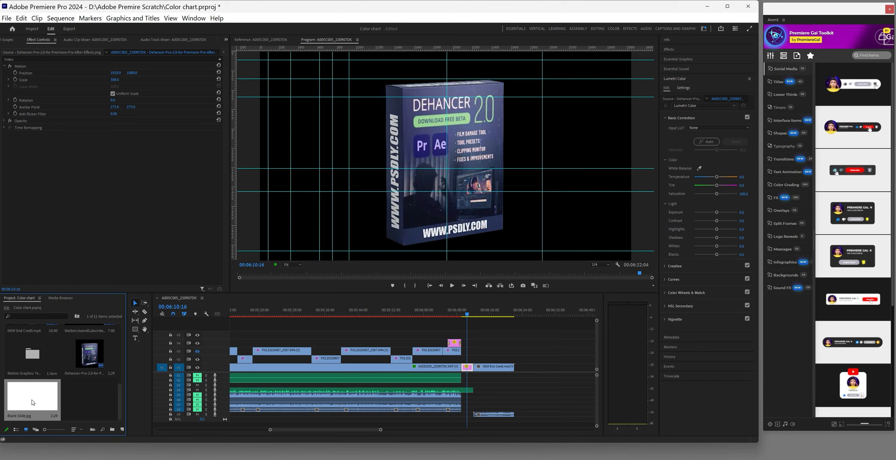
# Place Blank Slide.jpg on the timeline, aligned to the playhead at 6:09:06
pyautogui.moveTo(389, 382); pyautogui.dragTo(472, 367)
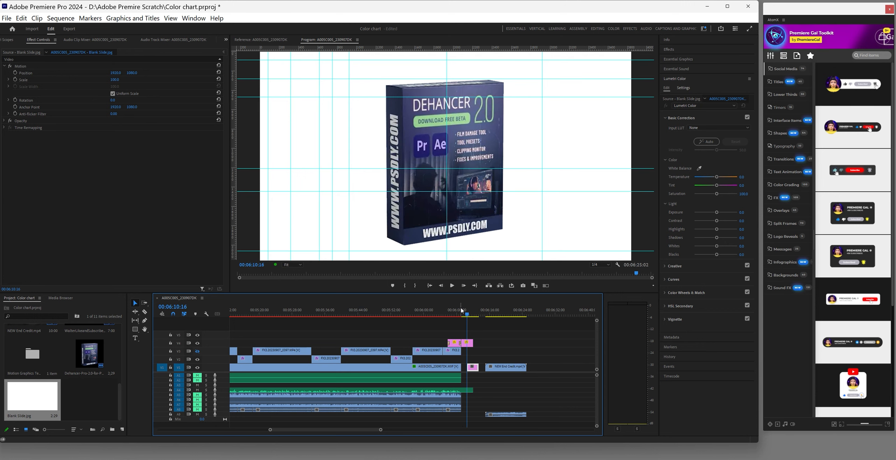
pyautogui.moveTo(469, 314); pyautogui.dragTo(462, 314)
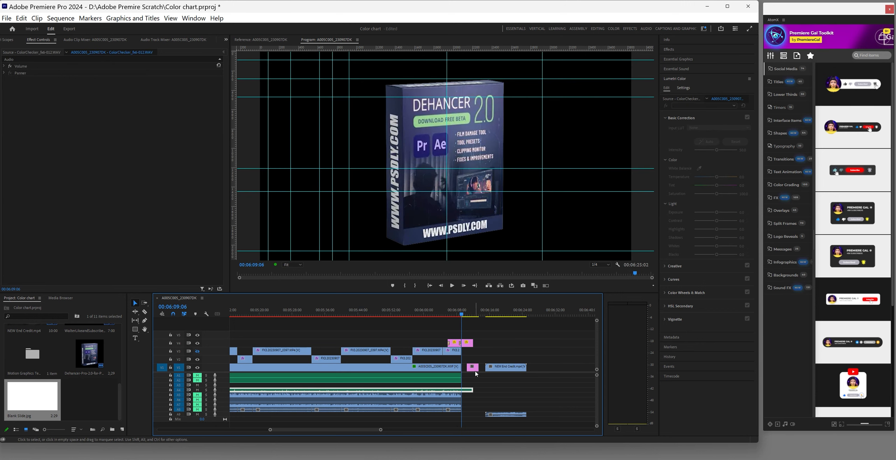
pyautogui.moveTo(473, 368); pyautogui.dragTo(472, 343)
pyautogui.rightClick(472, 342)
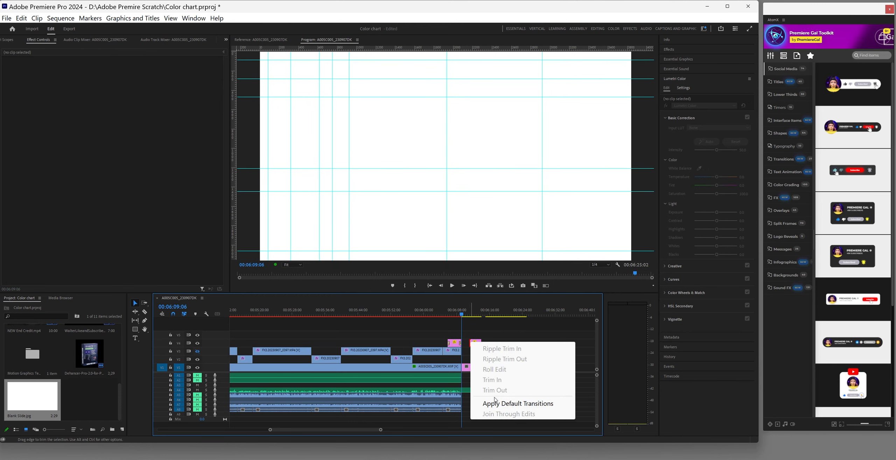
pyautogui.press('Escape')
pyautogui.rightClick(479, 342)
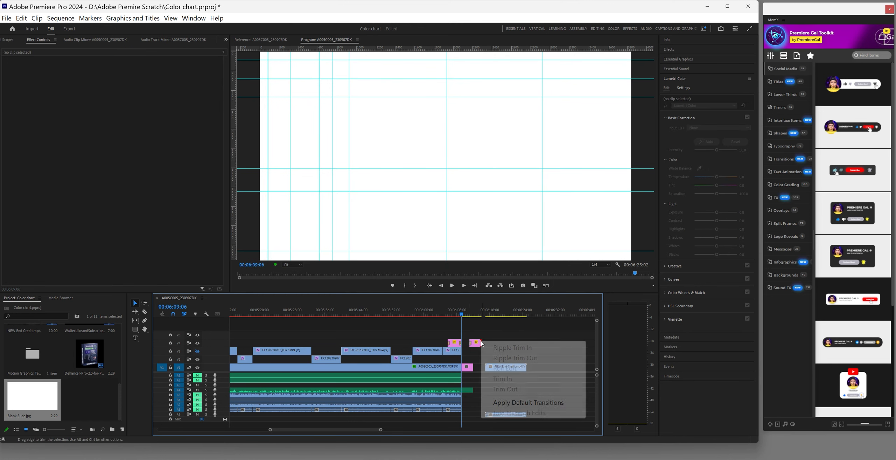
pyautogui.press('Escape')
# Move the Dehancer image onto V2 above the blank slide and preview it from about 6:08
pyautogui.moveTo(476, 346); pyautogui.dragTo(469, 352)
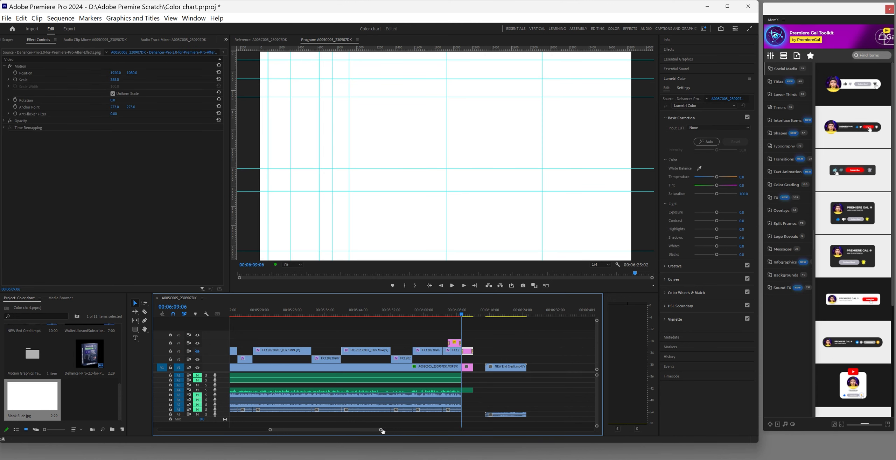
pyautogui.scroll(5, 382, 431)
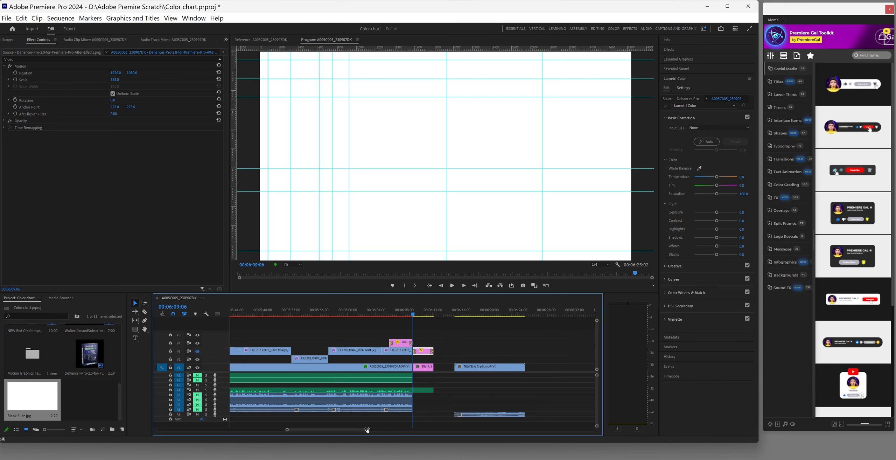
pyautogui.click(403, 317)
pyautogui.click(451, 286)
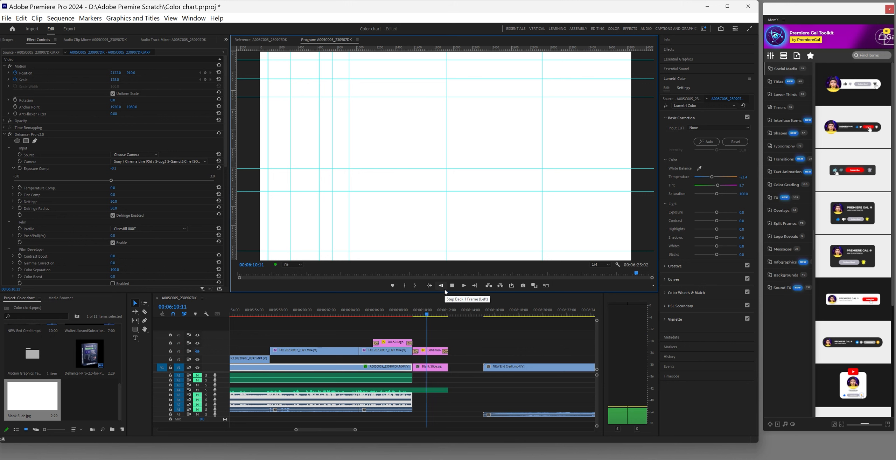
pyautogui.press('space')
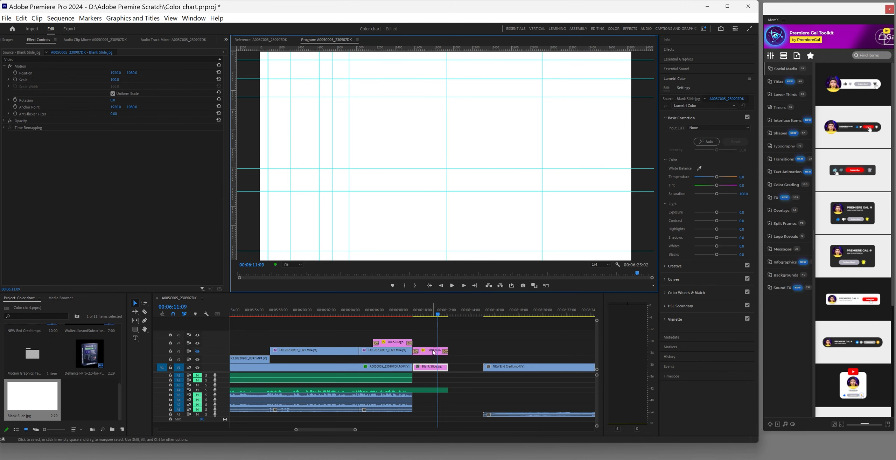
pyautogui.moveTo(434, 352); pyautogui.dragTo(435, 360)
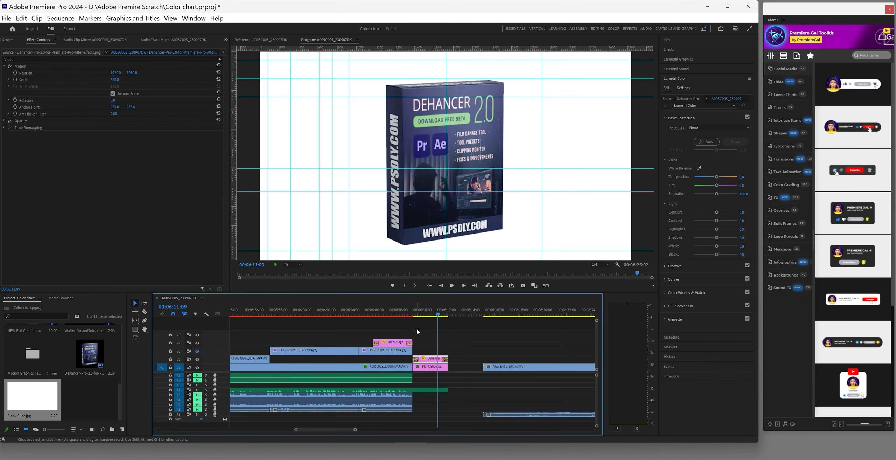
pyautogui.click(408, 312)
pyautogui.click(455, 285)
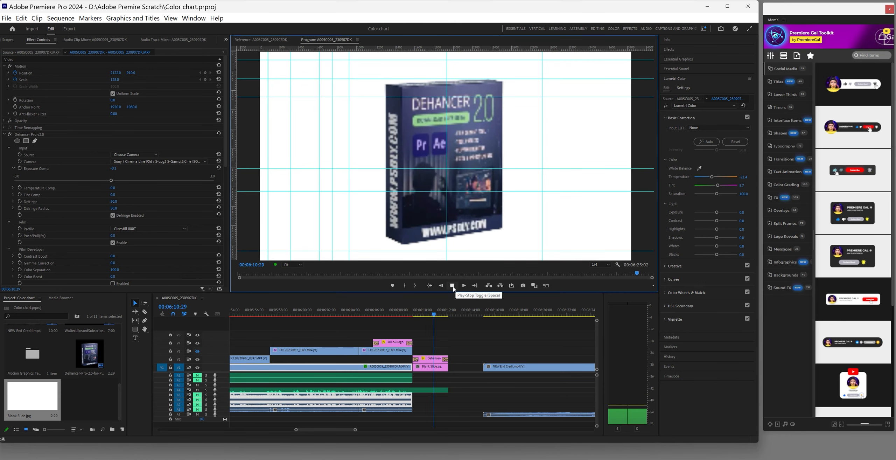
pyautogui.press('space')
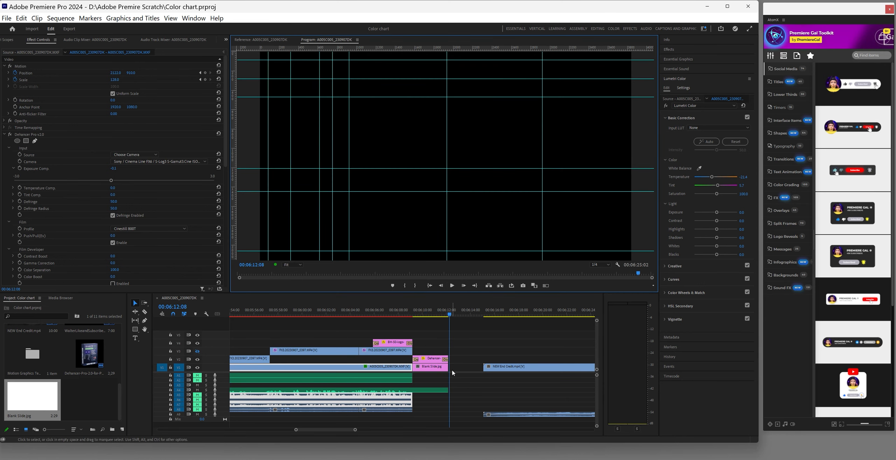
# Extend Blank Slide by 12 frames, shift the Dehancer clip later, and select the A005C005 clip
pyautogui.moveTo(448, 368); pyautogui.dragTo(483, 369)
pyautogui.moveTo(430, 361); pyautogui.dragTo(465, 360)
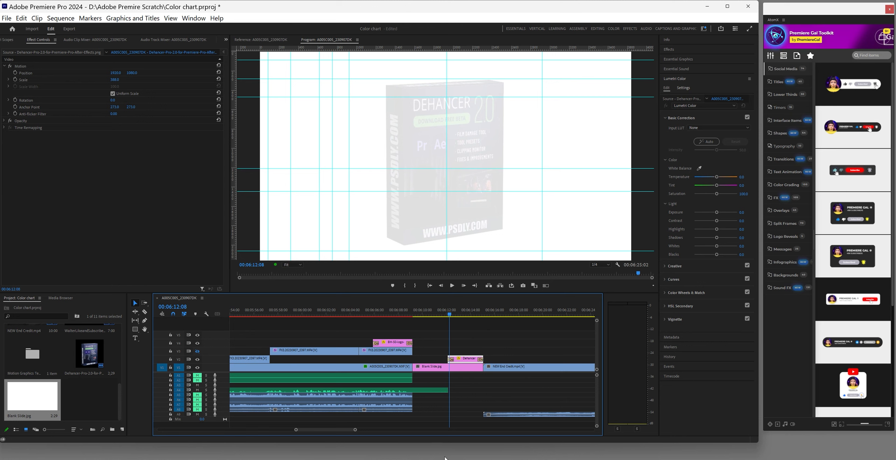
pyautogui.click(337, 315)
pyautogui.click(410, 370)
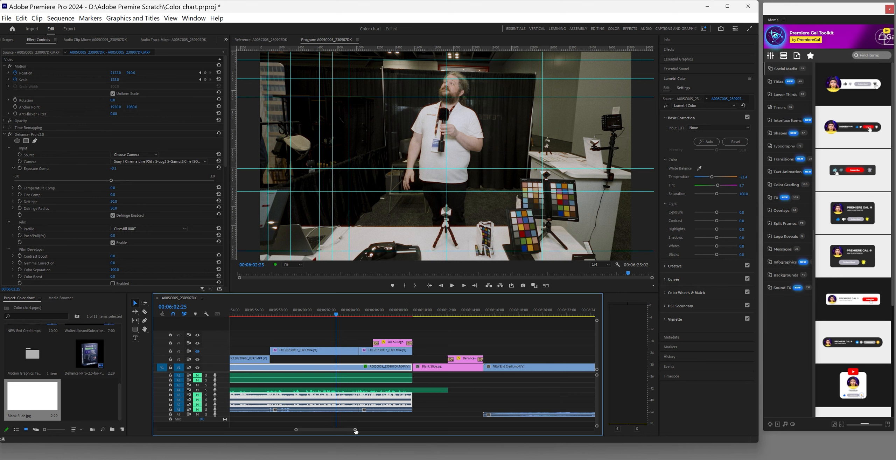
# Check the shots at 00:00:07:20 and 00:00:21:09, then bring up the Firefox Dehancer image search
pyautogui.moveTo(355, 431); pyautogui.dragTo(164, 425)
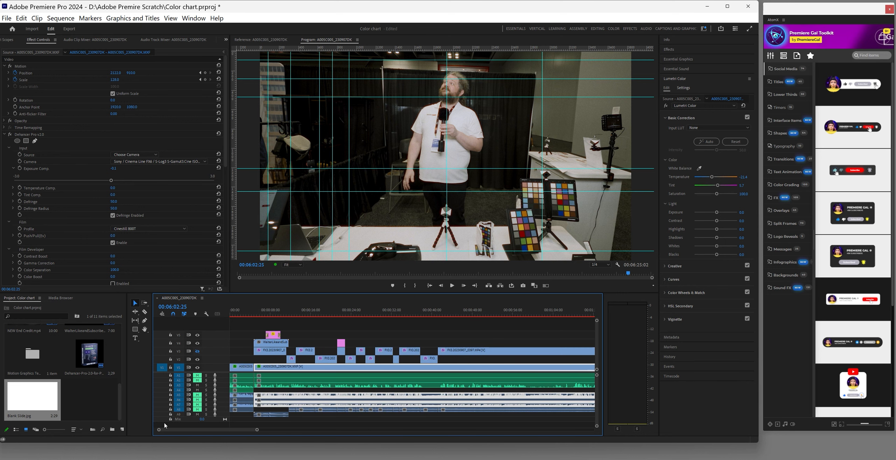
pyautogui.click(268, 316)
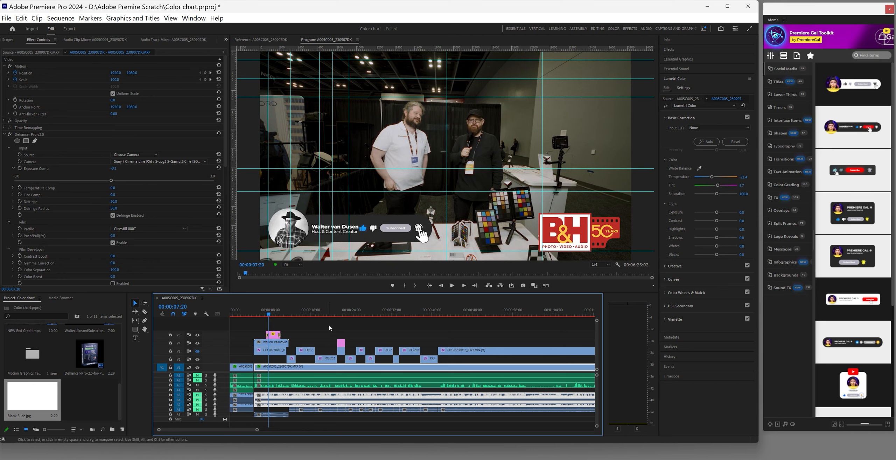
pyautogui.click(337, 316)
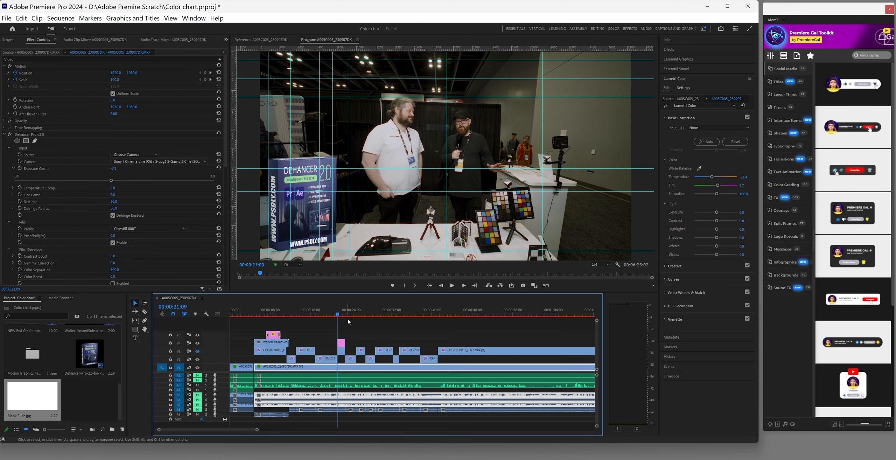
pyautogui.moveTo(257, 429); pyautogui.dragTo(319, 429)
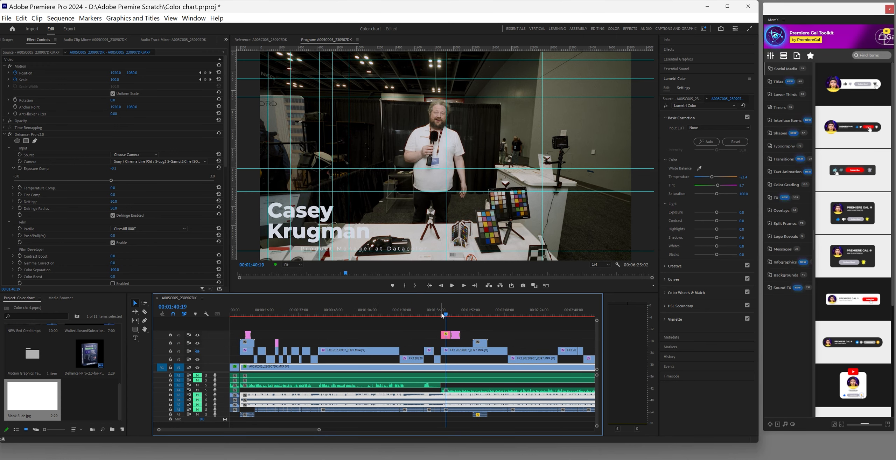
pyautogui.moveTo(398, 459)
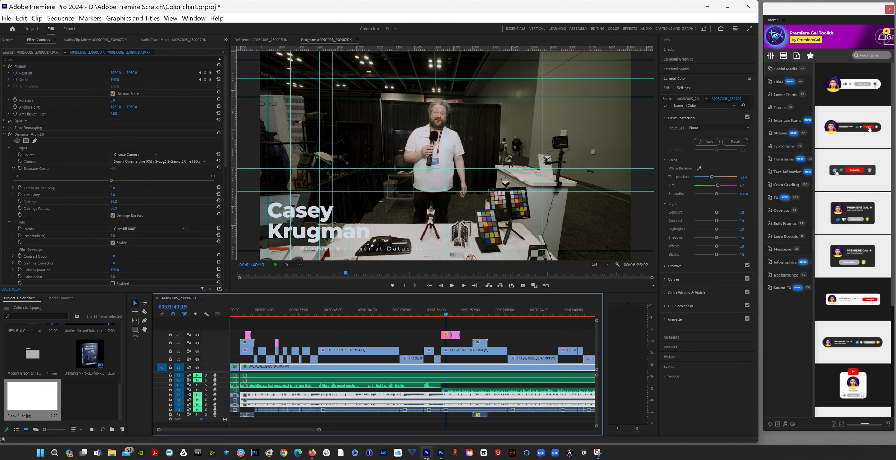
pyautogui.click(309, 457)
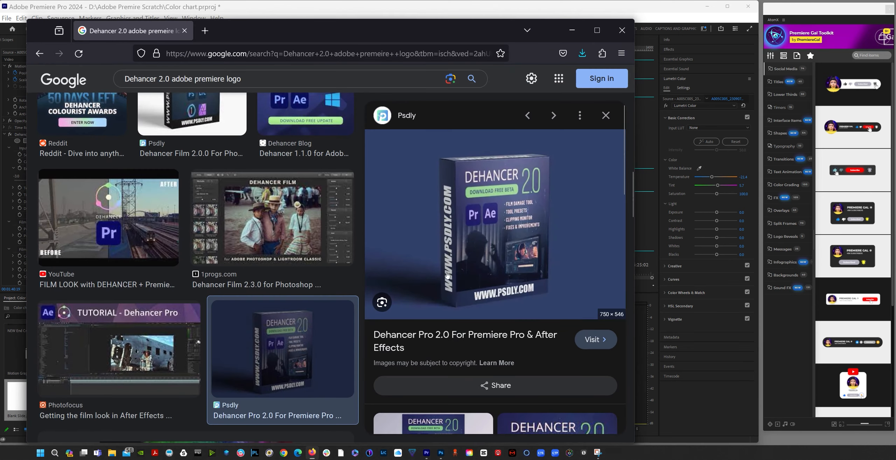
# Search Google Images for 'data color logo'
pyautogui.click(211, 56)
pyautogui.write('d')
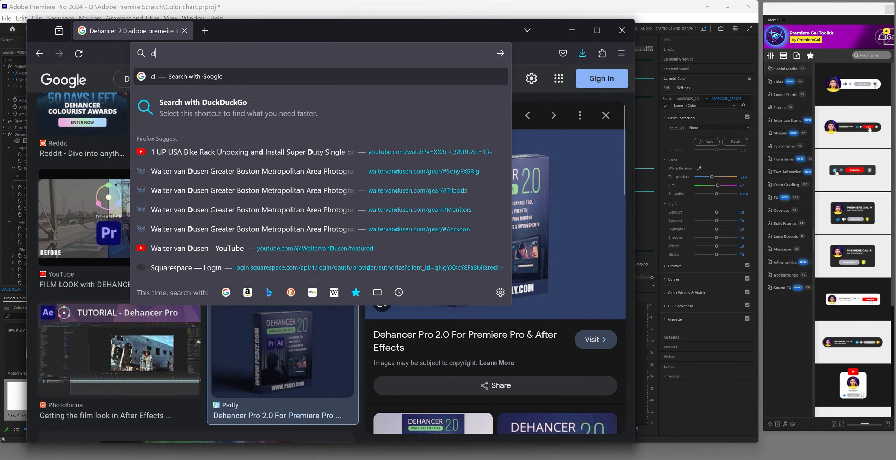
pyautogui.write('atra color l')
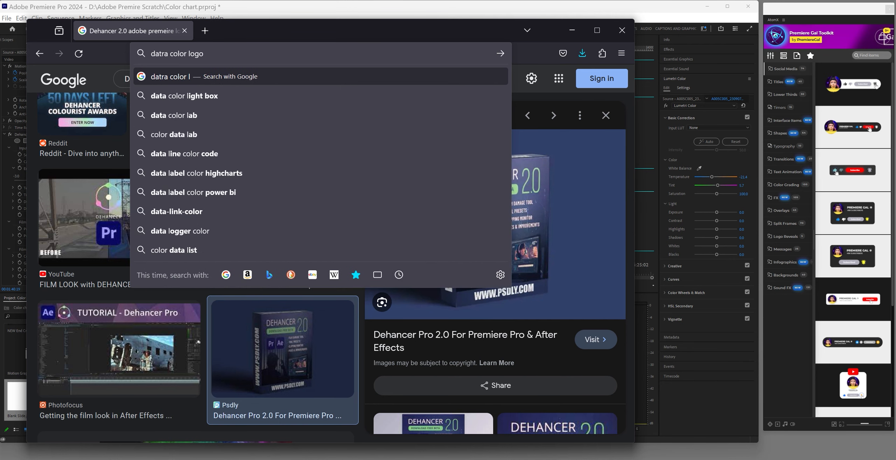
pyautogui.write('ogo')
pyautogui.press('Return')
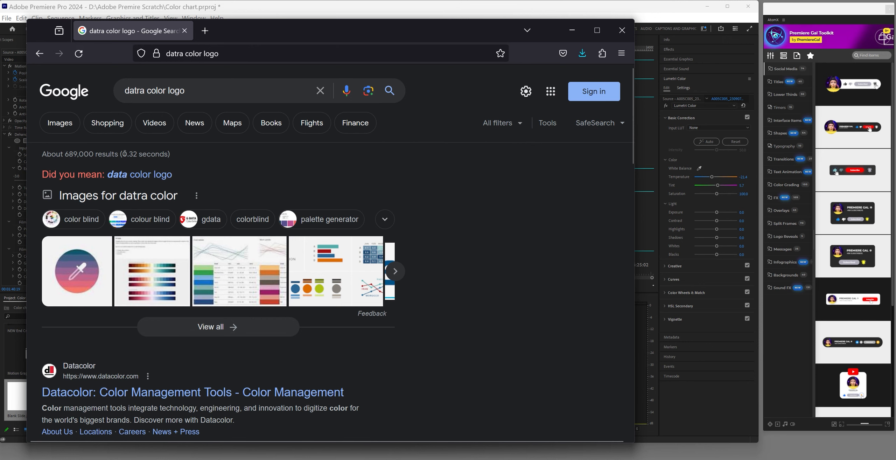
pyautogui.click(141, 178)
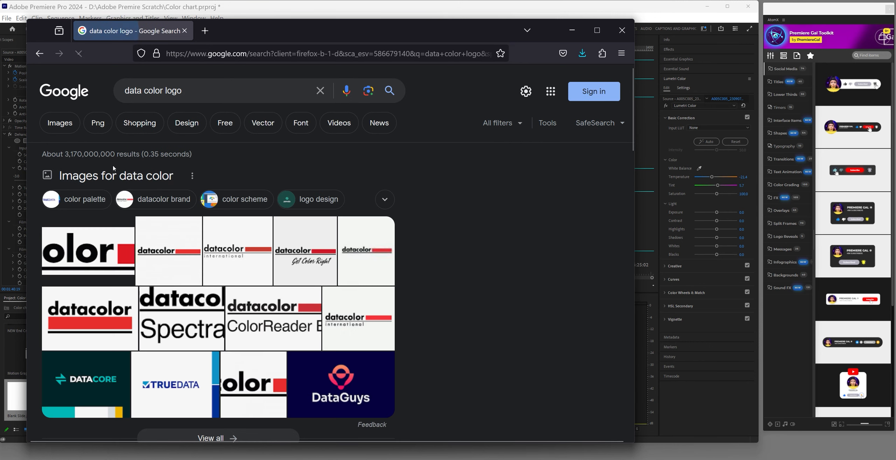
pyautogui.click(62, 125)
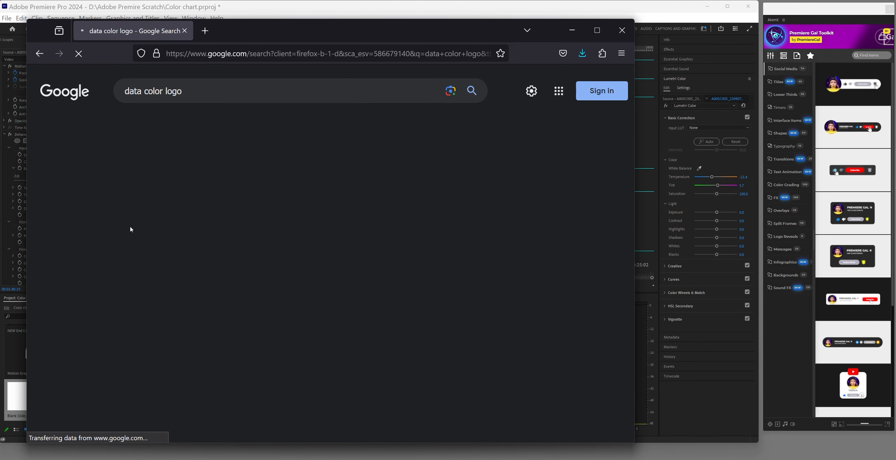
# Save the first Datacolor logo result as Datacolor_logo.jpg in Downloads and switch to Photoshop
pyautogui.click(158, 245)
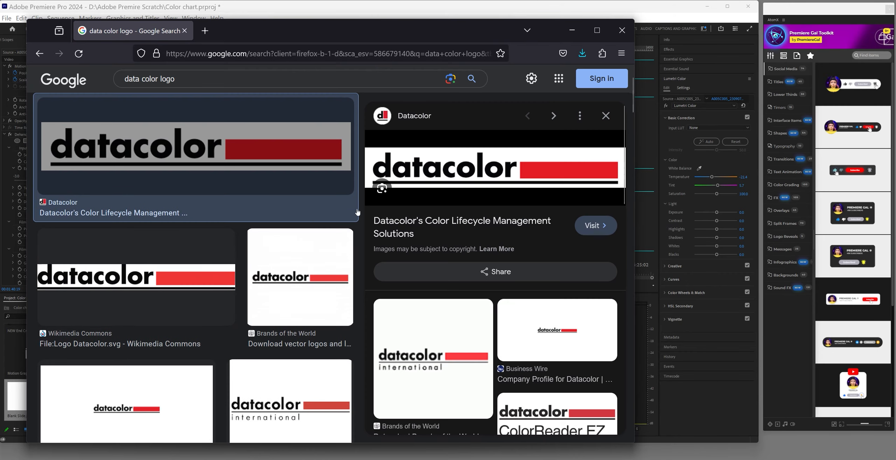
pyautogui.rightClick(484, 170)
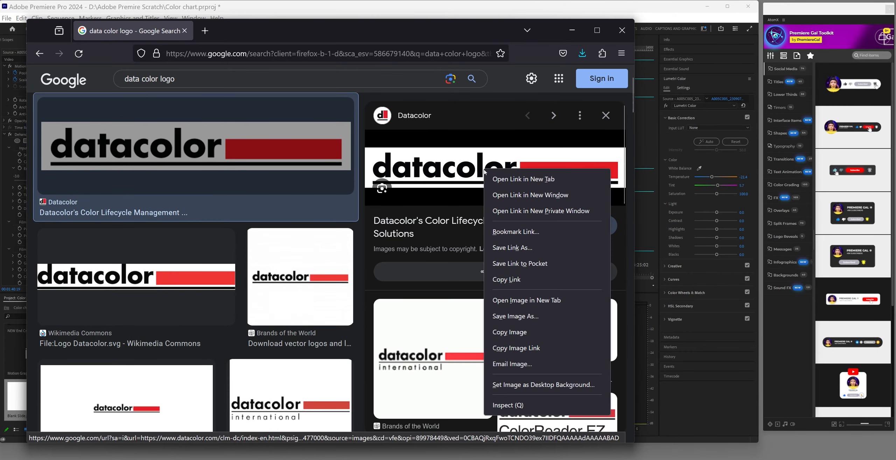
pyautogui.click(512, 317)
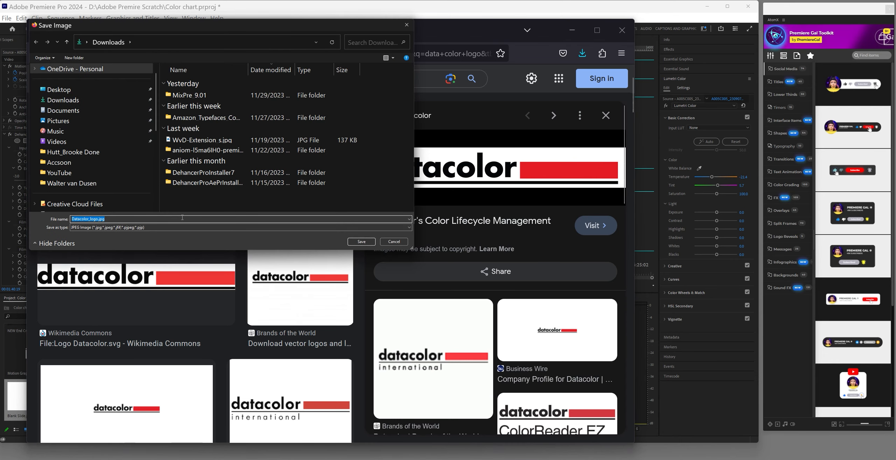
pyautogui.click(360, 242)
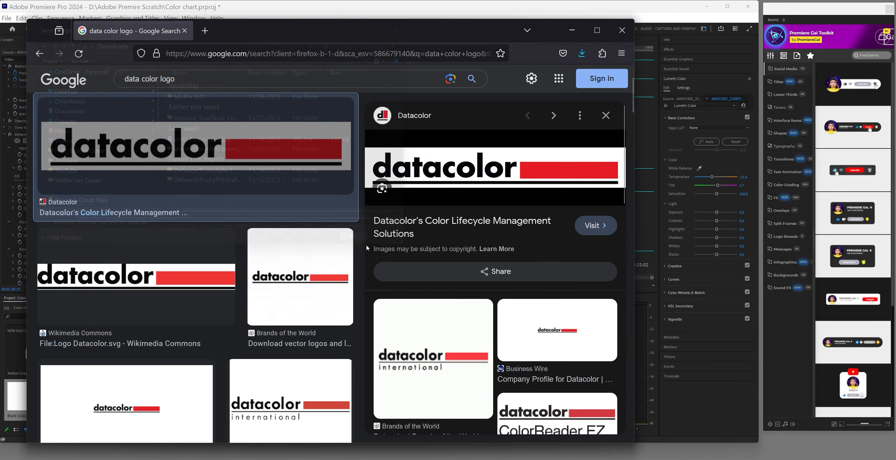
pyautogui.click(572, 30)
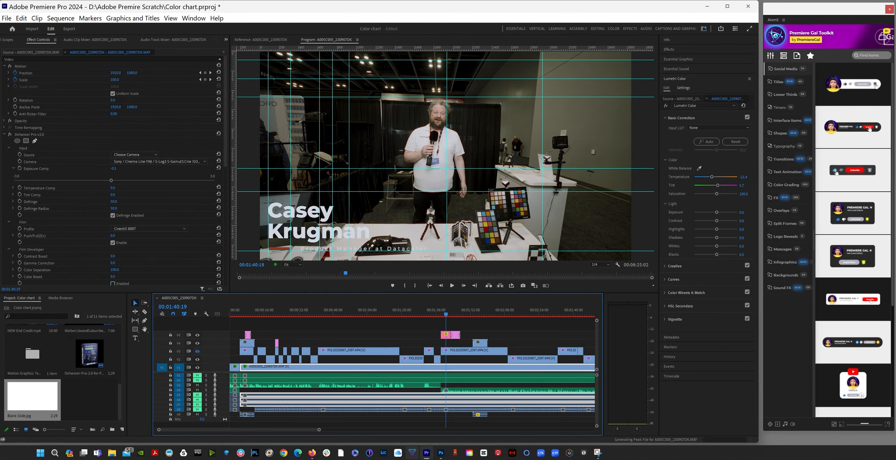
pyautogui.click(442, 453)
# Open Datacolor_logo.jpg from Downloads and unlock its Background into Layer 0
pyautogui.click(65, 35)
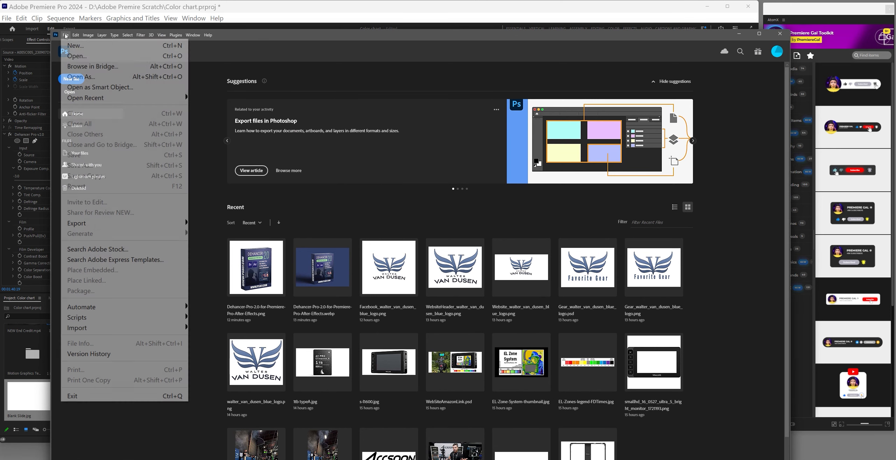
pyautogui.click(77, 56)
pyautogui.click(246, 110)
pyautogui.click(453, 308)
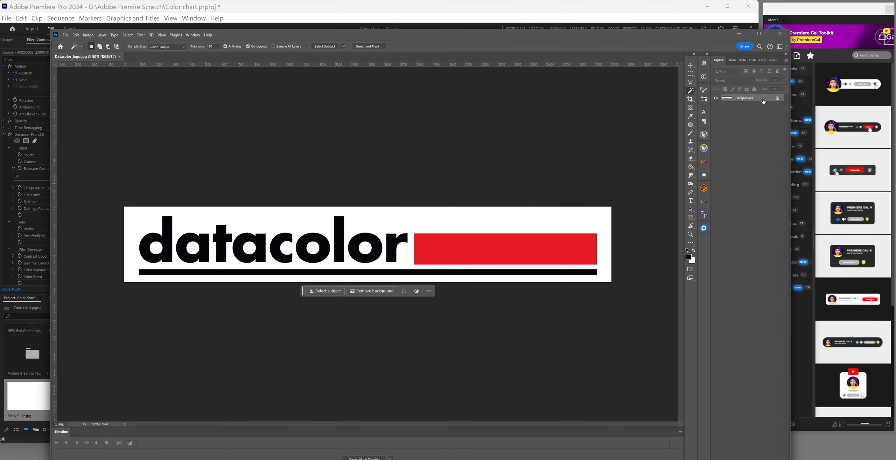
pyautogui.doubleClick(763, 102)
pyautogui.click(636, 189)
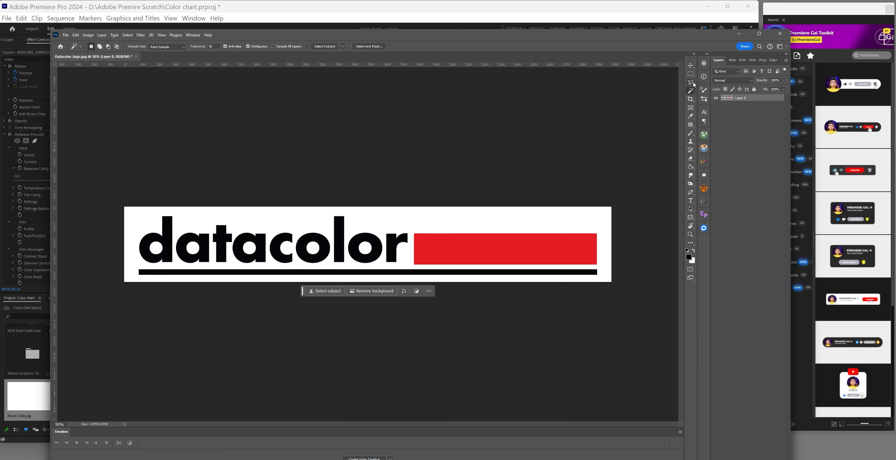
# Delete the white background and the white inside the d and a with the Magic Wand
pyautogui.click(508, 222)
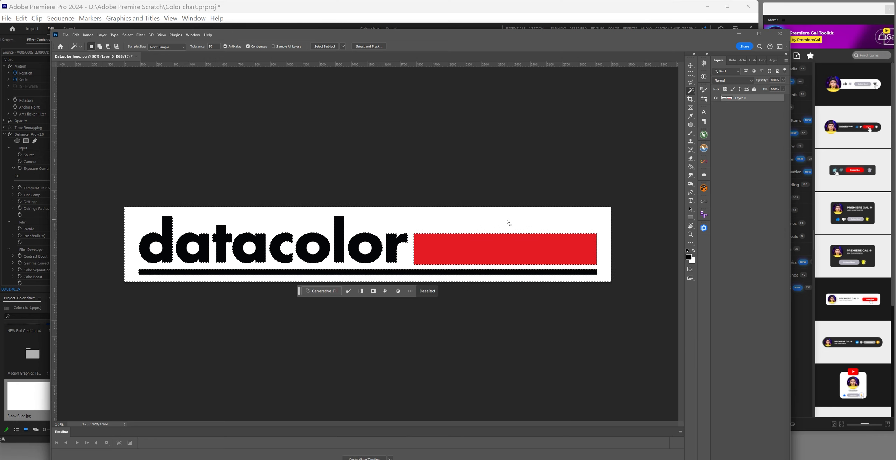
pyautogui.press('Delete')
pyautogui.hotkey('ctrl', 'd')
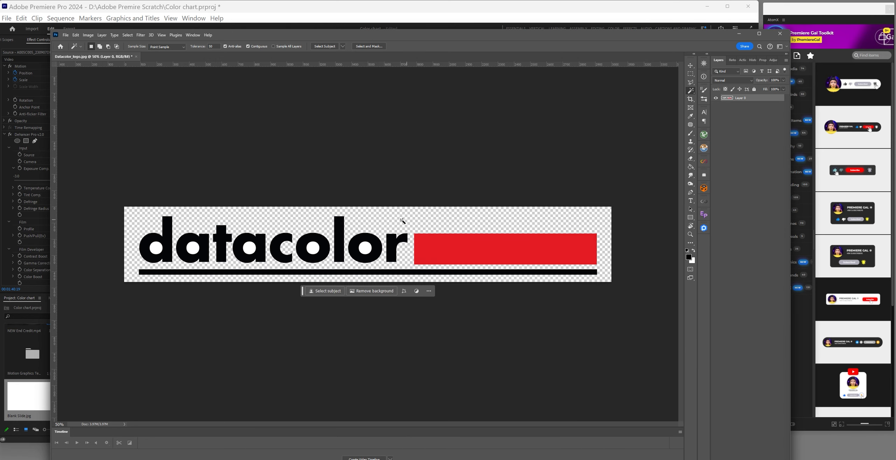
pyautogui.click(152, 248)
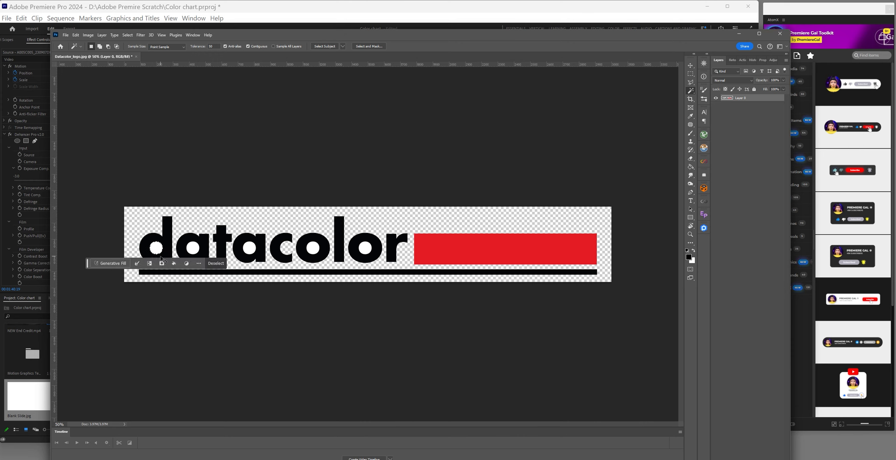
pyautogui.hotkey('ctrl', 'd')
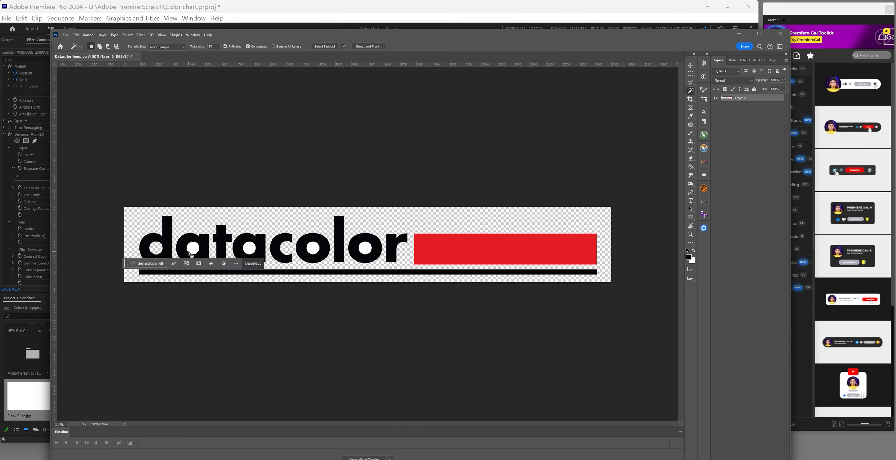
pyautogui.press('Delete')
pyautogui.hotkey('ctrl', 'd')
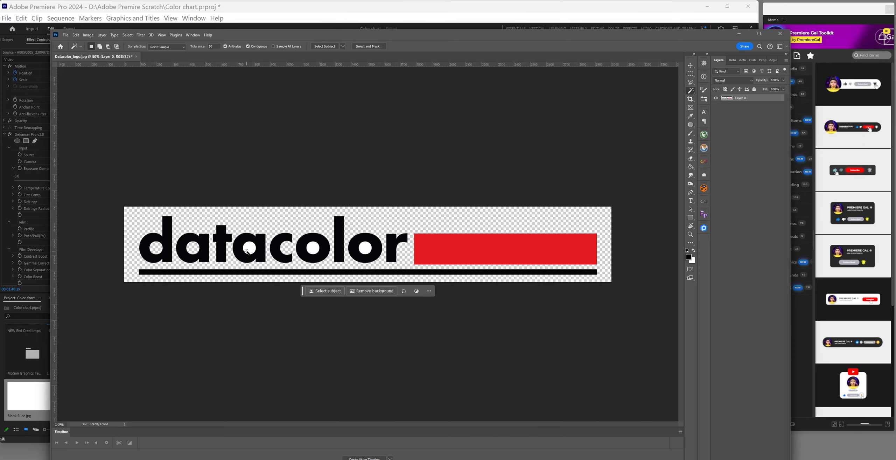
# Make the white inside the second a and both o letters transparent
pyautogui.click(245, 249)
pyautogui.press('Delete')
pyautogui.hotkey('ctrl', 'd')
pyautogui.click(314, 249)
pyautogui.press('Delete')
pyautogui.hotkey('ctrl', 'd')
pyautogui.click(367, 250)
pyautogui.press('Delete')
pyautogui.hotkey('ctrl', 'd')
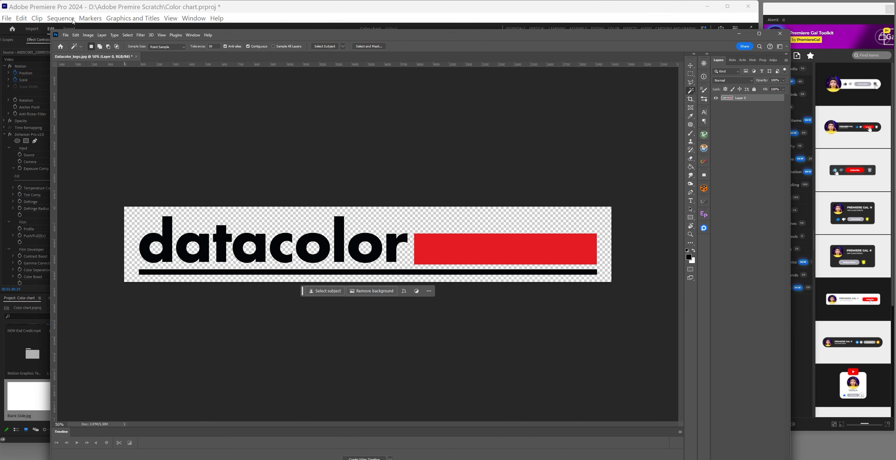
# Save the logo as Datacolor_logo.png in Downloads and close the document
pyautogui.click(65, 35)
pyautogui.click(88, 134)
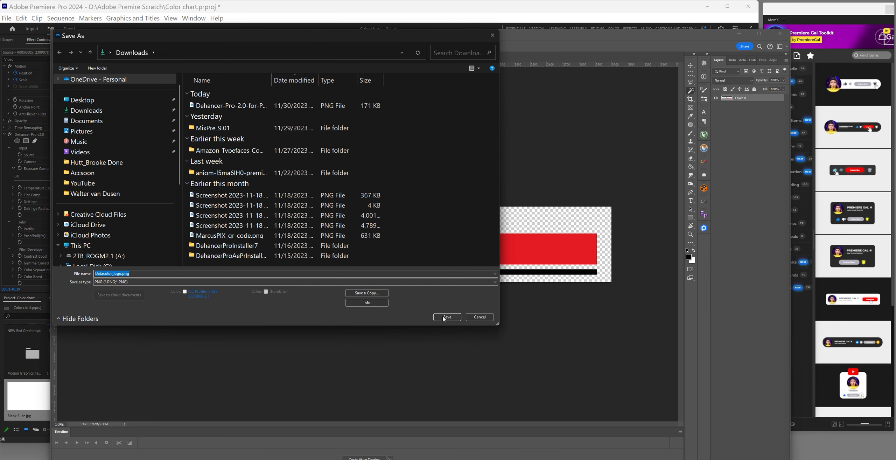
pyautogui.click(443, 318)
pyautogui.click(354, 138)
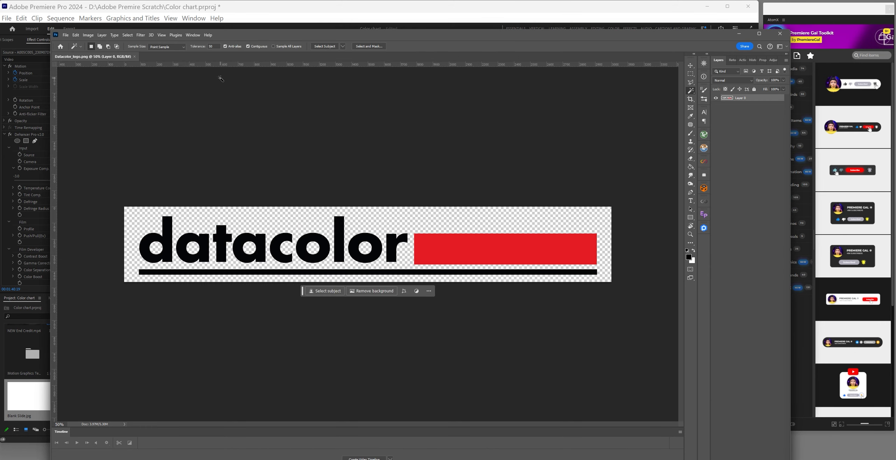
pyautogui.click(134, 56)
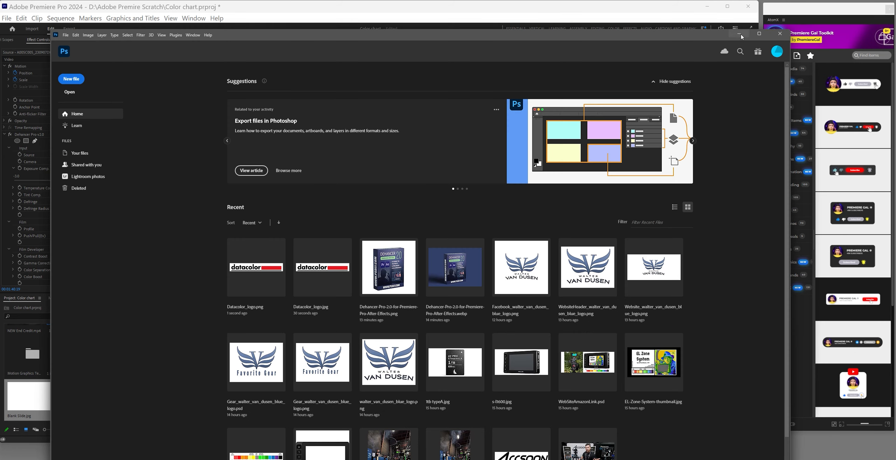
# Import Datacolor_logo.png from Downloads into the Premiere project
pyautogui.click(739, 35)
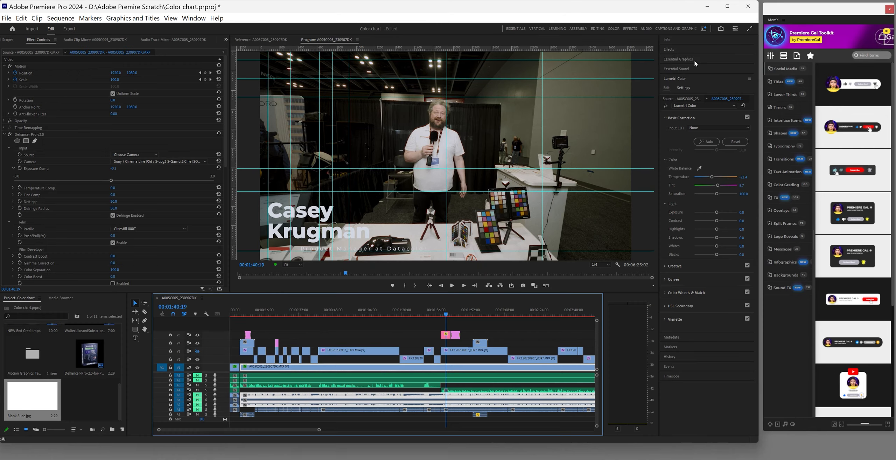
pyautogui.doubleClick(86, 400)
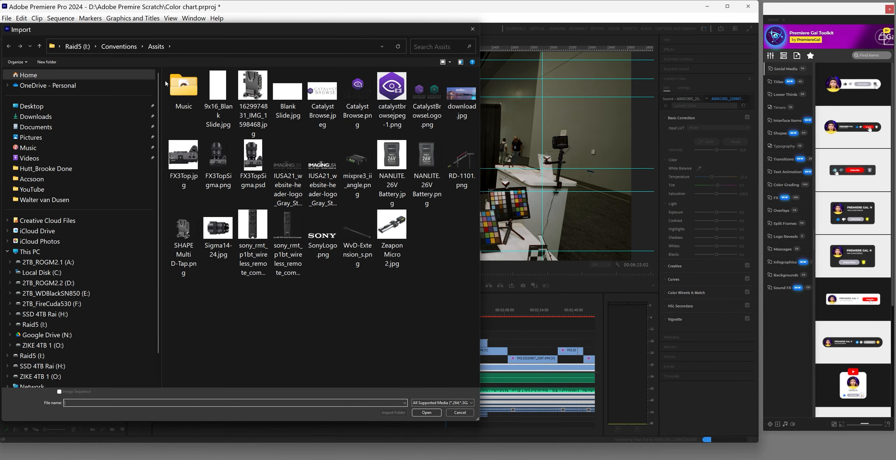
pyautogui.click(35, 116)
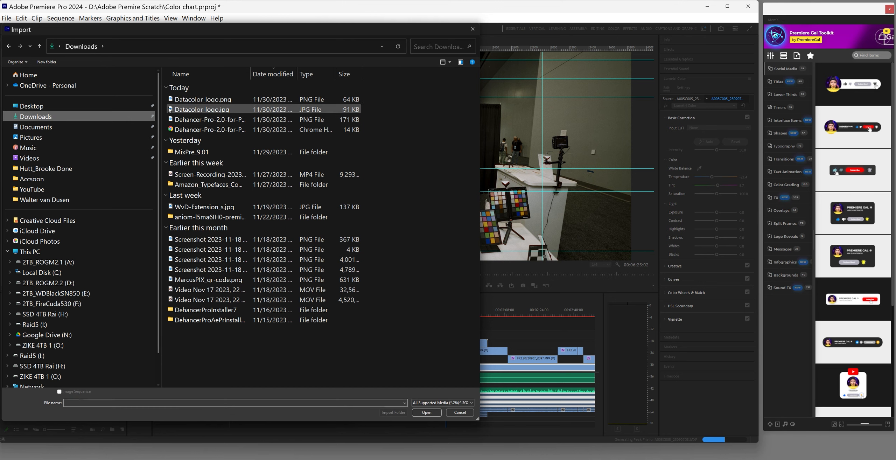
pyautogui.click(196, 99)
pyautogui.click(433, 415)
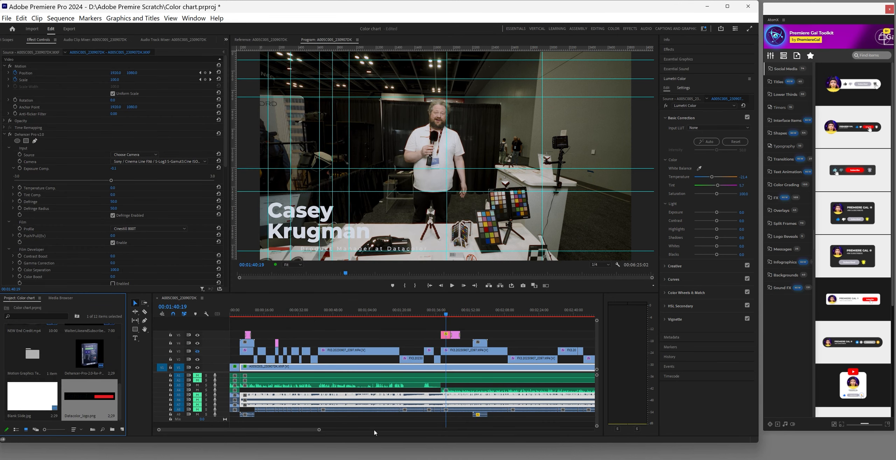
# Place the Datacolor logo on V2 at the playhead near the interview's end with a default Cross Dissolve
pyautogui.moveTo(319, 431); pyautogui.dragTo(471, 431)
pyautogui.click(473, 314)
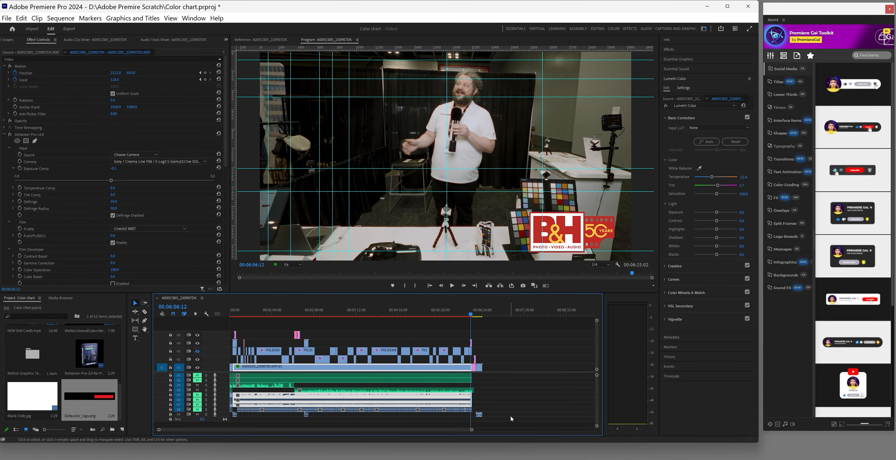
pyautogui.moveTo(472, 430); pyautogui.dragTo(373, 429)
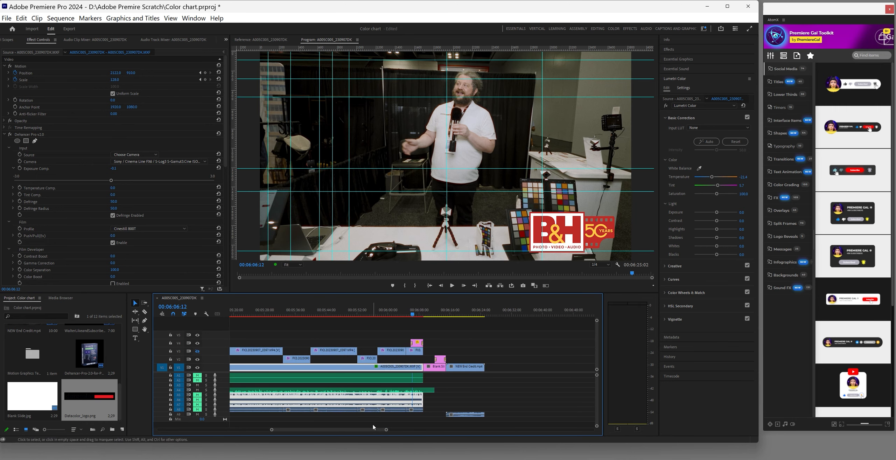
pyautogui.moveTo(412, 316); pyautogui.dragTo(423, 315)
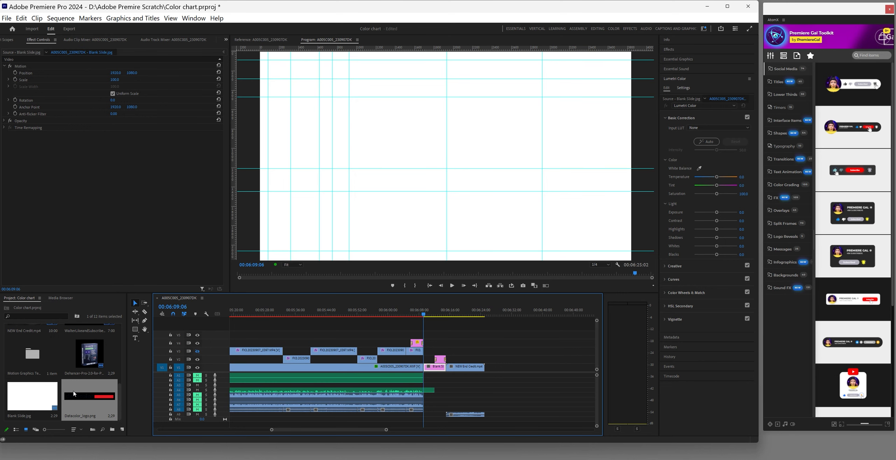
pyautogui.moveTo(74, 394); pyautogui.dragTo(429, 360)
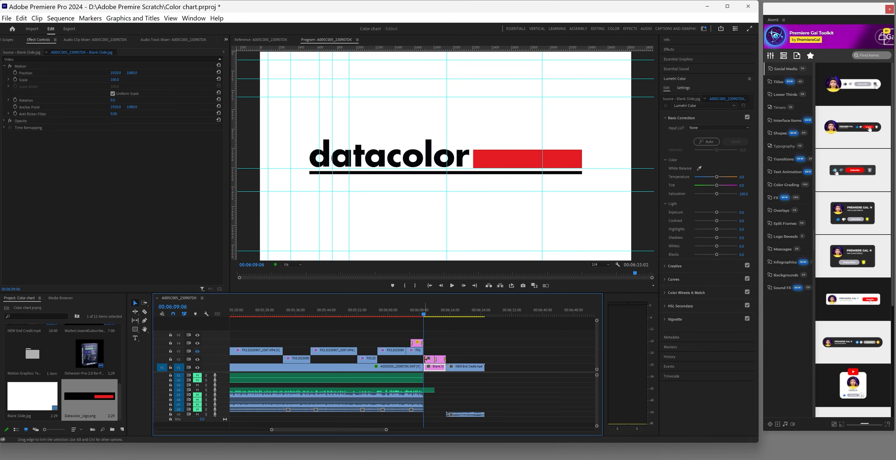
pyautogui.rightClick(426, 359)
pyautogui.click(451, 420)
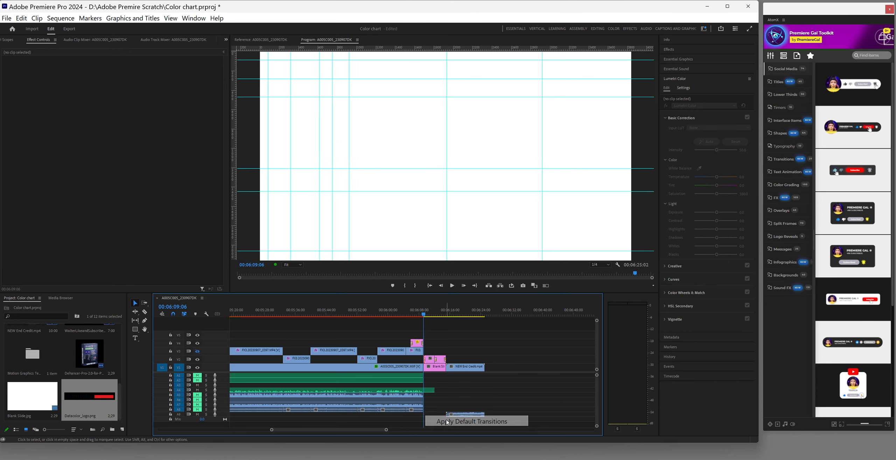
pyautogui.click(436, 365)
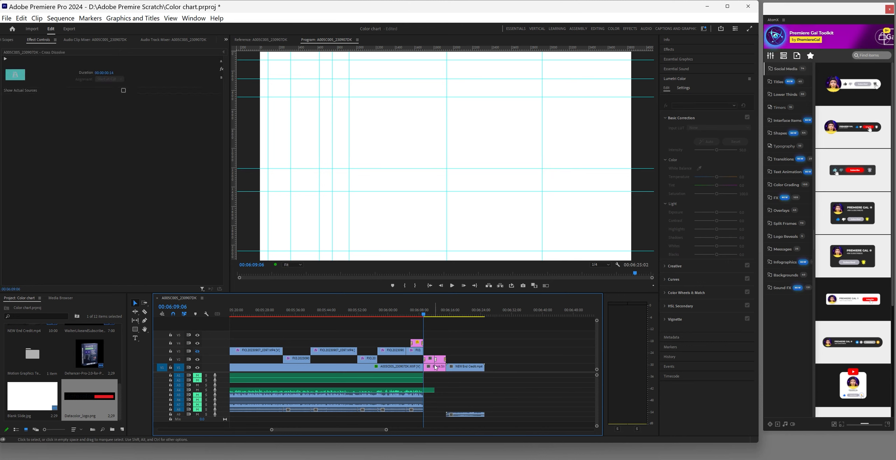
pyautogui.click(433, 363)
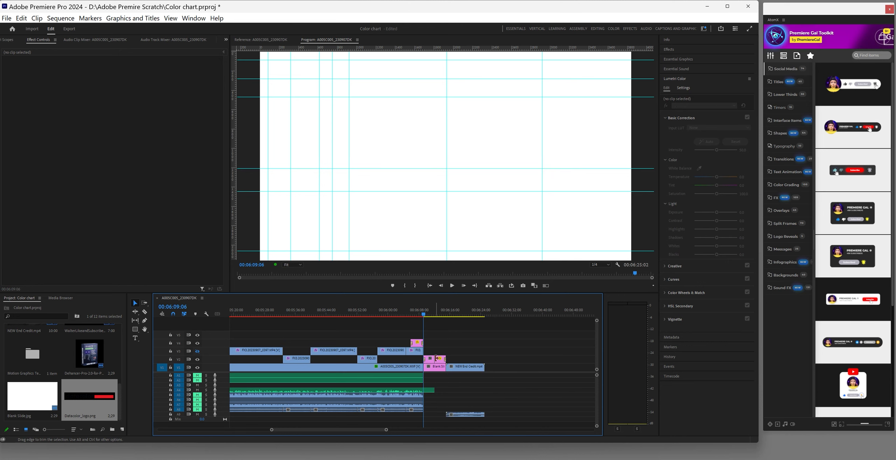
# Apply a second default transition to the logo clip and play back the logo section
pyautogui.rightClick(434, 358)
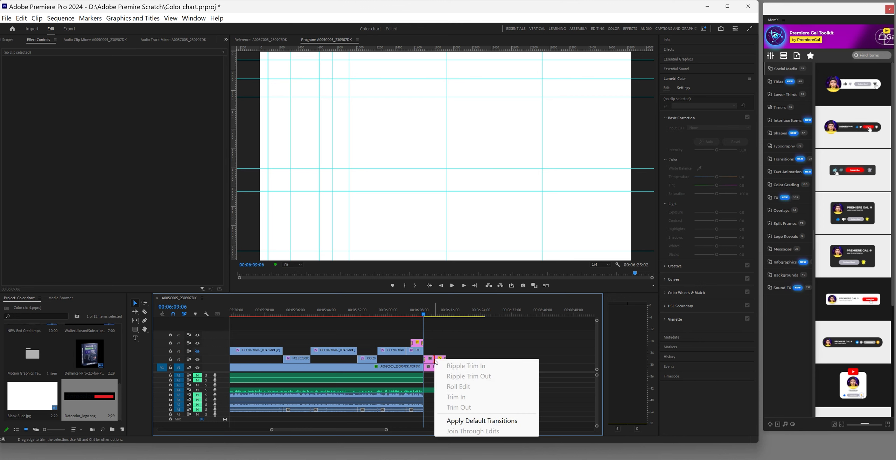
pyautogui.click(458, 420)
pyautogui.press('Up')
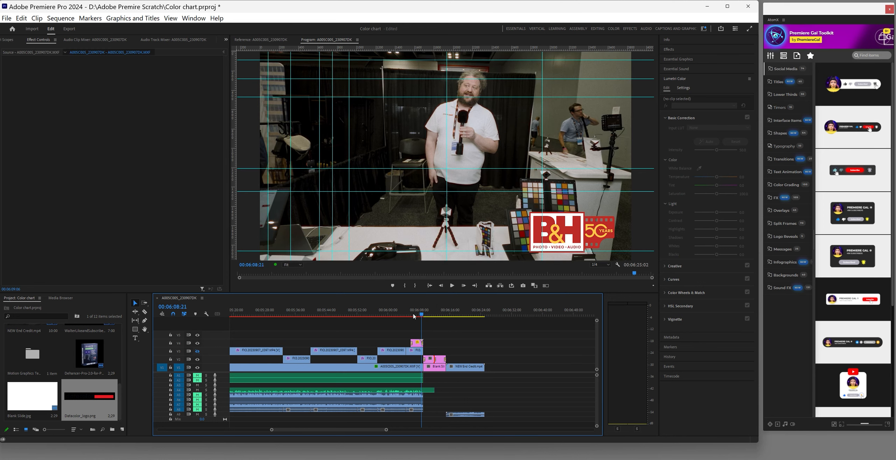
pyautogui.click(452, 287)
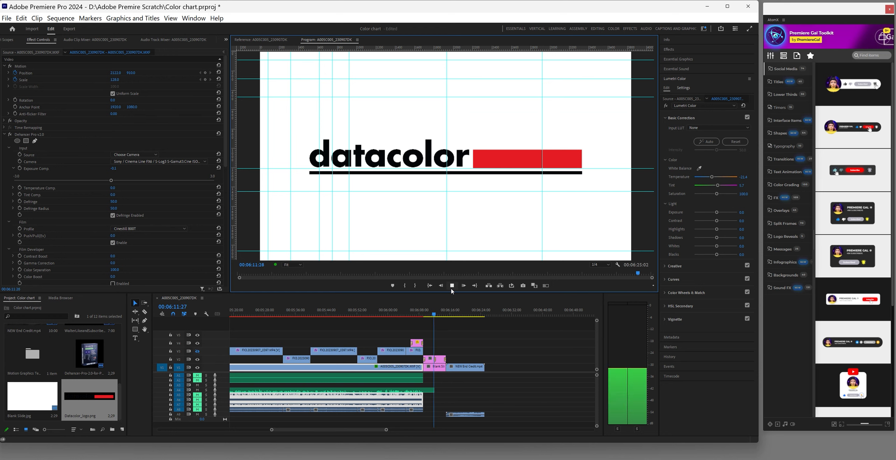
pyautogui.click(452, 286)
pyautogui.click(451, 383)
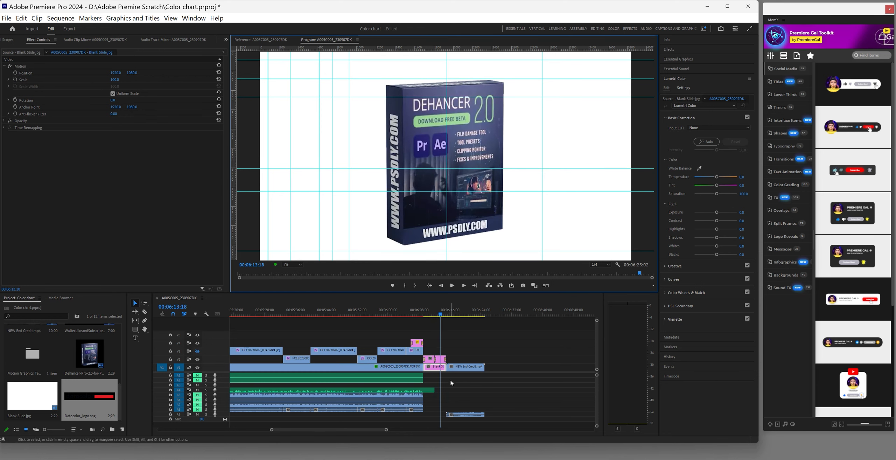
# Extend the A4 audio clip about three seconds and replay the logo dissolving into the Dehancer slide
pyautogui.moveTo(436, 391); pyautogui.dragTo(448, 390)
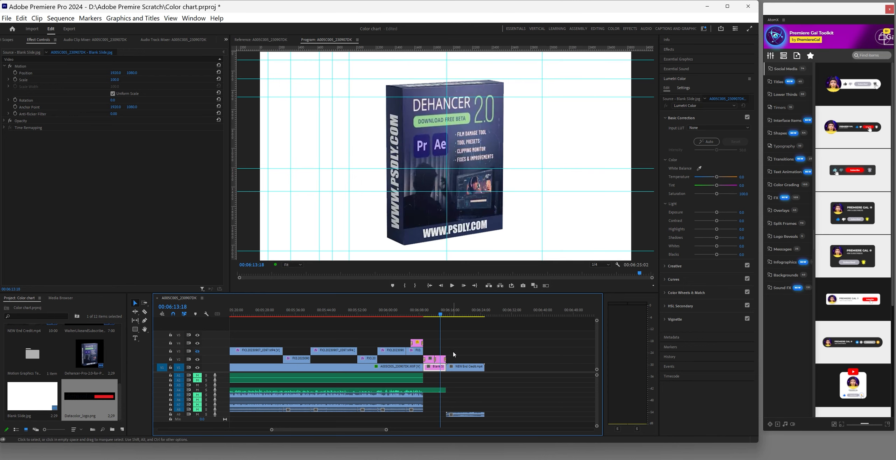
pyautogui.press('Up')
pyautogui.click(452, 285)
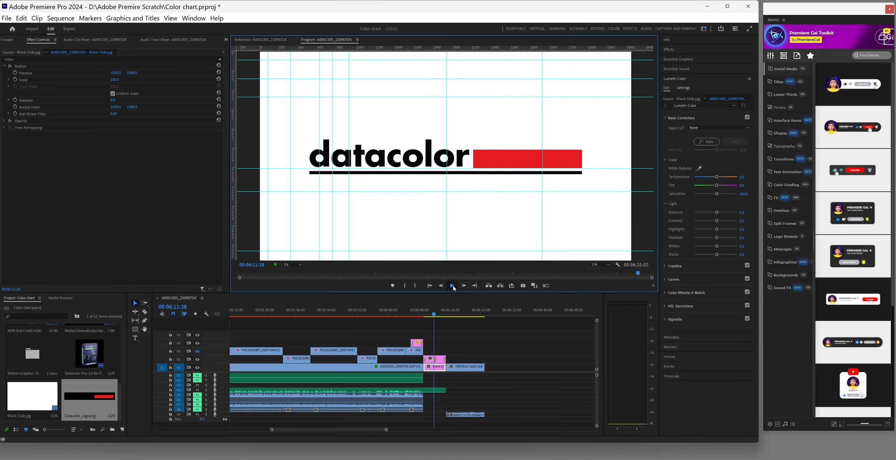
pyautogui.click(453, 285)
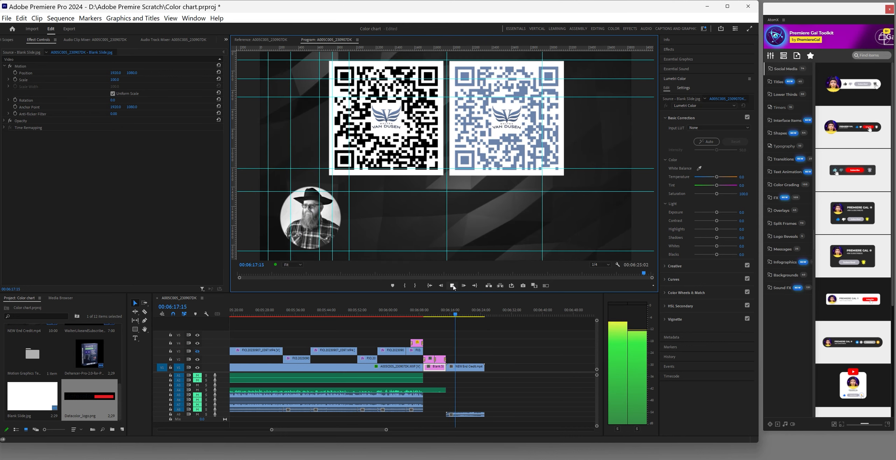
# Delete the cross dissolve at the end of the Dehancer clip
pyautogui.click(452, 285)
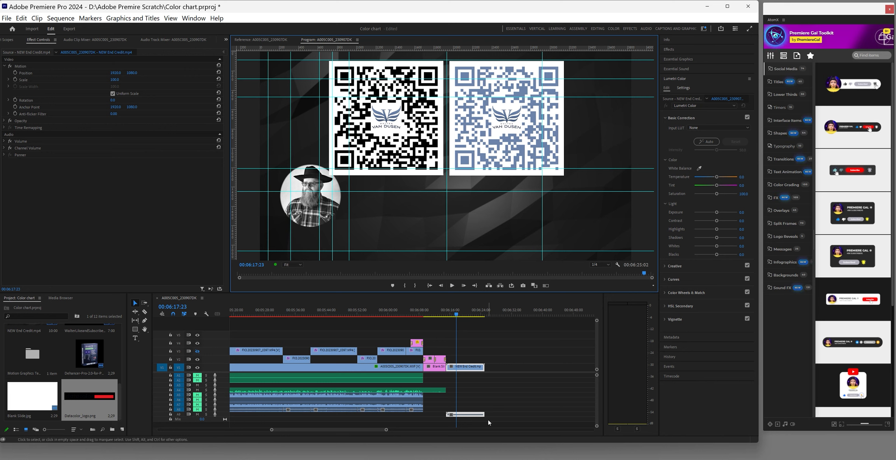
pyautogui.moveTo(387, 430); pyautogui.dragTo(361, 429)
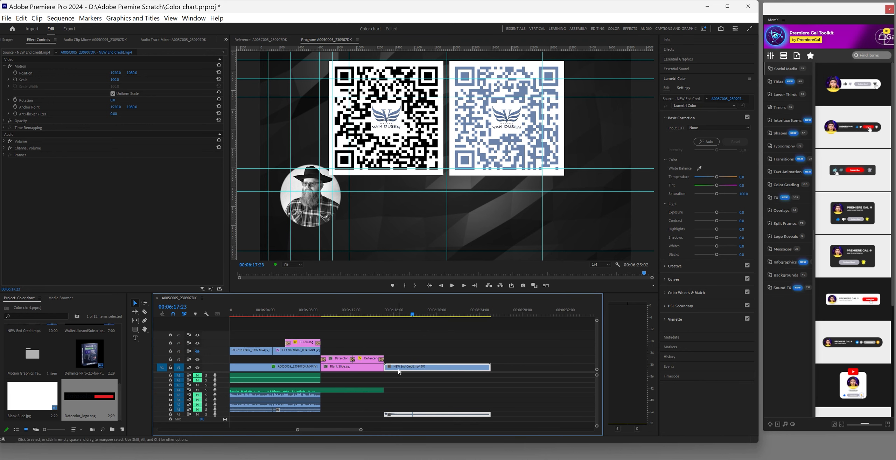
pyautogui.click(382, 361)
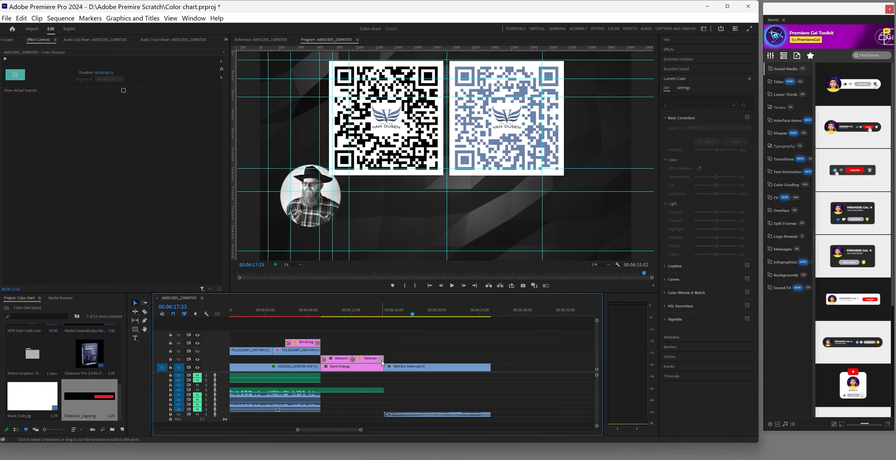
pyautogui.press('Delete')
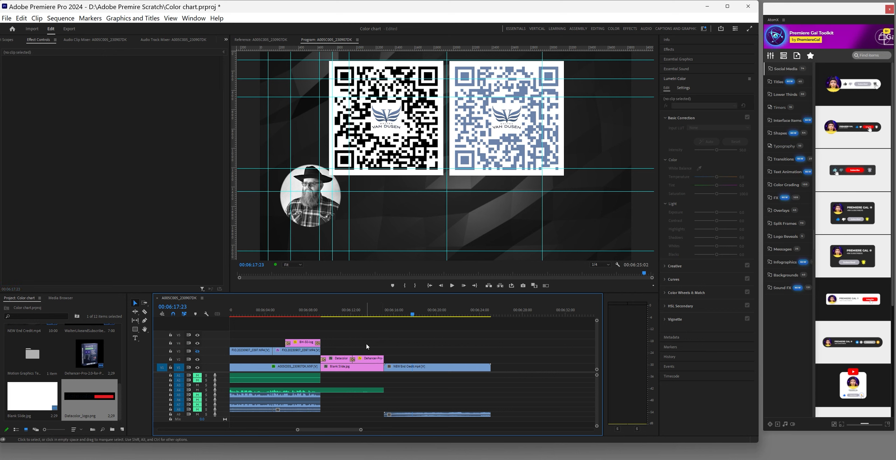
# Play back from 00:06:07:21 through the slides into the QR-code credits
pyautogui.click(304, 311)
pyautogui.click(452, 286)
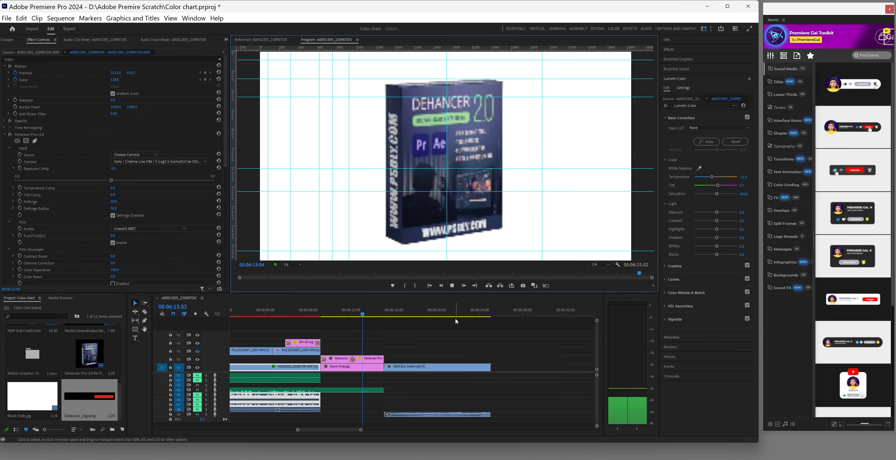
pyautogui.click(452, 285)
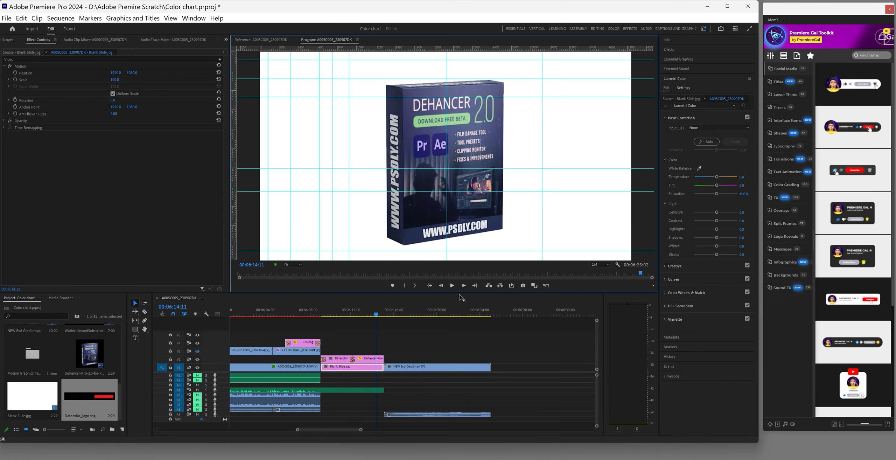
pyautogui.click(453, 286)
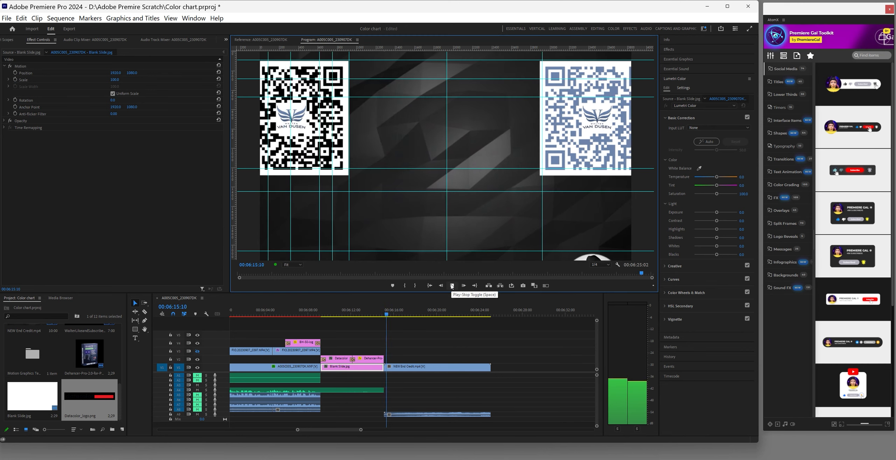
pyautogui.click(452, 286)
# Save the project and scrub through the Dehancer box slide and Datacolor logo slide
pyautogui.click(6, 19)
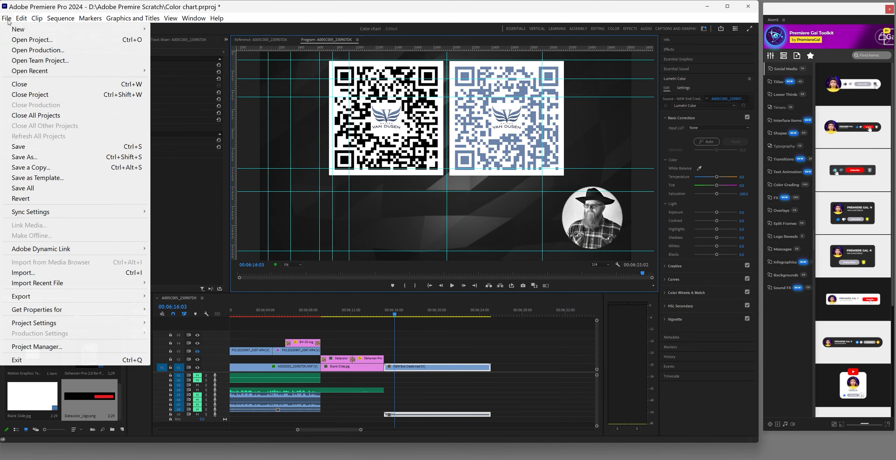
pyautogui.click(32, 147)
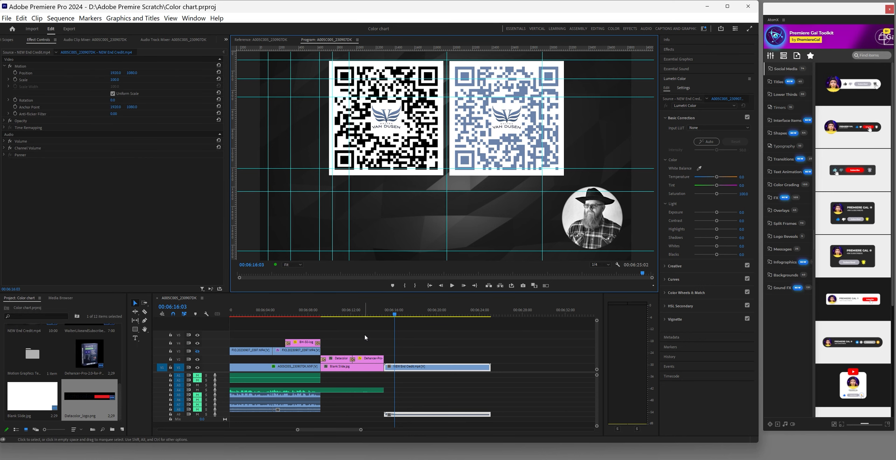
pyautogui.click(368, 315)
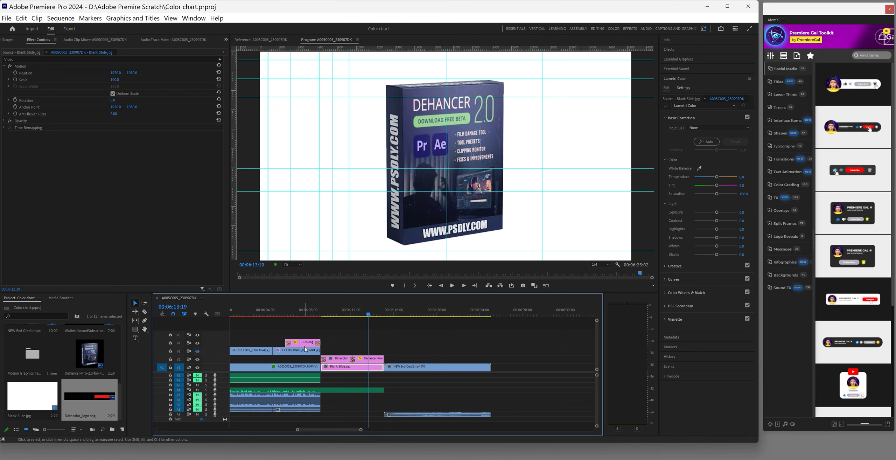
pyautogui.moveTo(370, 317); pyautogui.dragTo(376, 318)
pyautogui.moveTo(372, 315); pyautogui.dragTo(366, 315)
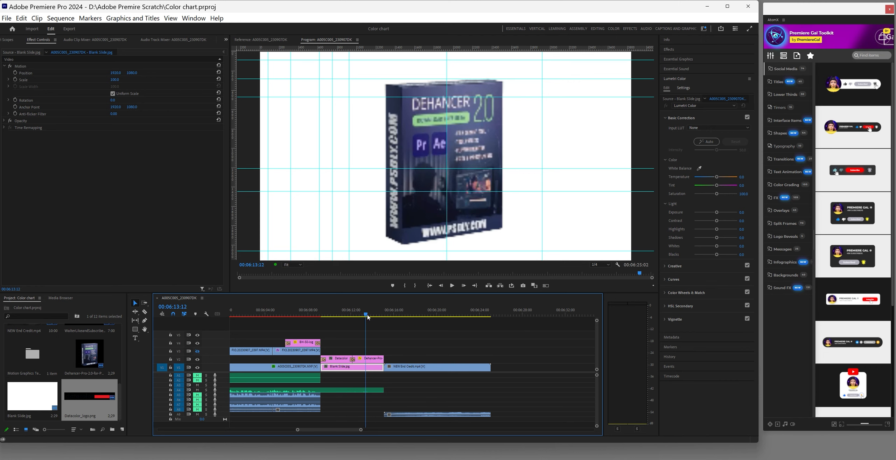
pyautogui.moveTo(362, 430); pyautogui.dragTo(393, 430)
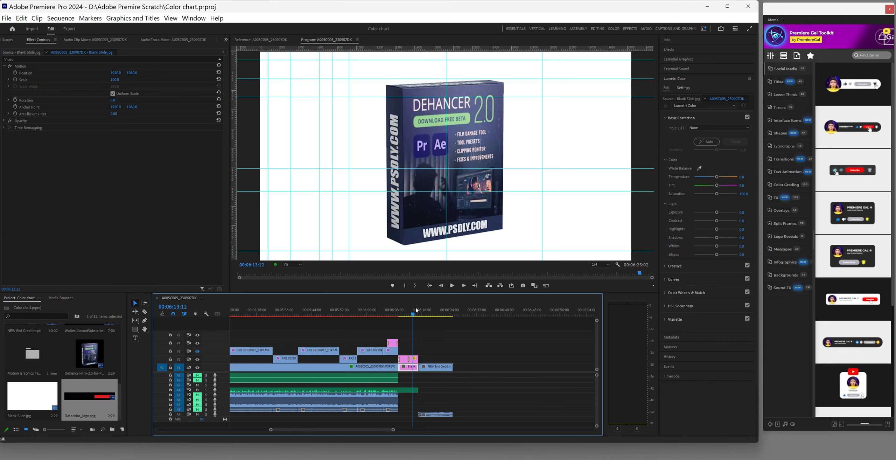
pyautogui.moveTo(415, 315); pyautogui.dragTo(400, 314)
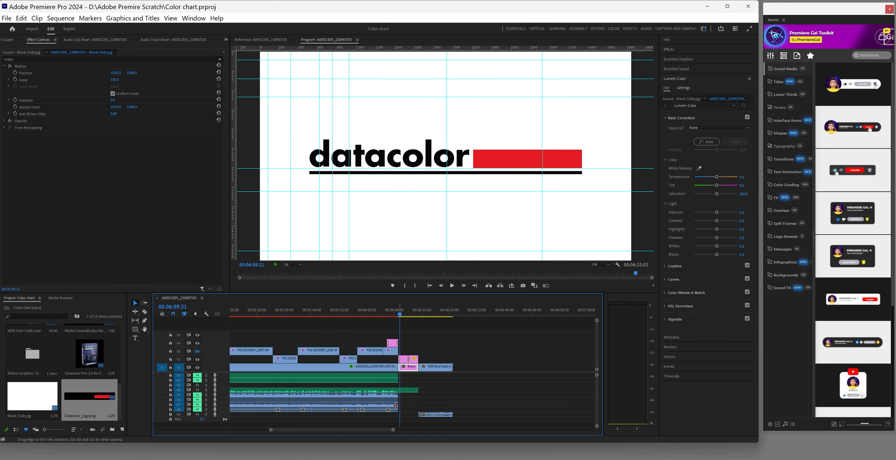
# Close the Datacolor logo preview and open Datacolor's official site from the All web results
pyautogui.moveTo(441, 455)
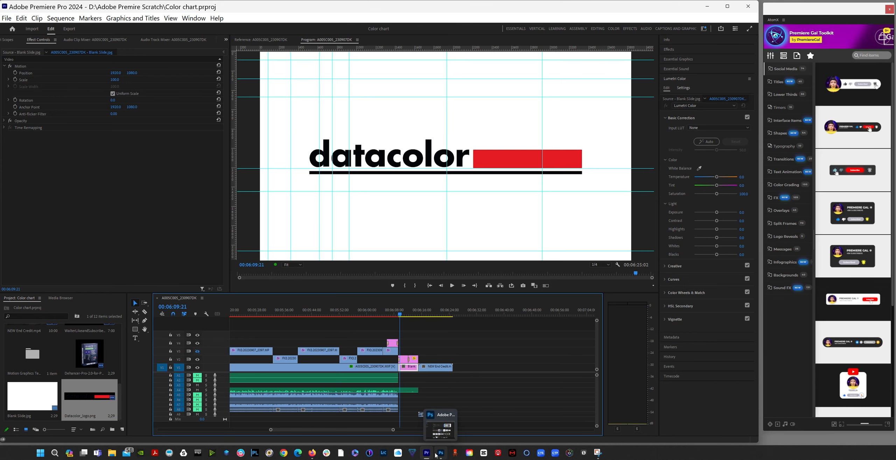
pyautogui.click(311, 453)
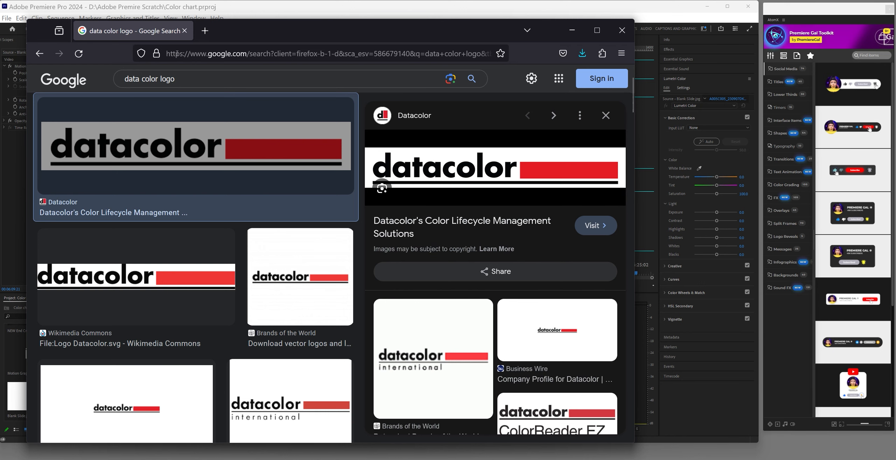
pyautogui.click(40, 53)
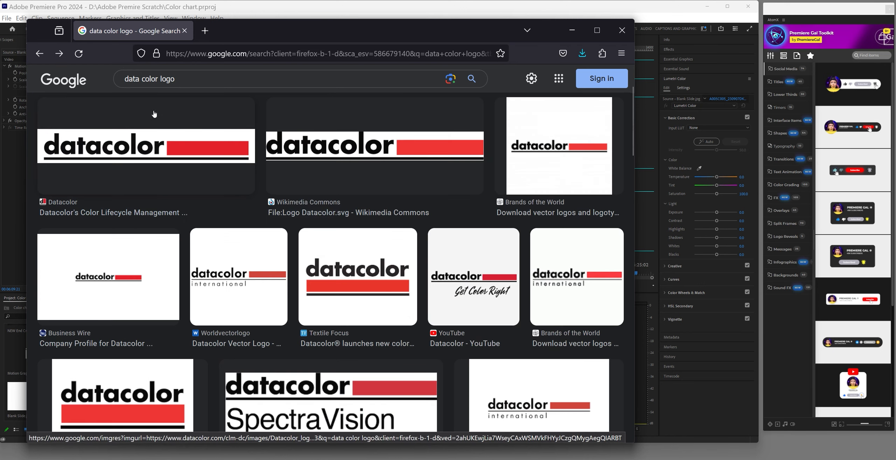
pyautogui.scroll(3, 154, 114)
pyautogui.click(132, 122)
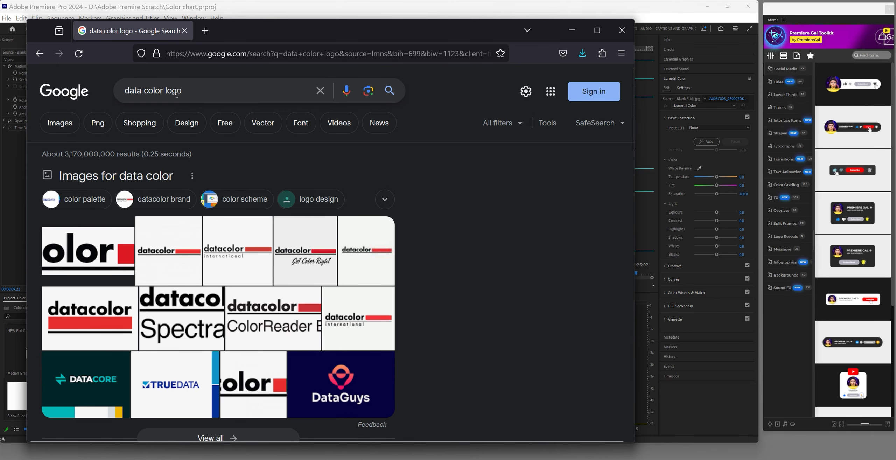
pyautogui.scroll(-9, 160, 219)
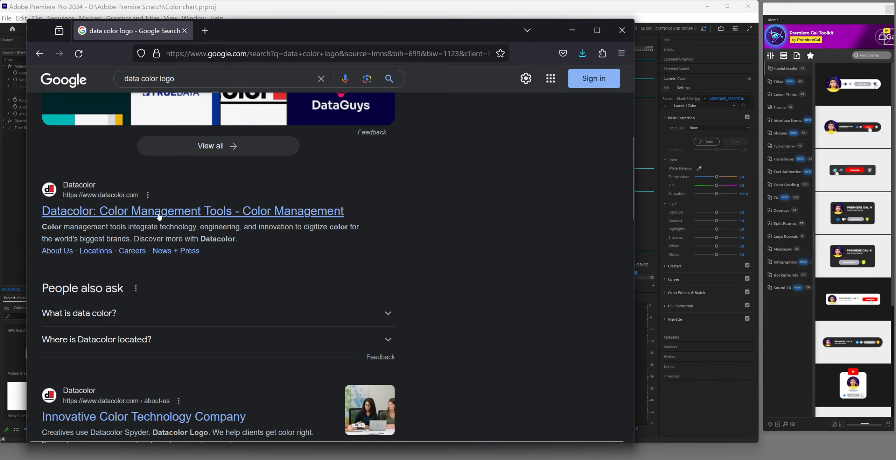
pyautogui.click(161, 219)
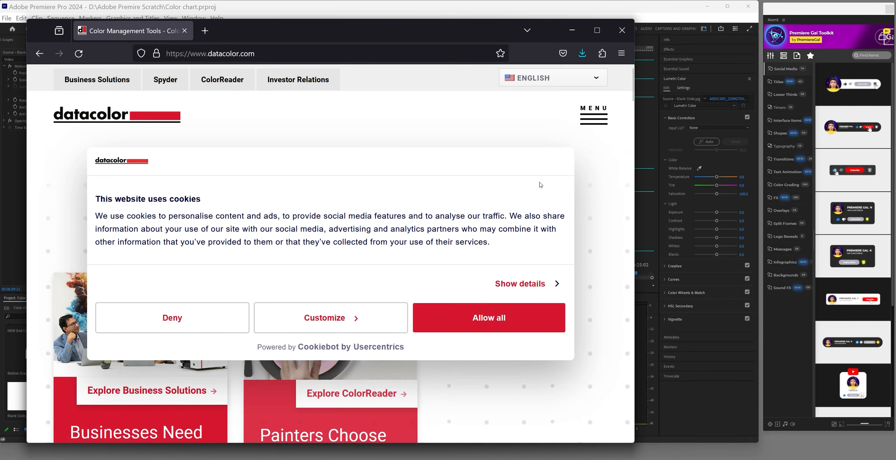
# Refuse the Datacolor site's cookies and scroll the home page
pyautogui.click(178, 317)
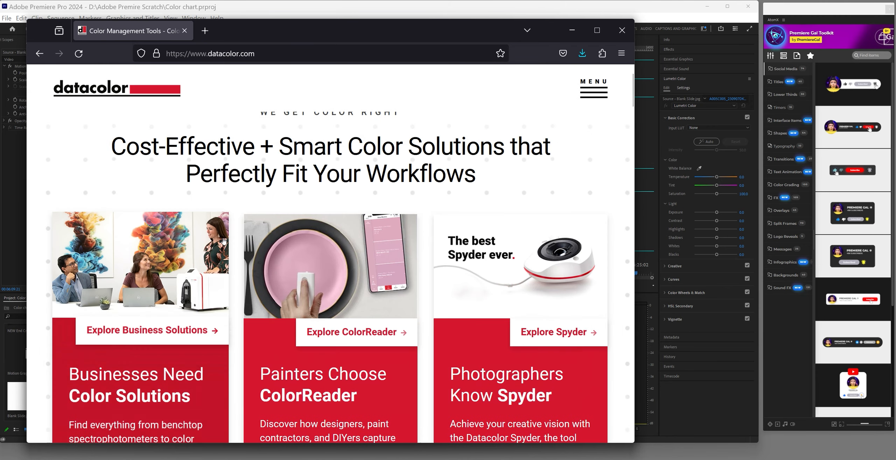
pyautogui.scroll(-3, 239, 245)
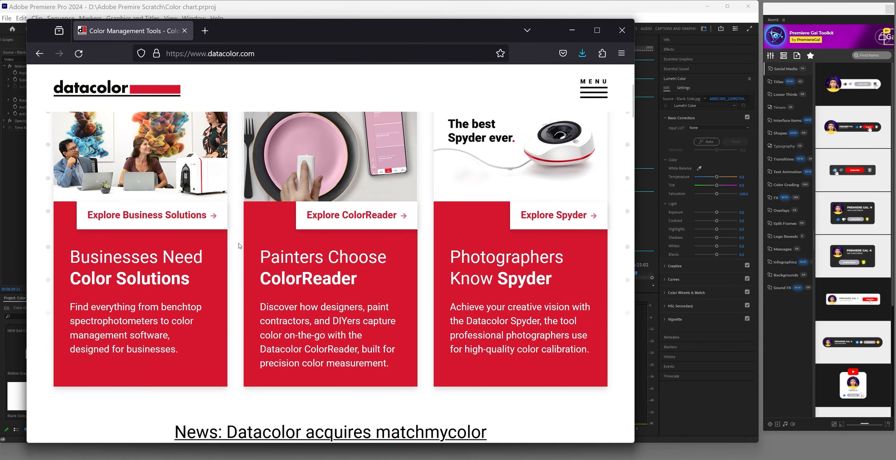
pyautogui.scroll(-2, 239, 245)
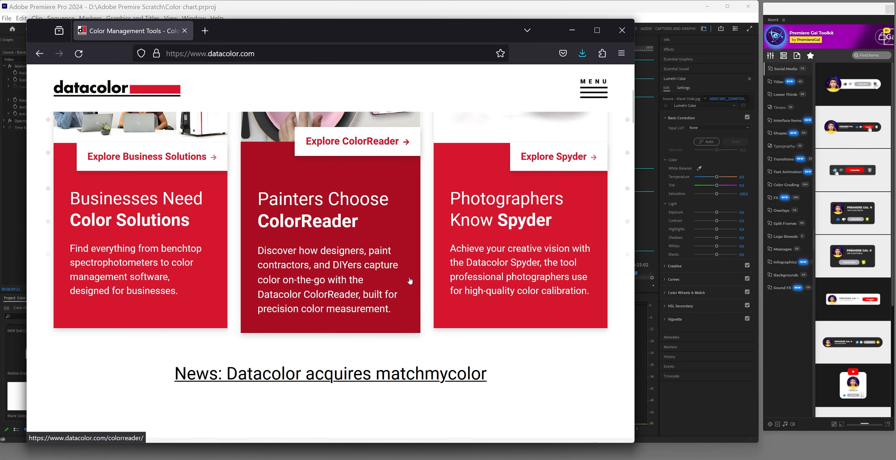
pyautogui.scroll(2, 410, 280)
# Open the Spyder products page in a new tab, dismiss the newsletter popup and browse it
pyautogui.click(436, 284)
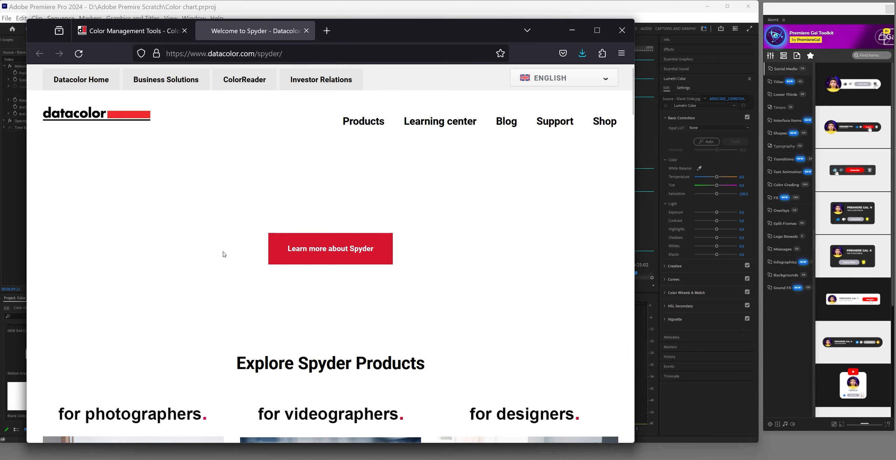
pyautogui.scroll(-3, 223, 254)
pyautogui.scroll(-3, 224, 254)
pyautogui.scroll(7, 224, 254)
pyautogui.scroll(-5, 224, 254)
pyautogui.scroll(-10, 225, 254)
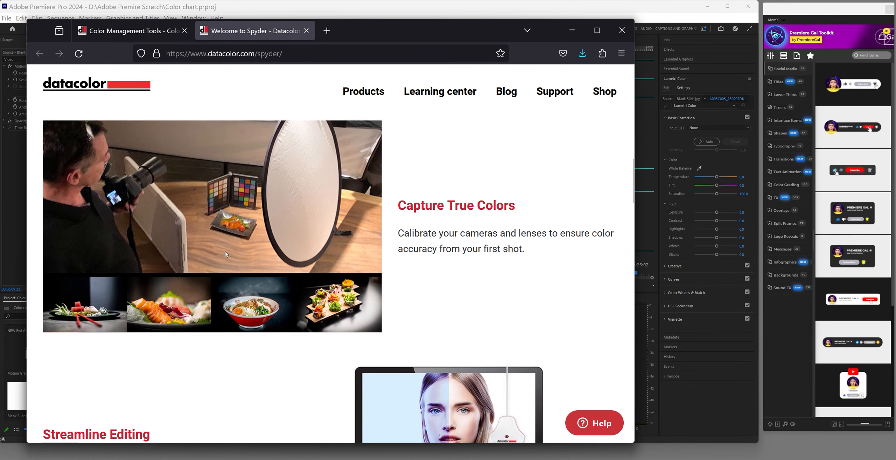
pyautogui.scroll(-10, 225, 254)
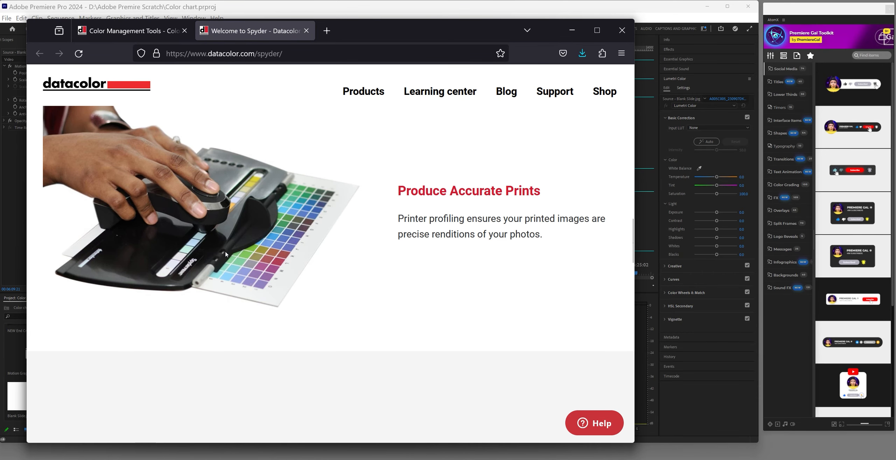
pyautogui.scroll(-6, 226, 255)
pyautogui.scroll(1, 226, 255)
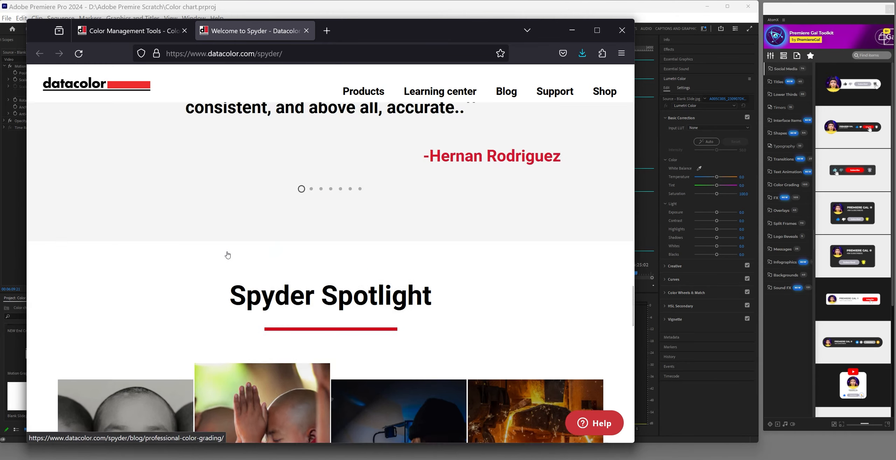
pyautogui.scroll(-5, 224, 252)
pyautogui.click(492, 109)
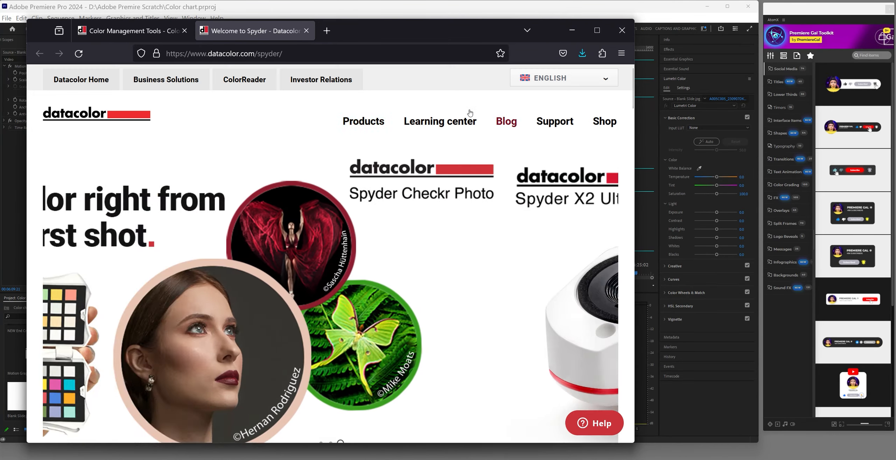
pyautogui.moveTo(363, 126)
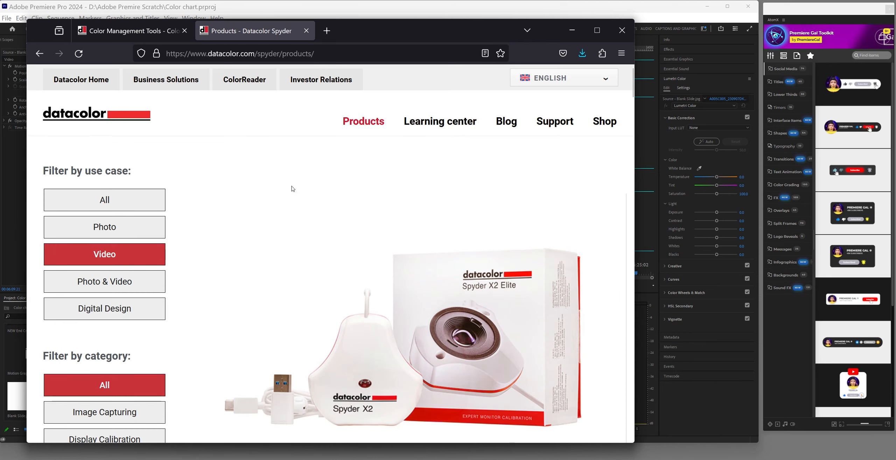
pyautogui.scroll(-15, 293, 189)
pyautogui.scroll(-14, 294, 189)
pyautogui.scroll(5, 292, 189)
pyautogui.scroll(1, 292, 189)
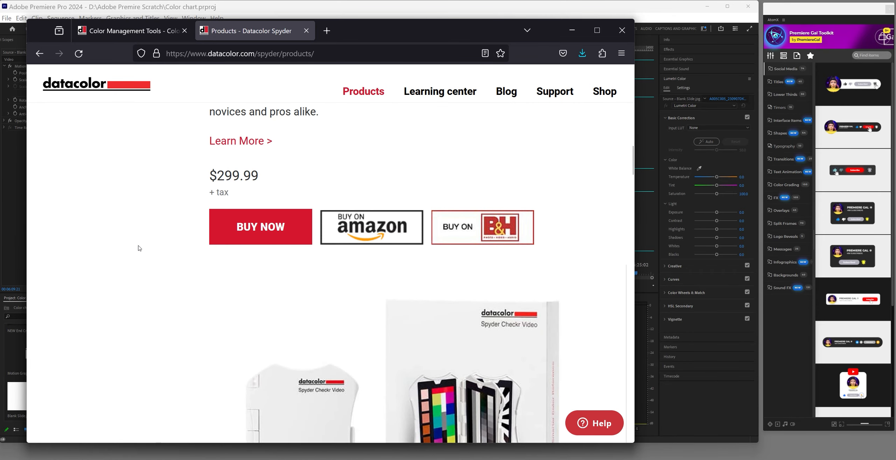
pyautogui.scroll(-15, 137, 248)
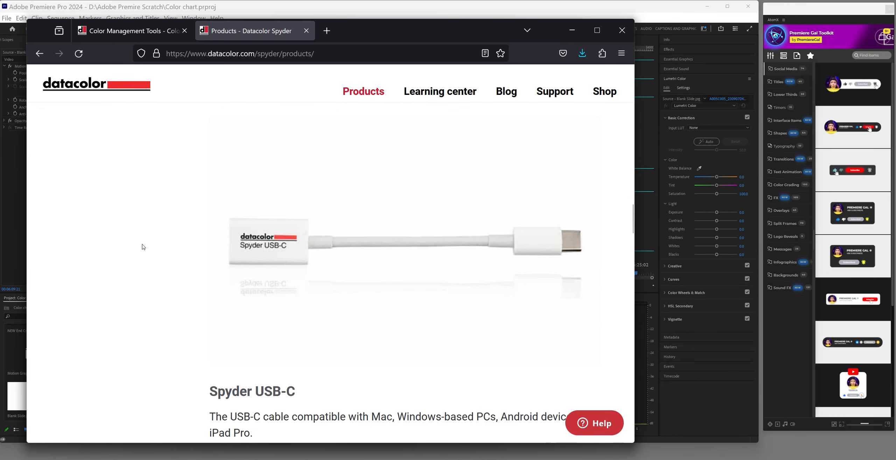
pyautogui.scroll(-20, 142, 246)
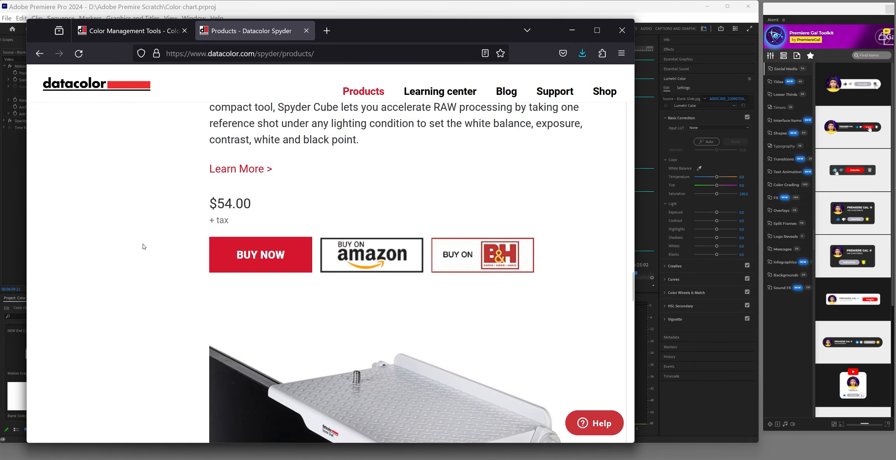
pyautogui.scroll(-20, 143, 246)
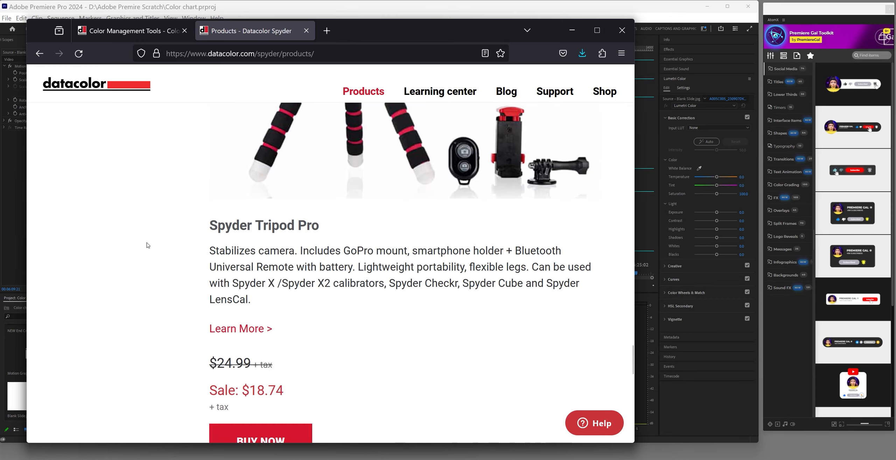
pyautogui.scroll(-10, 147, 245)
pyautogui.scroll(20, 150, 242)
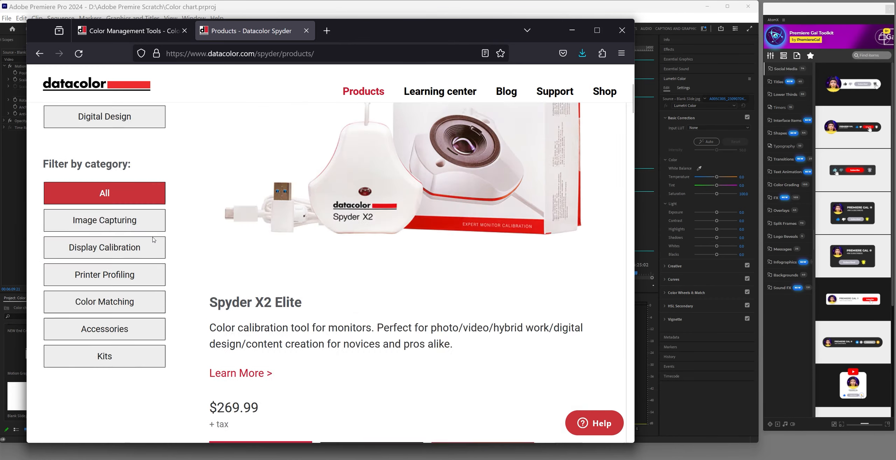
pyautogui.scroll(5, 153, 240)
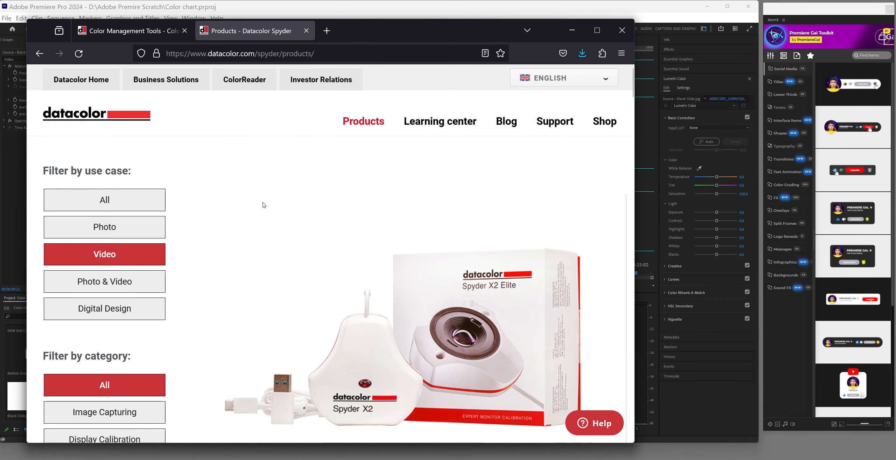
# Filter the Spyder products to Photo & Video, then to Color Matching
pyautogui.click(100, 290)
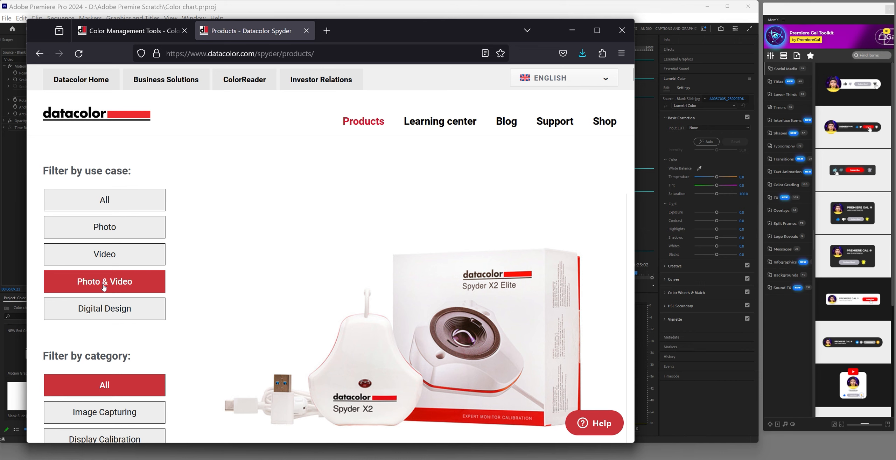
pyautogui.scroll(-3, 103, 287)
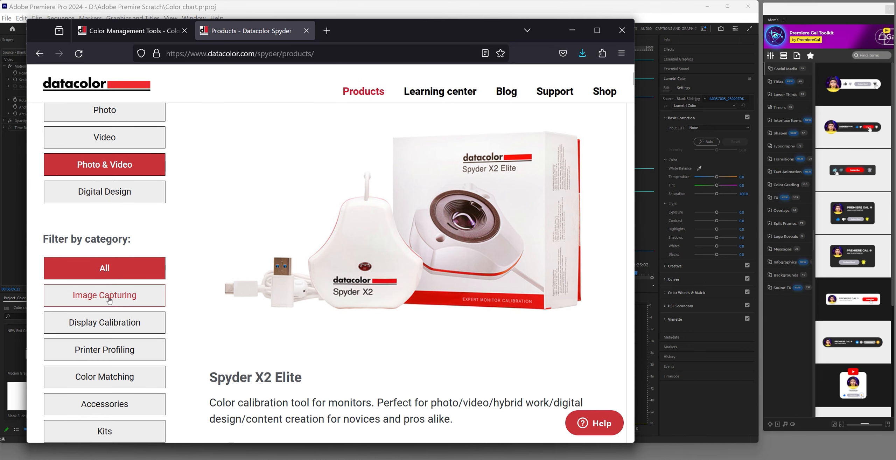
pyautogui.scroll(-2, 109, 299)
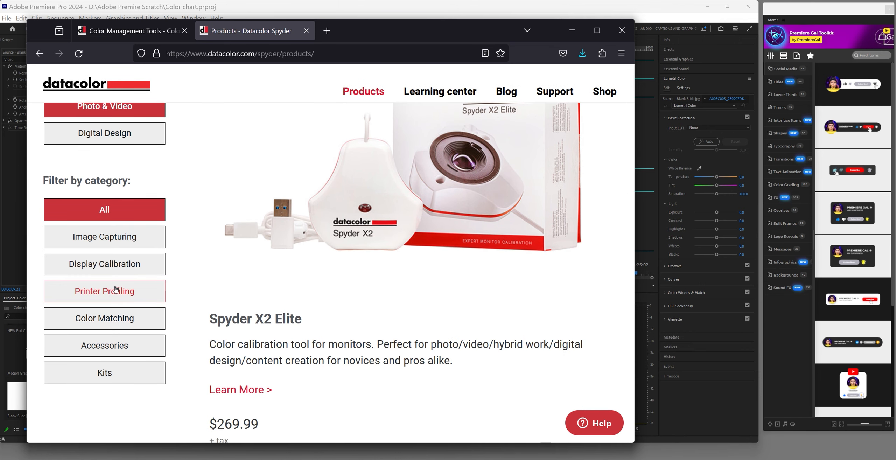
pyautogui.click(101, 317)
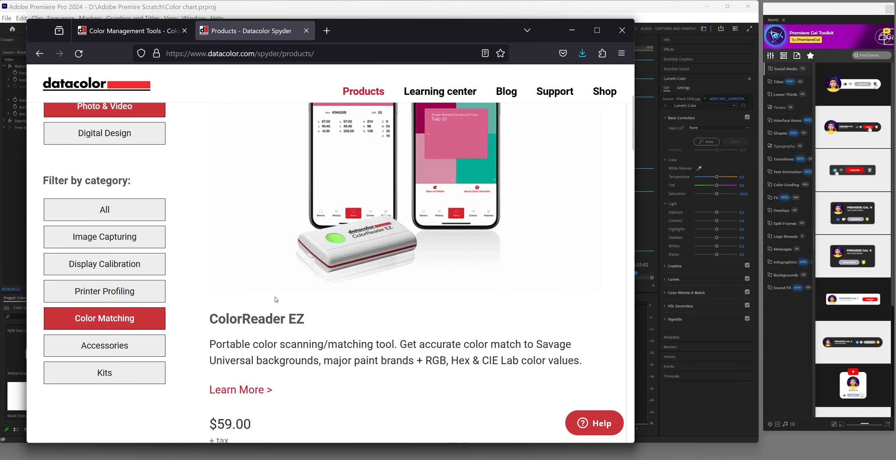
pyautogui.scroll(2, 275, 296)
pyautogui.scroll(-7, 274, 297)
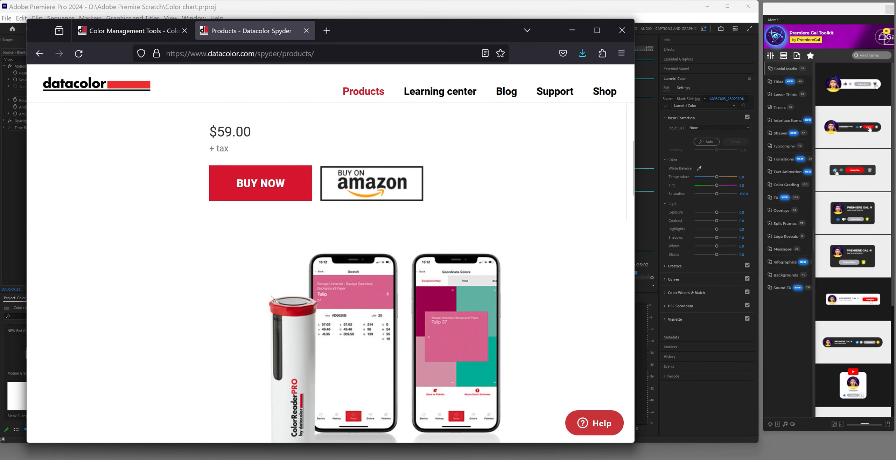
pyautogui.scroll(7, 271, 298)
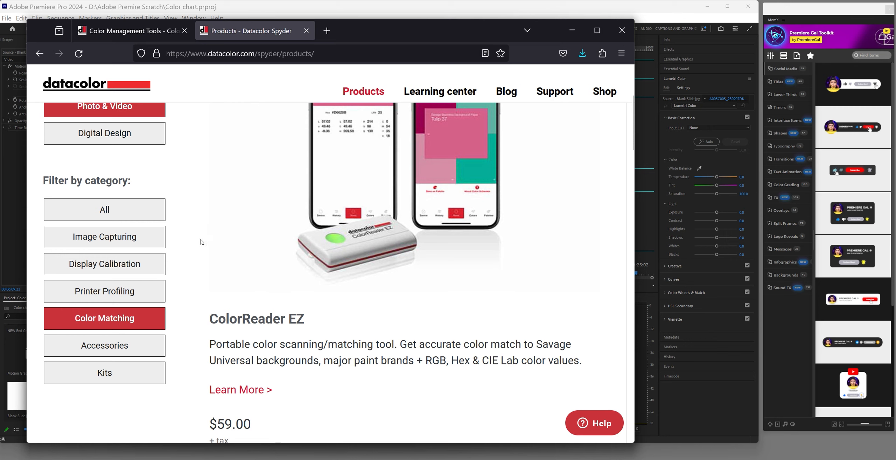
# Show products from all categories again and scroll through the full listing
pyautogui.click(105, 210)
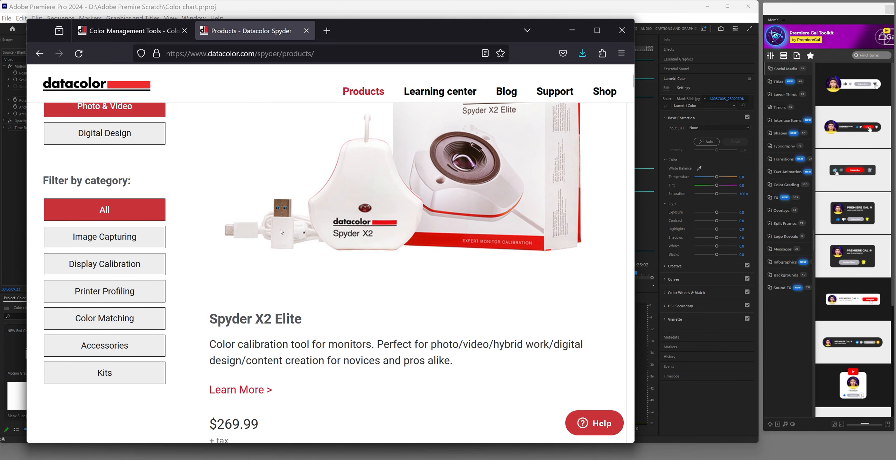
pyautogui.scroll(-6, 282, 233)
pyautogui.scroll(-10, 283, 232)
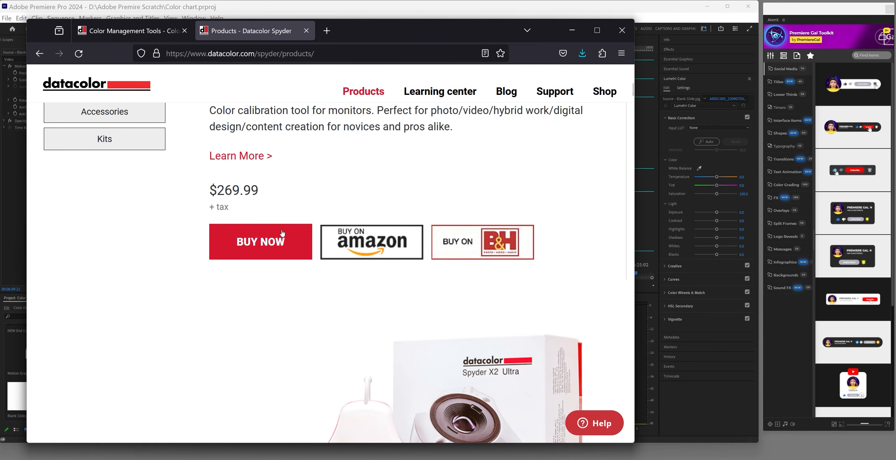
pyautogui.scroll(-12, 202, 232)
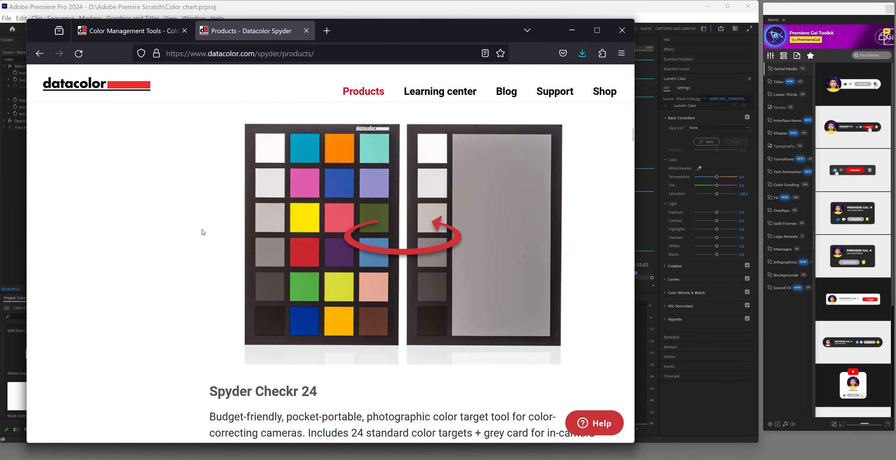
pyautogui.scroll(-5, 202, 232)
pyautogui.scroll(20, 204, 231)
pyautogui.scroll(-10, 206, 231)
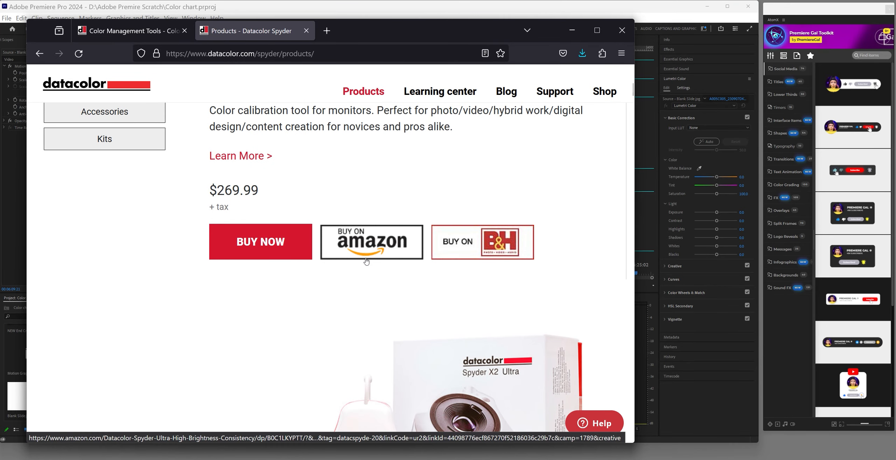
pyautogui.scroll(6, 371, 266)
pyautogui.scroll(-3, 374, 272)
pyautogui.scroll(-15, 374, 273)
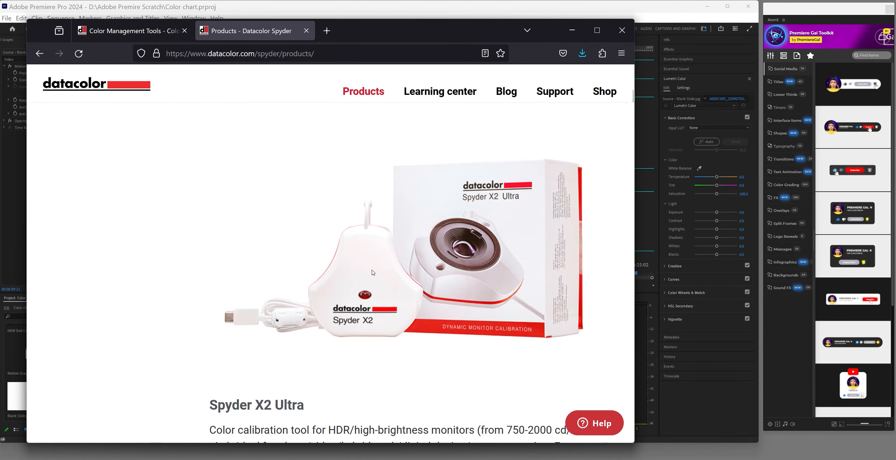
pyautogui.scroll(5, 374, 274)
pyautogui.scroll(1, 375, 274)
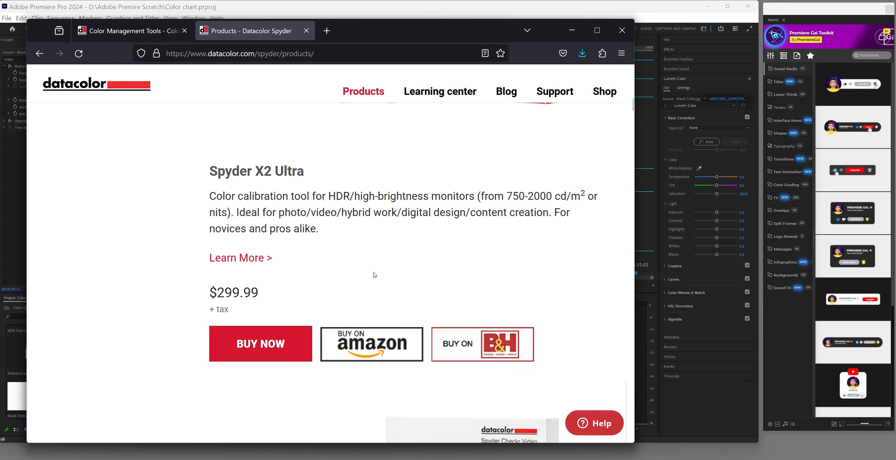
pyautogui.scroll(-5, 375, 274)
pyautogui.scroll(3, 375, 275)
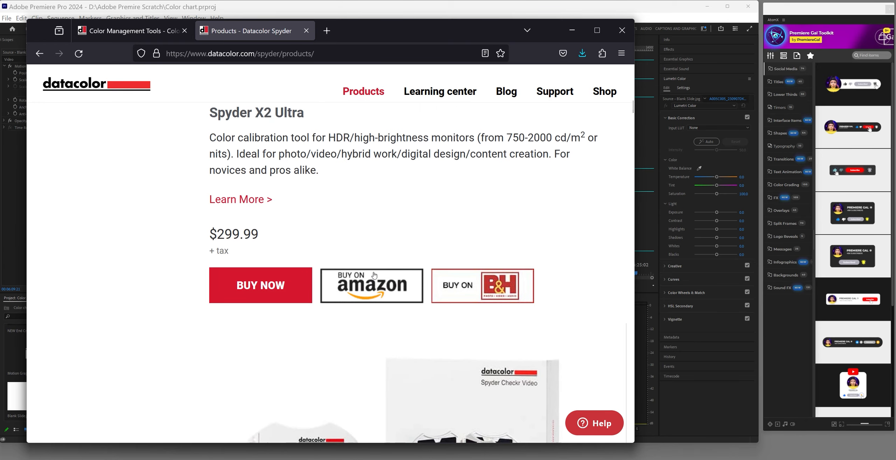
pyautogui.scroll(10, 377, 274)
pyautogui.scroll(1, 398, 200)
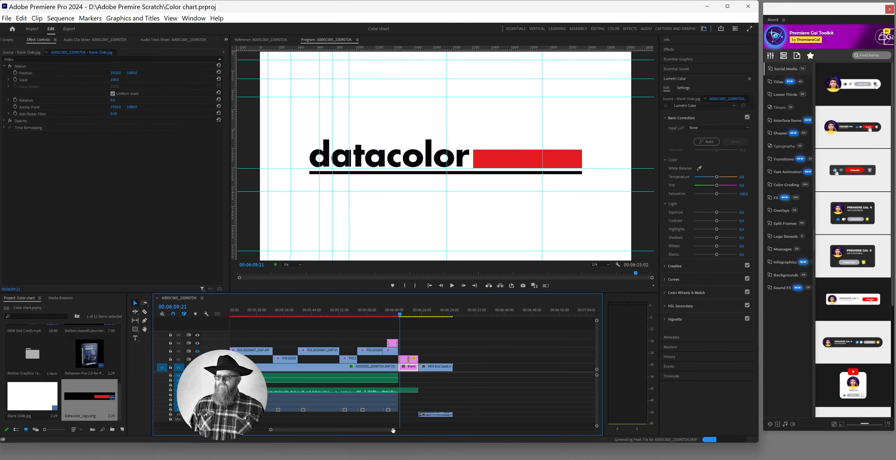
# Rescale the timeline and select A005C005 to view its Dehancer Pro Cinestill 800T, -0.1 exposure settings
pyautogui.moveTo(393, 430); pyautogui.dragTo(226, 424)
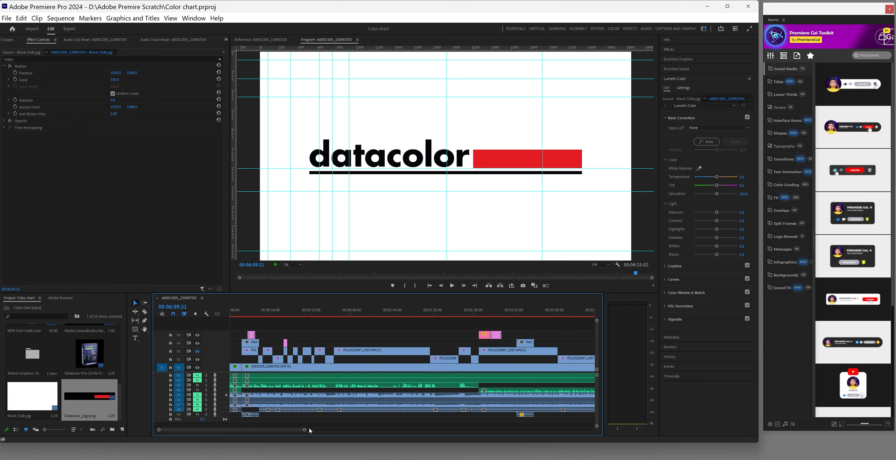
pyautogui.moveTo(305, 430); pyautogui.dragTo(465, 430)
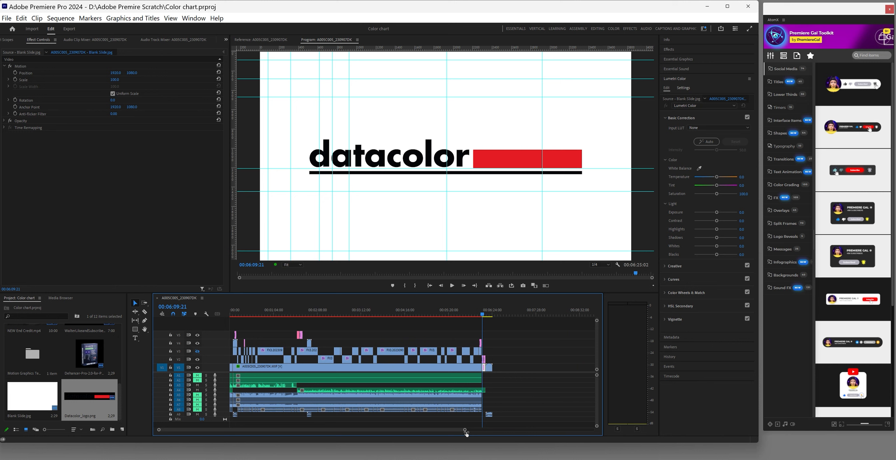
pyautogui.click(483, 316)
pyautogui.moveTo(484, 318); pyautogui.dragTo(484, 319)
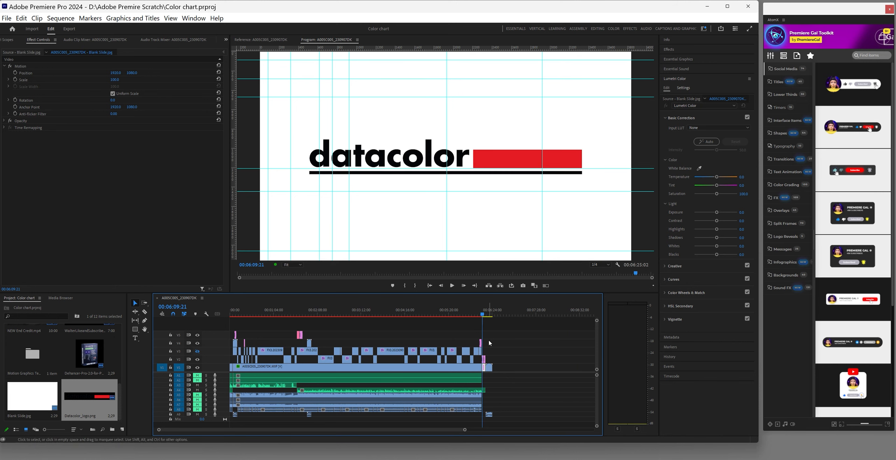
pyautogui.moveTo(465, 429); pyautogui.dragTo(359, 430)
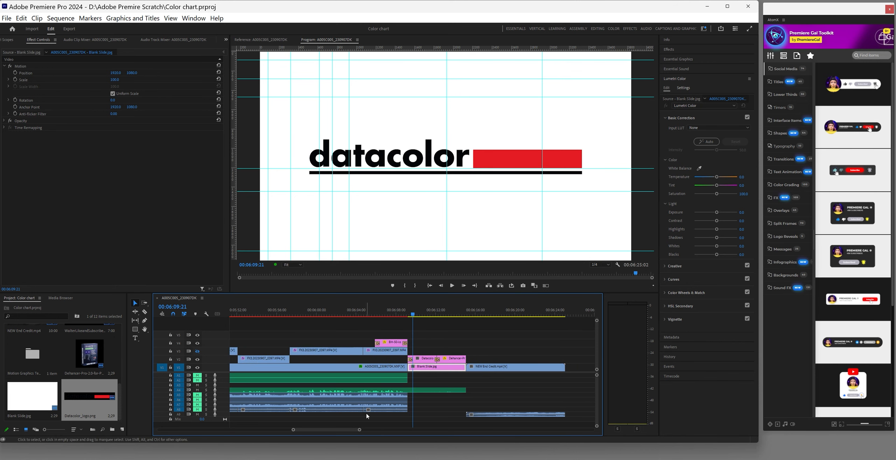
pyautogui.click(448, 314)
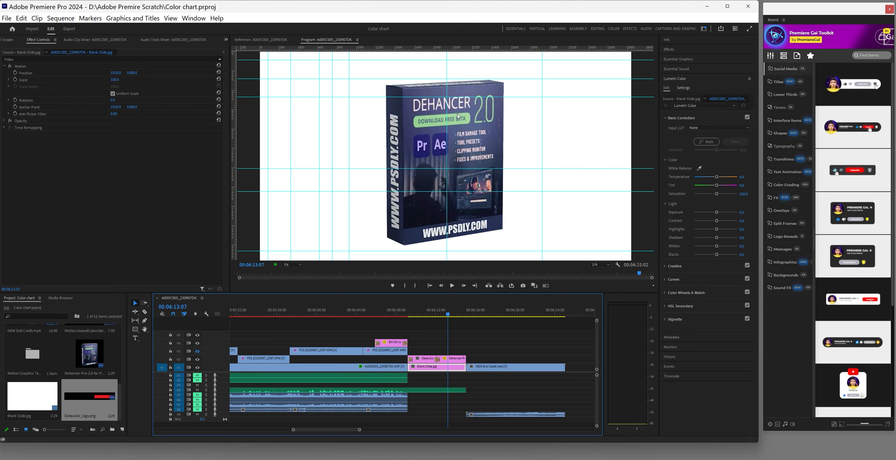
pyautogui.click(342, 369)
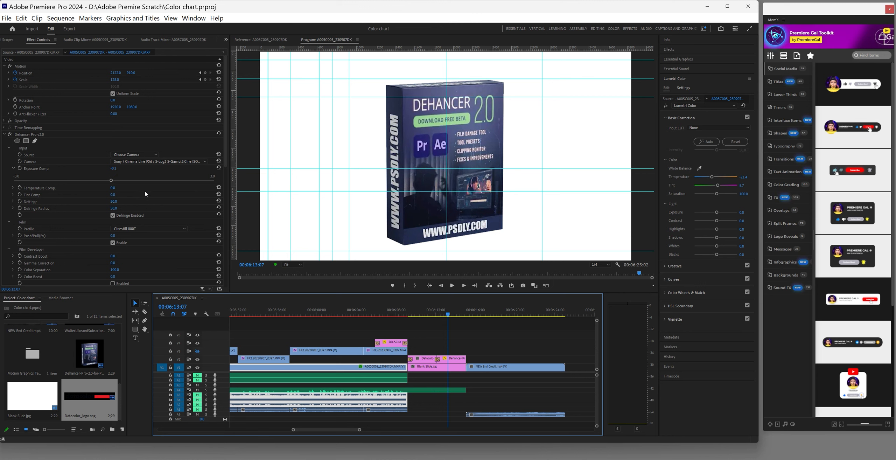
pyautogui.scroll(-2, 144, 204)
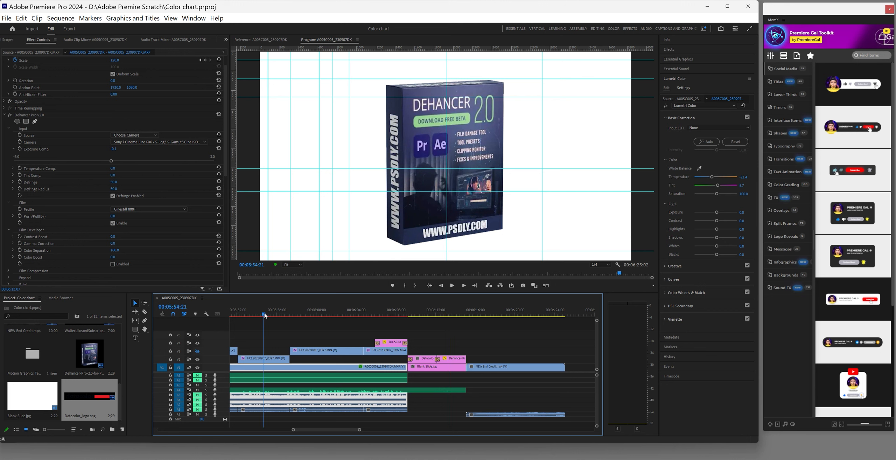
# Set the A005C005 clip's Dehancer film profile to Cinestill 50D and preview at 00:06:00:00
pyautogui.click(269, 362)
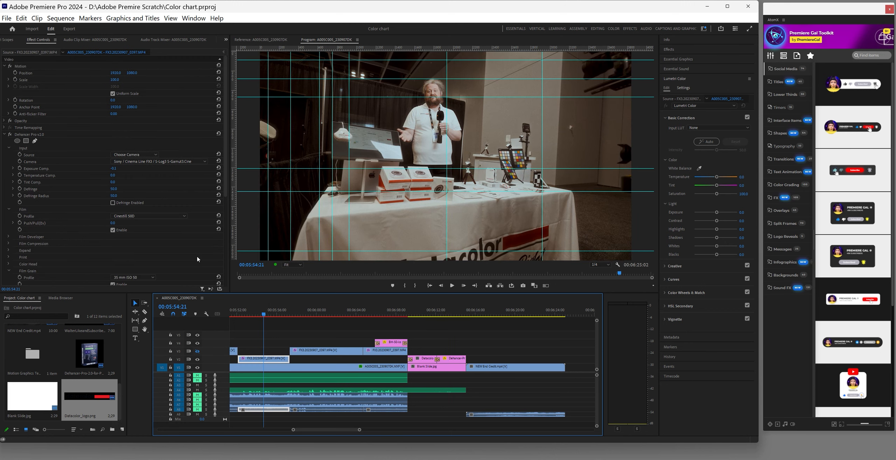
pyautogui.click(274, 371)
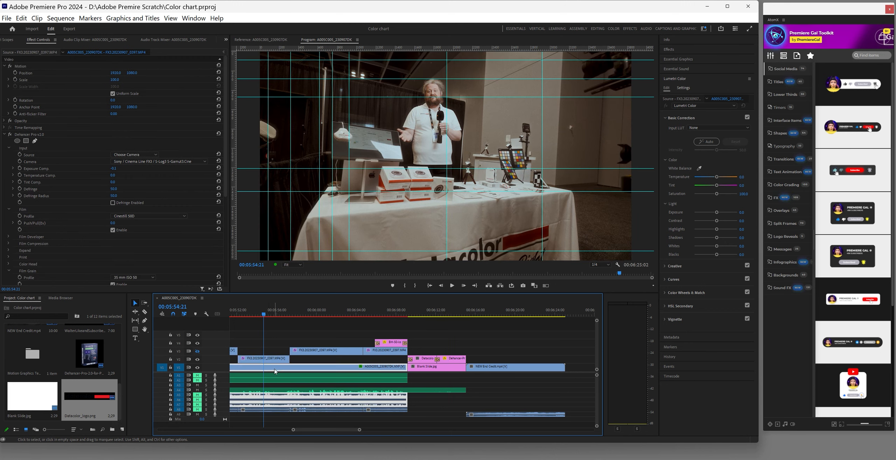
pyautogui.click(149, 230)
pyautogui.scroll(2, 157, 133)
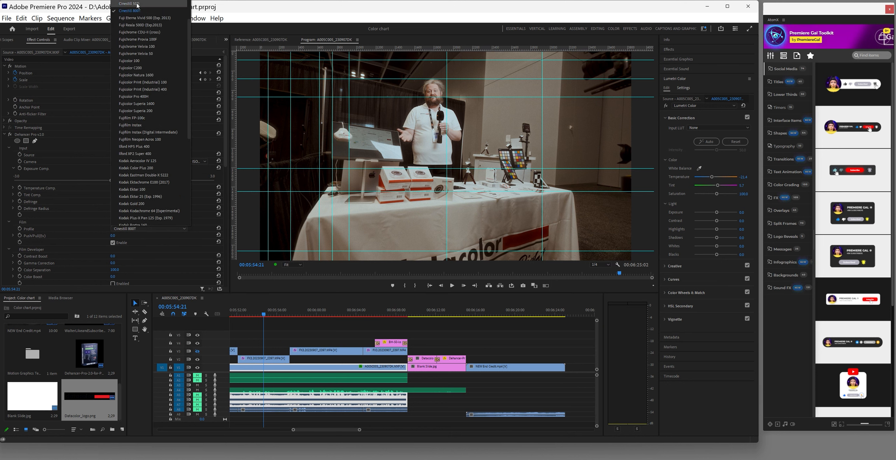
pyautogui.click(138, 4)
pyautogui.click(316, 313)
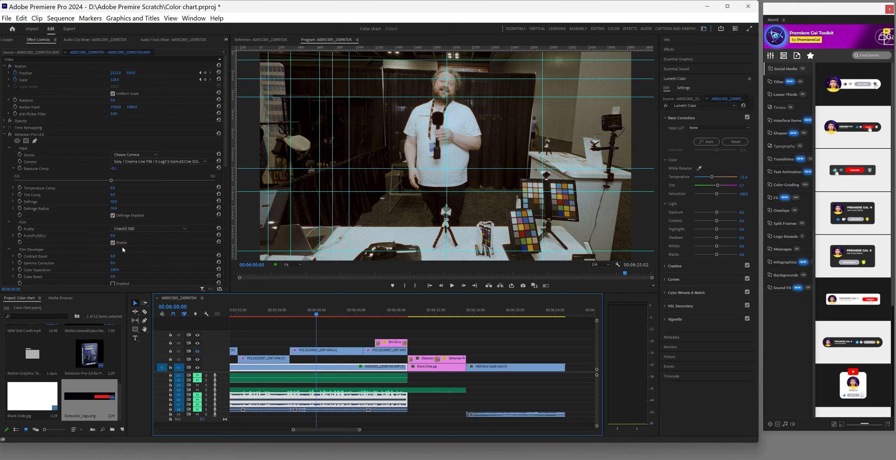
# Set the Dehancer Halation profile to 35 mm / Super 35 No Remjet
pyautogui.scroll(-3, 149, 257)
pyautogui.scroll(-4, 149, 254)
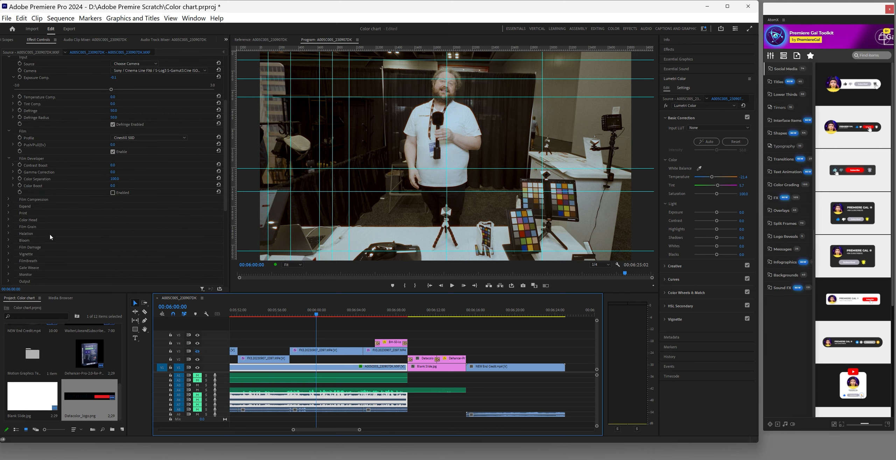
pyautogui.click(9, 233)
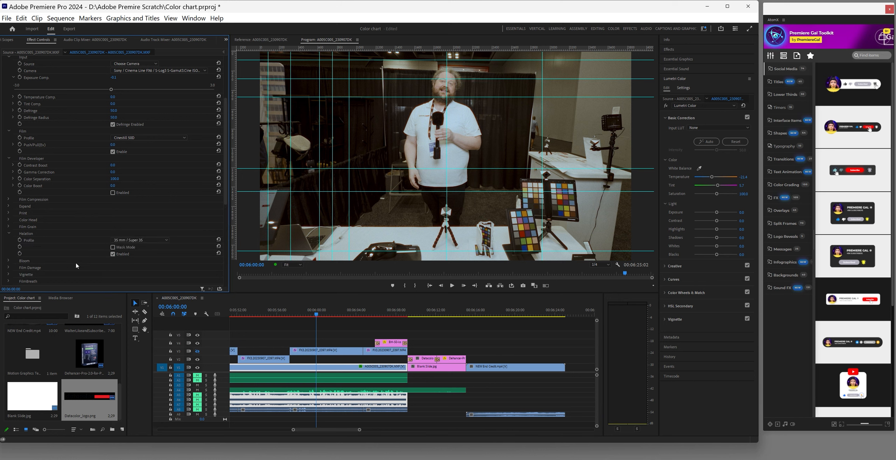
pyautogui.scroll(-1, 78, 266)
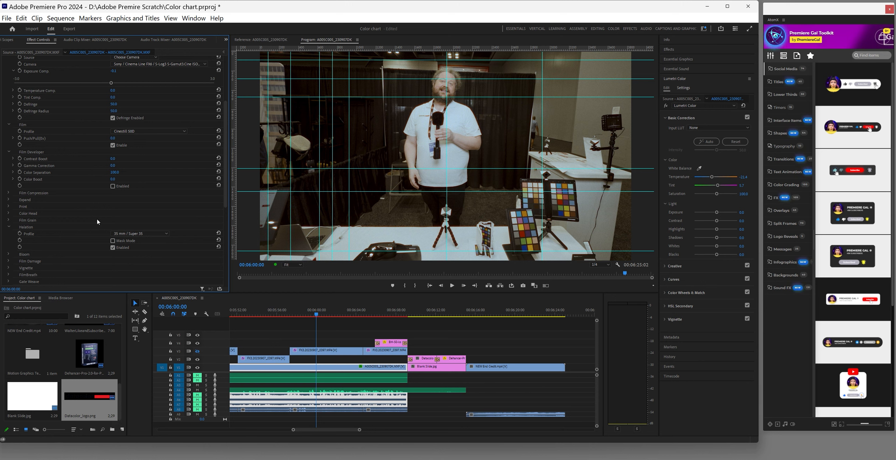
pyautogui.scroll(-2, 92, 226)
pyautogui.click(112, 221)
pyautogui.click(113, 227)
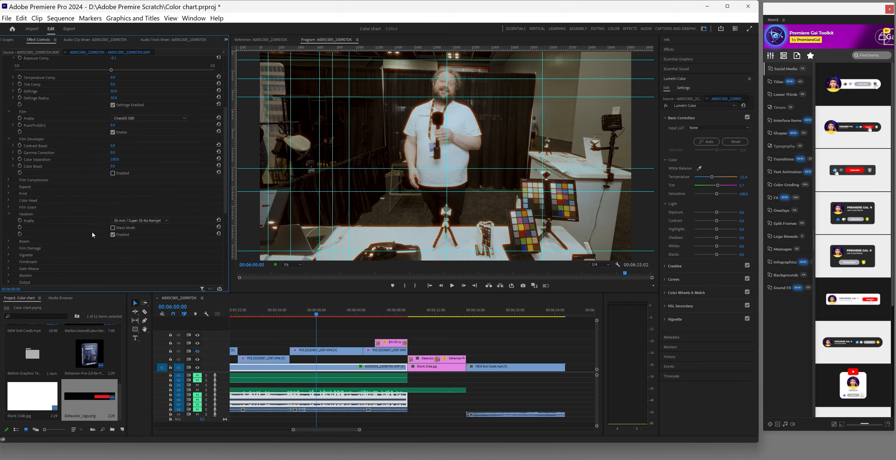
# Turn off the Dehancer vignette
pyautogui.click(9, 255)
pyautogui.scroll(-3, 47, 256)
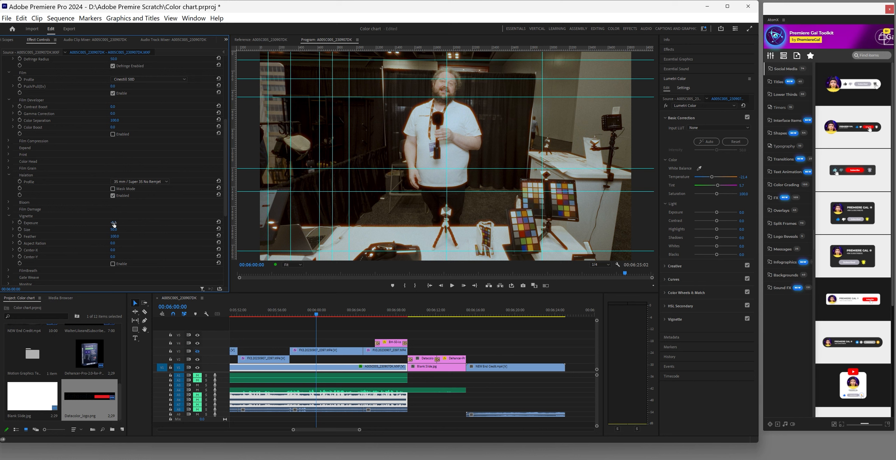
pyautogui.click(112, 263)
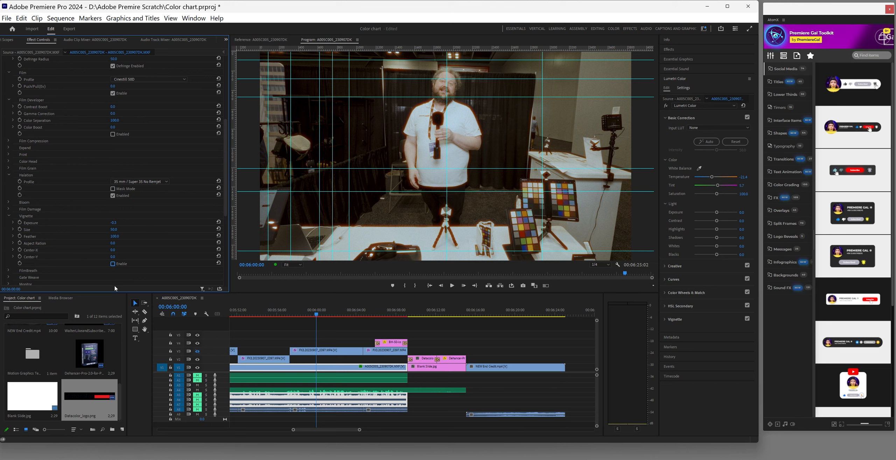
# Enable Dehancer's FilmBreath effect
pyautogui.scroll(-2, 75, 259)
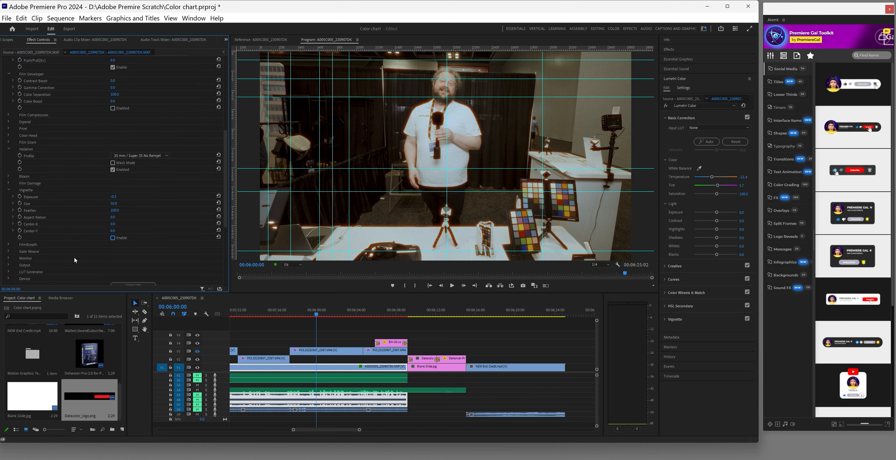
pyautogui.click(8, 245)
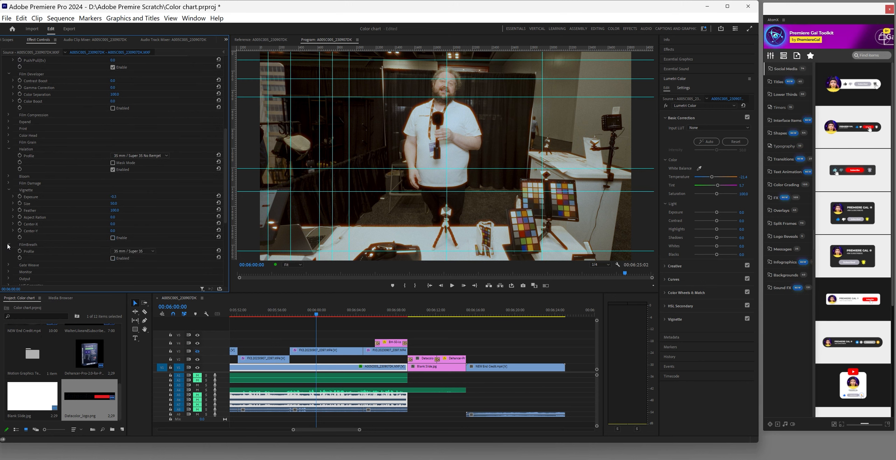
pyautogui.click(9, 244)
pyautogui.scroll(-1, 56, 256)
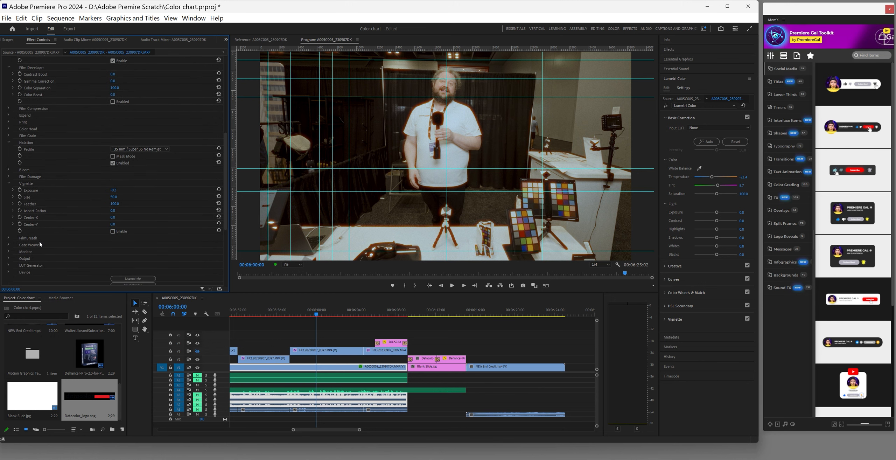
pyautogui.click(9, 238)
pyautogui.click(113, 252)
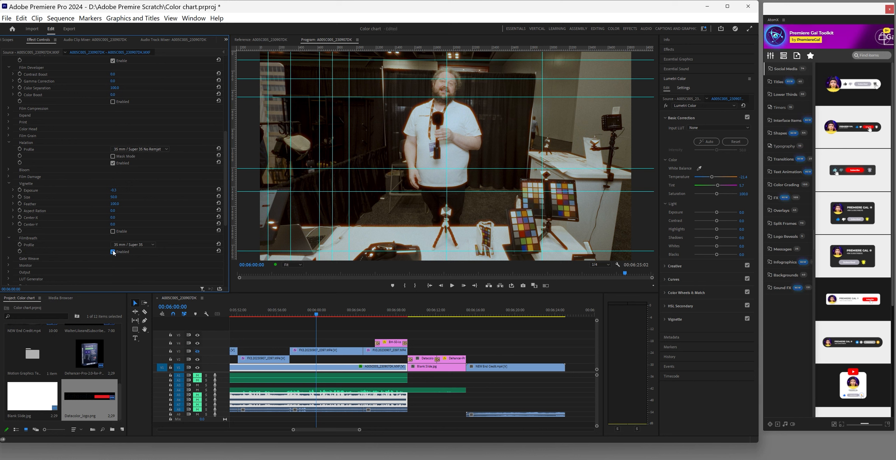
pyautogui.click(9, 238)
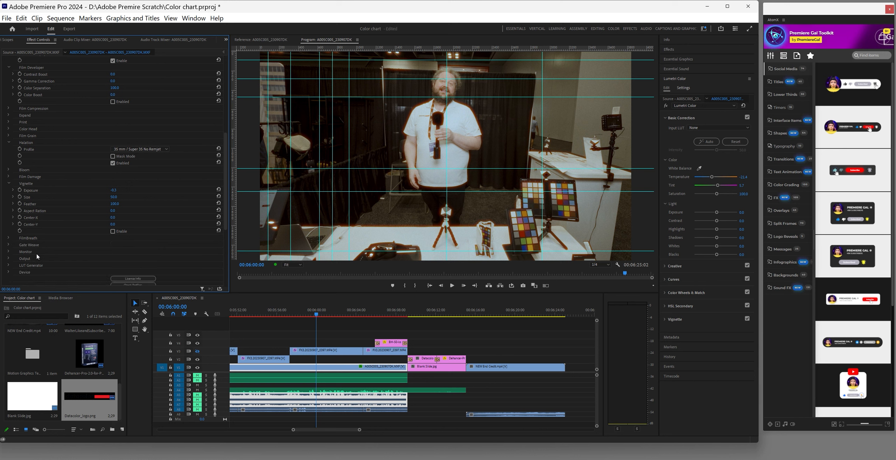
pyautogui.scroll(10, 75, 239)
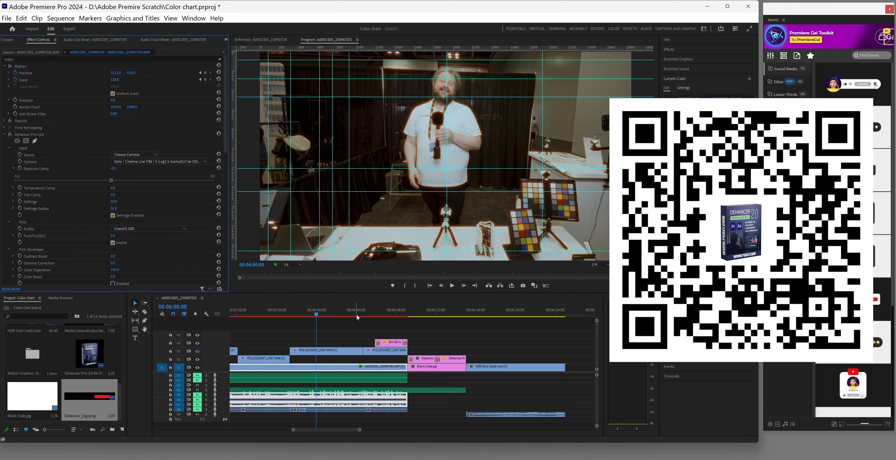
# Preview the interview at 00:05:58:08 and save the Color chart project
pyautogui.click(299, 314)
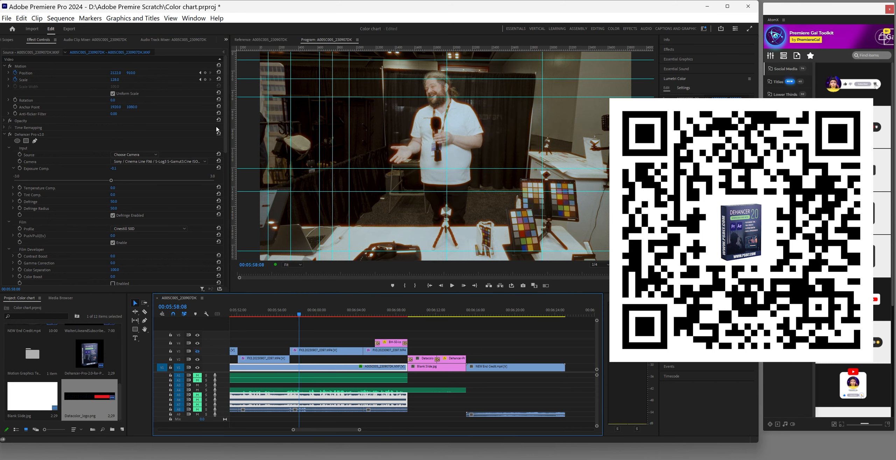
pyautogui.click(7, 17)
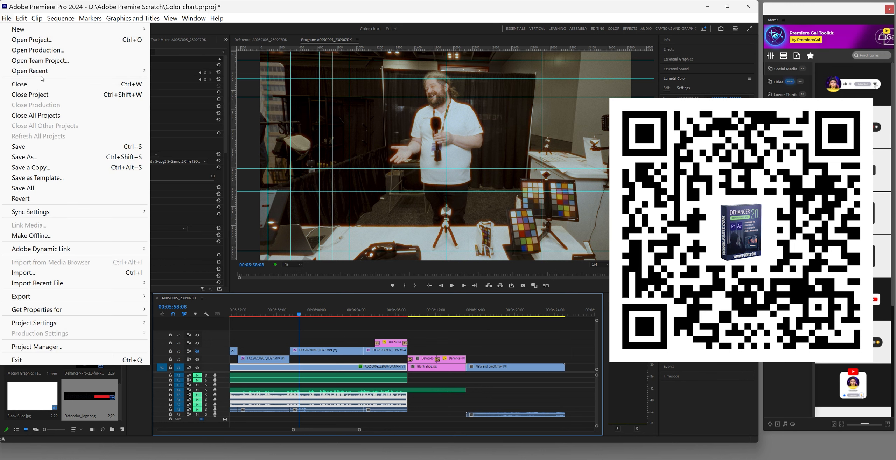
pyautogui.click(35, 146)
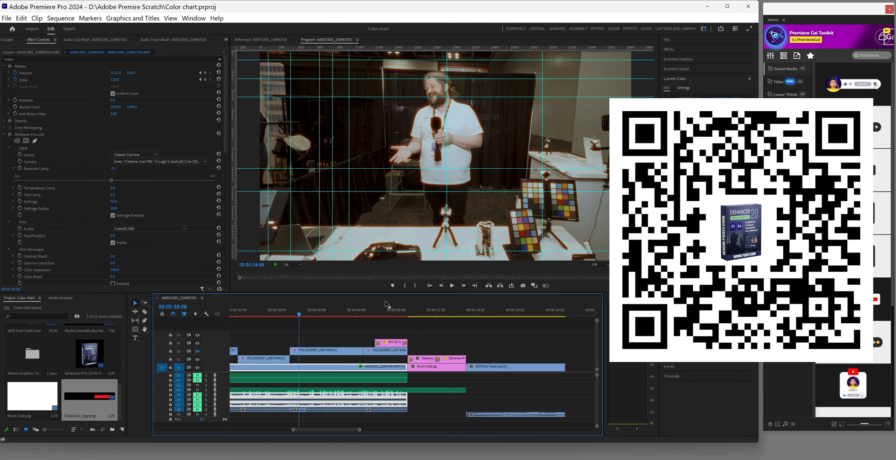